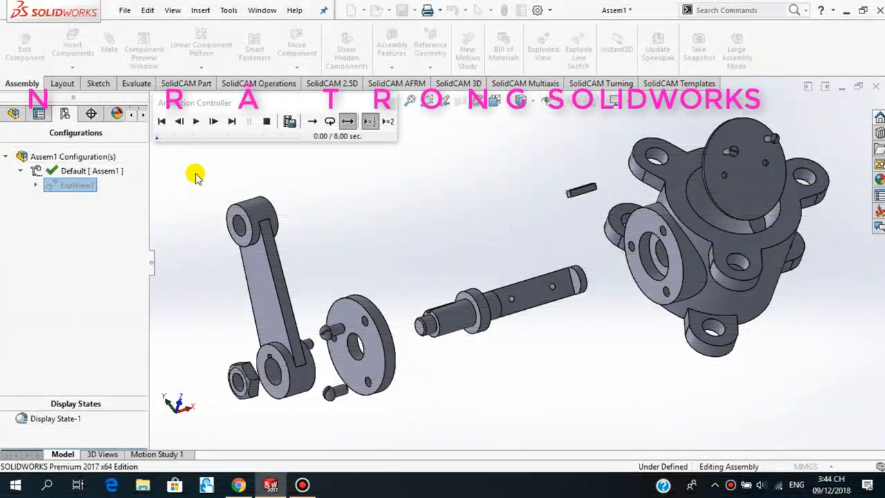
Play and replay the valve's explode animation, rewind it, then close the Animation Controller.
click(197, 122)
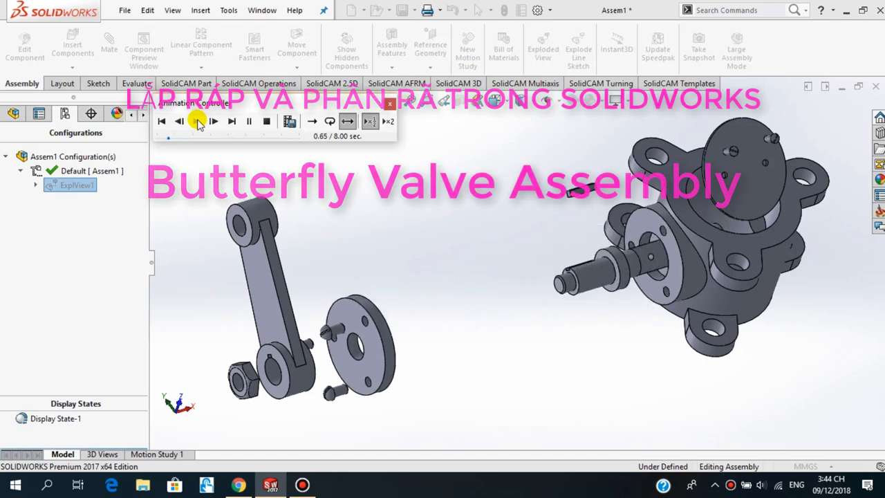
click(197, 122)
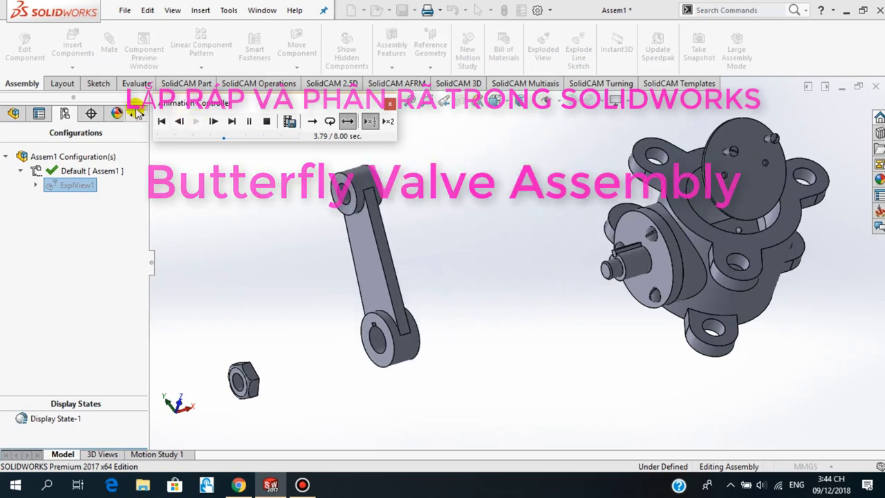
click(266, 122)
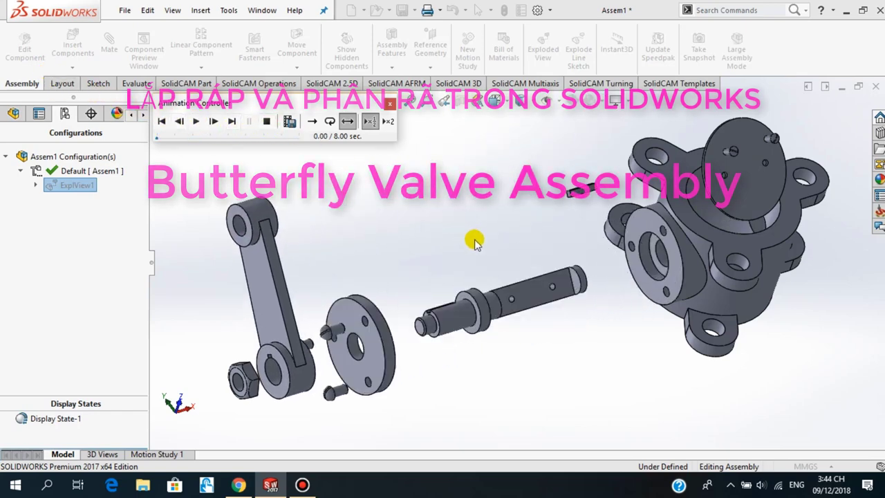
click(390, 104)
Create a new empty assembly document, Assem2, with no component inserted.
mouse_move(670, 263)
middle_down()
mouse_move(560, 298)
mouse_move(611, 154)
mouse_move(560, 247)
mouse_move(578, 322)
mouse_move(472, 298)
middle_up()
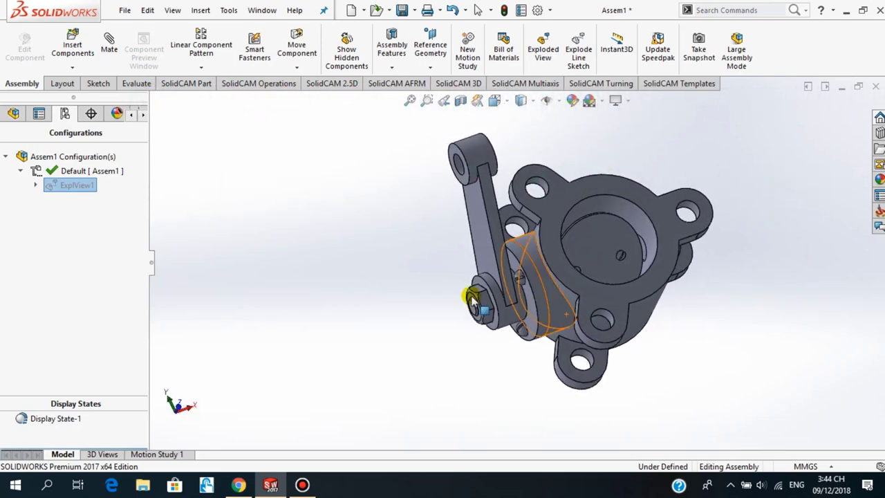
click(352, 9)
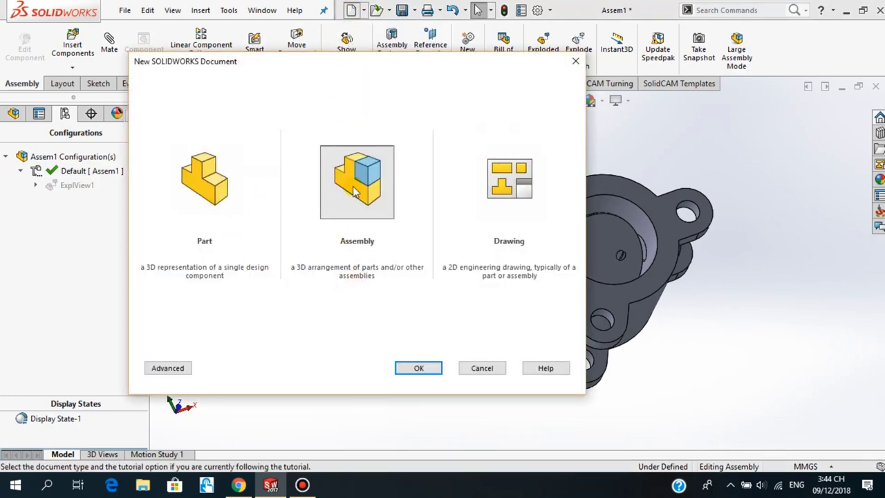
click(417, 367)
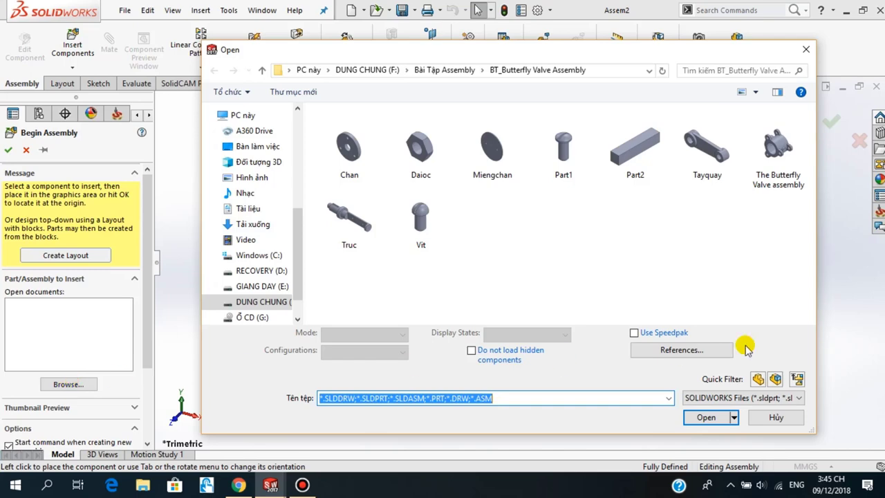
click(807, 52)
click(26, 151)
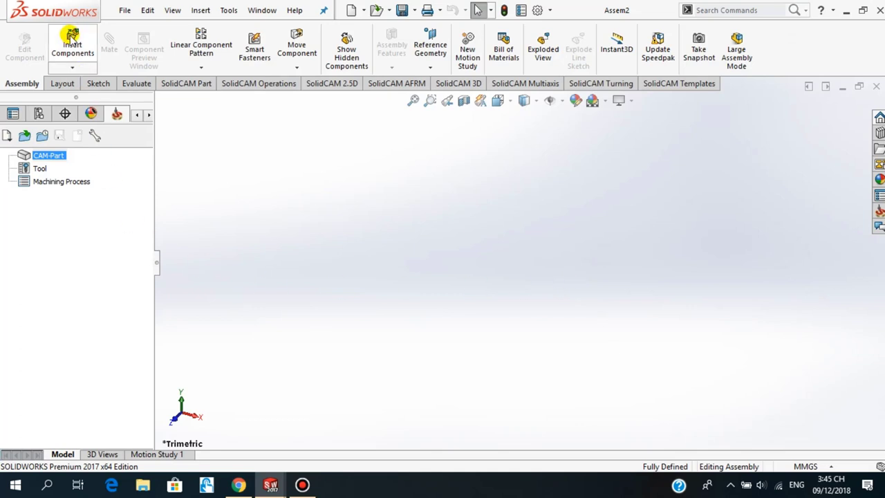
Insert The Butterfly Valve assembly file from BT_Butterfly Valve Assembly, fixed at the origin.
click(72, 38)
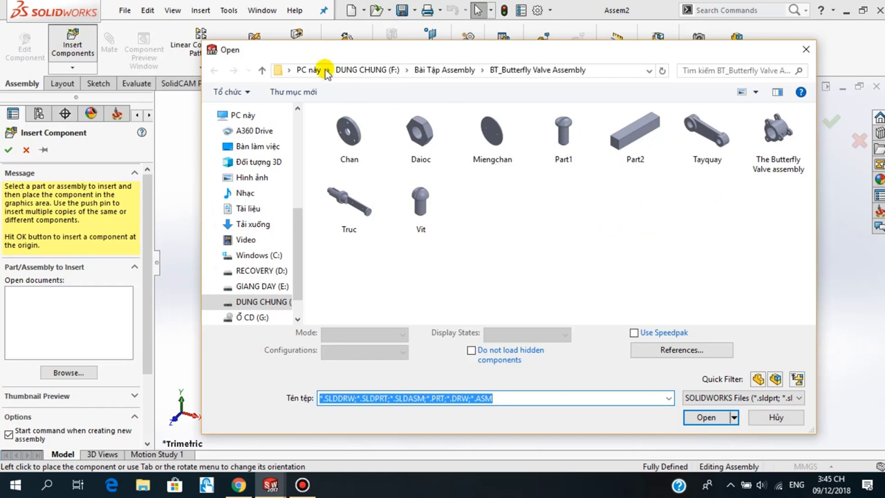
click(649, 70)
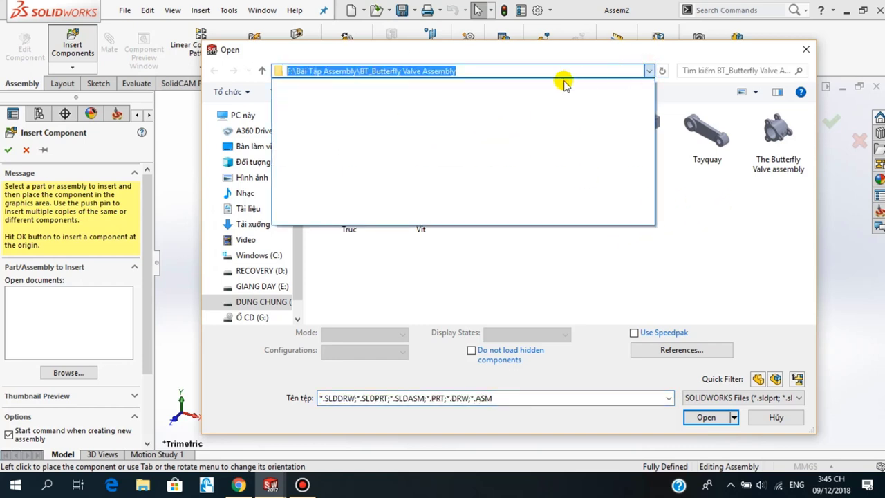
click(733, 282)
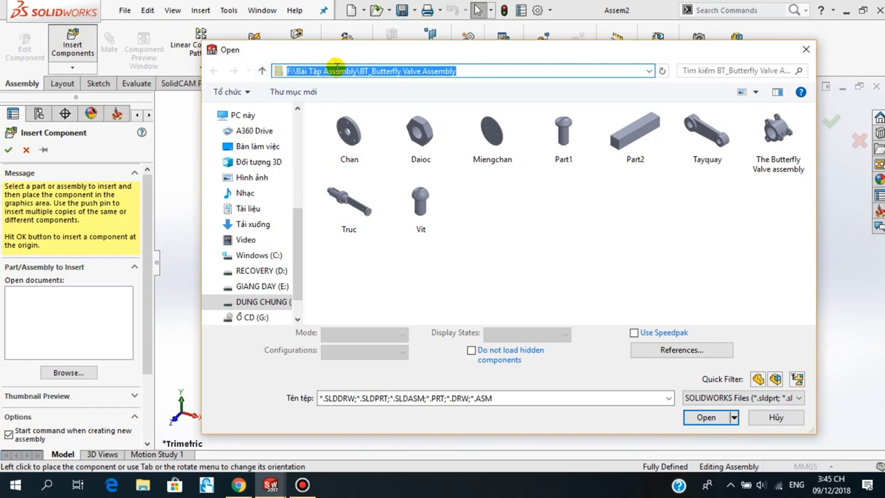
click(579, 271)
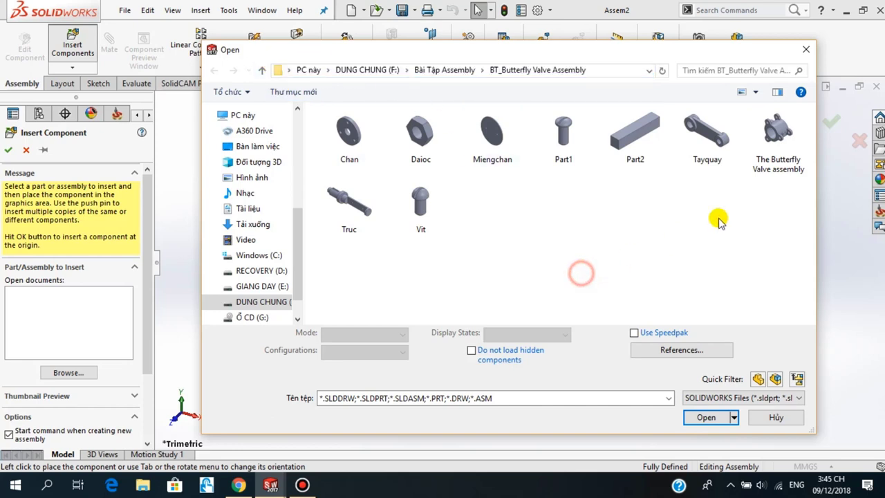
click(778, 135)
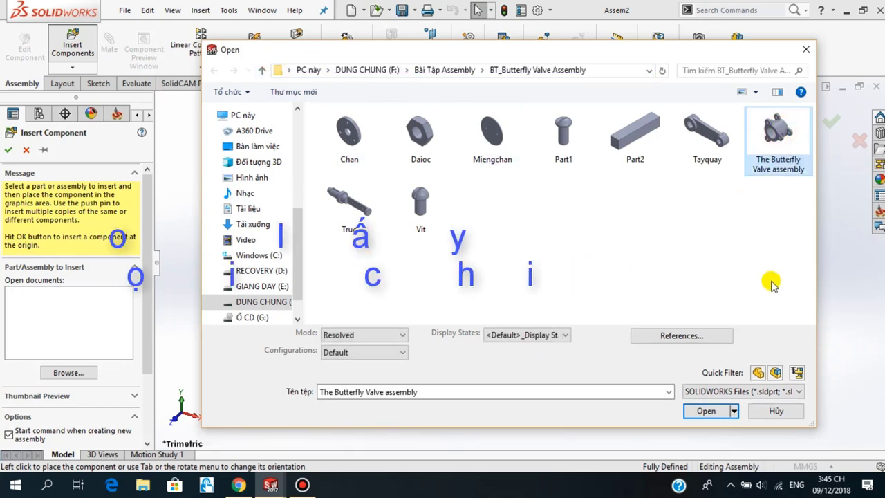
click(705, 415)
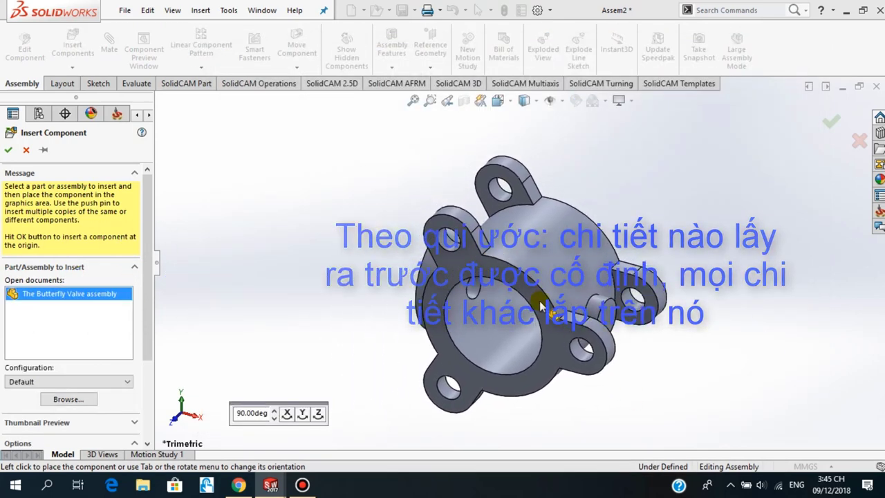
click(532, 309)
mouse_move(497, 307)
middle_down()
mouse_move(490, 280)
mouse_move(506, 270)
mouse_move(488, 163)
mouse_move(546, 205)
mouse_move(513, 254)
mouse_move(477, 276)
middle_up()
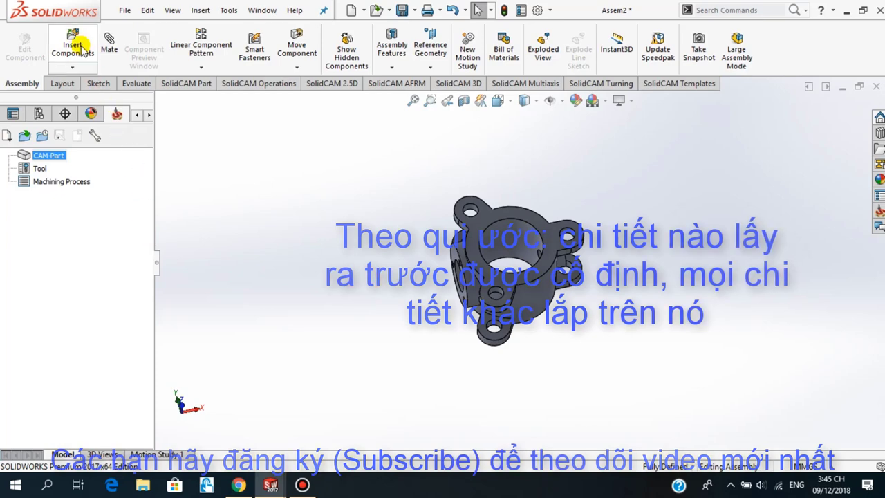
Select Chan, Daioc, Miengchan, Part1, Part2, Tayquay, Truc and Vit for insertion.
click(78, 47)
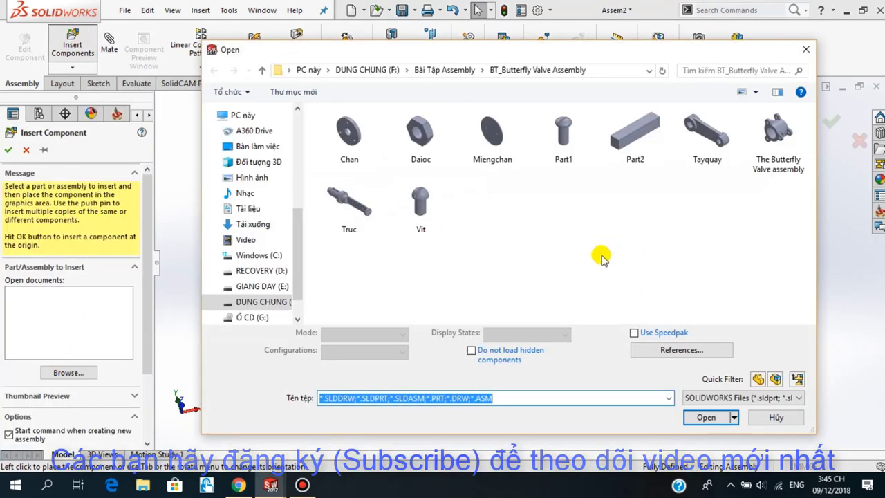
click(354, 141)
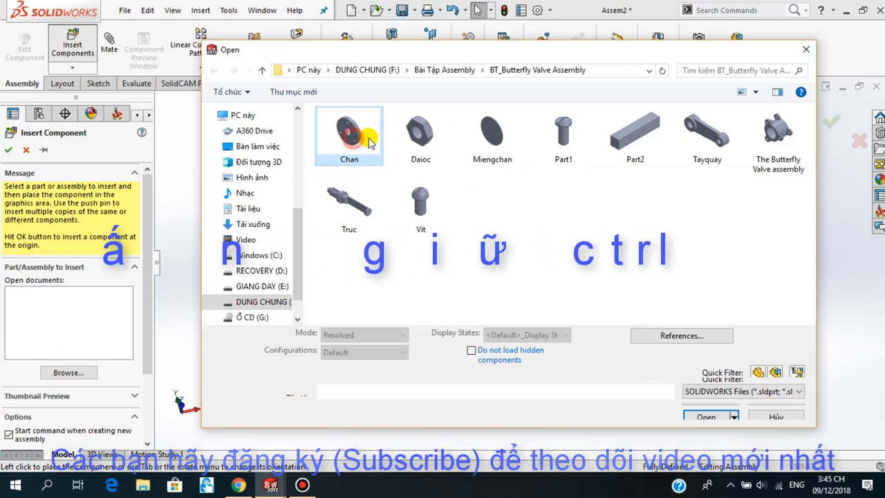
ctrl+click(415, 137)
ctrl+click(484, 138)
ctrl+click(567, 145)
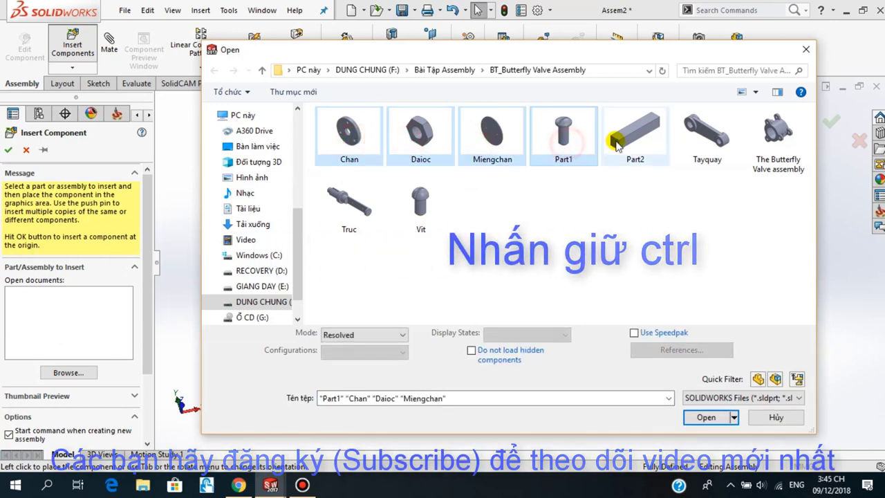
ctrl+click(688, 145)
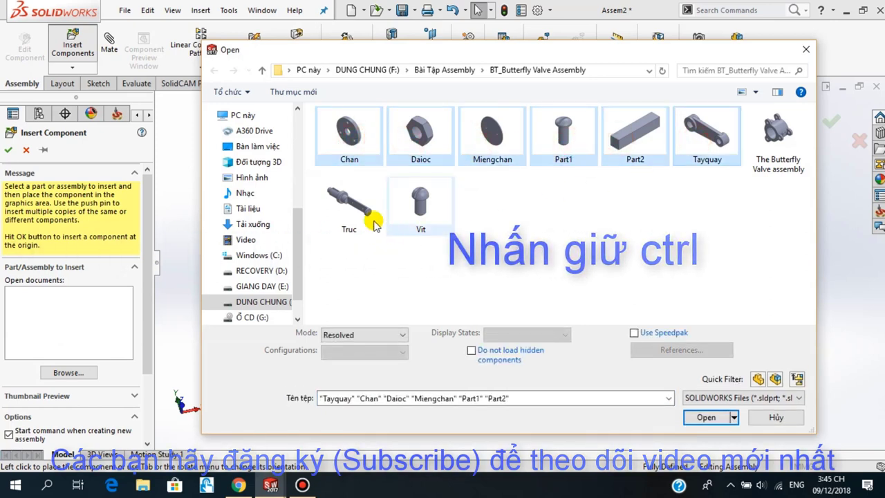
ctrl+click(347, 199)
ctrl+click(418, 201)
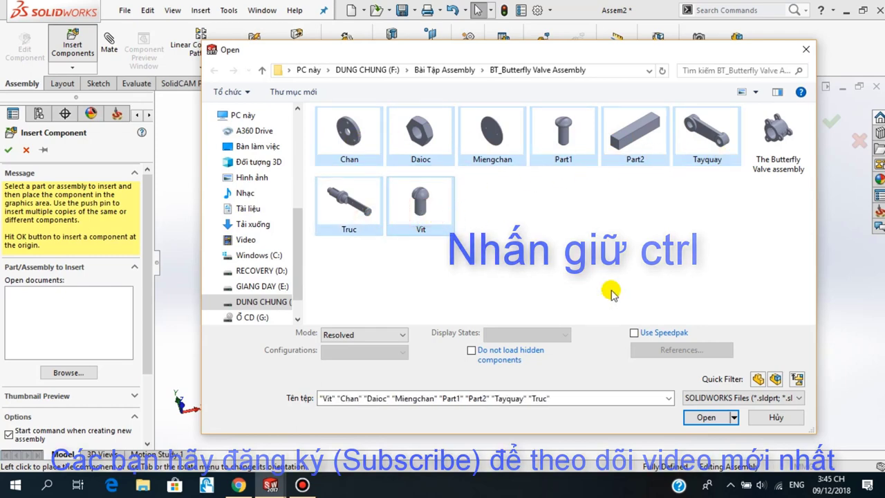
click(706, 417)
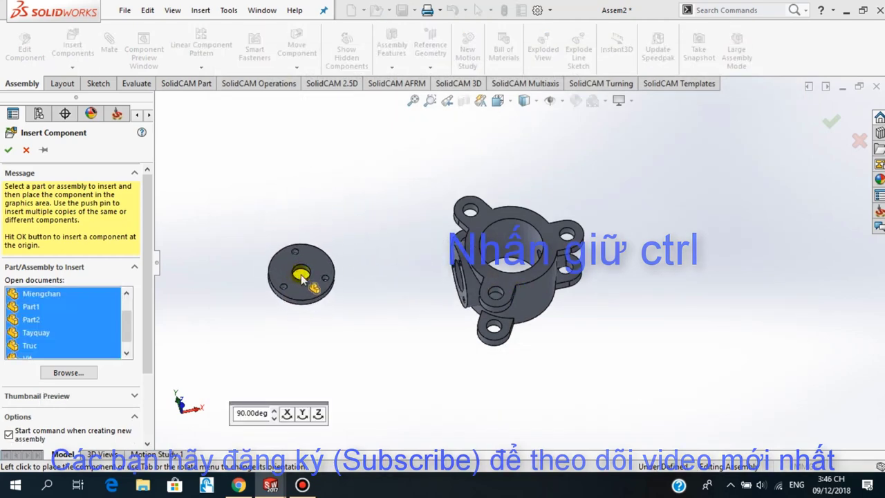
Place the flange, nut, Part2 disc, screw, pin, Tayquay arm, Truc shaft and Vit around the body.
click(301, 276)
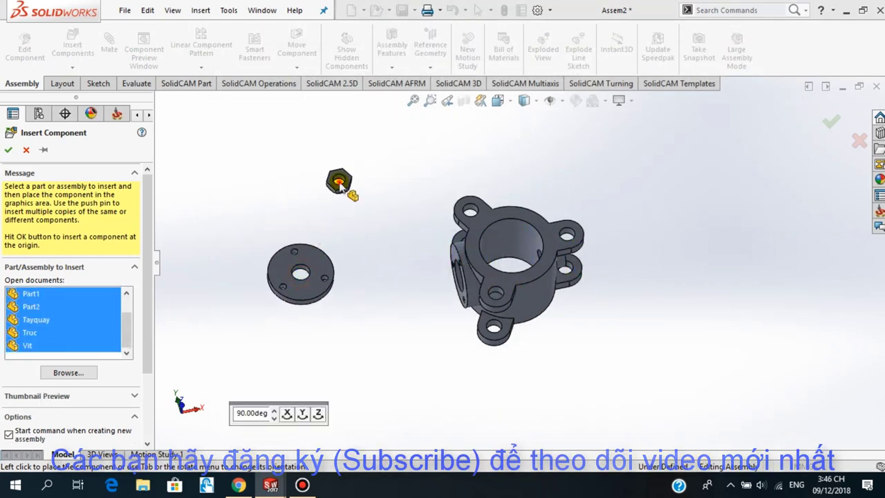
click(338, 182)
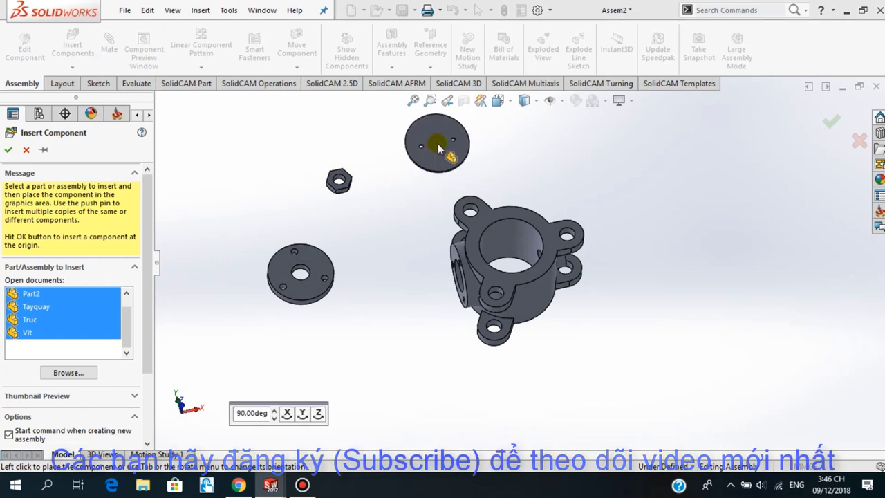
click(437, 148)
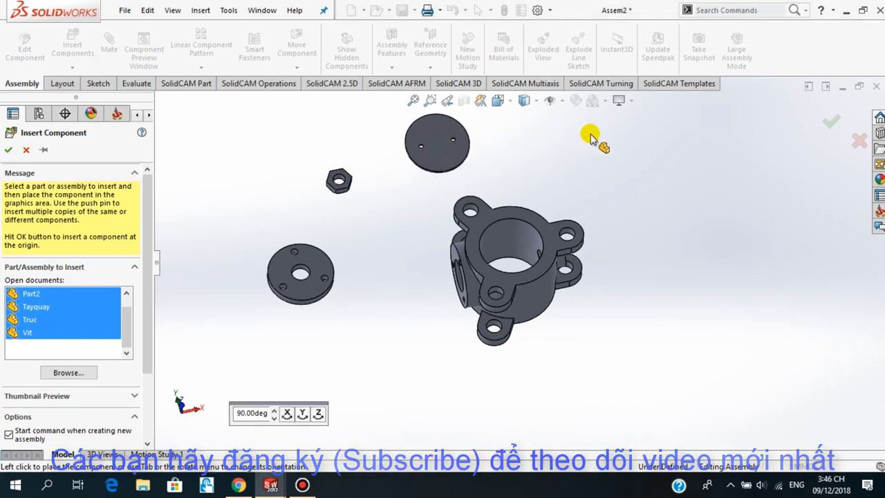
click(604, 168)
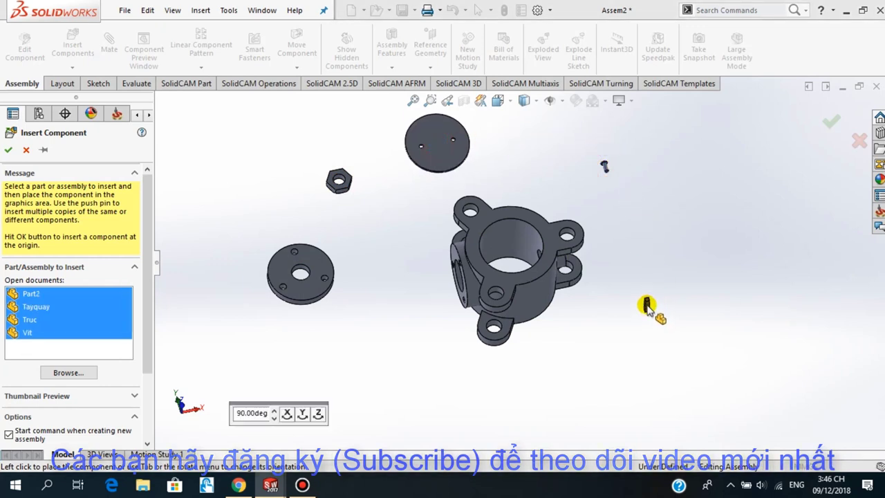
click(647, 308)
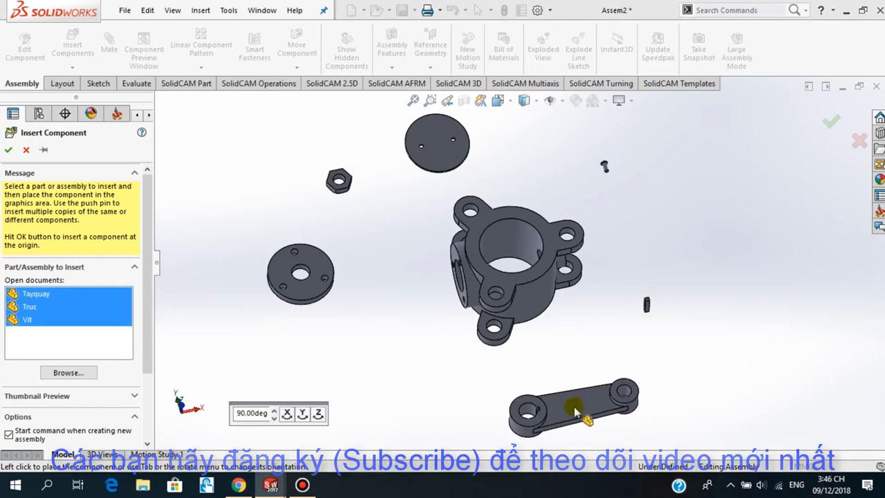
click(574, 408)
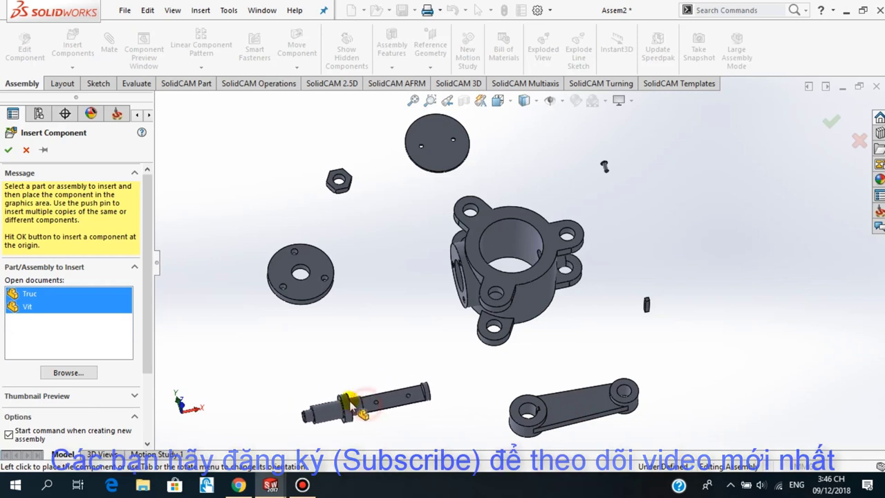
click(354, 407)
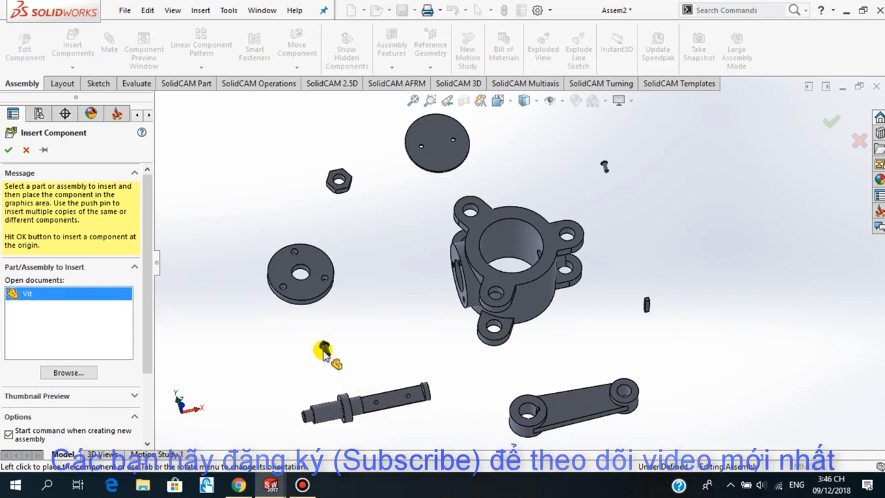
click(322, 351)
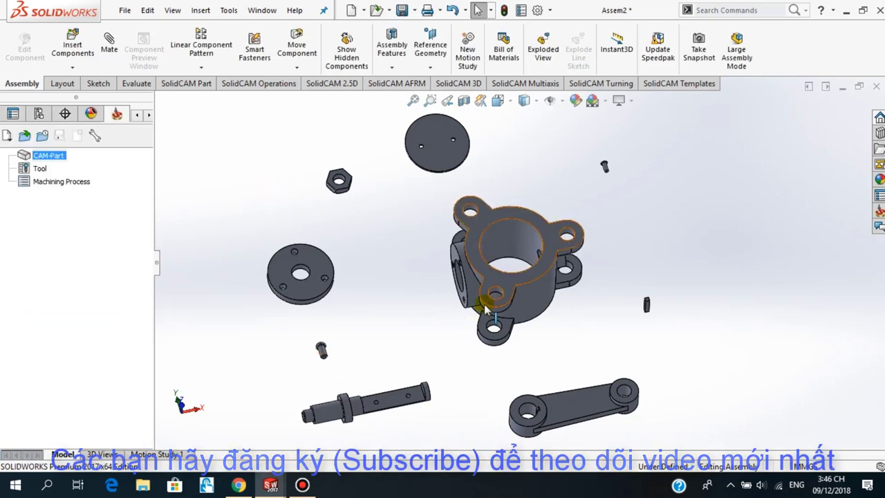
scroll(486, 311, up, 3)
mouse_move(486, 311)
middle_down()
mouse_move(477, 318)
mouse_move(481, 283)
mouse_move(447, 326)
mouse_move(435, 326)
mouse_move(454, 316)
mouse_move(449, 326)
mouse_move(446, 278)
middle_up()
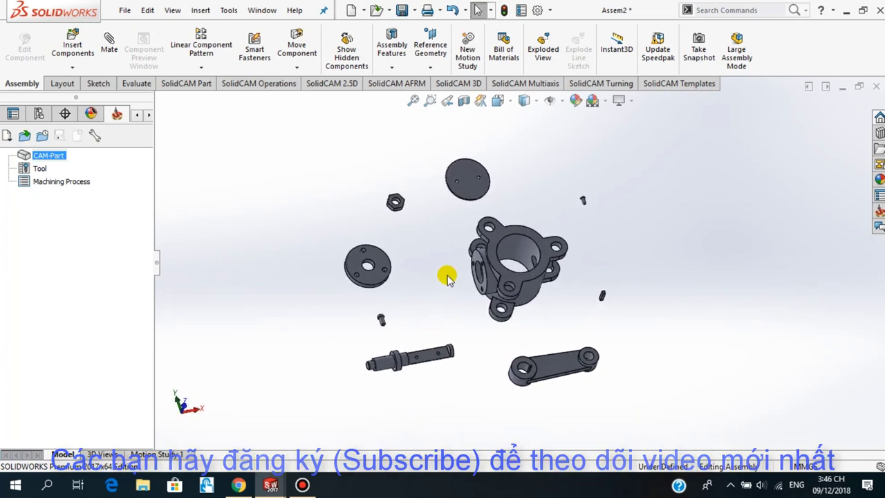
scroll(477, 270, down, 3)
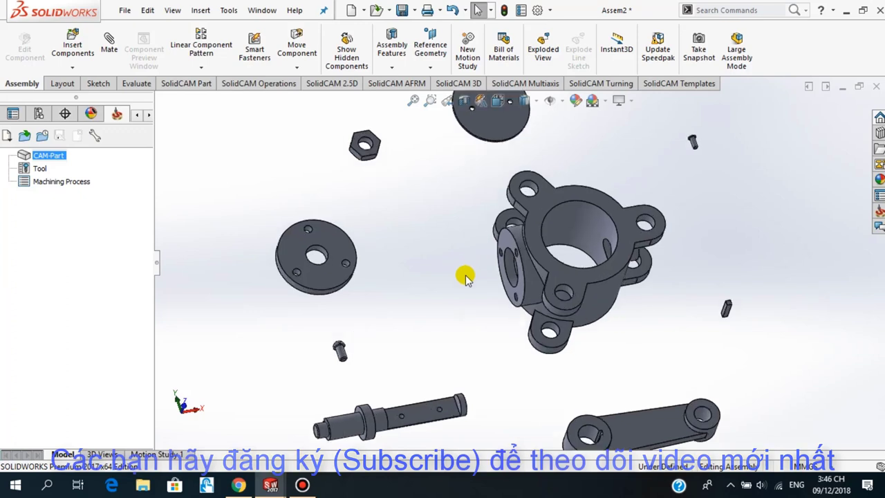
scroll(477, 299, up, 3)
mouse_move(465, 292)
middle_down()
mouse_move(480, 267)
mouse_move(490, 297)
mouse_move(457, 278)
mouse_move(464, 270)
middle_up()
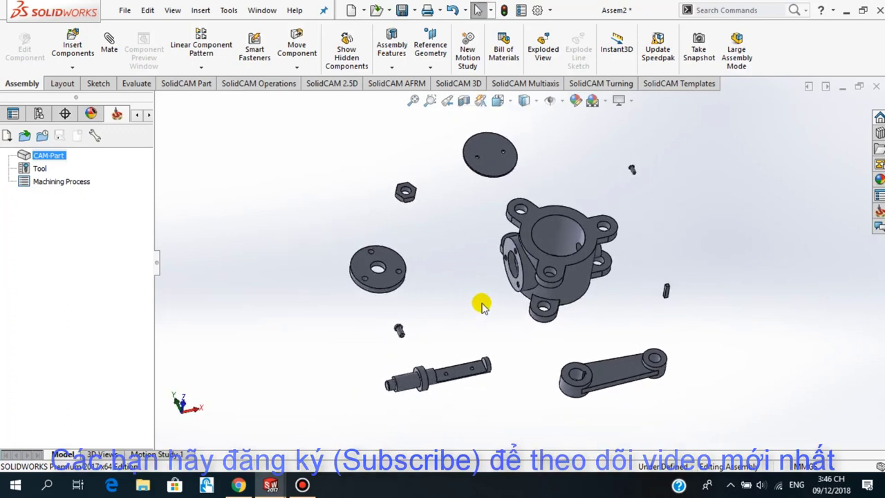
Open Bench Vice Assembly.pdf from E:\Solidwork\bai tap assembly\assembly in File Explorer.
click(142, 486)
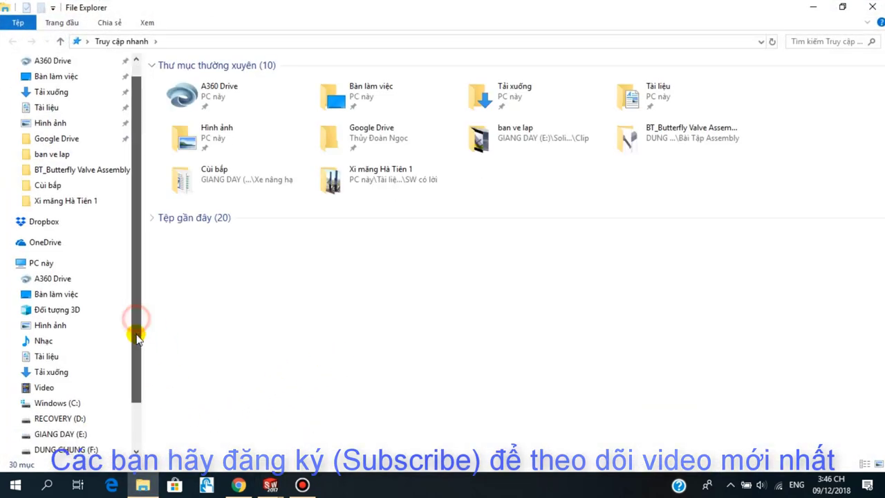
scroll(134, 334, down, 1)
click(60, 418)
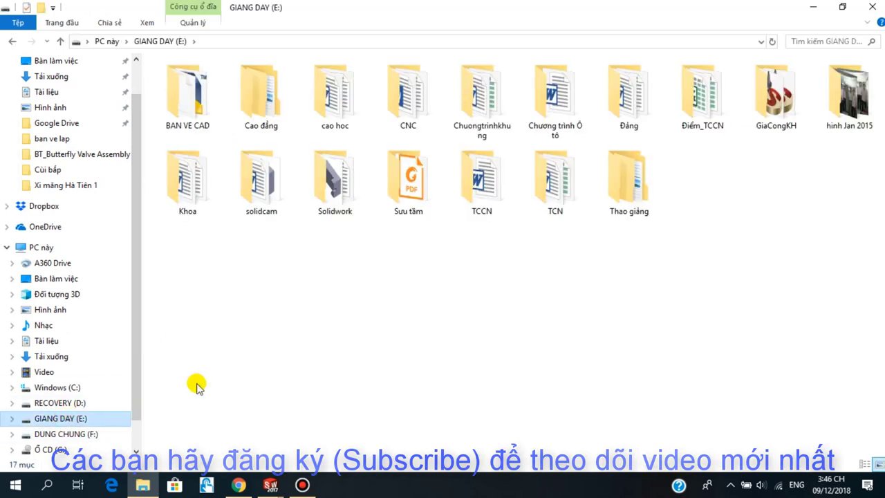
double_click(335, 181)
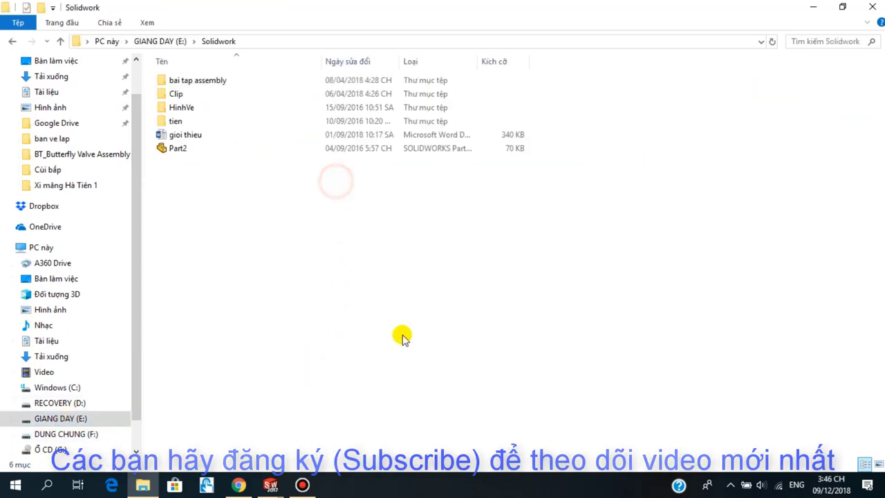
double_click(190, 83)
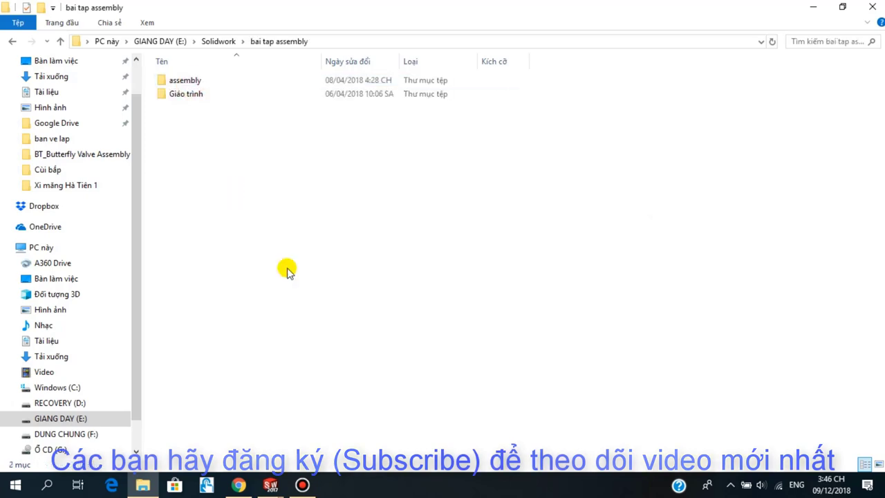
double_click(197, 83)
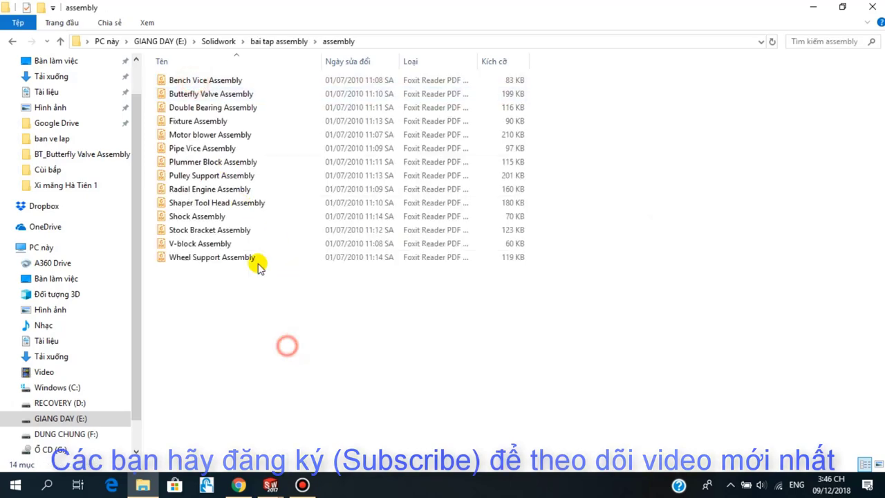
click(214, 82)
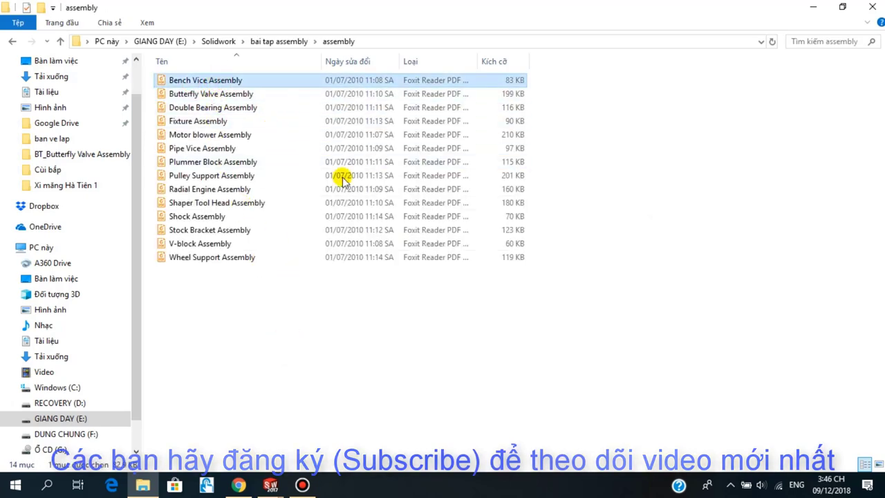
key(Return)
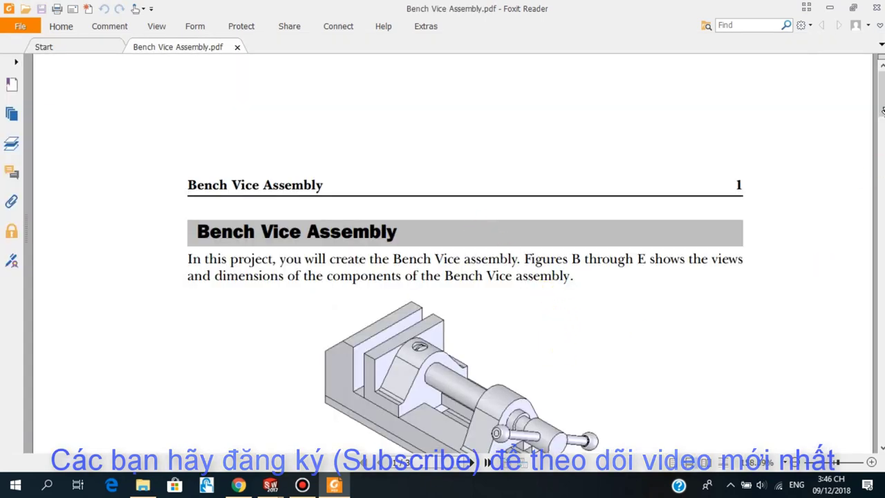
Close the Bench Vice PDF and open Butterfly Valve Assembly.pdf instead.
scroll(678, 273, down, 10)
scroll(677, 272, up, 2)
scroll(739, 238, up, 5)
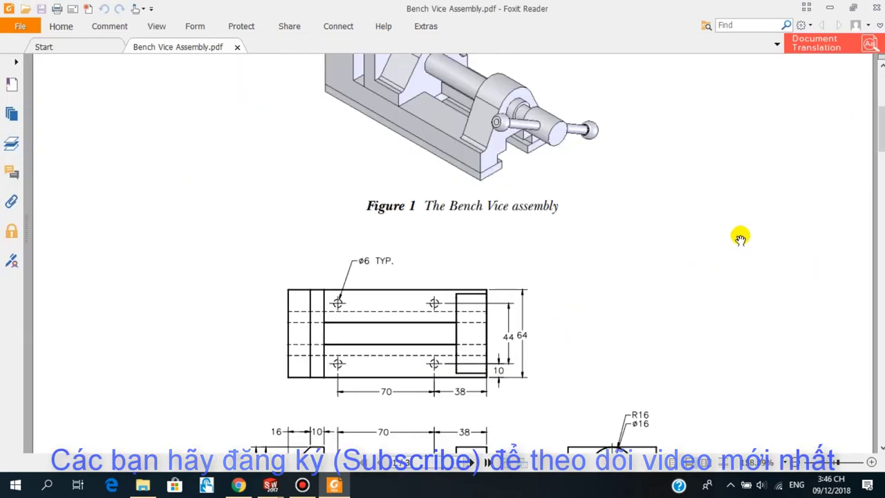
click(876, 8)
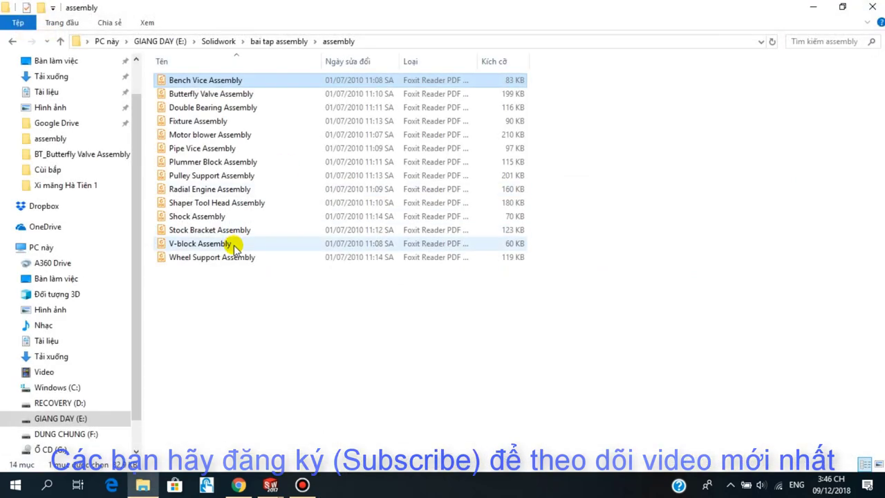
click(353, 387)
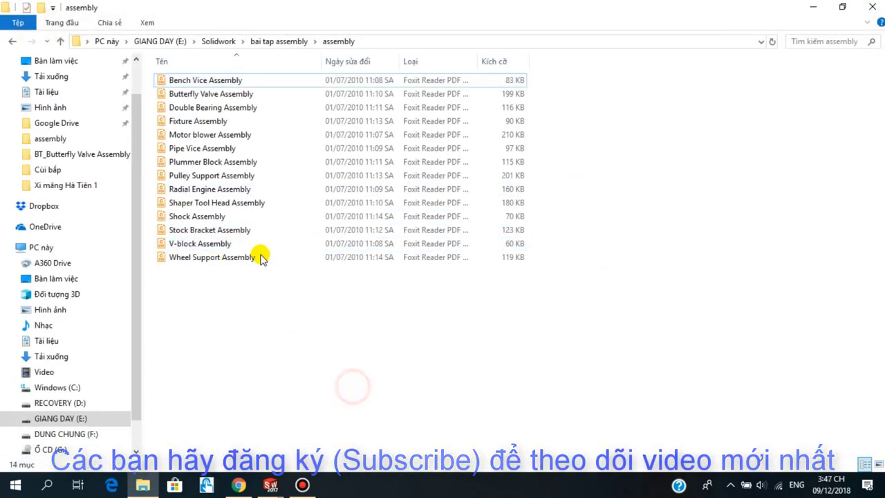
click(226, 94)
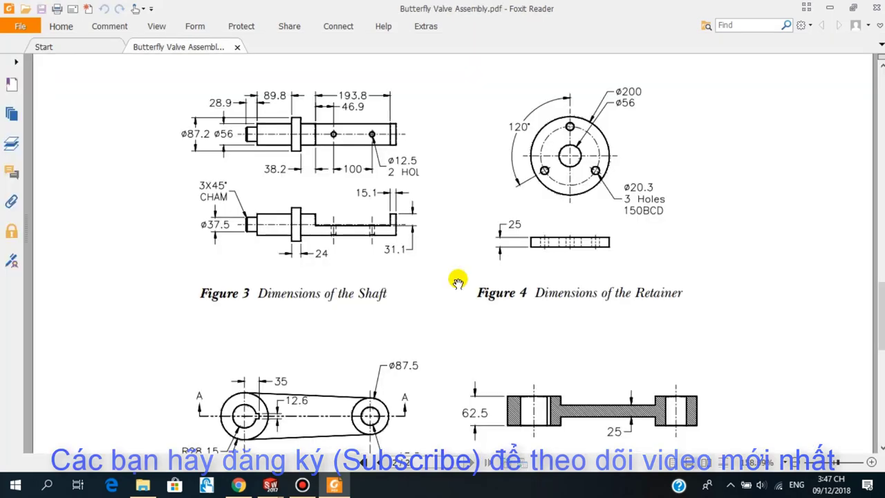
Review the body, shaft, retainer and arm drawings, then minimize Foxit Reader.
scroll(607, 362, up, 3)
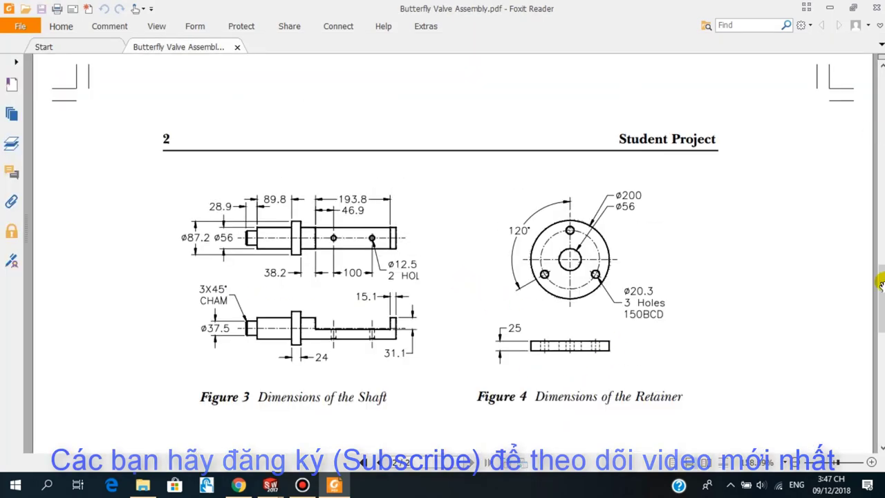
scroll(687, 263, up, 6)
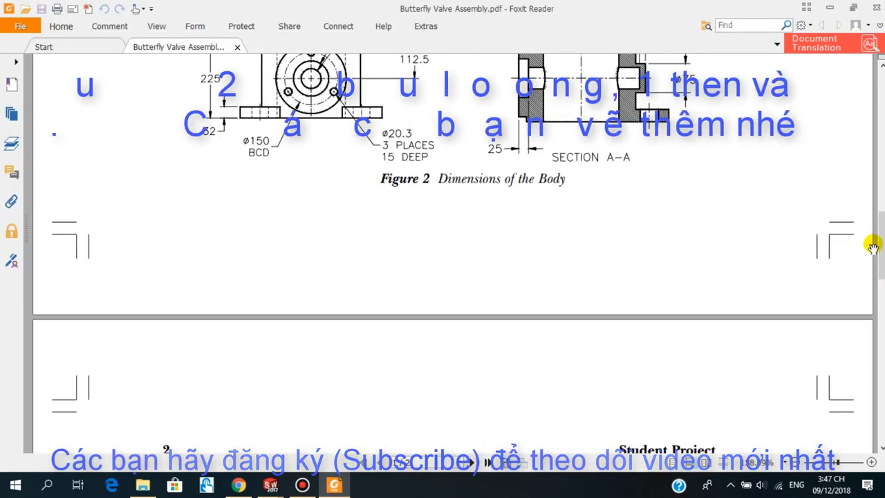
click(878, 244)
drag(876, 243, 878, 209)
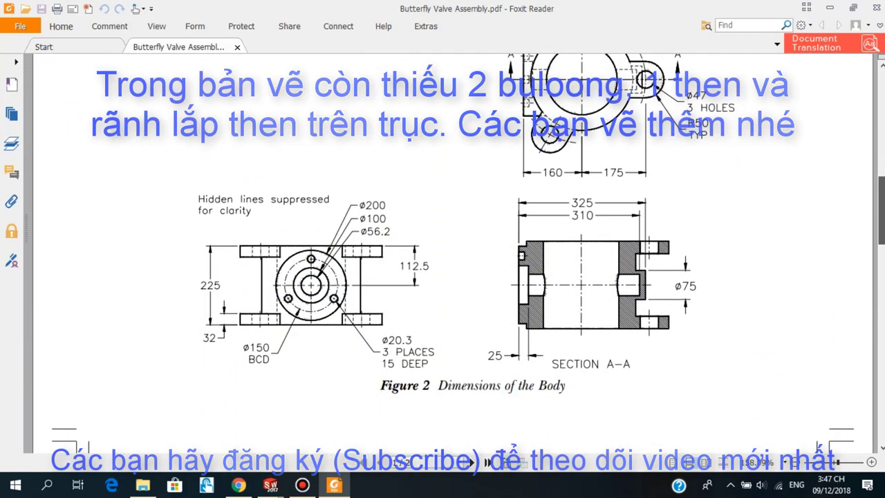
scroll(400, 461, down, 6)
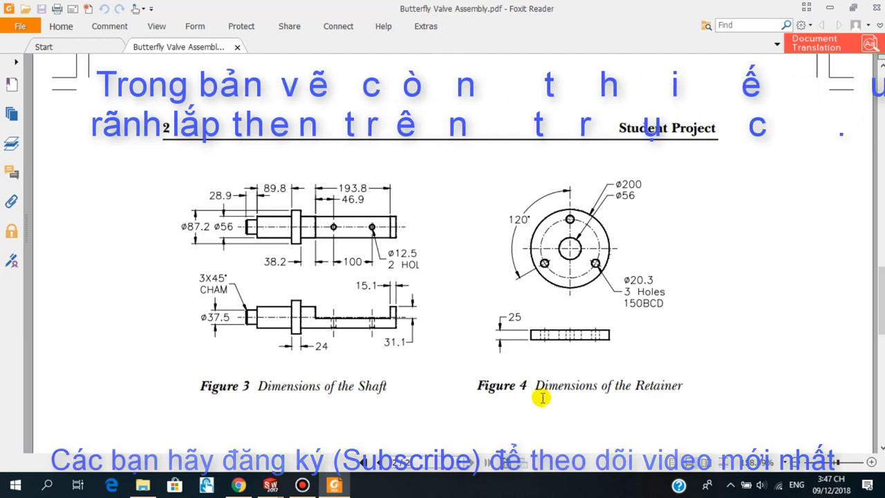
scroll(536, 398, down, 3)
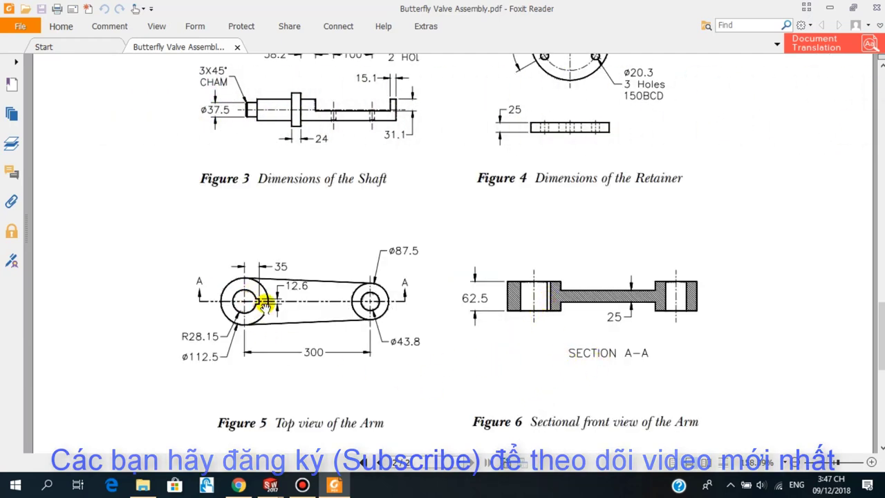
scroll(574, 241, up, 3)
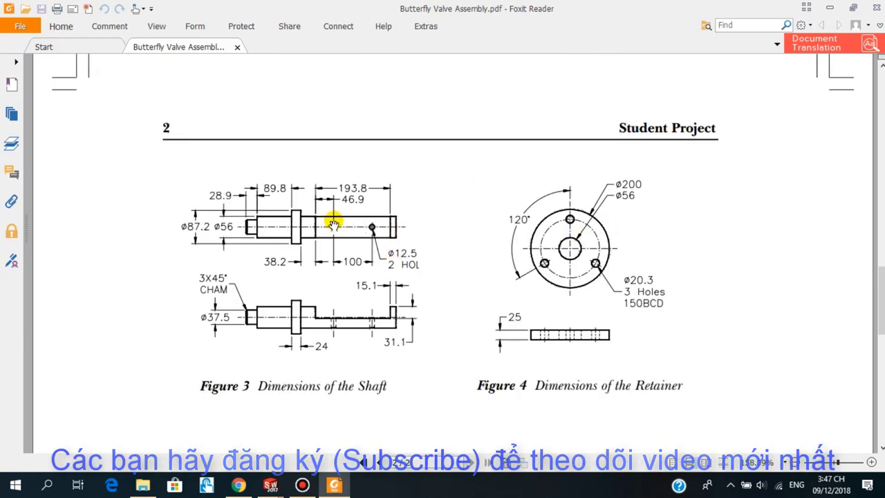
scroll(515, 330, down, 2)
scroll(515, 330, down, 3)
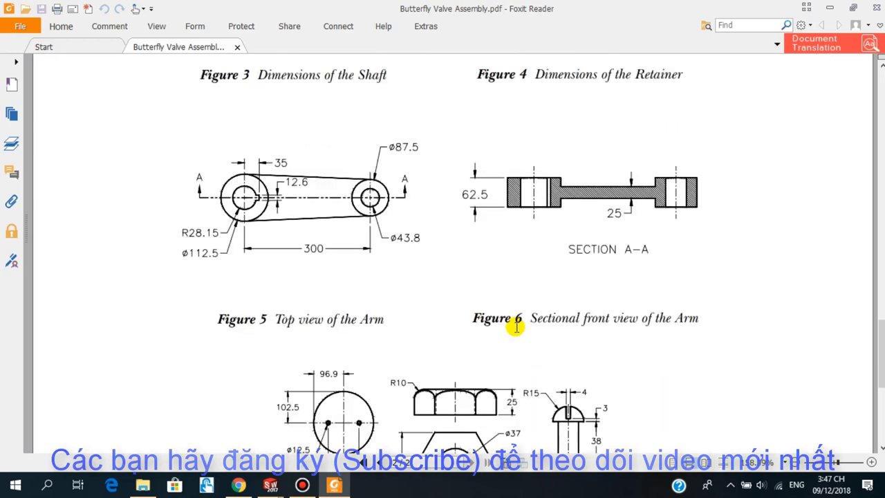
scroll(513, 328, up, 4)
scroll(513, 328, up, 3)
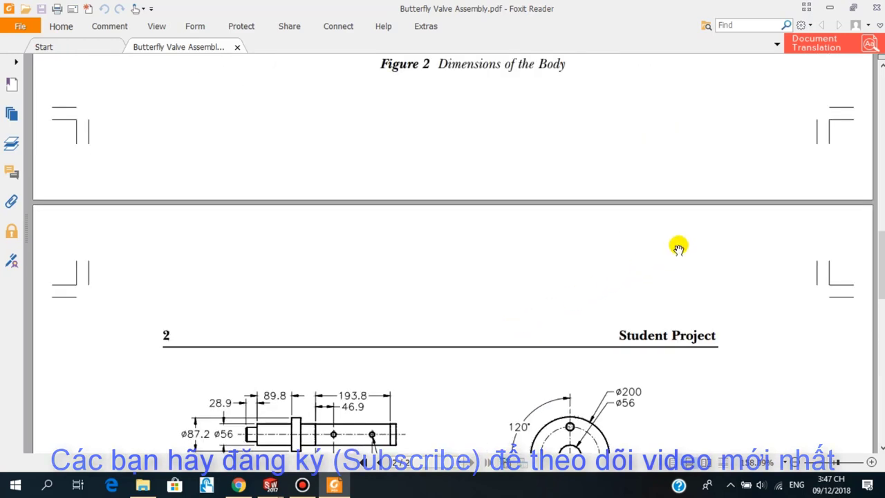
click(830, 7)
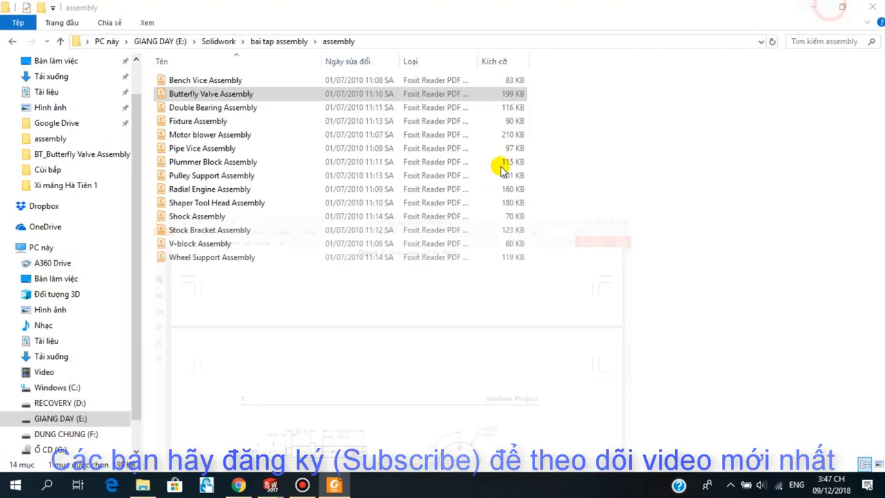
Return to the Assem2 assembly in SOLIDWORKS and start the Mate command.
click(811, 10)
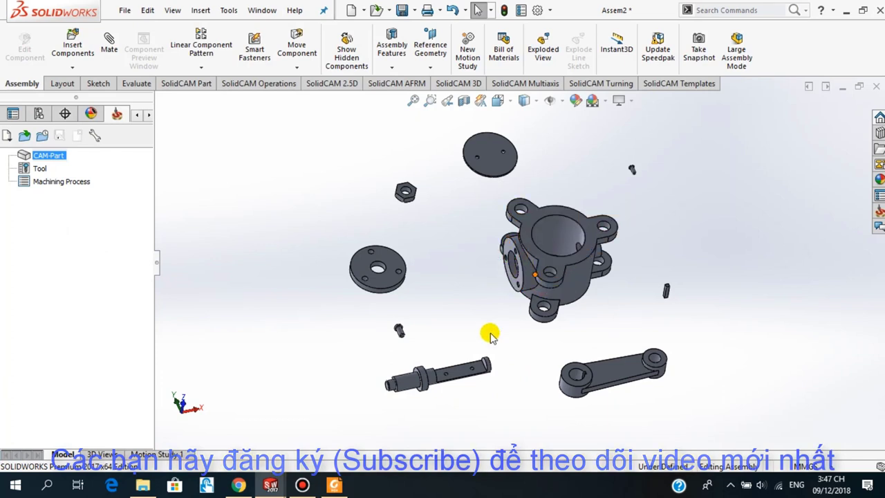
middle_drag(496, 333, 532, 311)
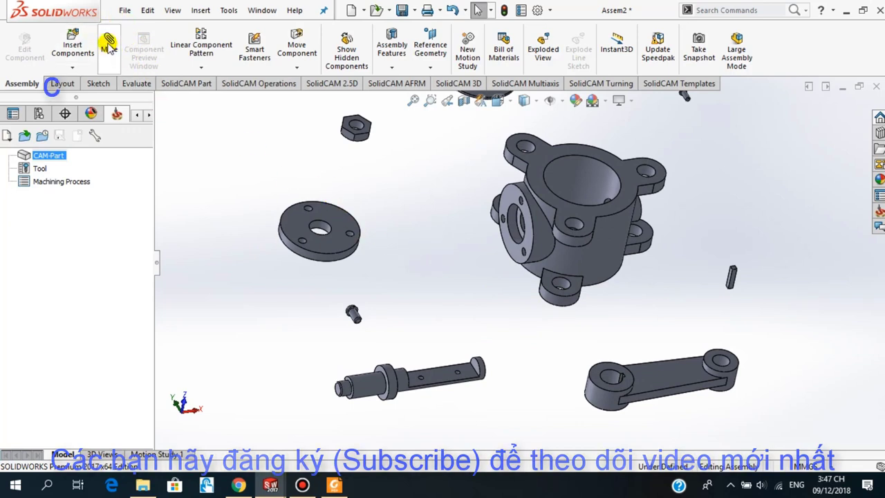
click(108, 47)
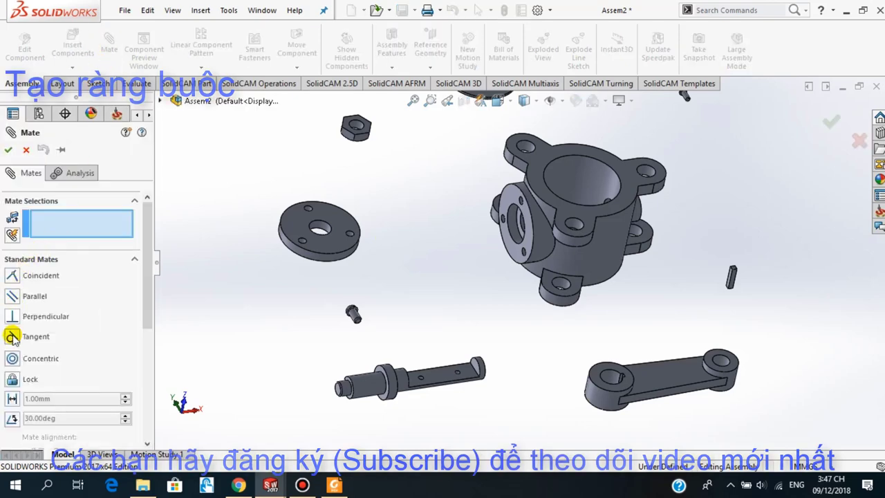
scroll(450, 395, down, 1)
scroll(537, 350, up, 1)
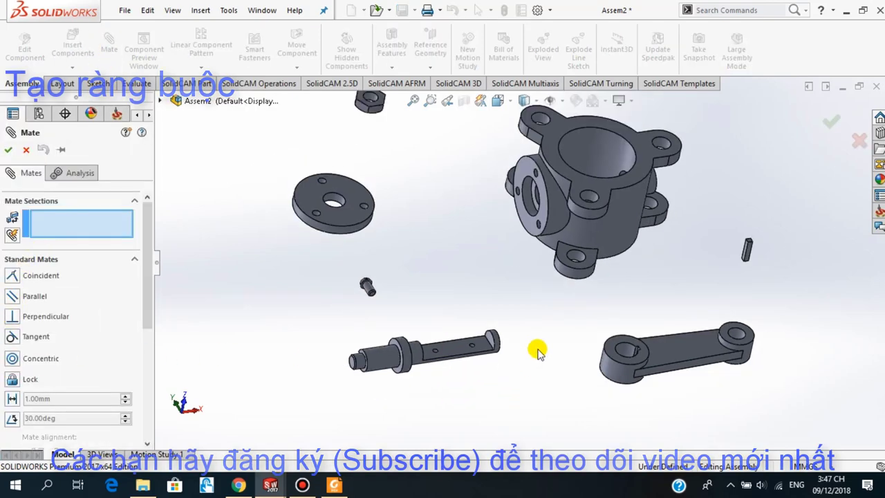
scroll(490, 204, up, 1)
scroll(569, 288, down, 3)
scroll(566, 288, down, 1)
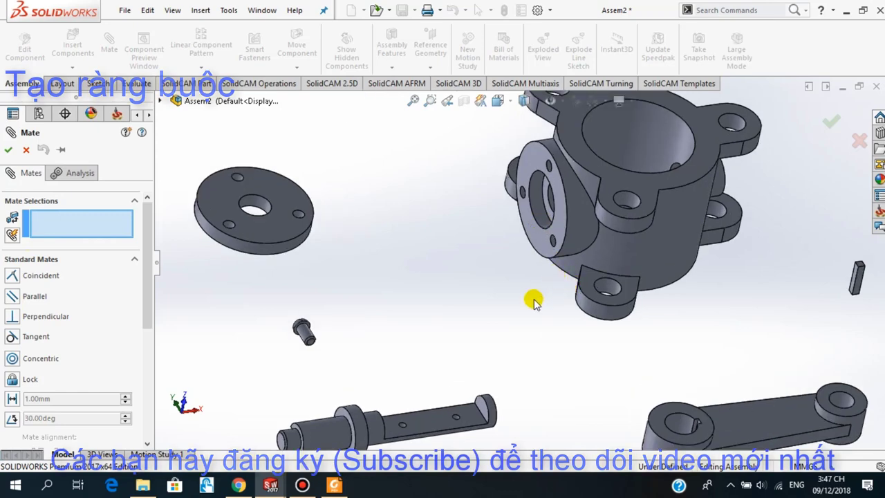
scroll(534, 301, up, 2)
Mate the valve body's bore face concentric with the Truc shaft's cylindrical face.
click(531, 223)
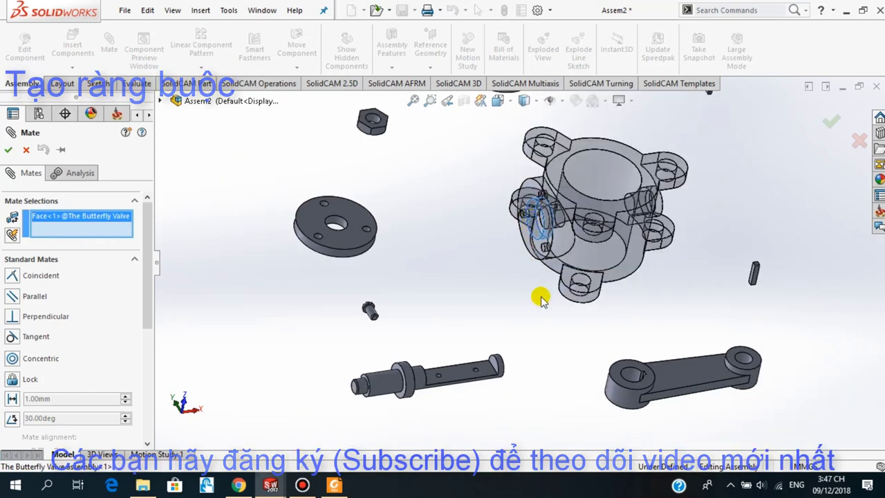
middle_drag(548, 360, 539, 357)
scroll(442, 397, down, 3)
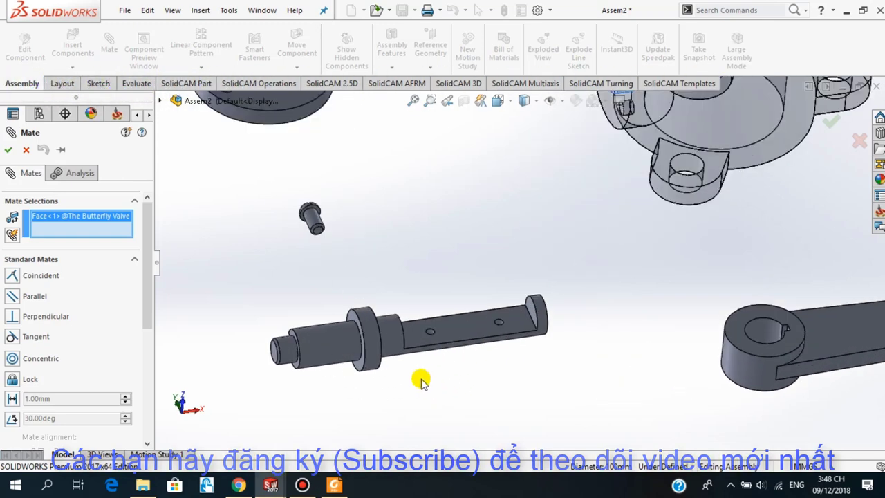
click(389, 346)
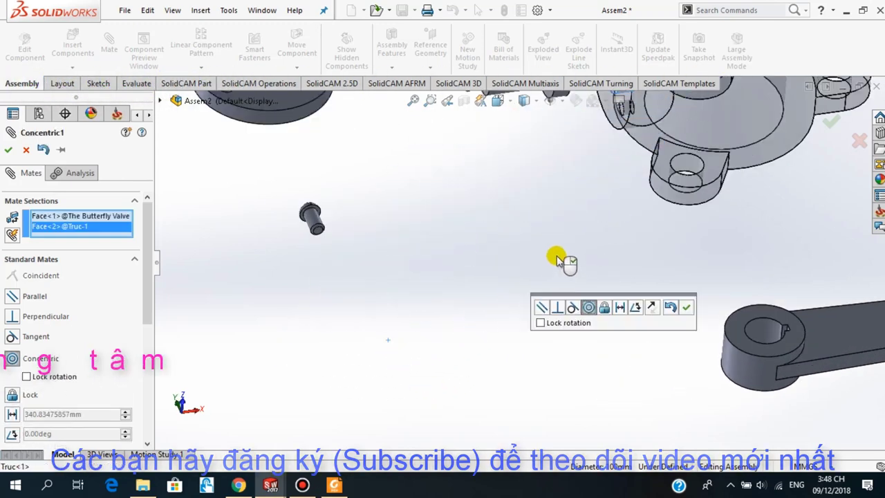
scroll(594, 249, up, 2)
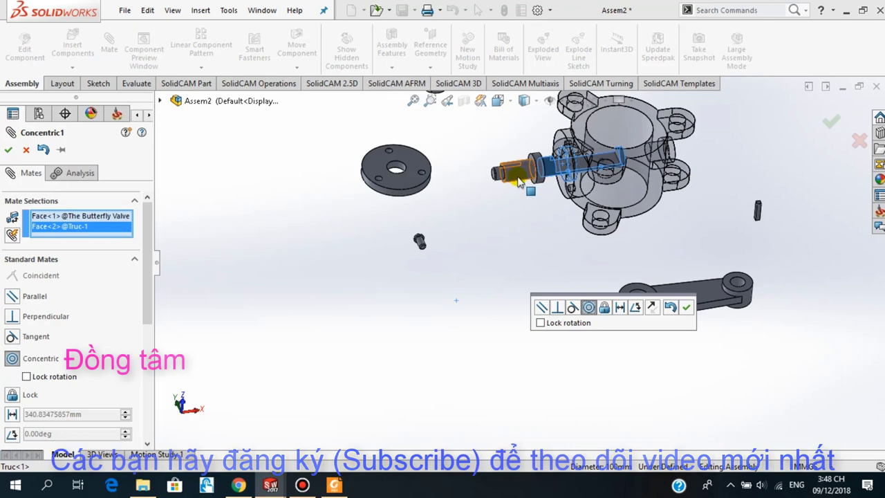
drag(518, 179, 476, 184)
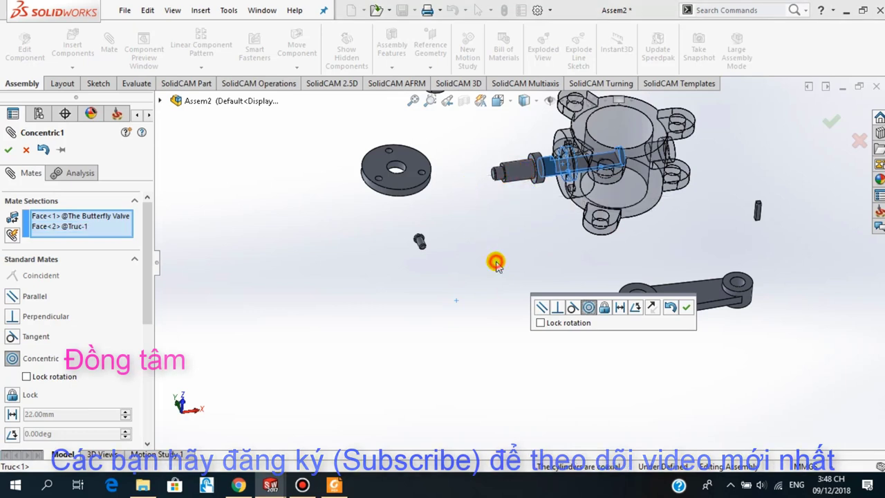
click(686, 307)
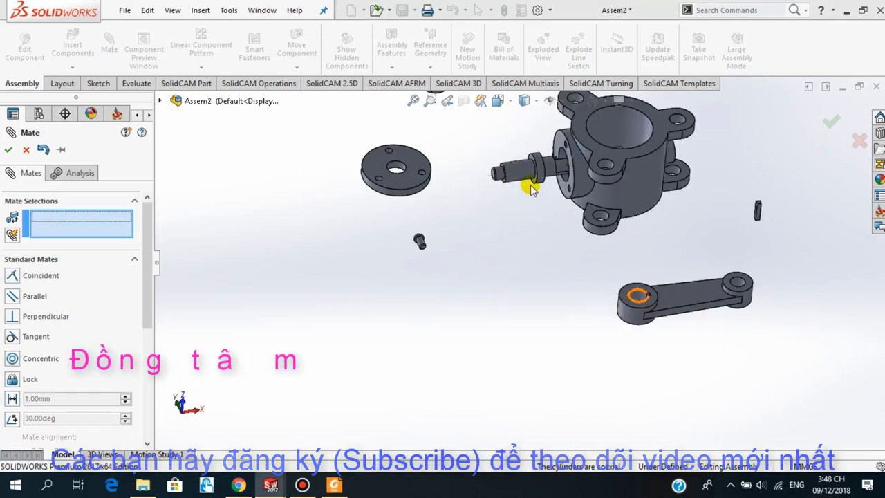
drag(477, 178, 512, 187)
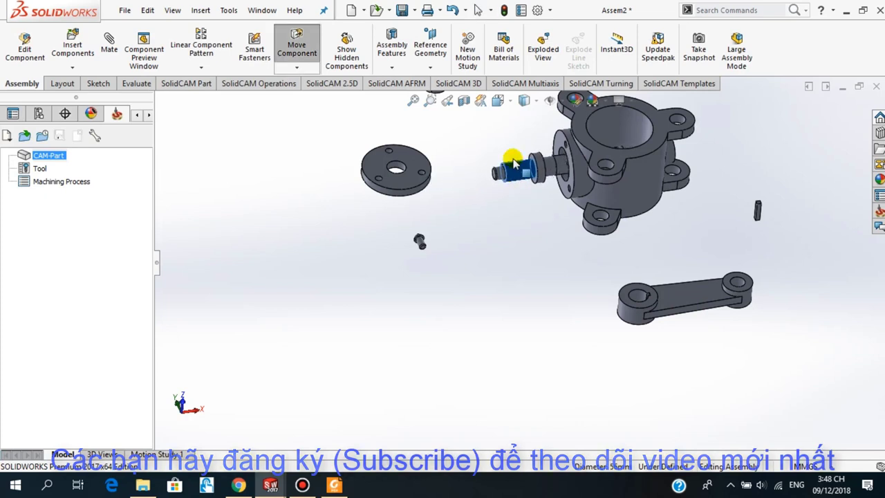
drag(513, 163, 439, 181)
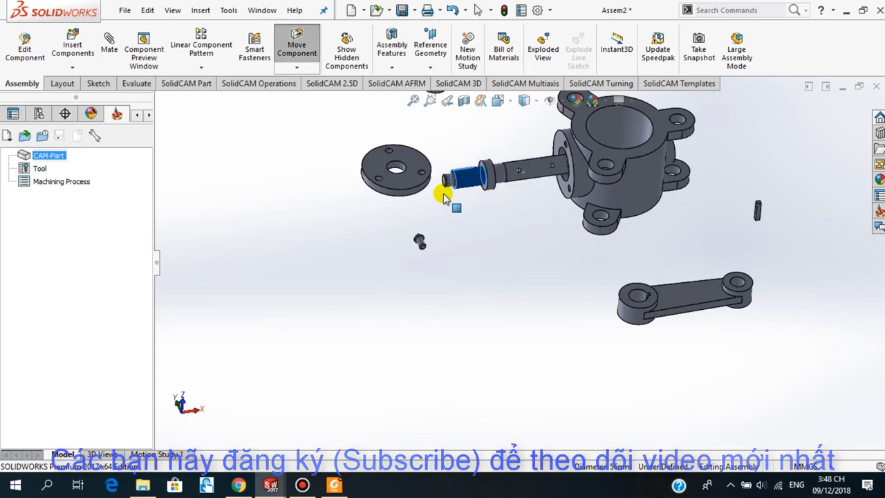
click(503, 227)
mouse_move(558, 231)
middle_down()
mouse_move(537, 221)
mouse_move(517, 226)
mouse_move(548, 198)
mouse_move(568, 195)
middle_up()
scroll(553, 155, down, 4)
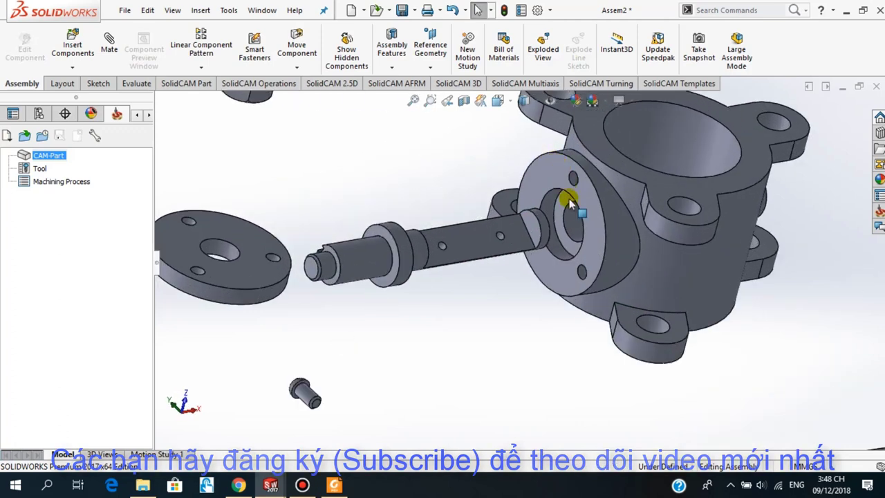
mouse_move(482, 296)
middle_down()
mouse_move(334, 302)
mouse_move(430, 327)
mouse_move(474, 279)
mouse_move(336, 335)
middle_up()
scroll(342, 321, up, 2)
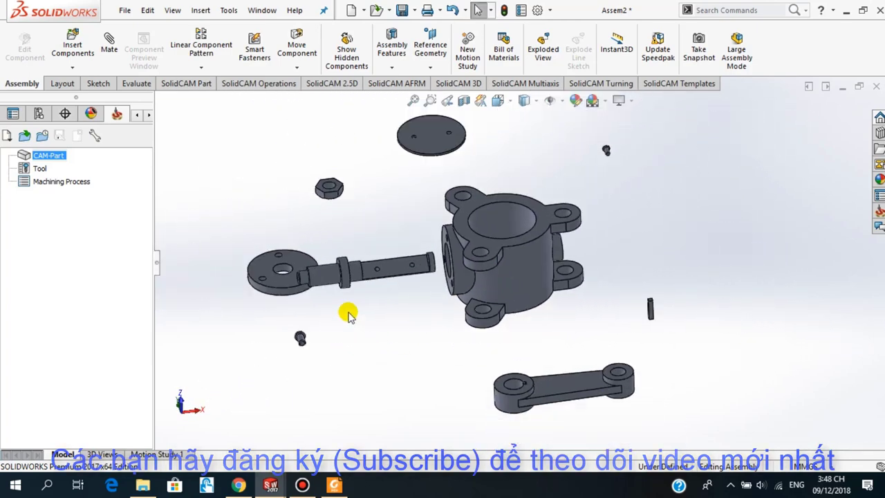
scroll(431, 310, down, 3)
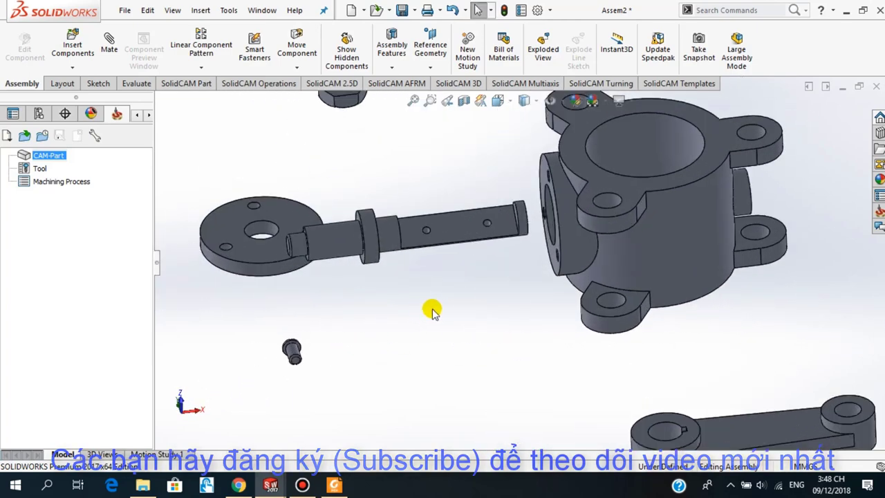
Start a new mate and select the Truc shaft's shoulder face.
click(109, 47)
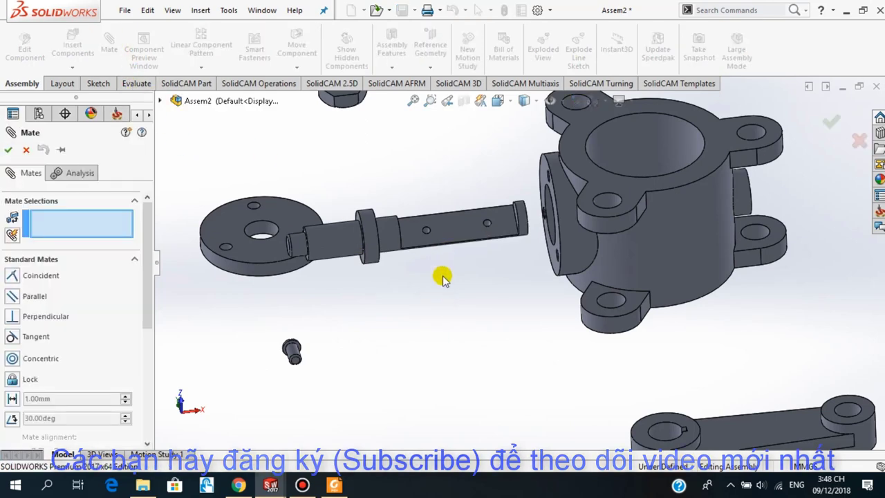
scroll(443, 280, up, 2)
middle_drag(472, 292, 427, 300)
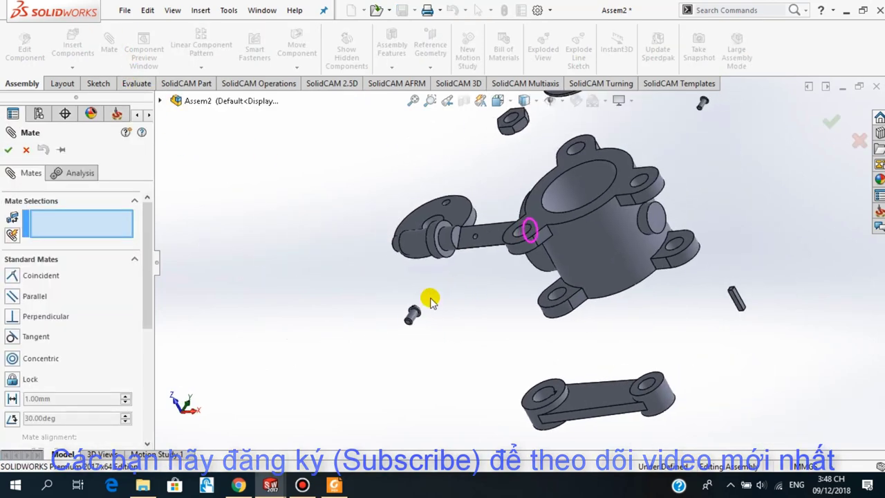
scroll(449, 261, down, 4)
click(482, 250)
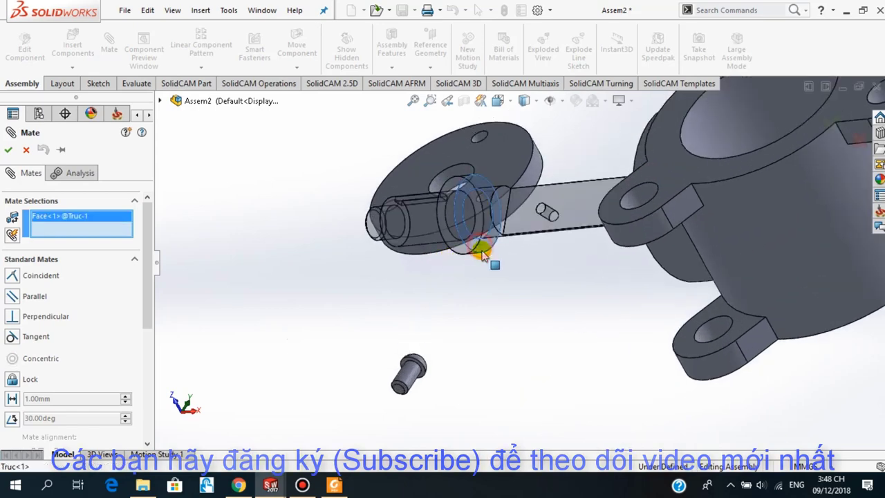
Mate it coincident with the body's Cut-Extrude3 hole face, seating the shaft.
scroll(553, 304, up, 3)
middle_drag(543, 313, 608, 280)
scroll(558, 252, down, 3)
scroll(560, 253, down, 2)
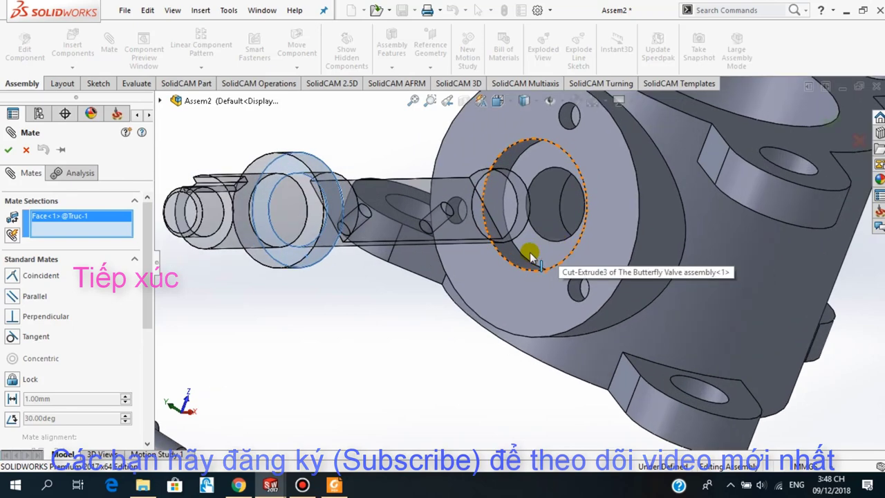
click(535, 253)
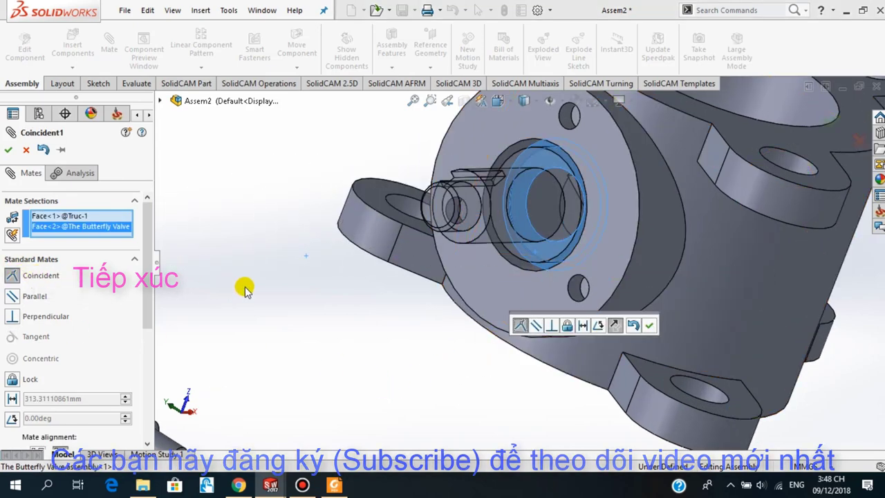
scroll(450, 257, up, 3)
mouse_move(636, 253)
middle_down()
mouse_move(604, 268)
mouse_move(596, 237)
mouse_move(598, 257)
middle_up()
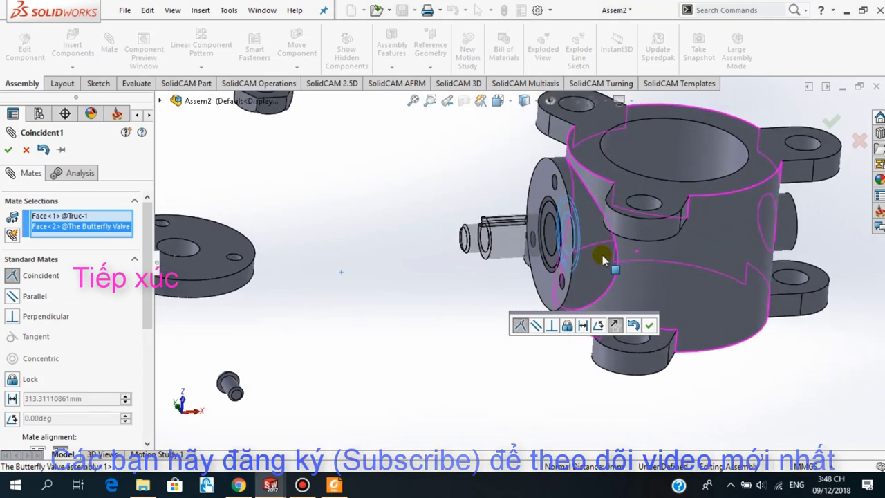
click(650, 327)
key(Escape)
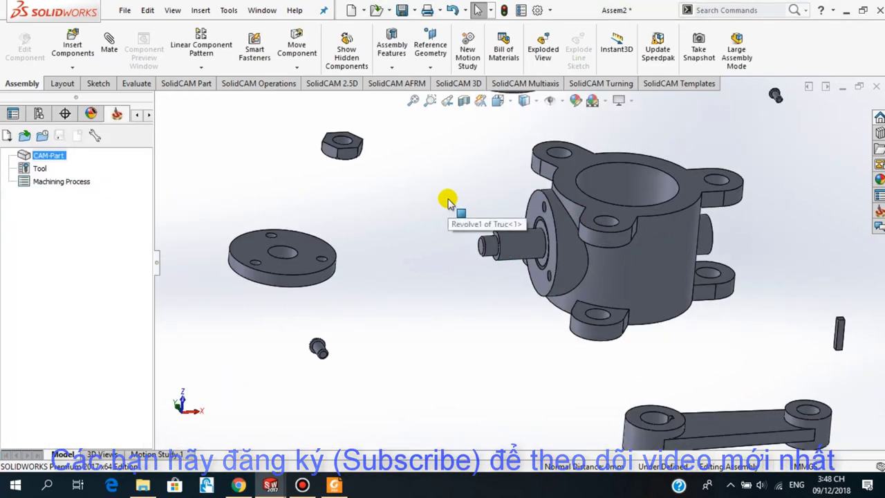
Test-drag the seated Truc shaft, clear the selection and zoom to fit the assembly.
mouse_move(448, 201)
middle_down()
mouse_move(465, 264)
mouse_move(526, 288)
mouse_move(512, 263)
middle_up()
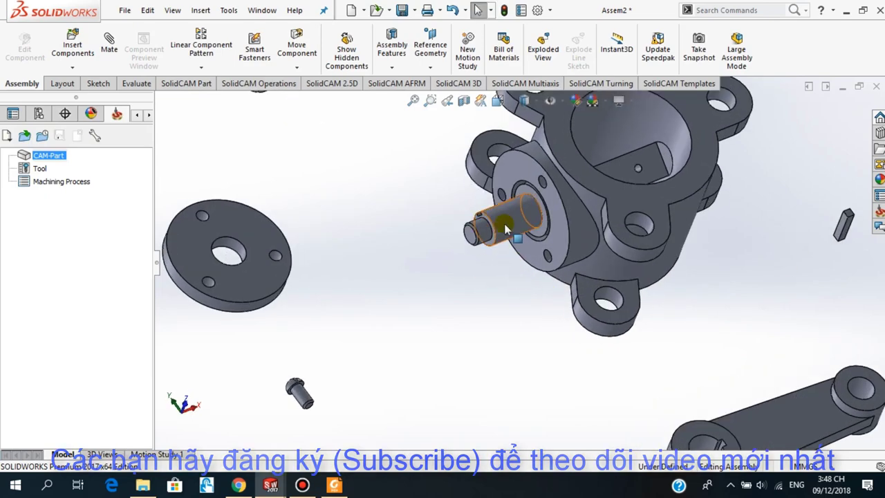
drag(505, 228, 503, 225)
key(Escape)
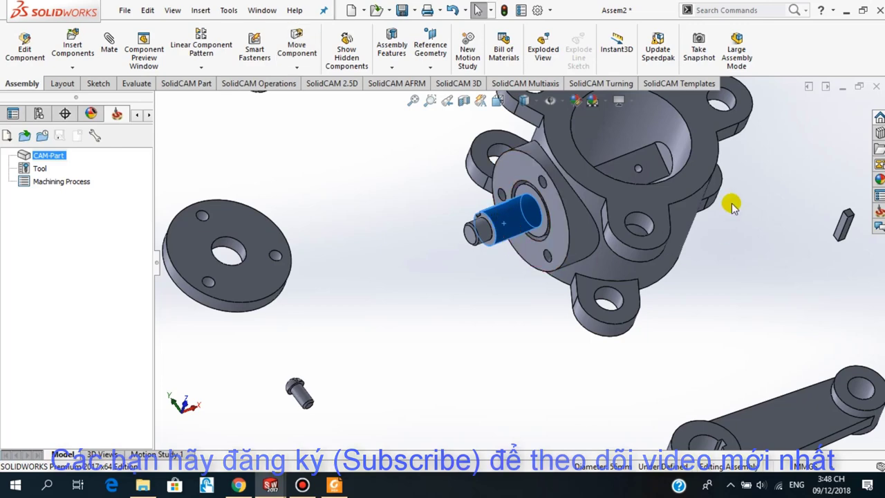
mouse_move(730, 203)
middle_down()
mouse_move(612, 253)
mouse_move(662, 274)
middle_up()
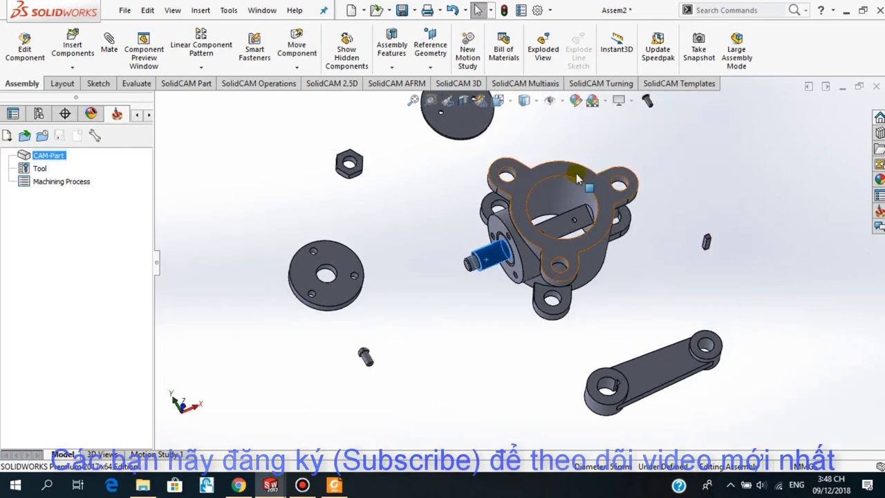
scroll(612, 183, down, 2)
click(698, 370)
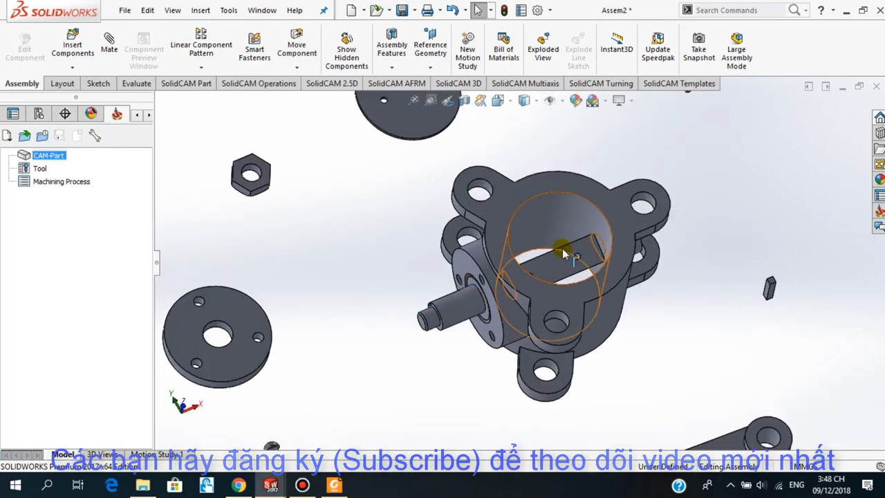
key(f)
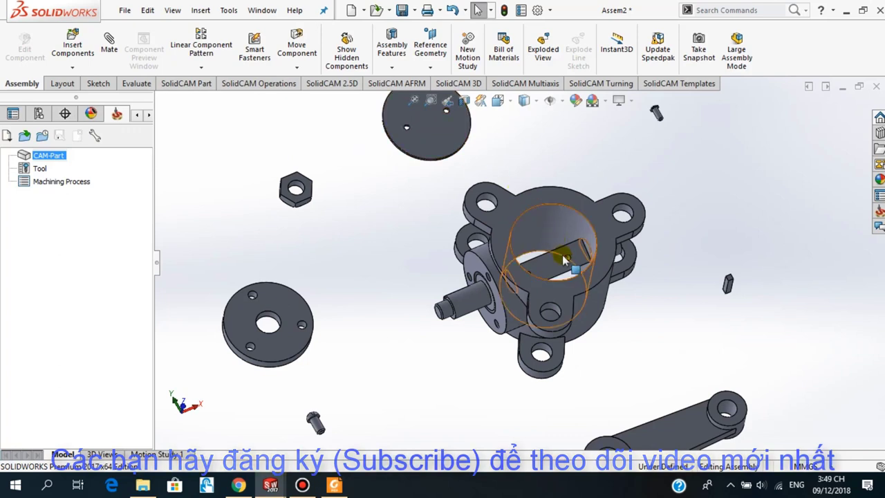
scroll(382, 260, down, 2)
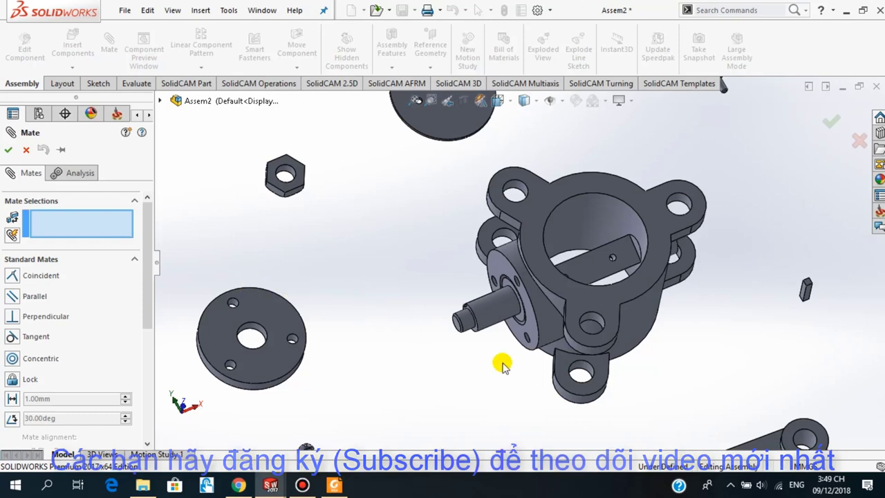
Mate the Miengchan disc face coincident with the Truc shaft face inside the body bore.
click(593, 264)
mouse_move(388, 282)
middle_down()
mouse_move(417, 245)
mouse_move(519, 231)
middle_up()
scroll(637, 194, down, 3)
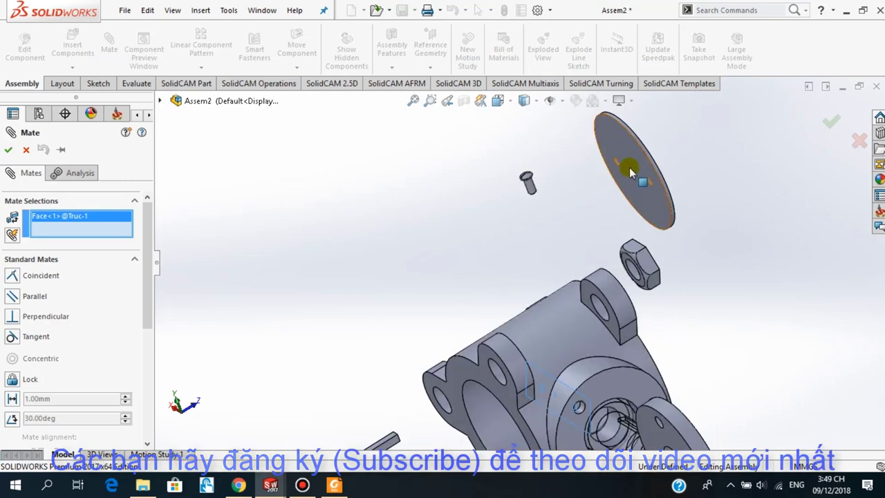
click(631, 171)
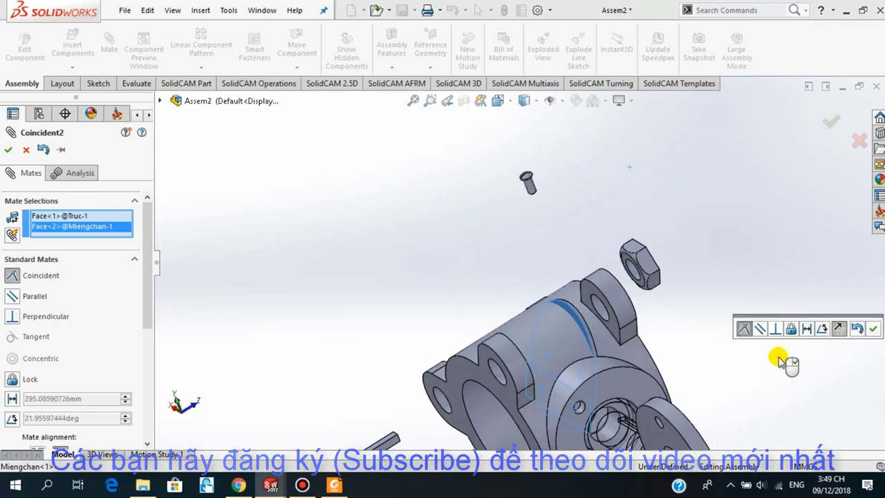
scroll(704, 383, up, 5)
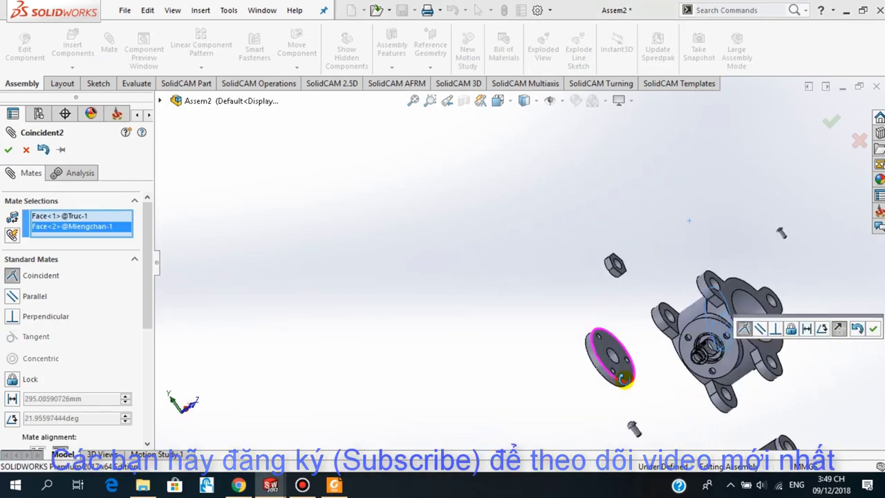
middle_drag(701, 383, 770, 385)
scroll(645, 261, down, 2)
scroll(599, 247, down, 3)
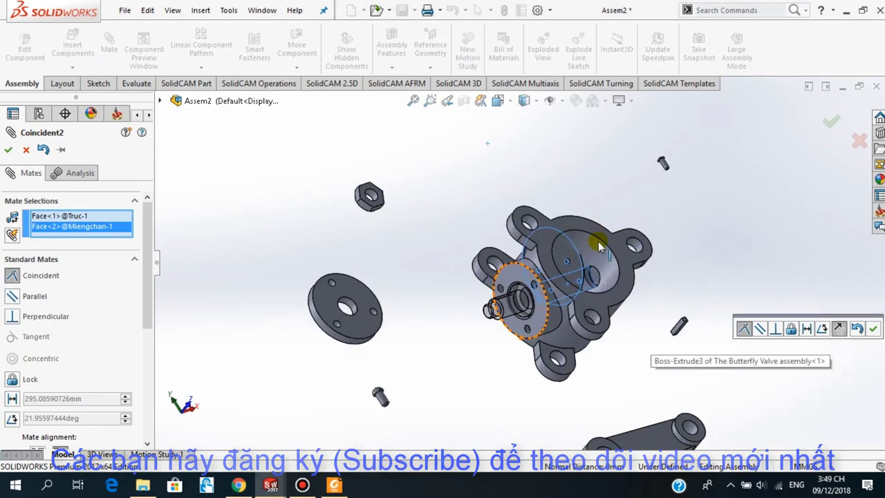
middle_drag(583, 260, 820, 376)
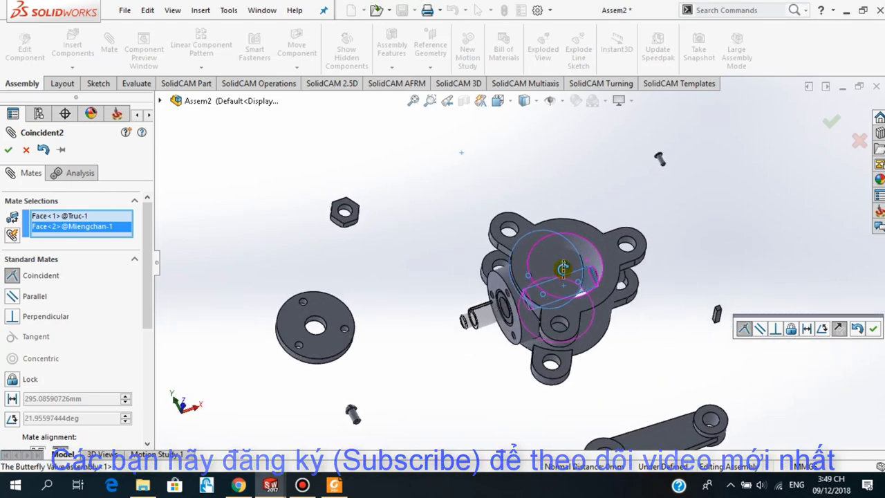
click(876, 331)
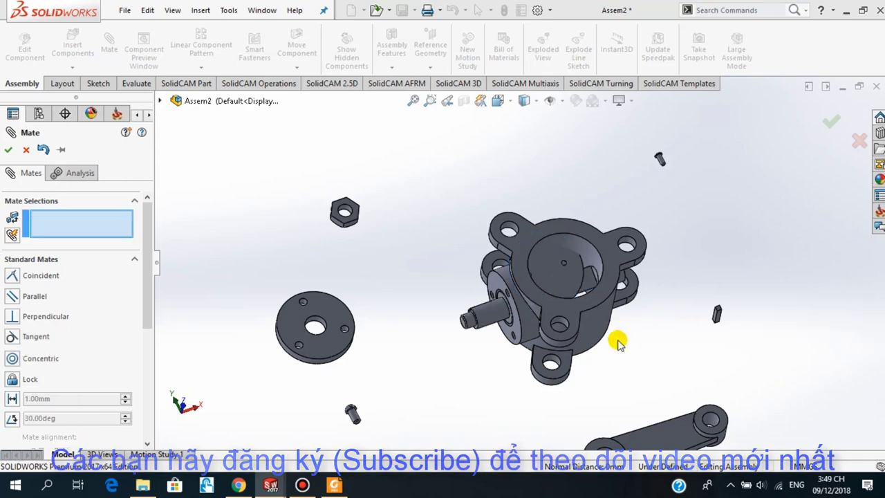
scroll(636, 351, down, 2)
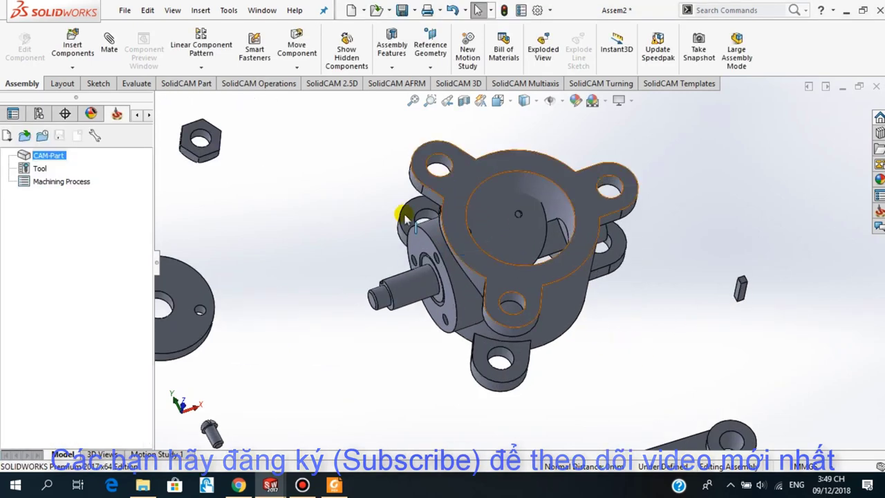
Drag the shaft and disc together to swing the disc to a new angle, then deselect.
scroll(358, 200, down, 2)
middle_drag(384, 227, 385, 233)
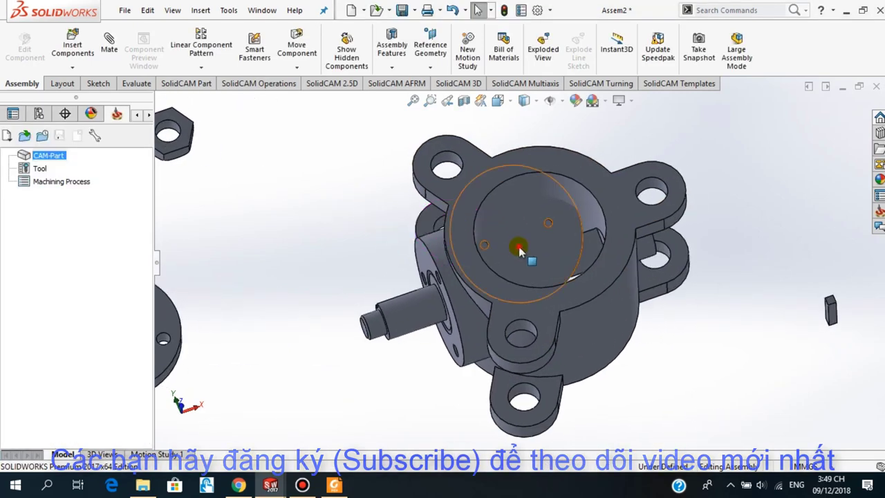
mouse_move(523, 222)
mouse_down()
mouse_move(568, 268)
mouse_move(605, 178)
mouse_move(681, 117)
mouse_up()
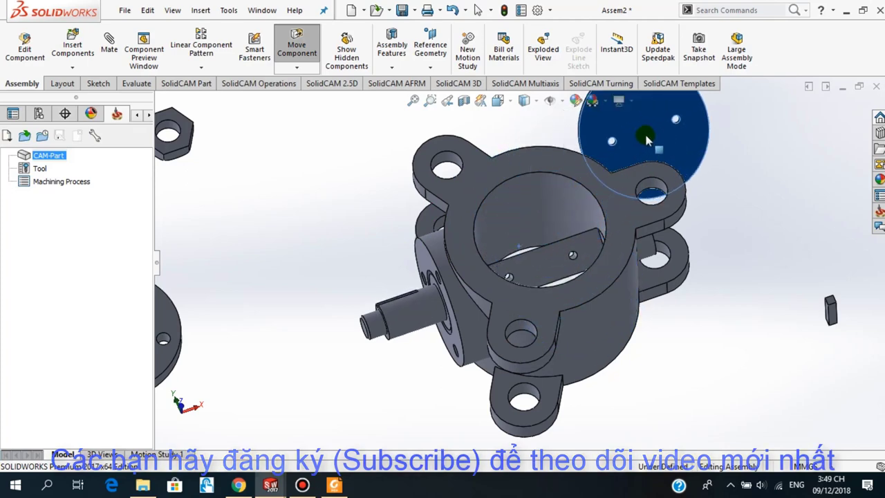
scroll(571, 329, up, 3)
mouse_move(571, 329)
middle_down()
mouse_move(630, 327)
mouse_move(648, 343)
middle_up()
drag(558, 309, 557, 306)
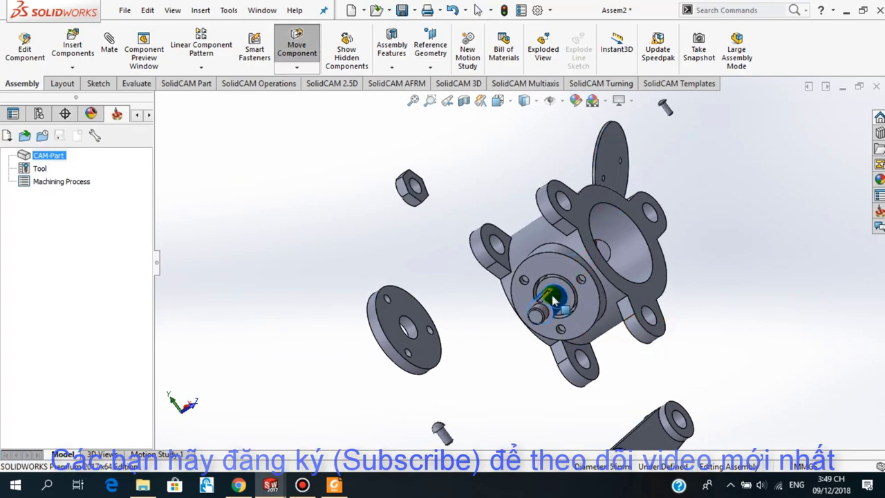
key(Escape)
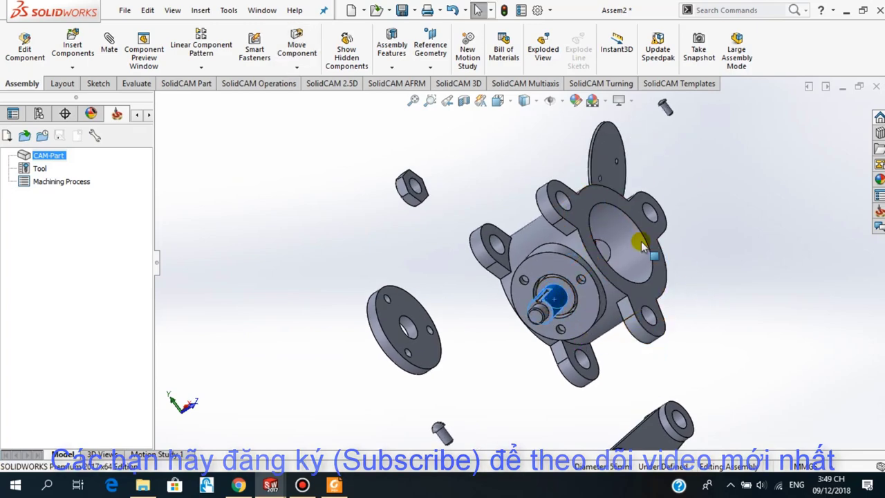
mouse_move(587, 242)
middle_down()
mouse_move(671, 253)
mouse_move(719, 313)
mouse_move(632, 345)
mouse_move(662, 362)
middle_up()
click(683, 367)
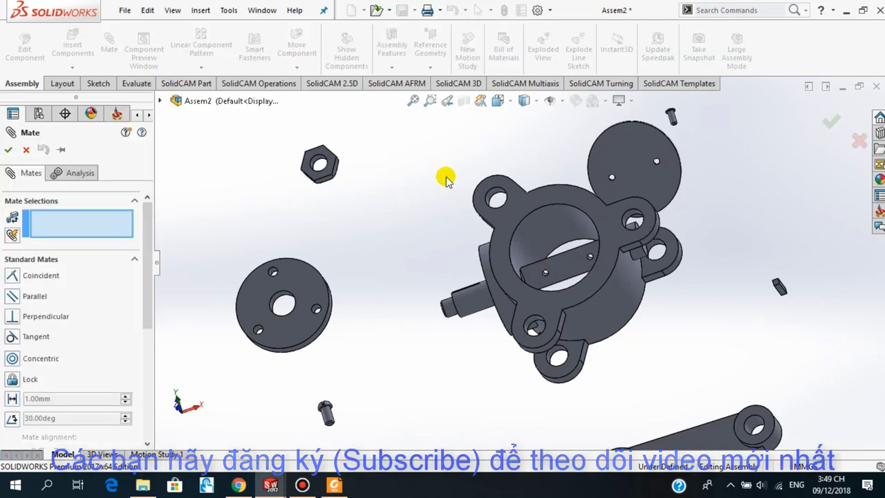
Select the Miengchan valve disc face as the first mate reference.
scroll(664, 161, down, 3)
scroll(667, 166, up, 5)
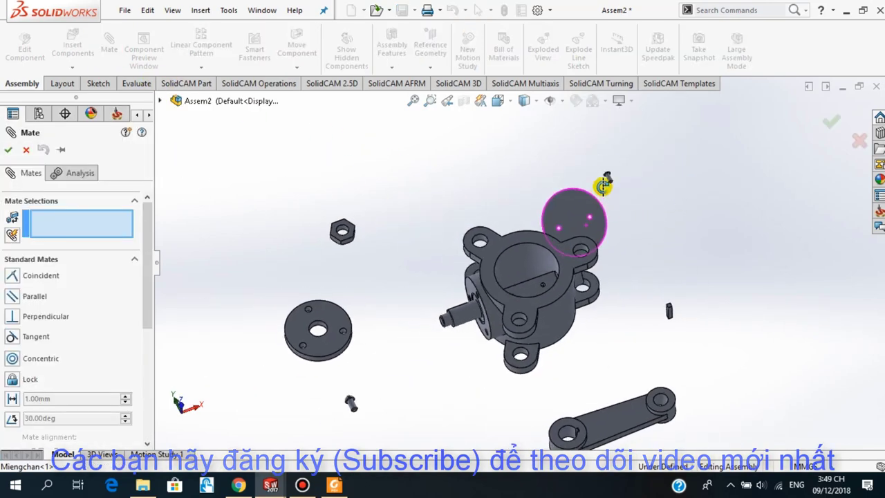
scroll(573, 211, down, 3)
scroll(584, 235, down, 2)
scroll(574, 275, down, 2)
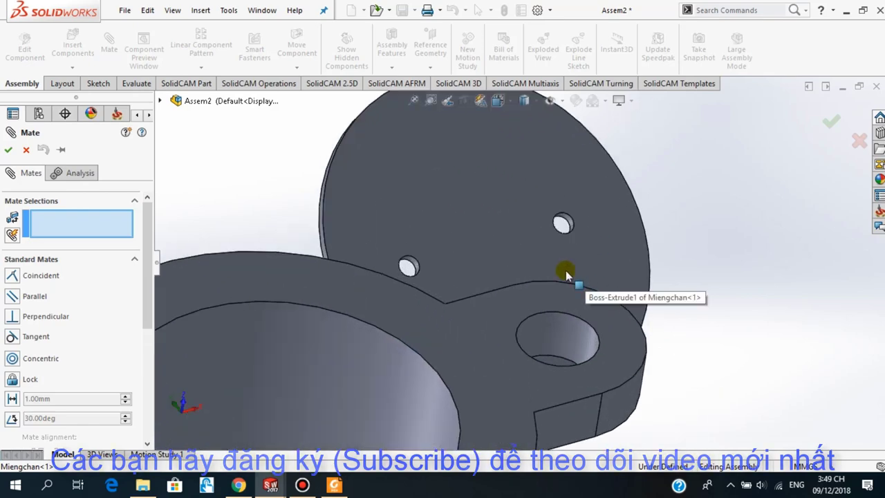
click(566, 223)
Pick the Truc shaft's Cut-Extrude2 hole and apply the Concentric mate.
scroll(557, 273, up, 4)
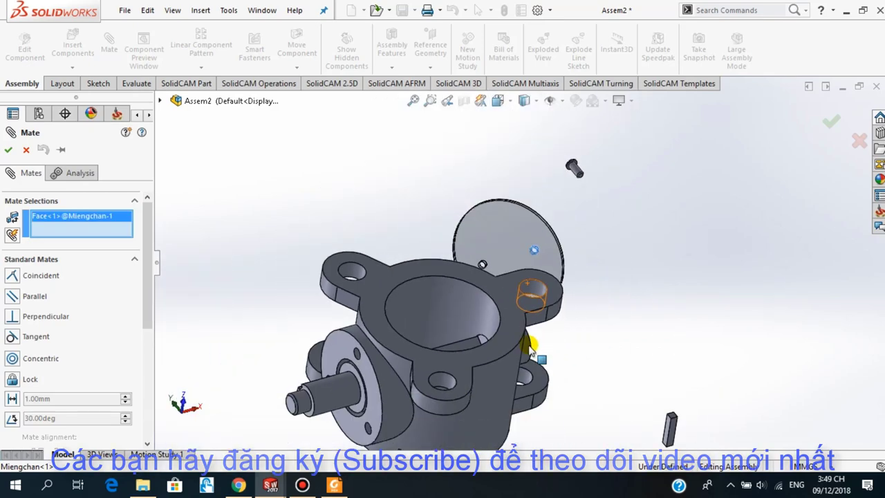
scroll(526, 304, down, 2)
scroll(487, 301, down, 2)
middle_drag(487, 300, 484, 341)
scroll(486, 343, down, 3)
scroll(487, 343, down, 2)
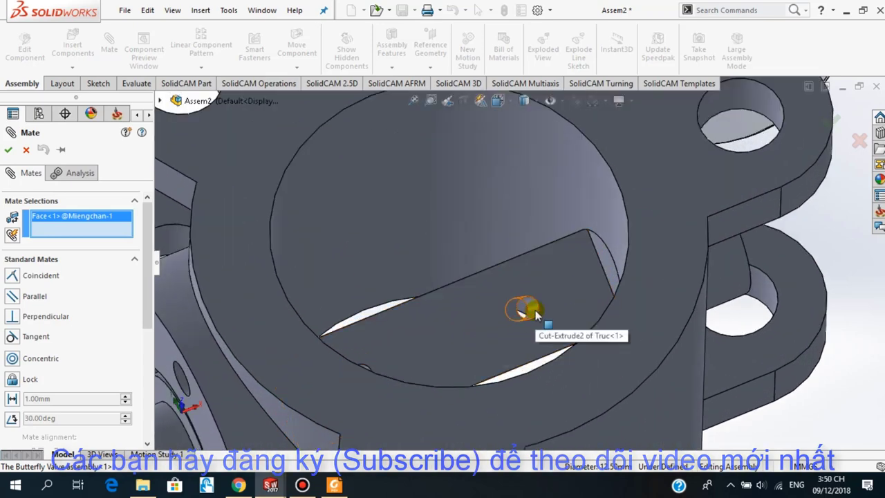
click(529, 311)
scroll(588, 340, up, 1)
scroll(571, 362, up, 3)
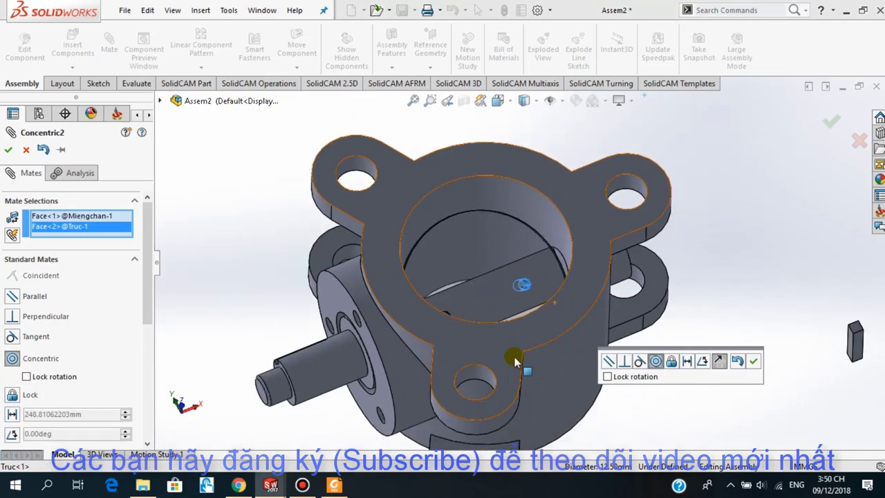
click(753, 362)
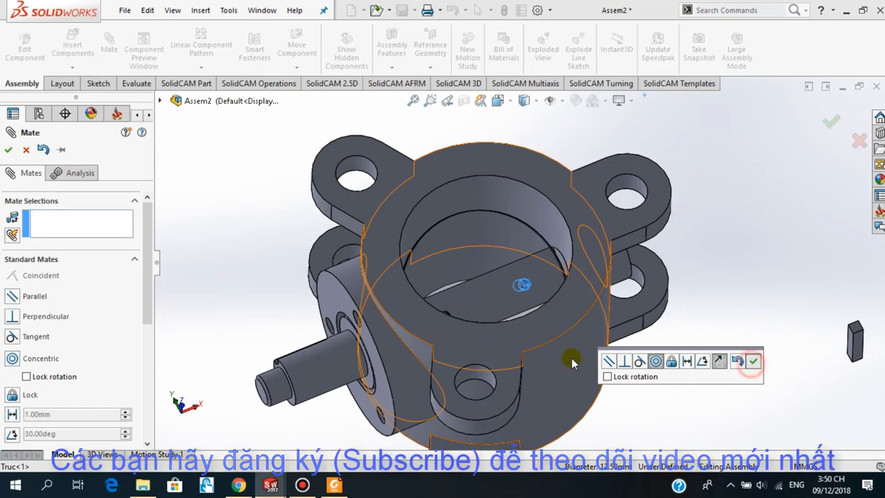
Close the mate setup and orbit the view to look into the housing.
key(Return)
scroll(485, 342, up, 2)
scroll(496, 253, down, 4)
scroll(533, 233, down, 2)
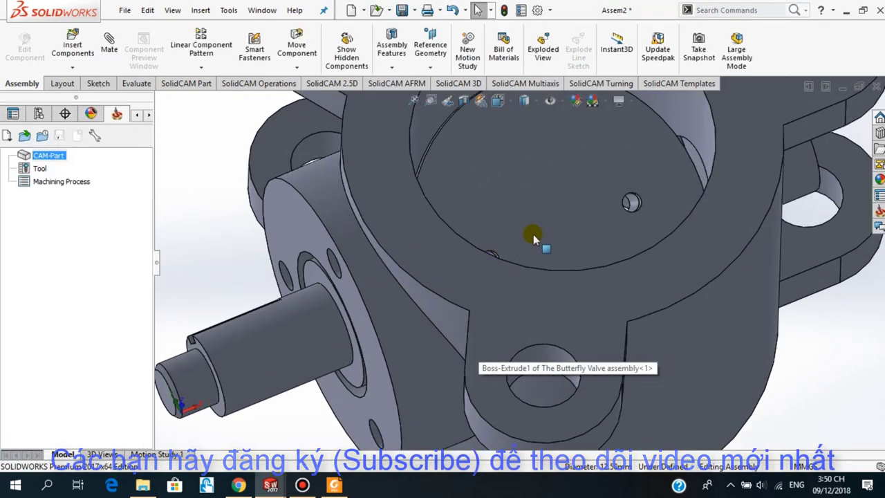
scroll(553, 262, up, 2)
click(554, 263)
mouse_move(554, 263)
middle_down()
mouse_move(528, 314)
mouse_move(537, 253)
middle_up()
scroll(563, 237, down, 3)
scroll(566, 243, down, 2)
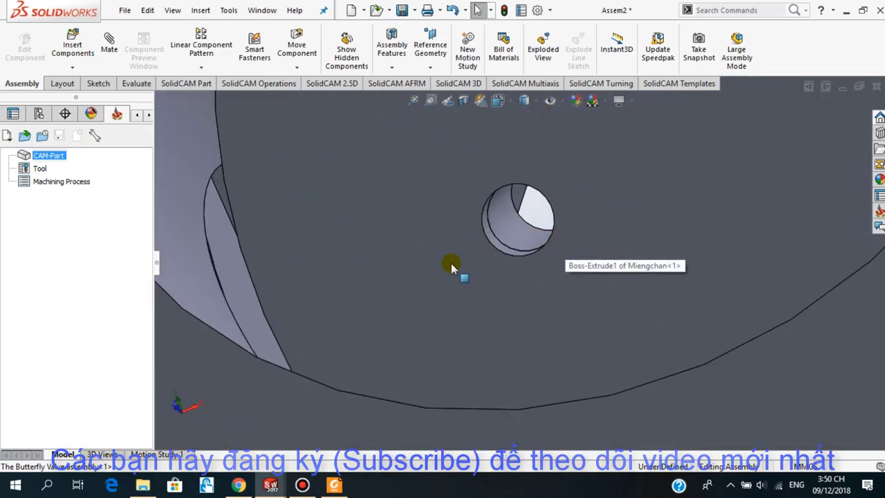
Rotate the valve disc inside the housing until its pin holes line up, then deselect.
mouse_move(449, 263)
middle_down()
mouse_move(461, 266)
mouse_move(458, 245)
mouse_move(447, 263)
mouse_move(460, 259)
middle_up()
scroll(460, 260, up, 3)
scroll(459, 259, up, 3)
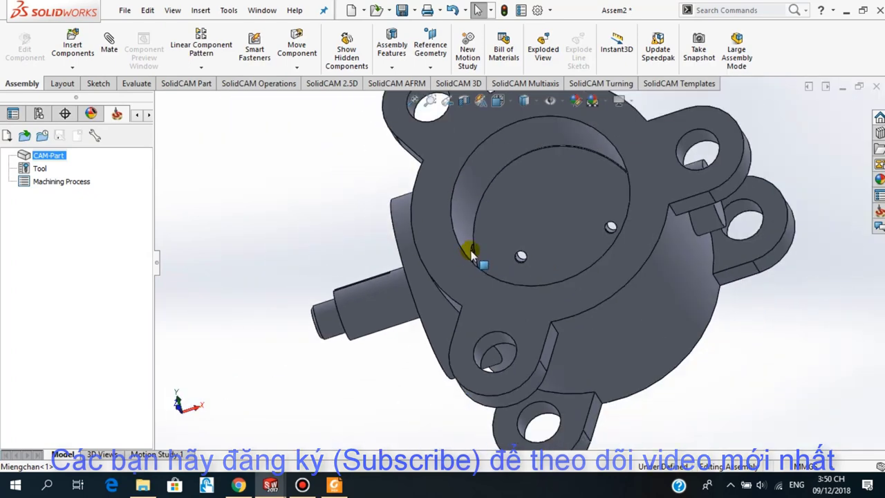
scroll(469, 250, up, 2)
scroll(495, 273, down, 4)
drag(563, 210, 550, 217)
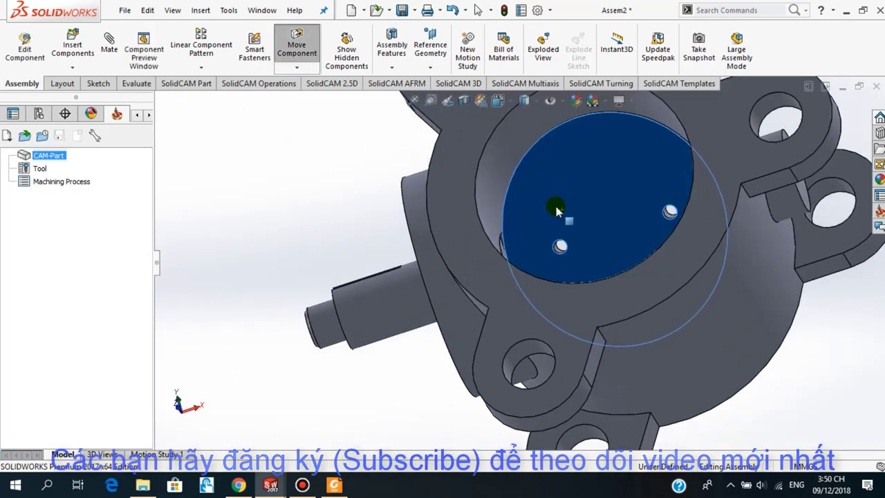
key(Escape)
click(299, 247)
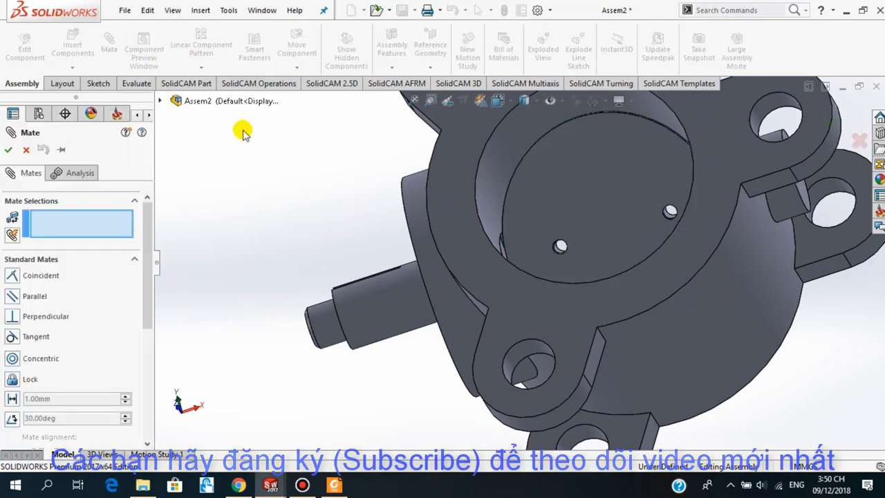
Mate the shaft's cross hole concentric with the disc's matching hole as Concentric3.
scroll(612, 233, down, 3)
scroll(580, 266, down, 2)
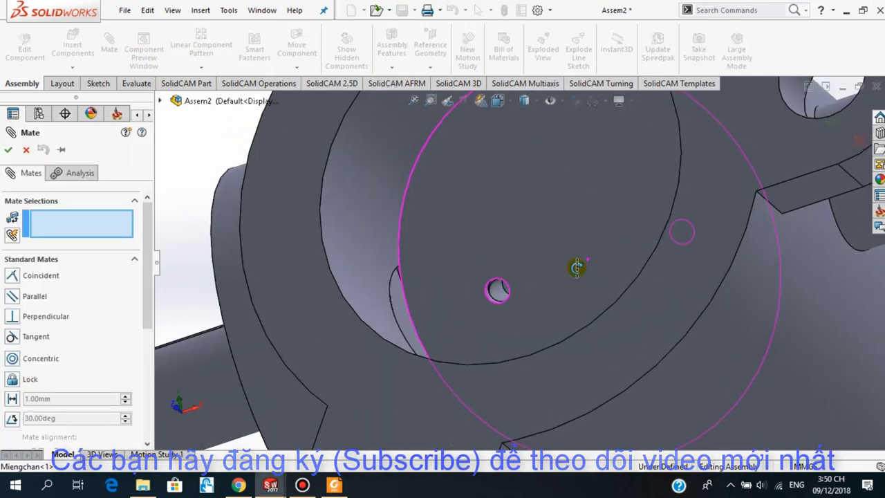
scroll(515, 286, down, 2)
scroll(484, 304, down, 2)
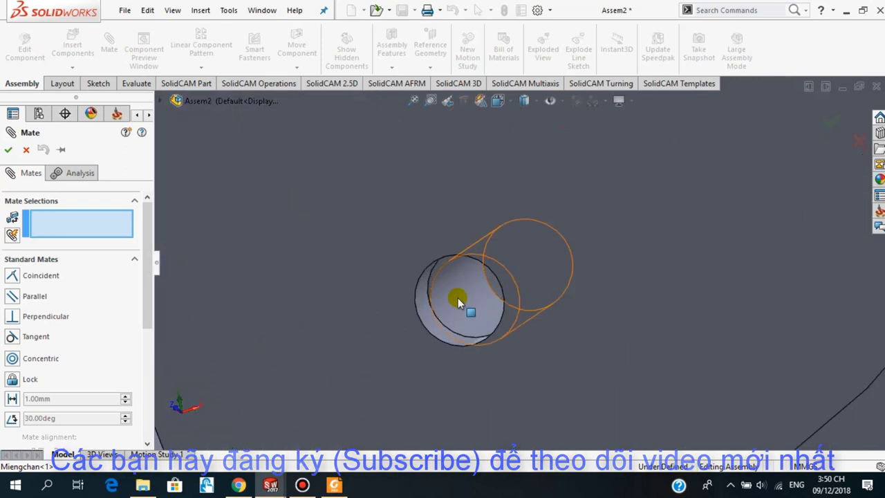
click(457, 302)
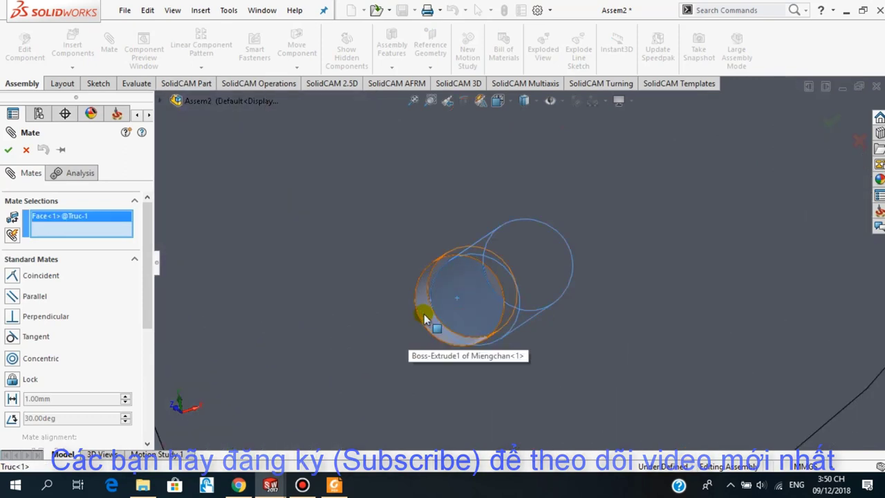
click(424, 319)
scroll(416, 379, up, 2)
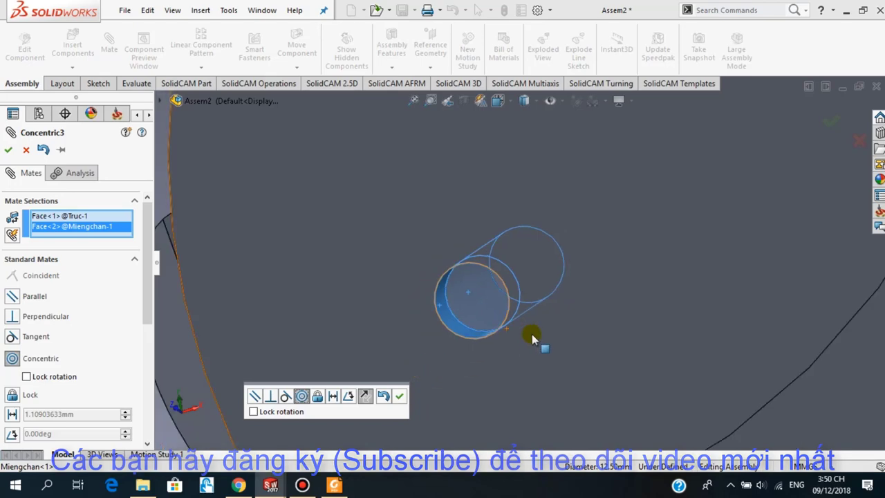
scroll(533, 335, up, 3)
scroll(632, 312, up, 3)
scroll(642, 259, up, 3)
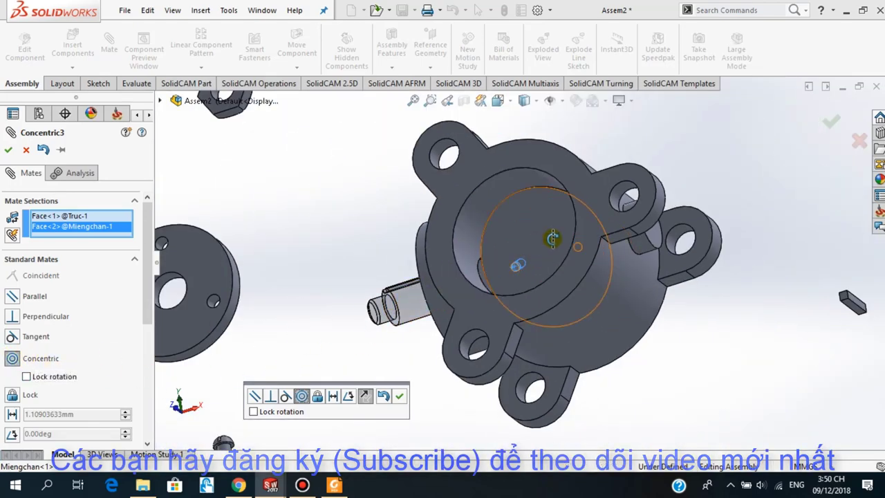
middle_drag(525, 250, 561, 236)
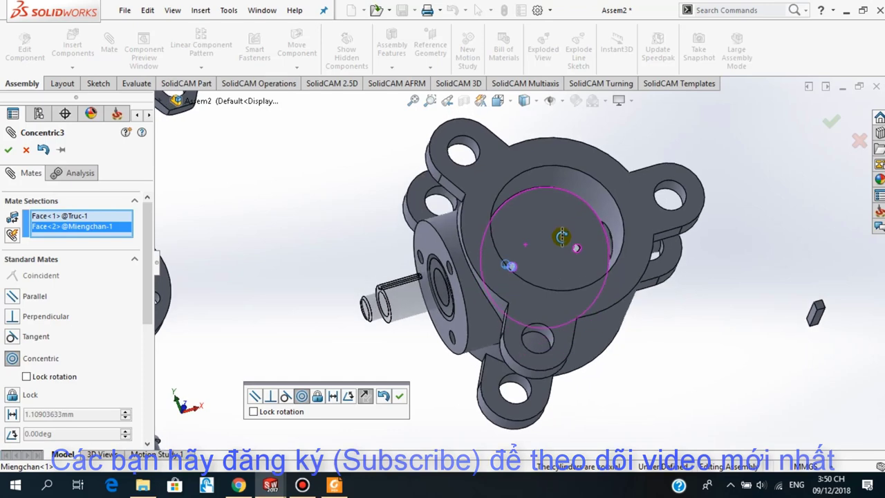
click(400, 397)
key(Escape)
scroll(558, 276, down, 3)
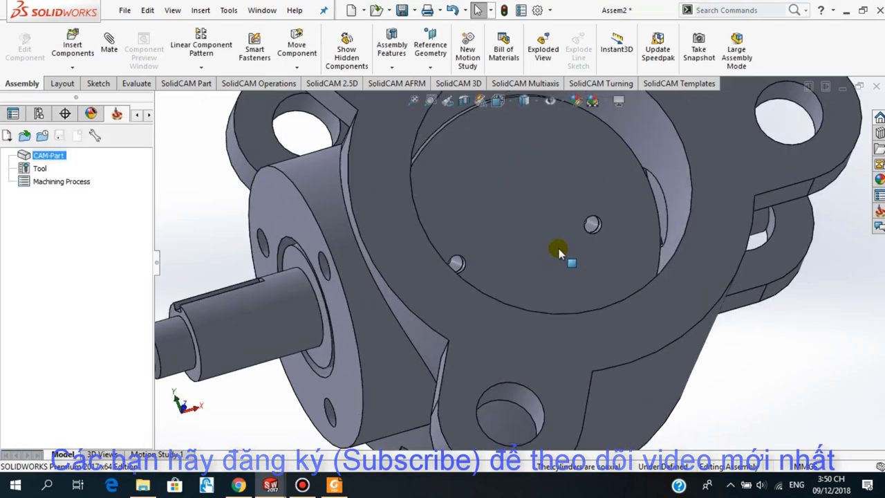
scroll(559, 253, down, 2)
scroll(553, 235, up, 3)
mouse_move(551, 234)
middle_down()
mouse_move(561, 240)
mouse_move(498, 242)
mouse_move(477, 311)
mouse_move(510, 248)
middle_up()
click(510, 248)
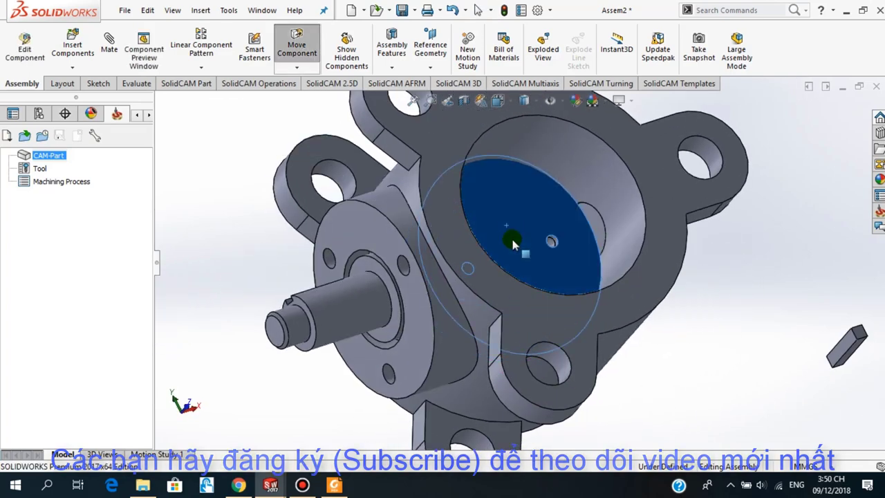
key(Escape)
scroll(526, 247, up, 3)
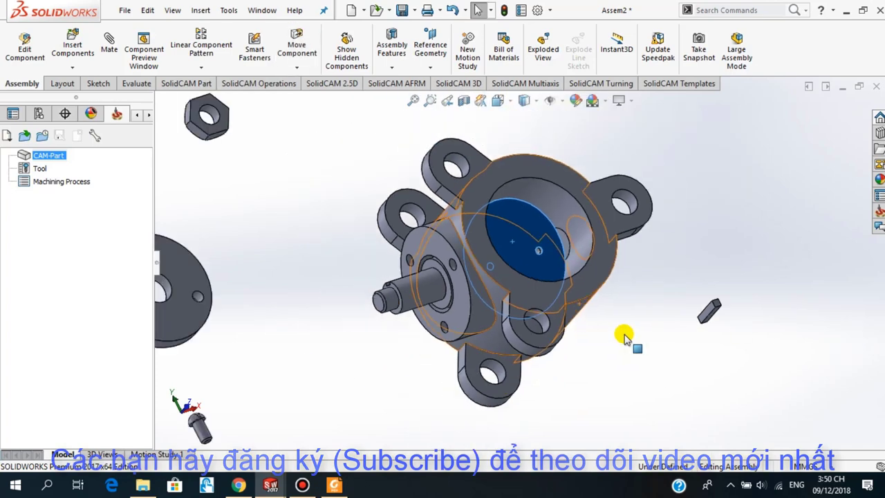
scroll(623, 337, up, 2)
middle_drag(612, 347, 462, 410)
click(399, 417)
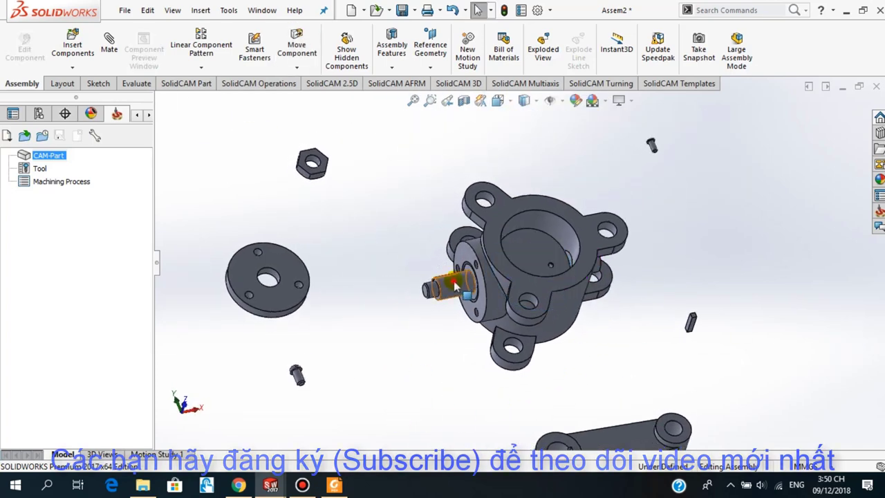
click(455, 285)
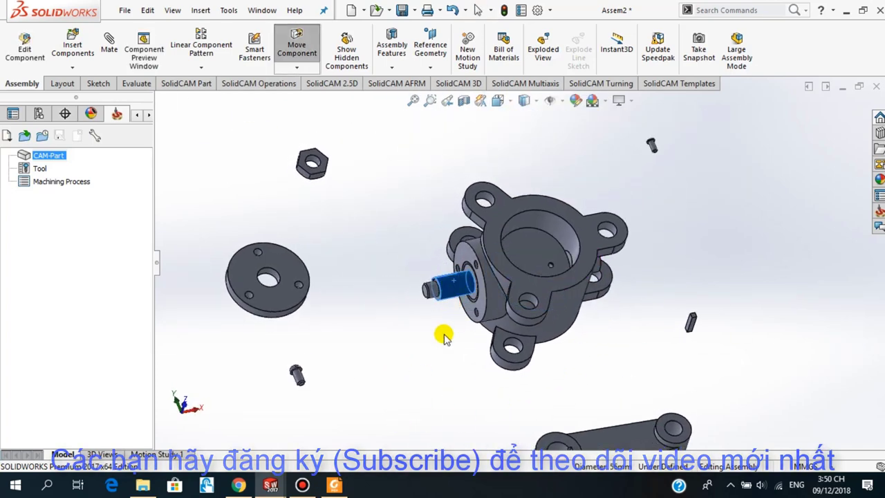
scroll(415, 324, down, 3)
click(376, 353)
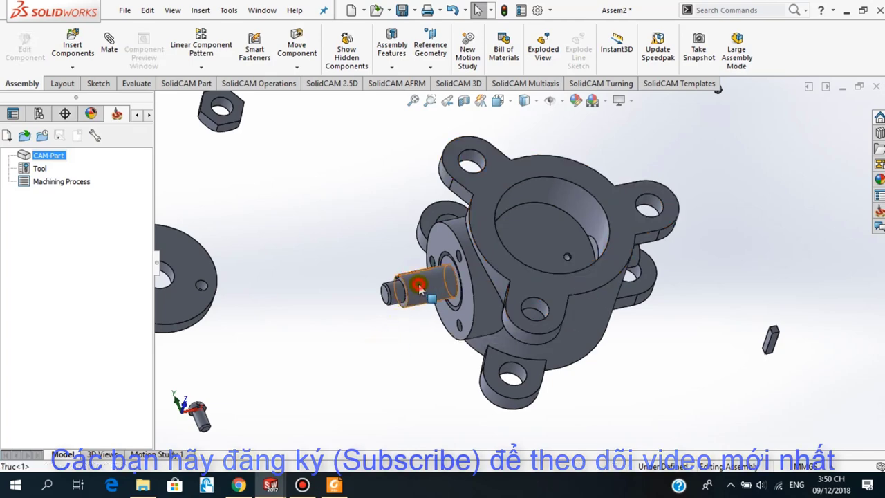
click(420, 289)
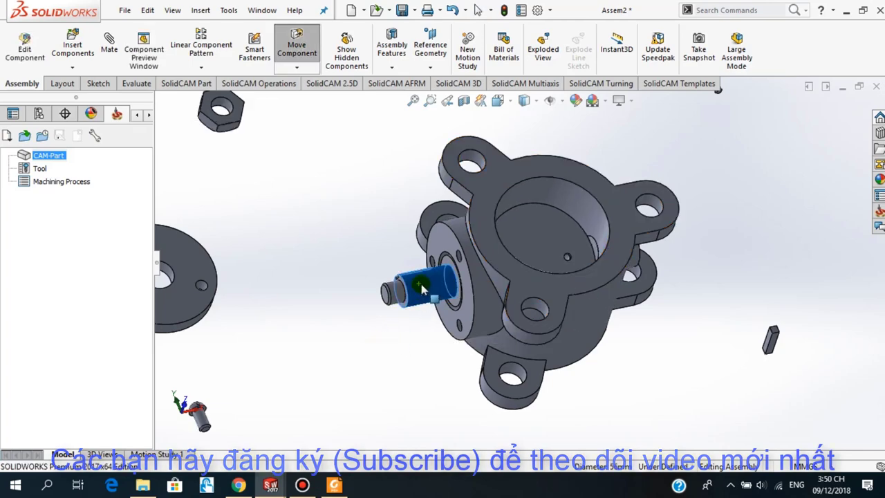
mouse_move(537, 219)
middle_down()
mouse_move(525, 294)
mouse_move(424, 356)
middle_up()
scroll(424, 356, down, 3)
click(433, 351)
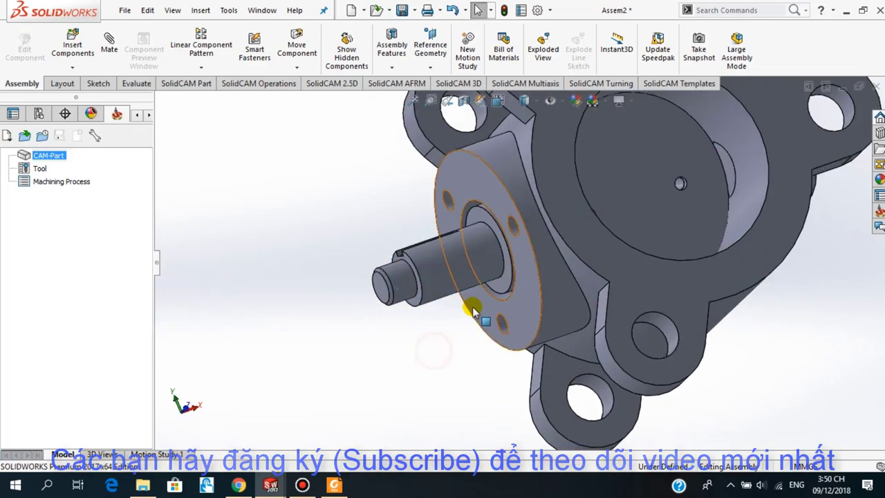
scroll(472, 311, up, 5)
middle_drag(573, 253, 347, 346)
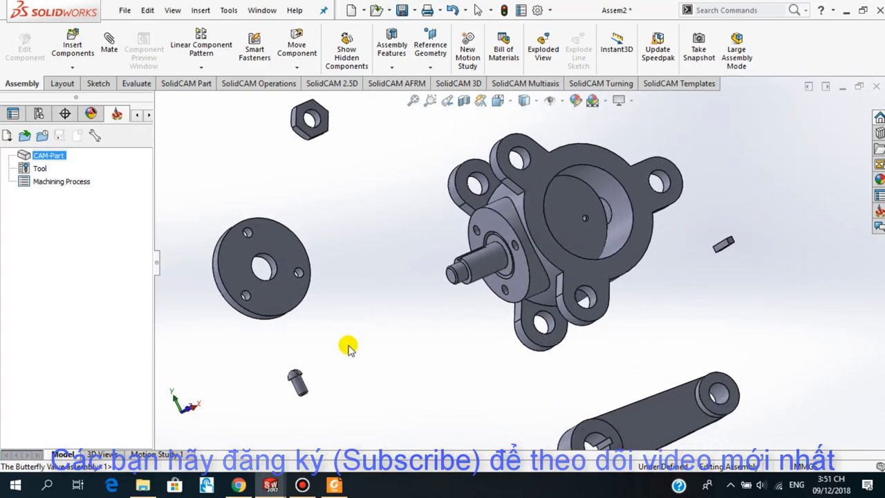
click(486, 285)
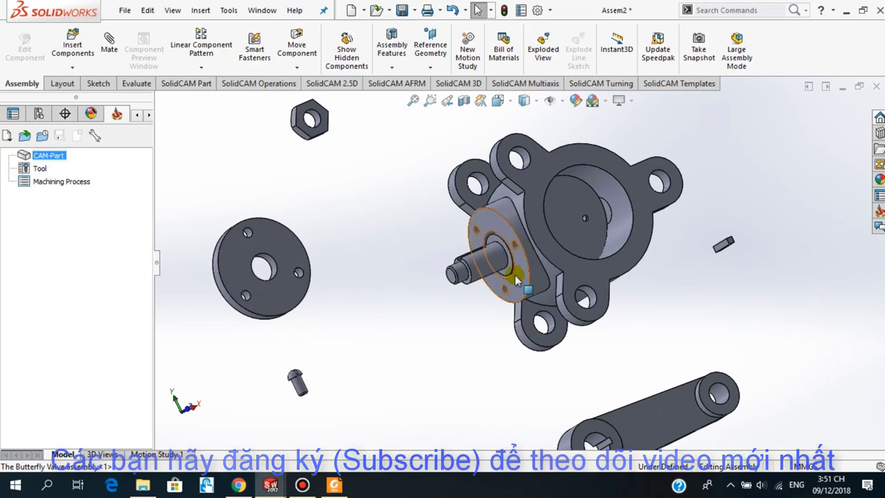
scroll(394, 332, down, 2)
scroll(428, 326, up, 4)
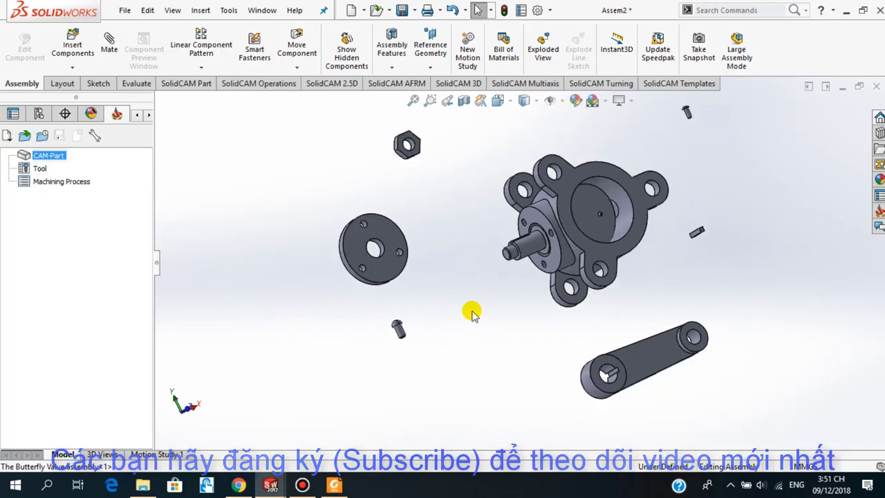
scroll(473, 307, down, 1)
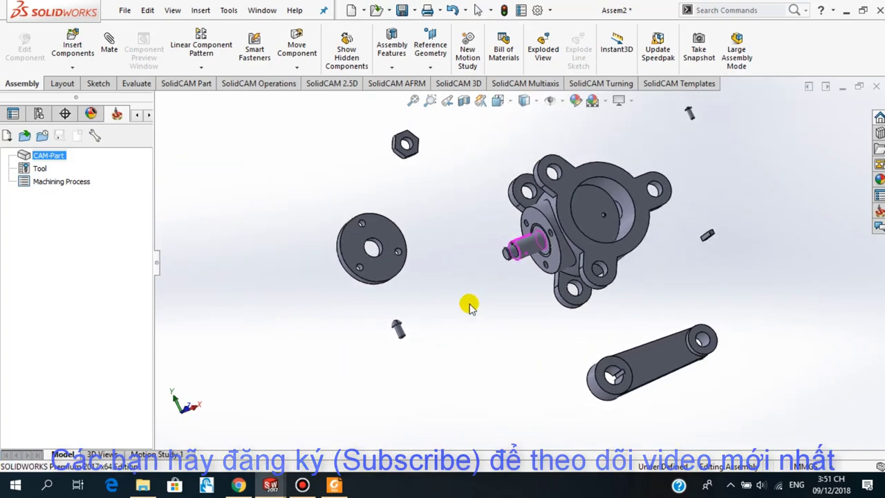
click(262, 280)
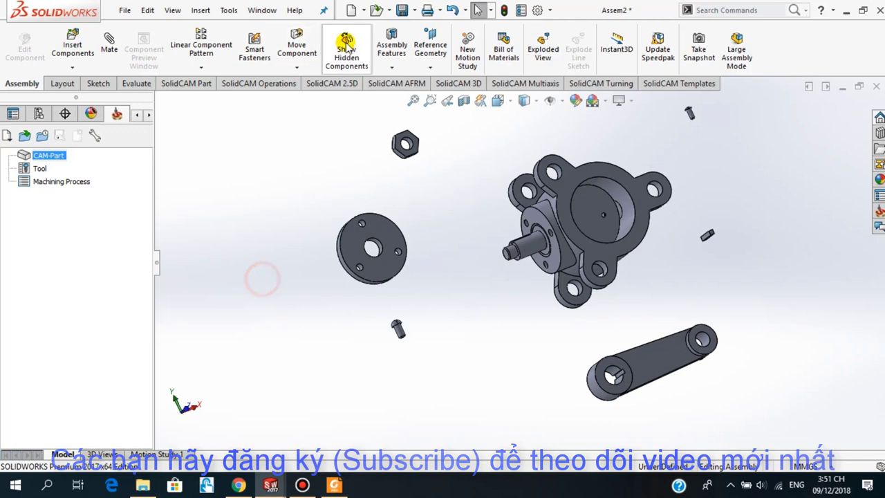
Start a mate and pick the Chan flange face and the valve body face.
click(109, 49)
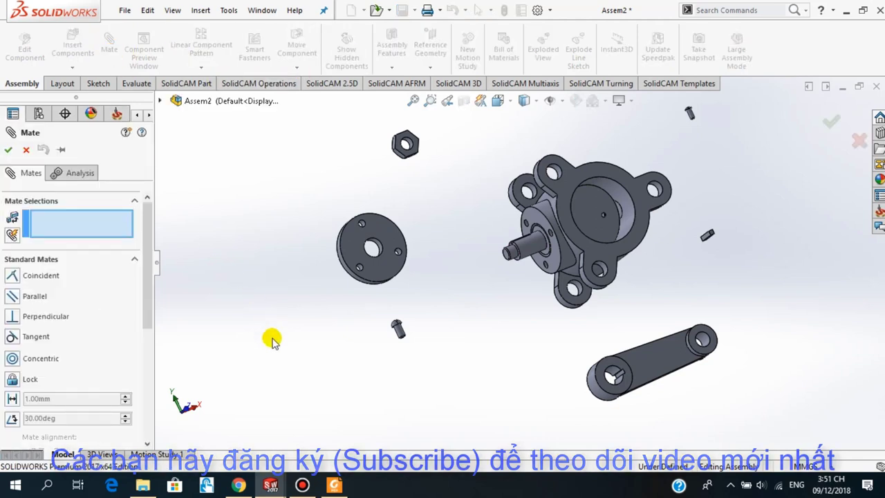
scroll(536, 308, down, 3)
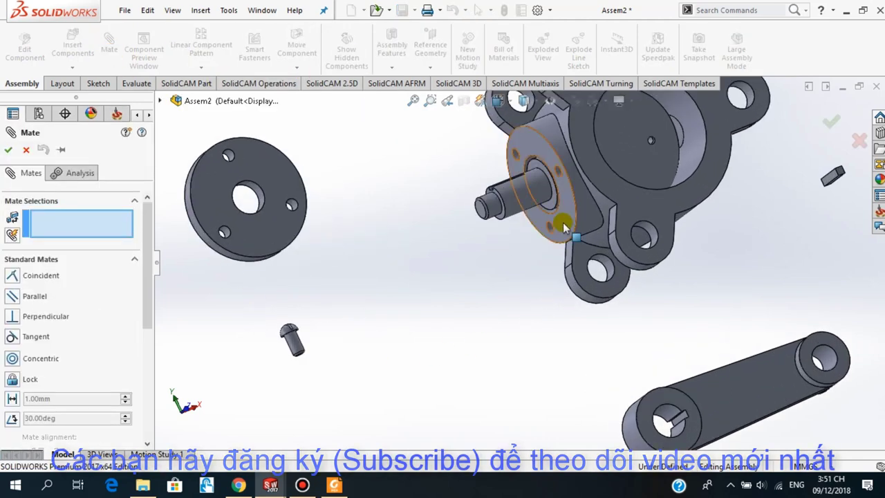
click(565, 228)
scroll(434, 287, up, 3)
mouse_move(434, 290)
middle_down()
mouse_move(458, 257)
mouse_move(567, 255)
middle_up()
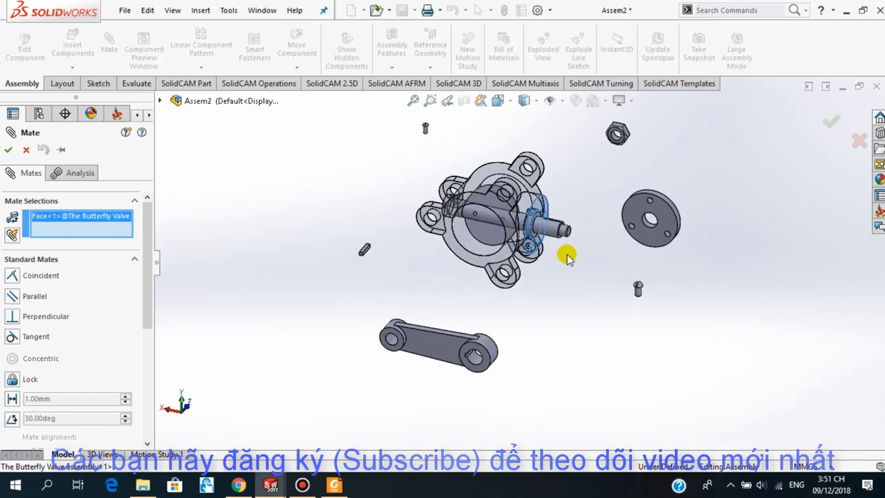
click(648, 242)
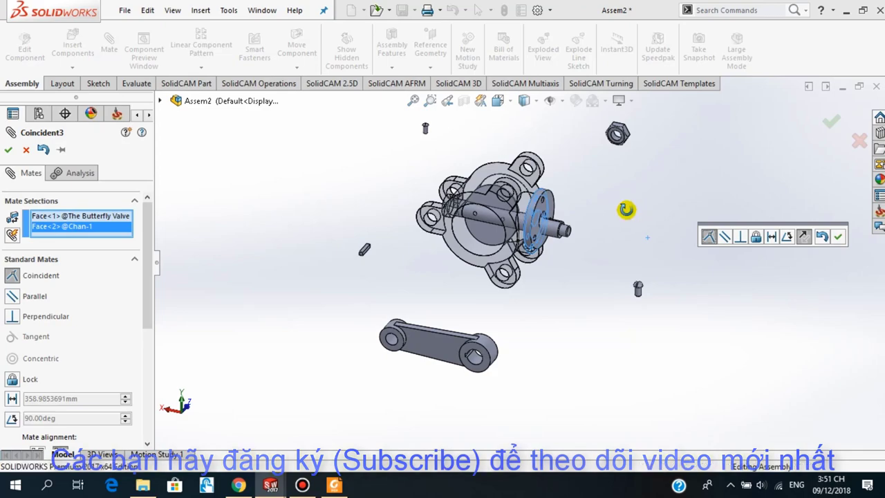
Check the preview from above the housing, then apply the Coincident3 mate.
middle_drag(626, 208, 483, 276)
scroll(517, 218, down, 4)
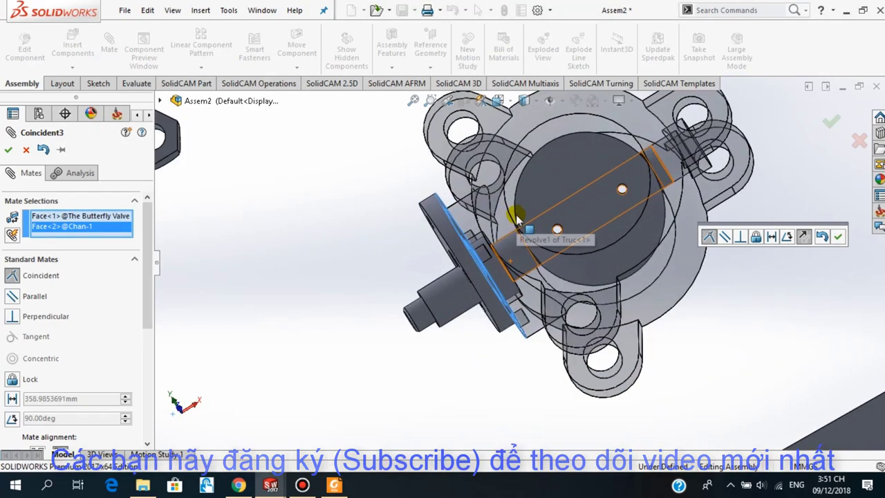
scroll(517, 218, down, 2)
scroll(504, 233, down, 2)
scroll(486, 241, down, 1)
scroll(405, 241, up, 5)
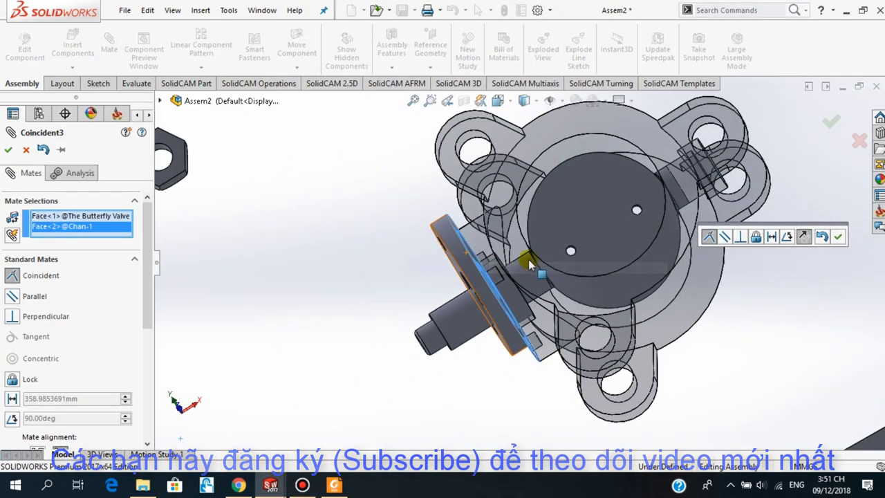
scroll(532, 259, up, 3)
scroll(562, 252, down, 2)
scroll(565, 254, up, 2)
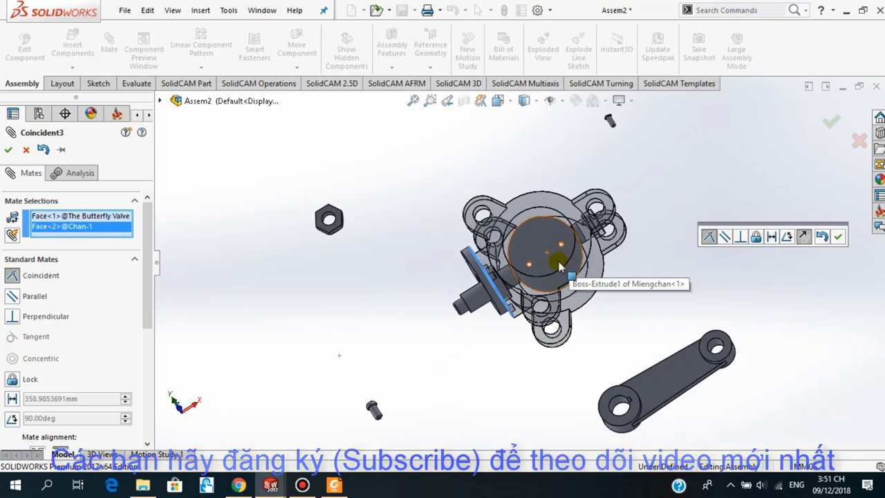
mouse_move(560, 263)
middle_down()
mouse_move(579, 183)
mouse_move(559, 190)
mouse_move(556, 217)
middle_up()
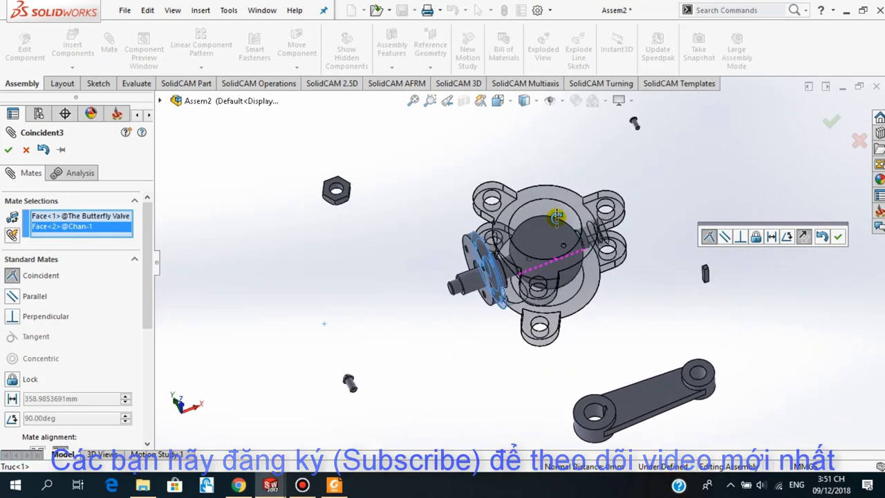
click(838, 237)
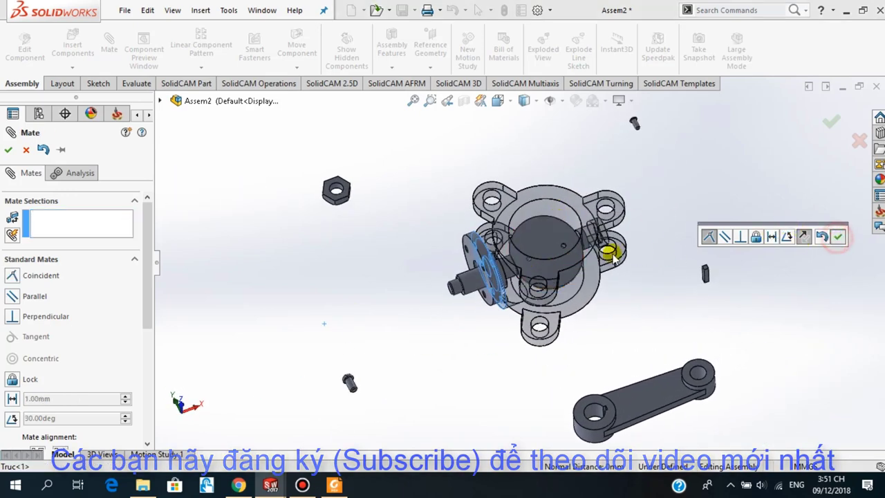
key(Escape)
Drag the flange up-left off the shaft boss along the housing face, then deselect.
scroll(526, 262, down, 2)
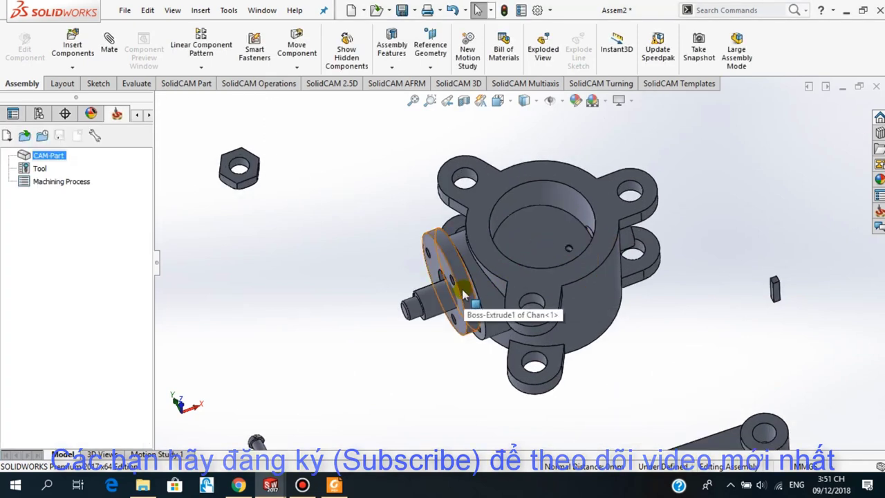
mouse_move(470, 290)
mouse_down()
mouse_move(429, 216)
mouse_move(387, 291)
mouse_move(388, 232)
mouse_move(324, 325)
mouse_move(405, 260)
mouse_move(415, 223)
mouse_up()
middle_drag(520, 267, 517, 294)
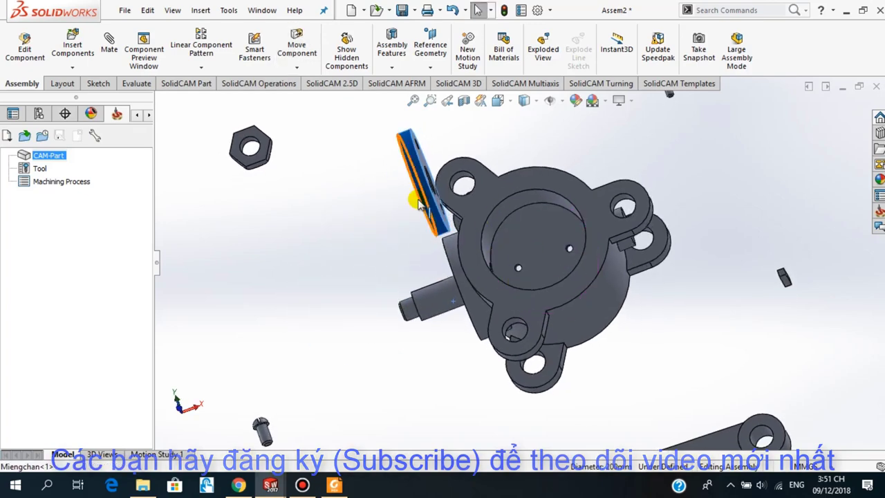
mouse_move(421, 206)
mouse_down()
mouse_move(373, 204)
mouse_move(405, 198)
mouse_up()
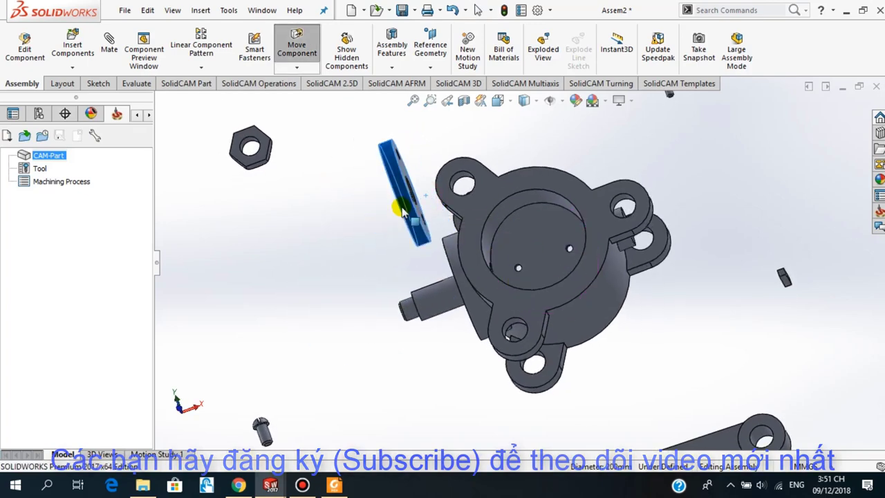
mouse_move(405, 198)
middle_down()
mouse_move(430, 221)
mouse_move(548, 268)
mouse_move(597, 268)
mouse_move(438, 311)
middle_up()
click(365, 334)
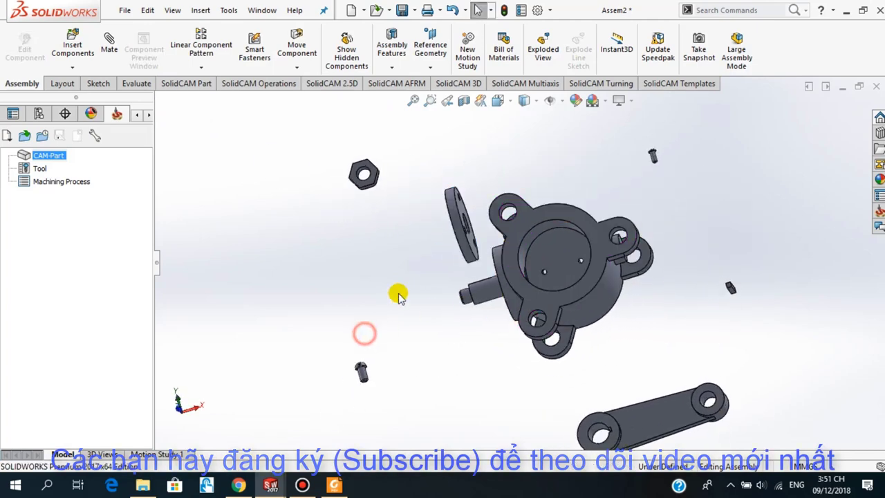
mouse_move(470, 235)
middle_down()
mouse_move(533, 261)
mouse_move(611, 354)
mouse_move(502, 279)
middle_up()
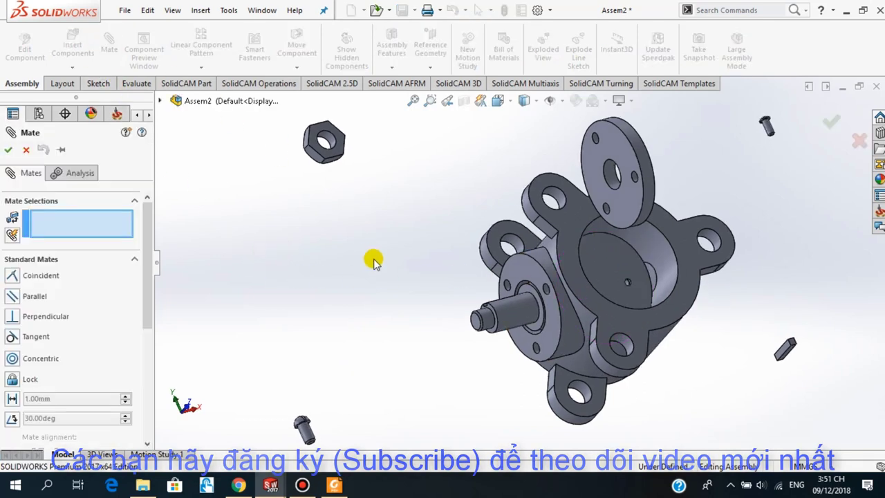
Mate the flange's centre hole concentric with the Truc shaft as Concentric4.
click(611, 177)
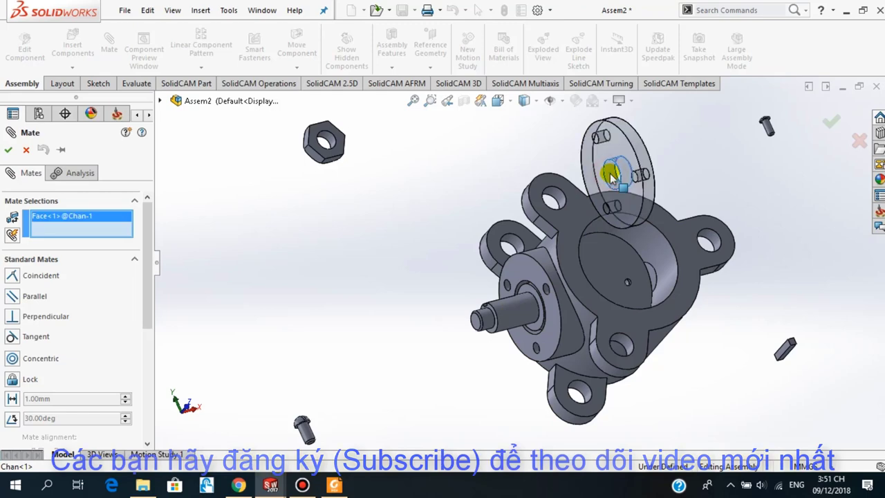
click(509, 319)
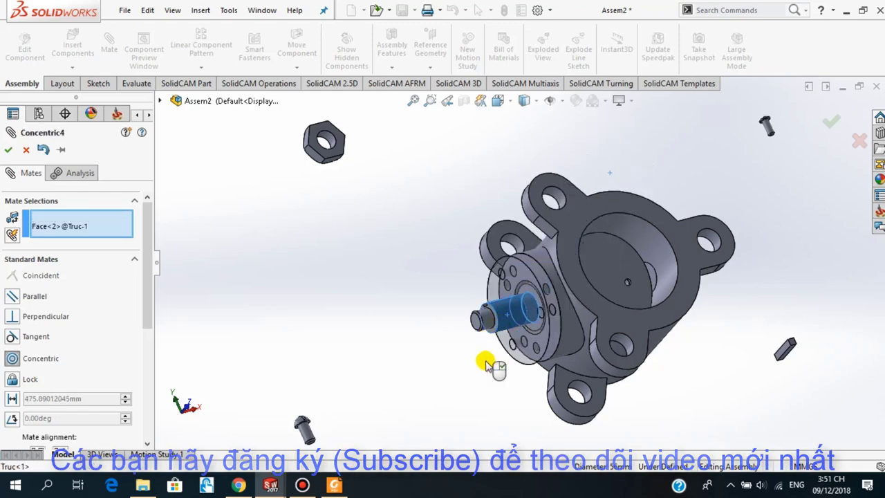
middle_drag(700, 339, 650, 381)
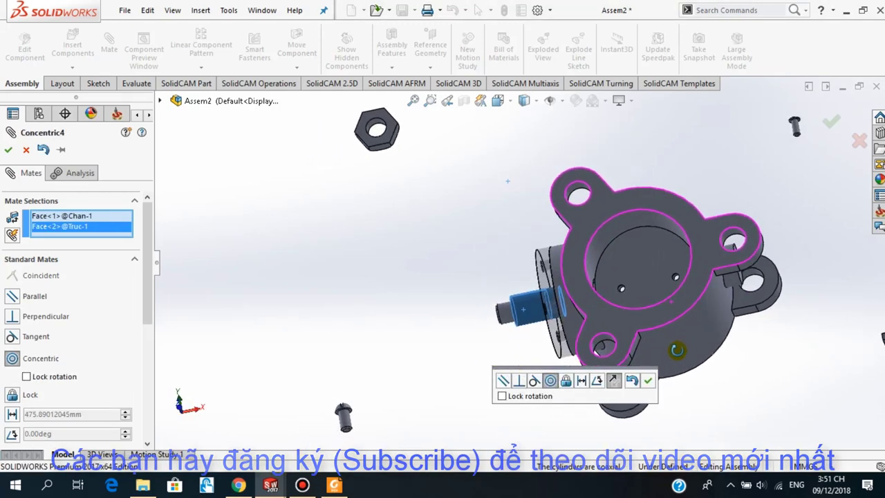
click(649, 381)
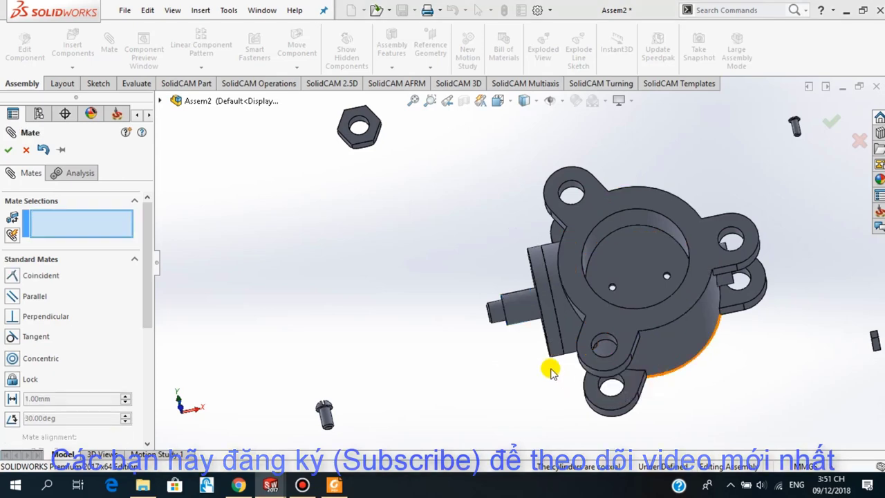
key(Escape)
Orbit so the flange faces the viewer, then drag it around the shaft axis.
middle_drag(529, 351, 672, 257)
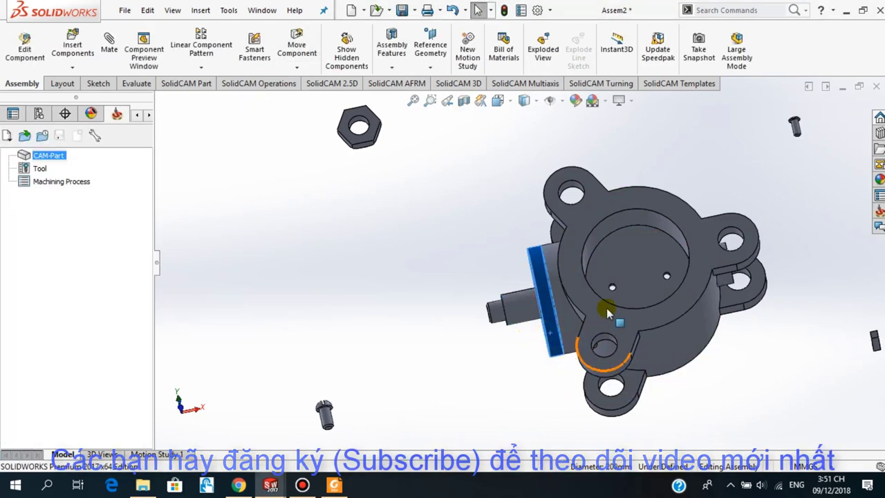
scroll(622, 257, down, 5)
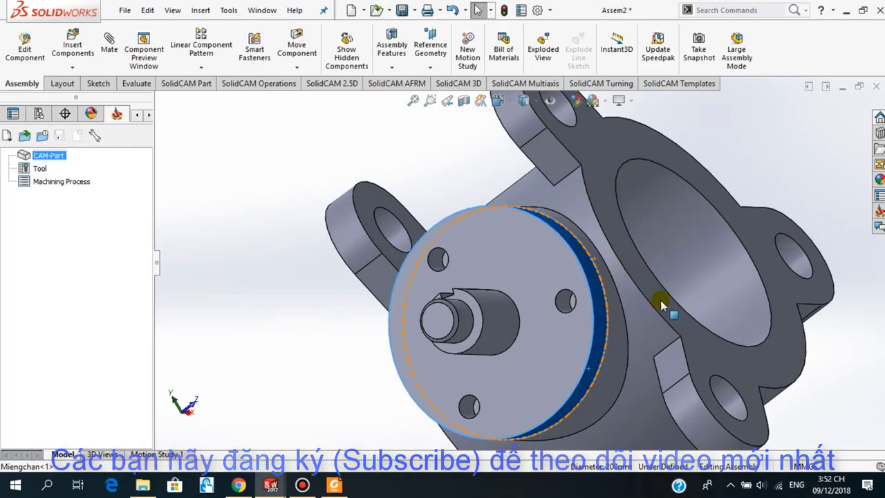
mouse_move(681, 310)
middle_down()
mouse_move(695, 303)
mouse_move(670, 331)
middle_up()
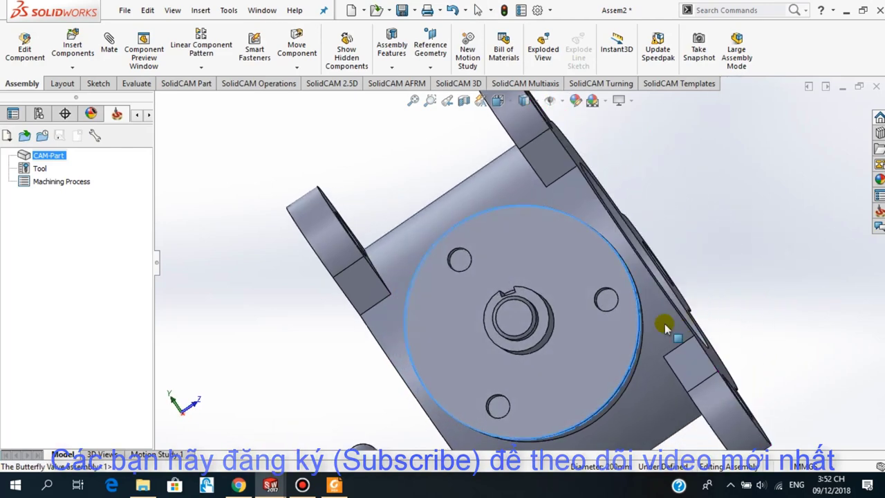
click(584, 339)
drag(584, 339, 582, 316)
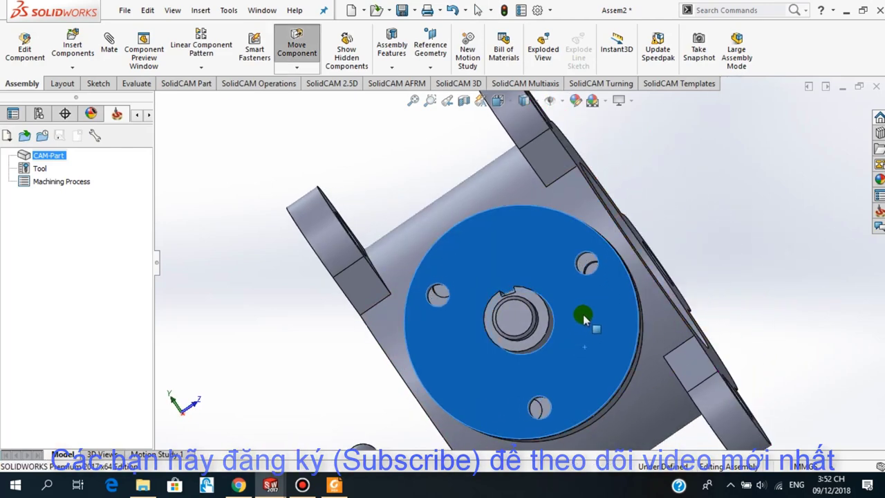
Turn the flange about the shaft so a bolt hole lines up with a body hole.
key(Escape)
scroll(592, 277, down, 2)
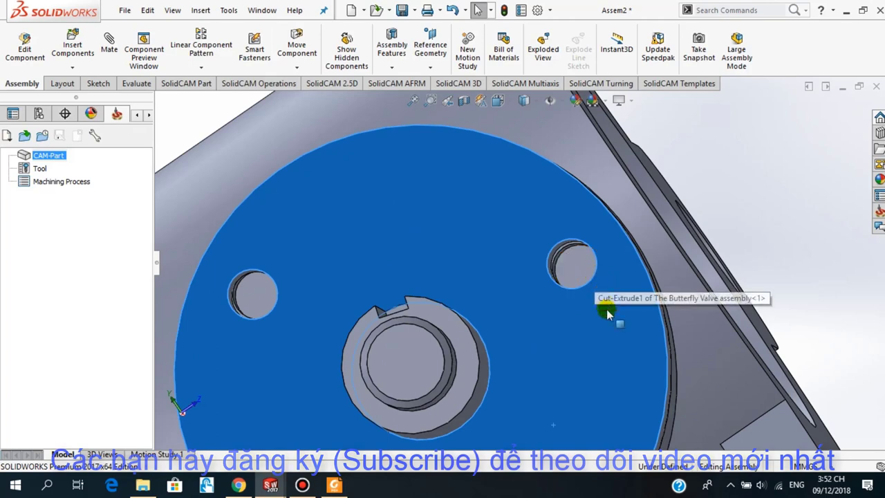
scroll(599, 317, down, 2)
middle_drag(600, 317, 589, 331)
click(596, 333)
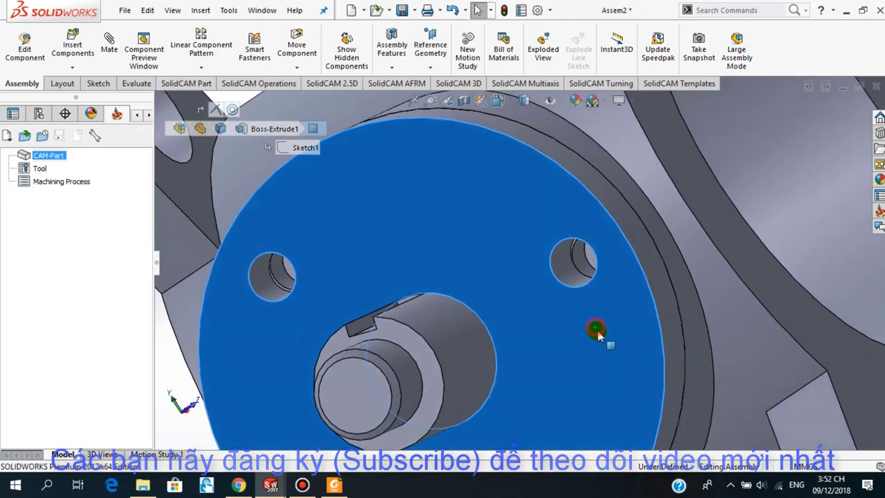
mouse_move(598, 335)
mouse_down()
mouse_move(597, 322)
mouse_move(602, 339)
mouse_move(611, 328)
mouse_up()
key(Escape)
scroll(609, 338, up, 2)
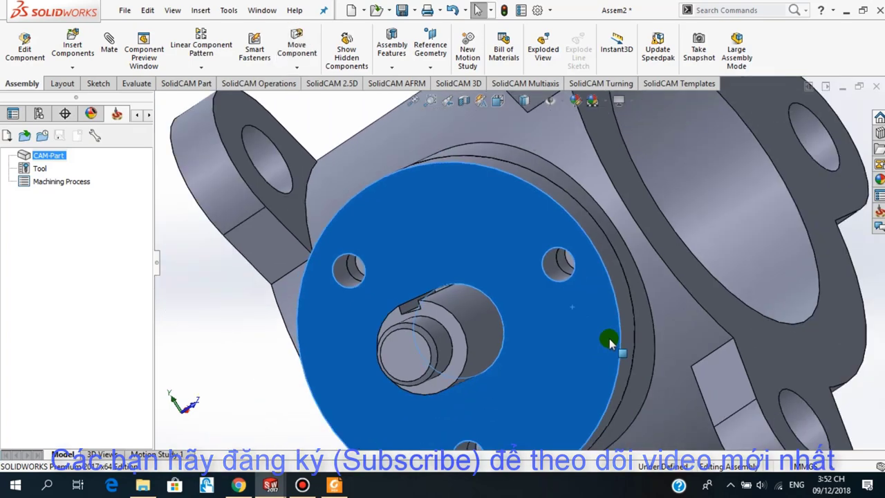
mouse_move(609, 338)
middle_down()
mouse_move(610, 325)
mouse_move(541, 342)
middle_up()
scroll(610, 322, down, 2)
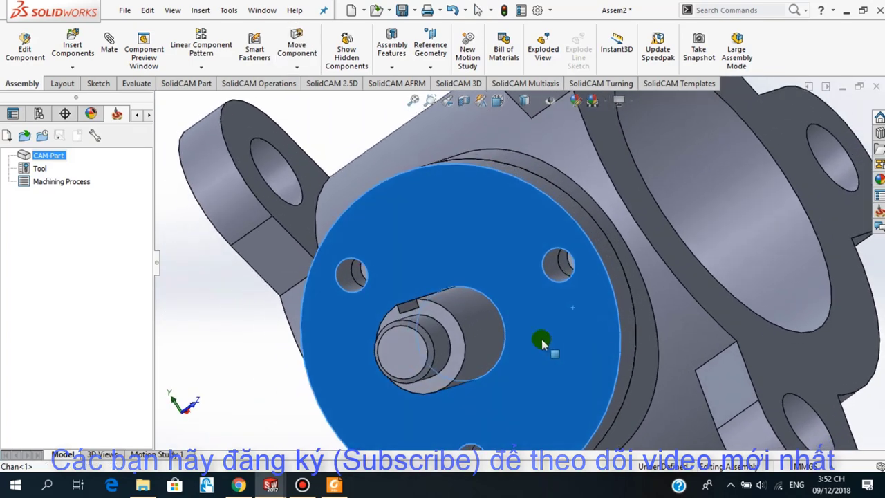
click(223, 329)
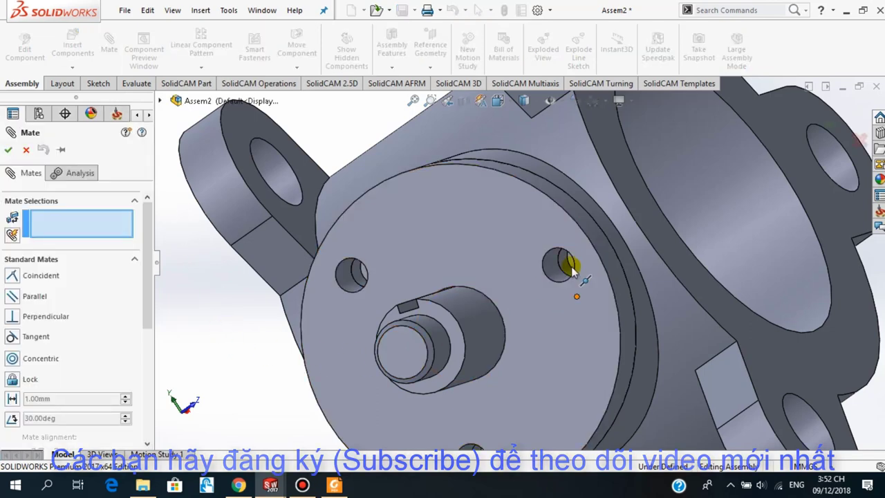
Mate a flange bolt hole concentric with the body's hole (Concentric5) and confirm the flange is fixed.
scroll(571, 268, down, 3)
click(523, 277)
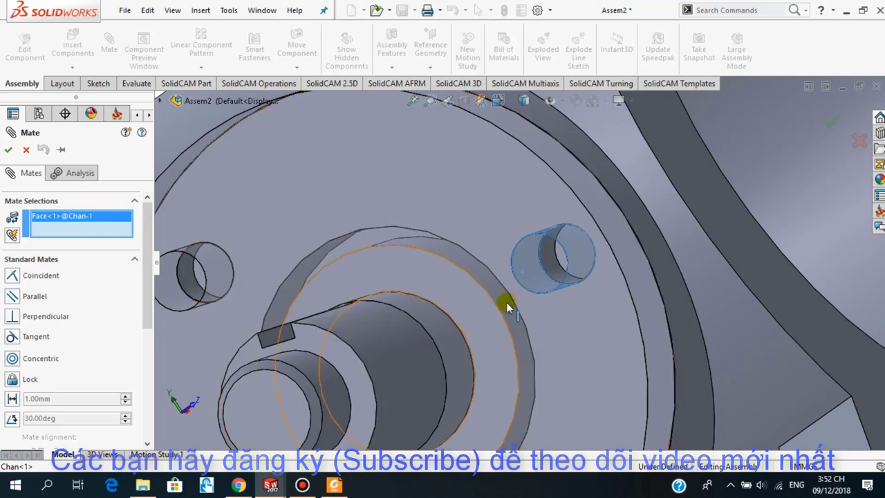
click(551, 263)
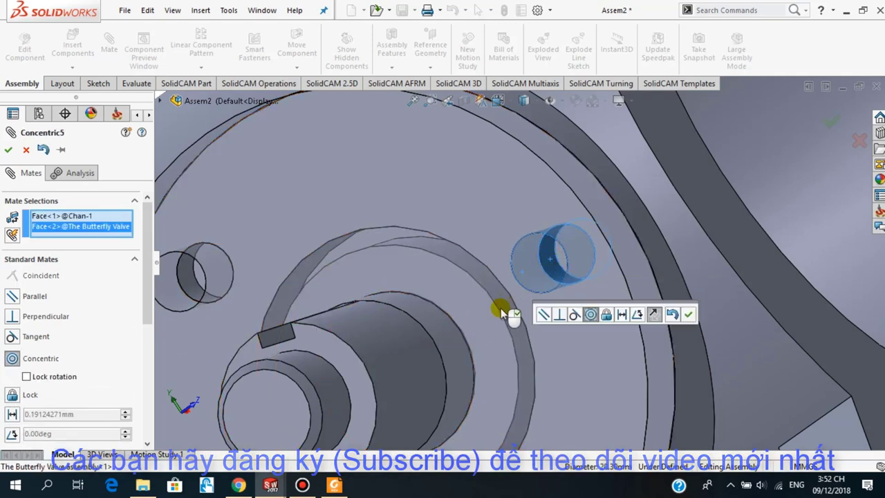
click(690, 315)
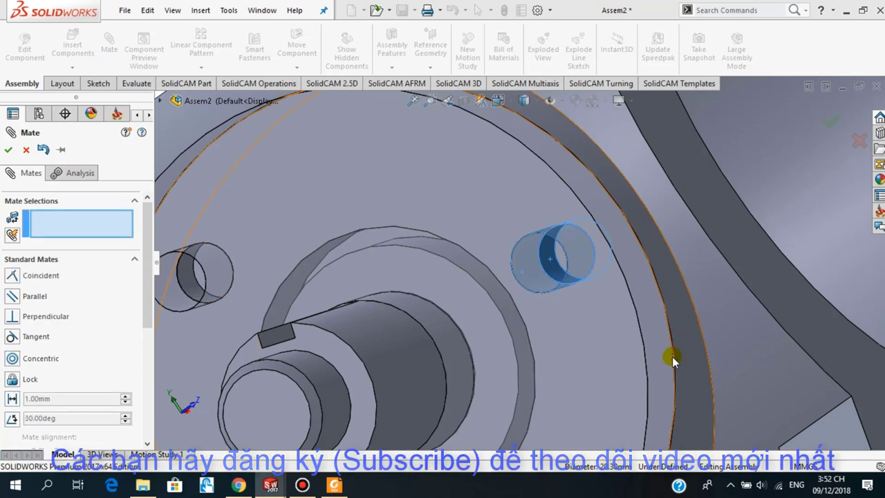
key(Escape)
scroll(672, 356, up, 3)
scroll(533, 343, up, 3)
click(536, 332)
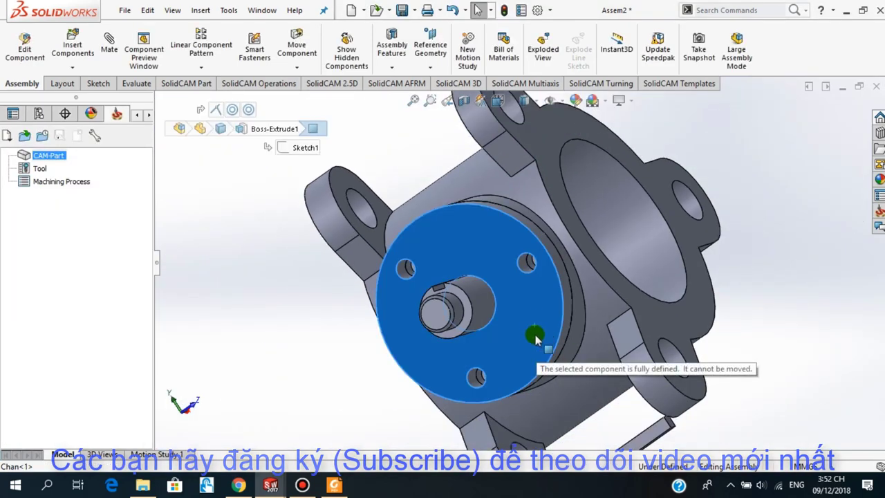
Drag the small Part2 key block over toward the valve body.
click(289, 373)
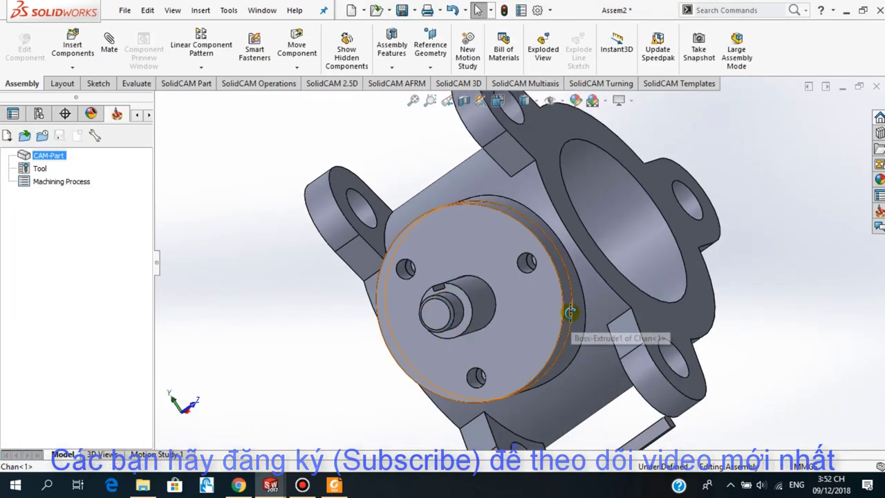
middle_drag(562, 306, 559, 347)
scroll(591, 277, up, 3)
mouse_move(590, 276)
middle_down()
mouse_move(567, 310)
mouse_move(533, 312)
mouse_move(582, 340)
mouse_move(588, 248)
mouse_move(610, 310)
mouse_move(567, 241)
mouse_move(621, 318)
mouse_move(445, 296)
middle_up()
scroll(523, 265, up, 3)
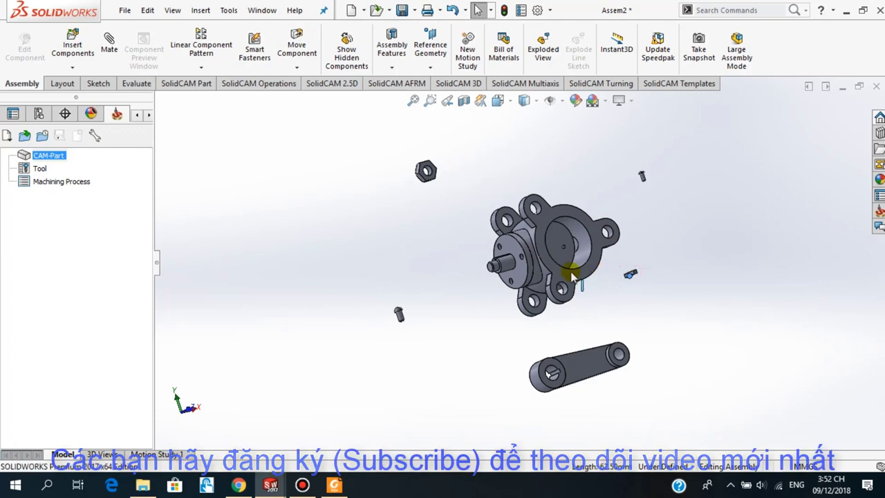
scroll(628, 276, down, 2)
scroll(630, 283, down, 2)
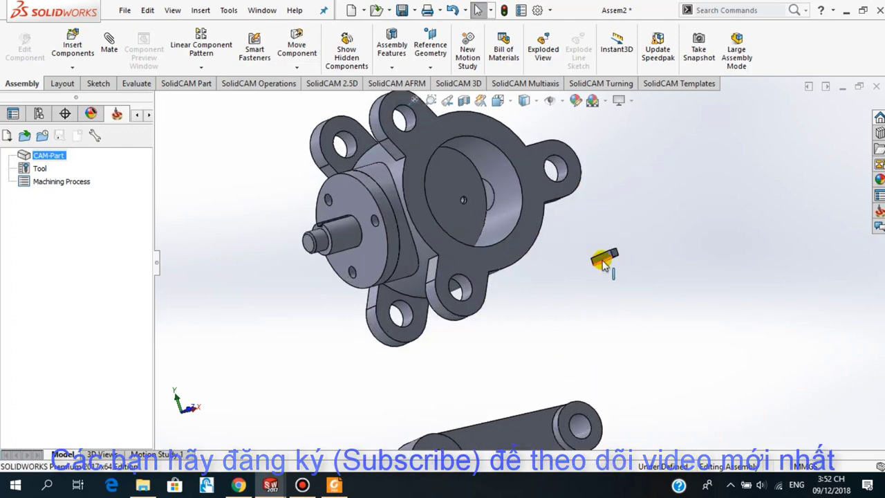
mouse_move(605, 260)
mouse_down()
mouse_move(322, 251)
mouse_move(244, 183)
mouse_up()
Move the key block closer to the shaft's keyway beside the flange.
scroll(343, 197, up, 2)
scroll(487, 257, down, 3)
mouse_move(488, 263)
middle_down()
mouse_move(527, 299)
mouse_move(510, 280)
mouse_move(499, 283)
middle_up()
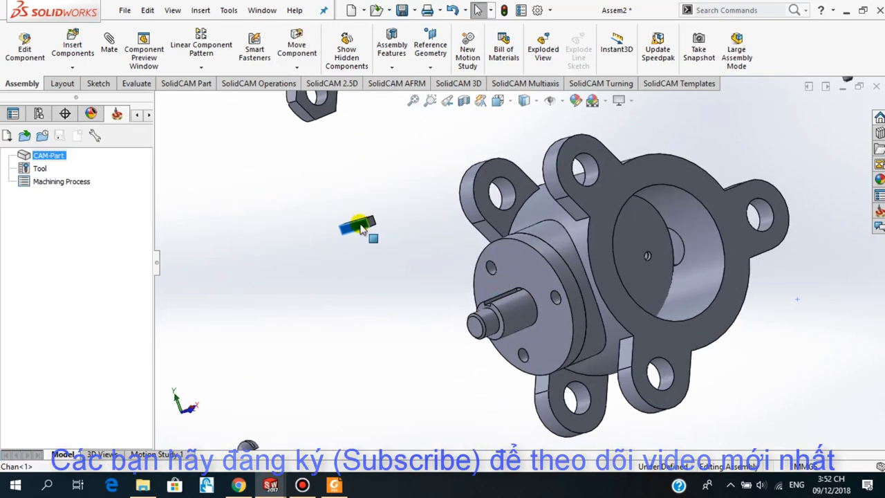
mouse_move(362, 230)
mouse_down()
mouse_move(369, 220)
mouse_move(408, 218)
mouse_move(401, 290)
mouse_move(416, 327)
mouse_up()
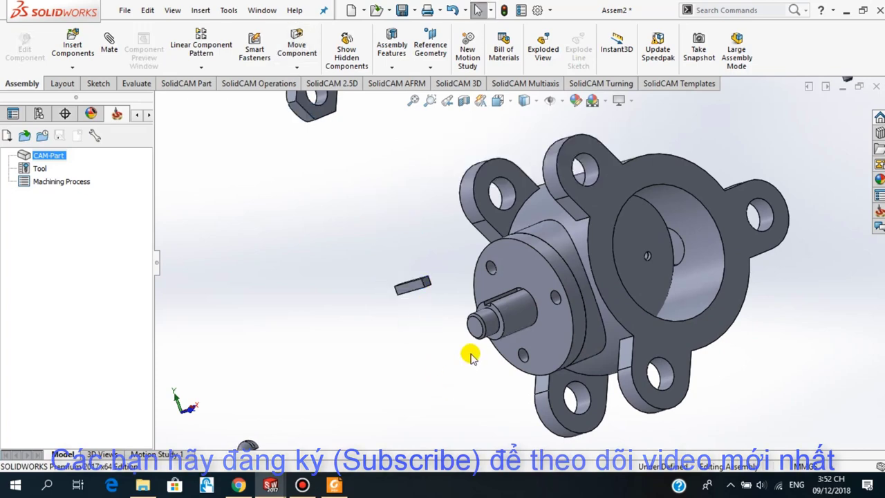
scroll(470, 356, down, 3)
scroll(397, 275, down, 3)
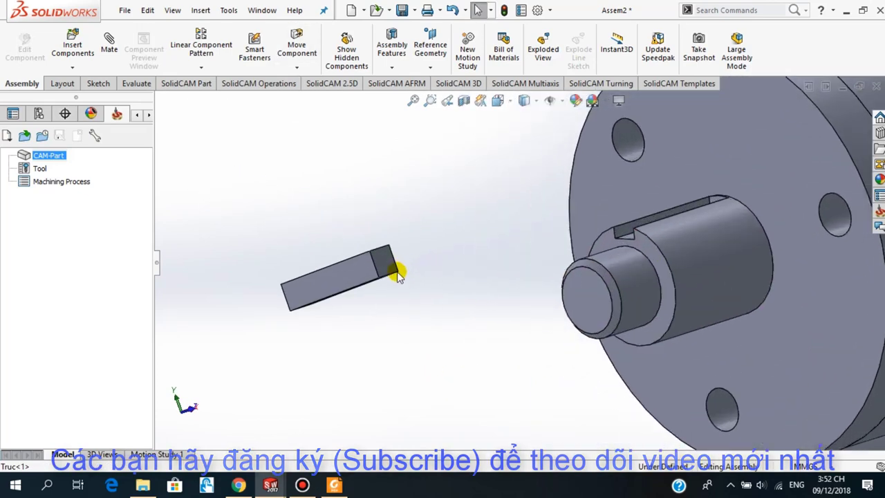
mouse_move(397, 274)
middle_down()
mouse_move(428, 261)
mouse_move(414, 256)
mouse_move(472, 306)
mouse_move(474, 296)
mouse_move(345, 203)
middle_up()
scroll(348, 206, down, 2)
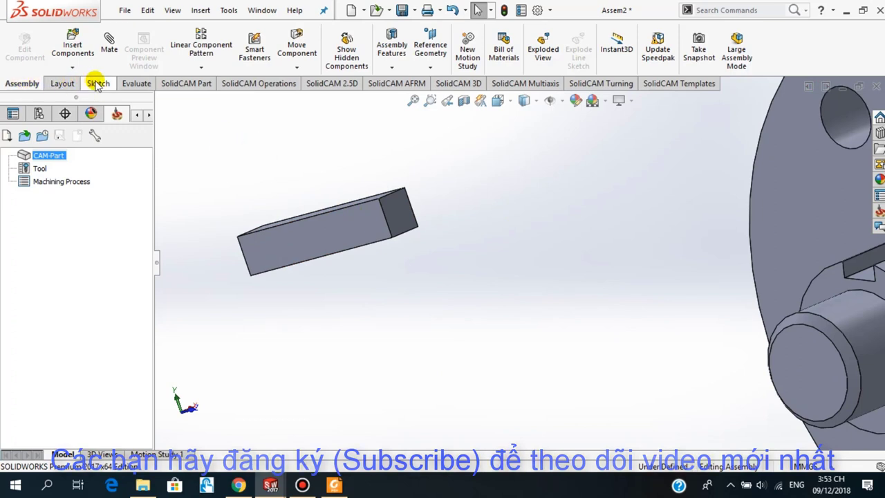
Measure the key block's edges (12.85 mm and 12.60 mm), then bring up the Butterfly Valve PDF.
click(136, 84)
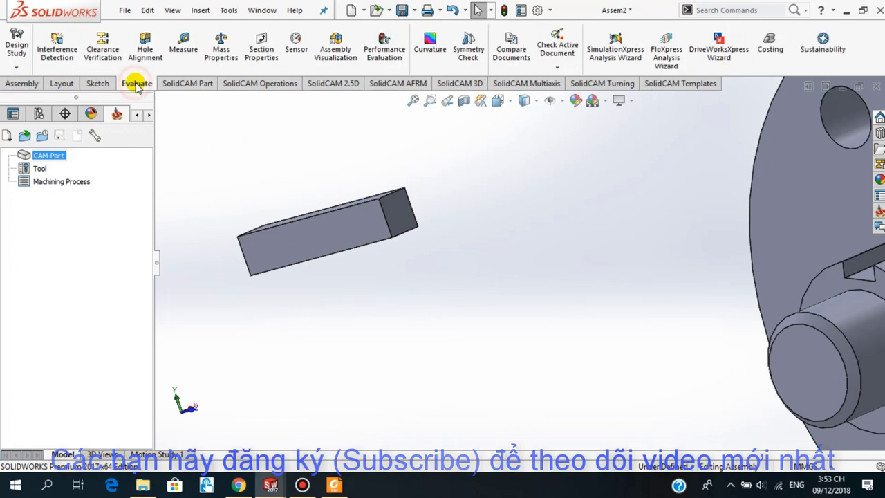
click(188, 49)
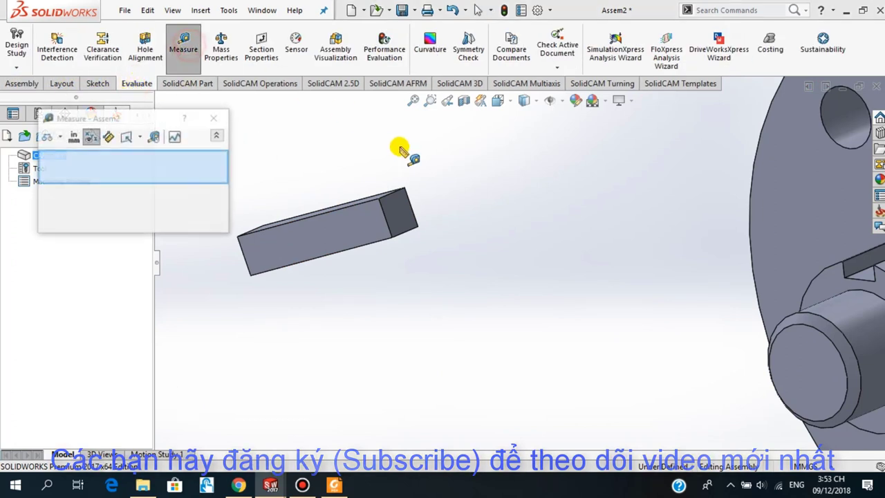
click(389, 232)
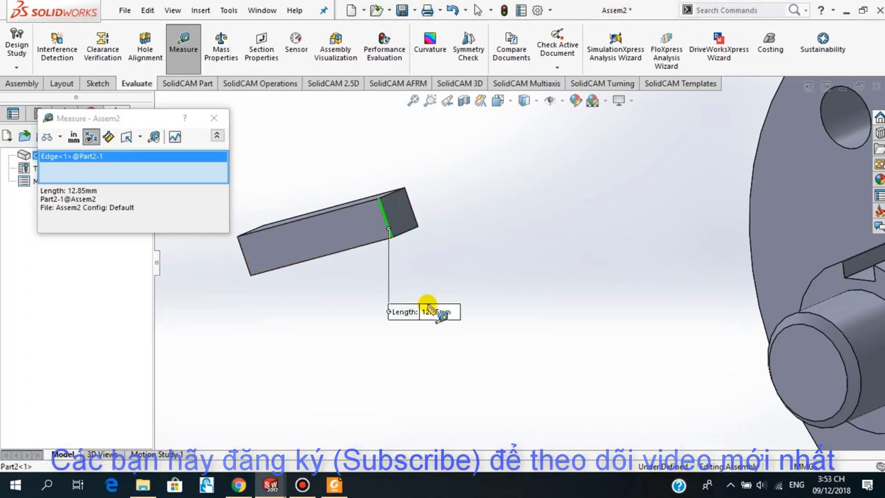
click(482, 279)
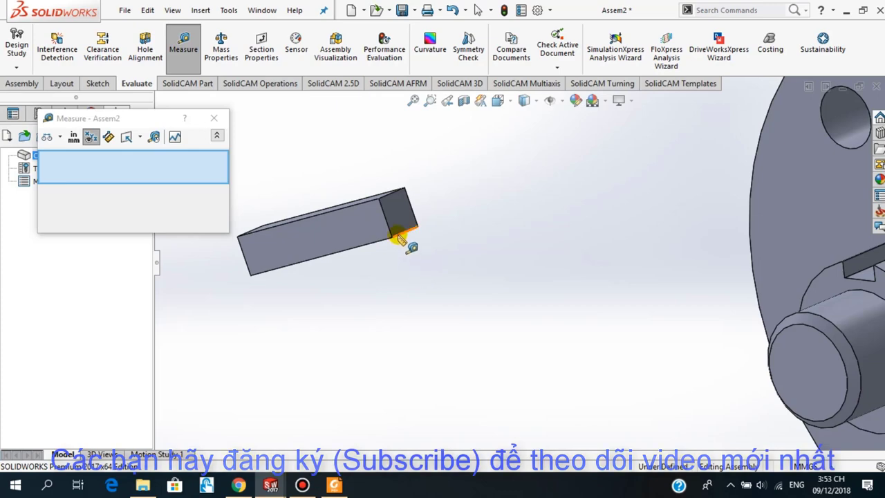
click(399, 238)
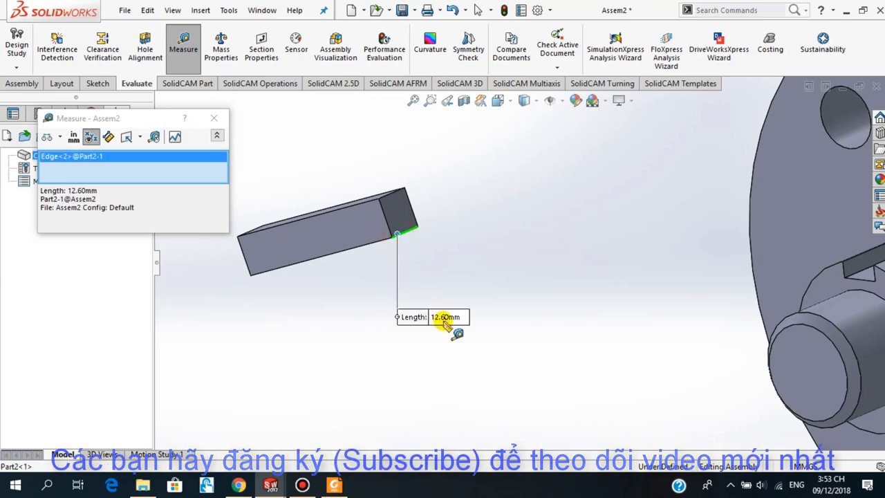
click(335, 486)
Review the shaft, retainer and arm drawings in Figures 3–6, including the arm's 12.6 dimension, then return to SOLIDWORKS.
scroll(523, 348, up, 3)
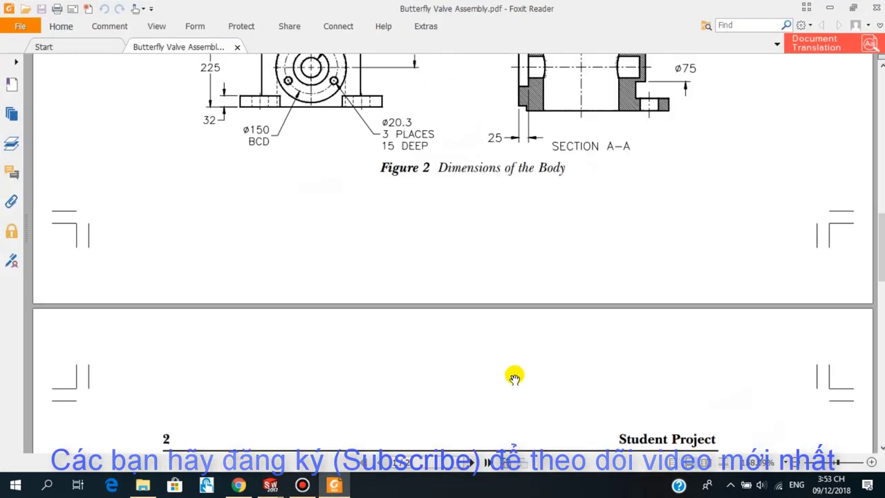
scroll(514, 375, up, 2)
scroll(514, 381, down, 5)
scroll(515, 382, down, 2)
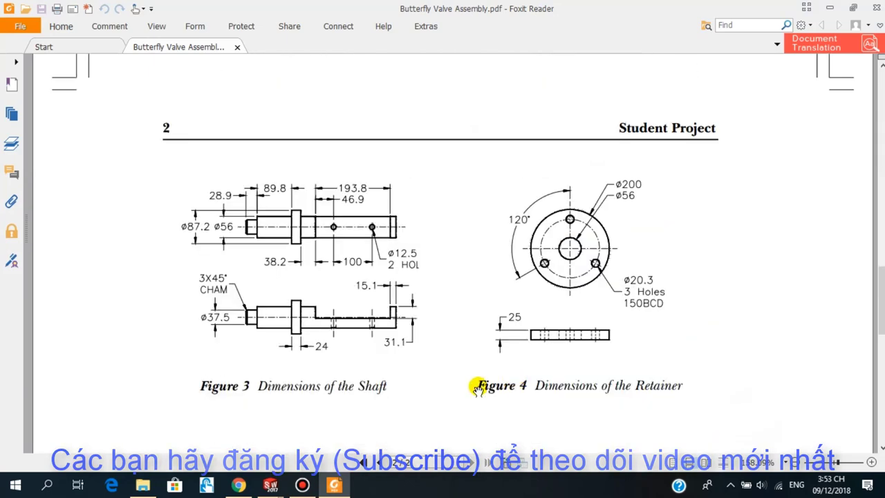
scroll(433, 338, down, 2)
scroll(435, 342, down, 2)
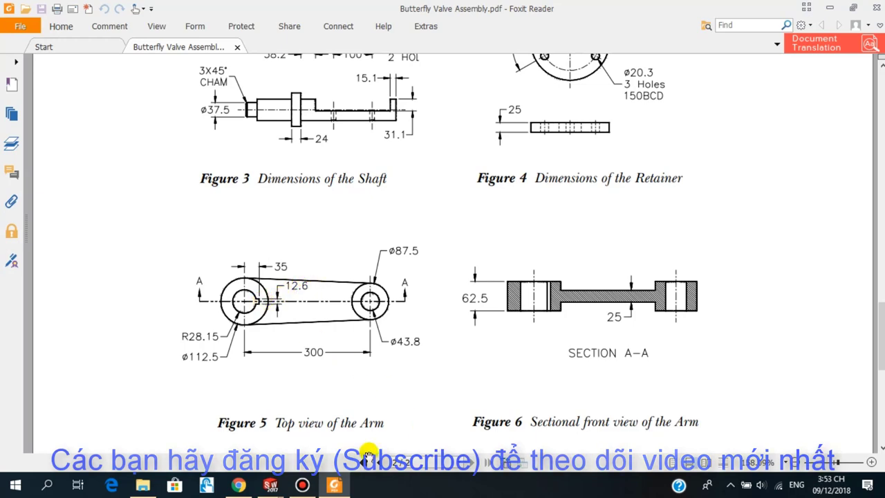
click(344, 487)
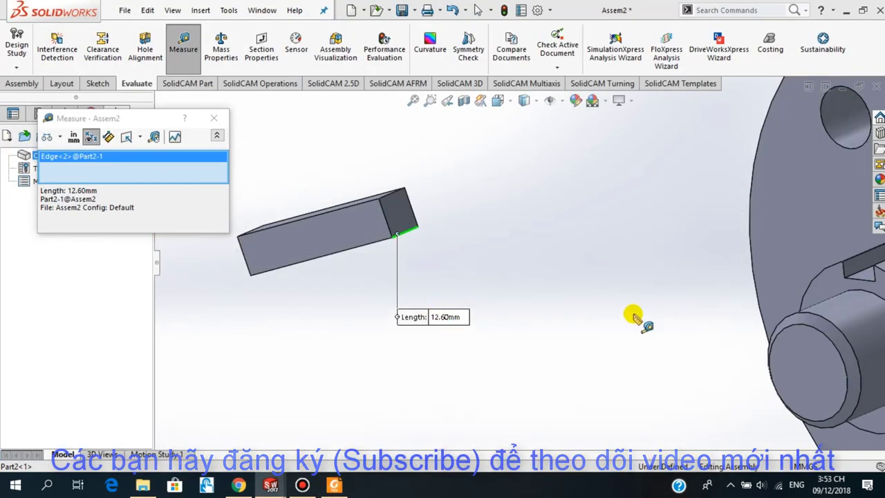
Close Measure and start a mate with the stray edge selection cleared.
scroll(467, 299, up, 3)
scroll(468, 299, up, 1)
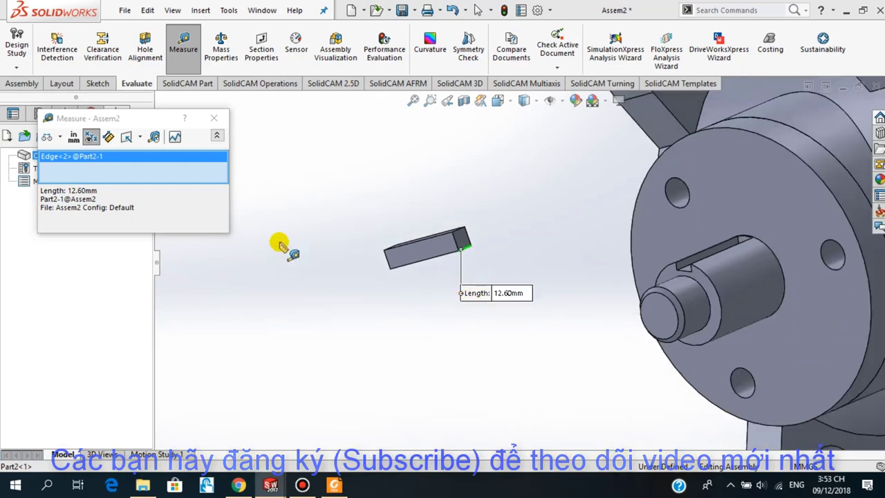
click(217, 123)
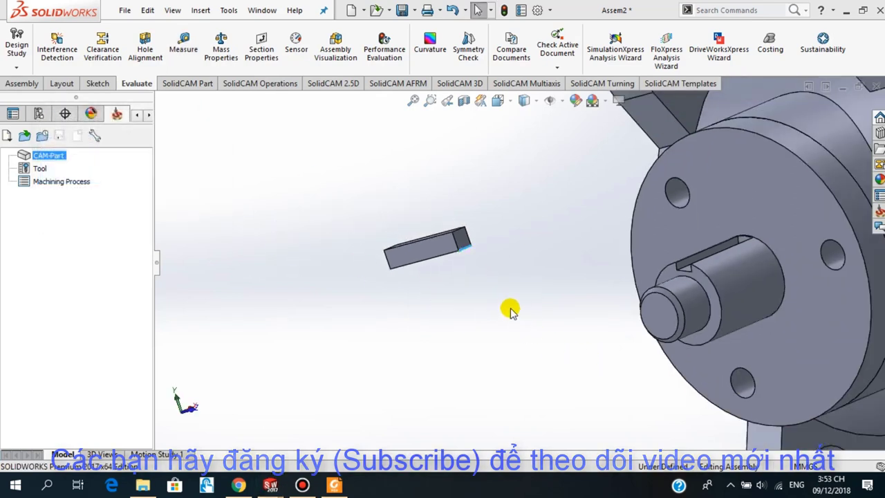
mouse_move(480, 351)
middle_down()
mouse_move(514, 345)
mouse_move(478, 389)
mouse_move(465, 358)
middle_up()
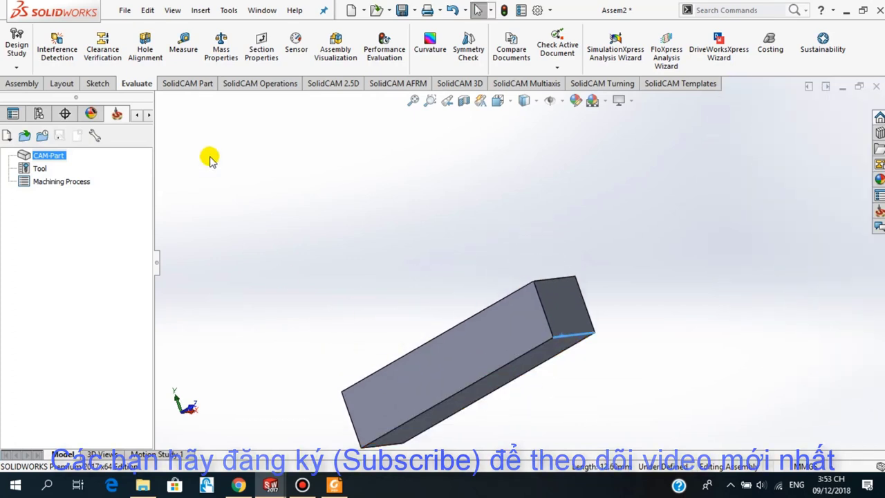
click(23, 84)
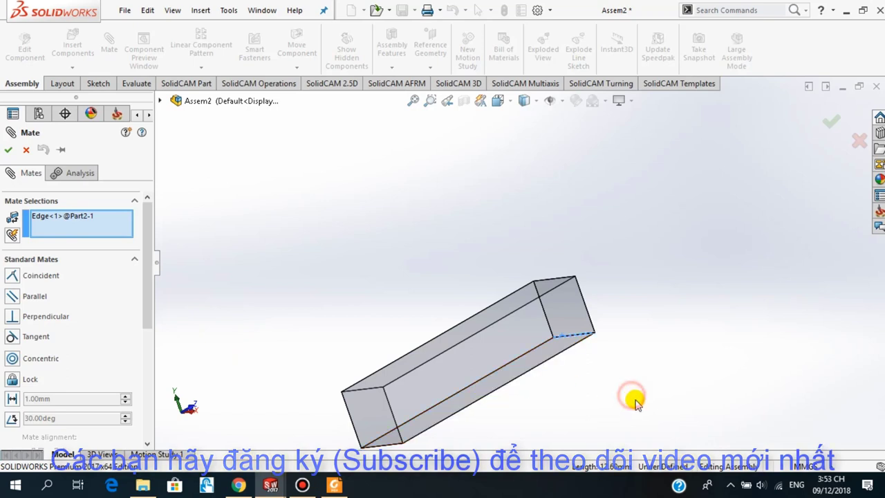
click(27, 151)
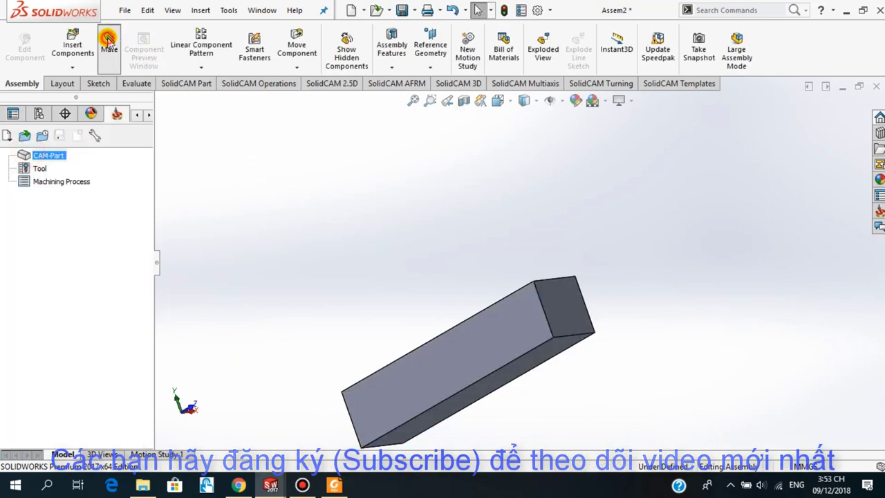
Mate the key block's bottom face coincident with the shaft keyway's flat face.
click(488, 387)
scroll(620, 372, up, 3)
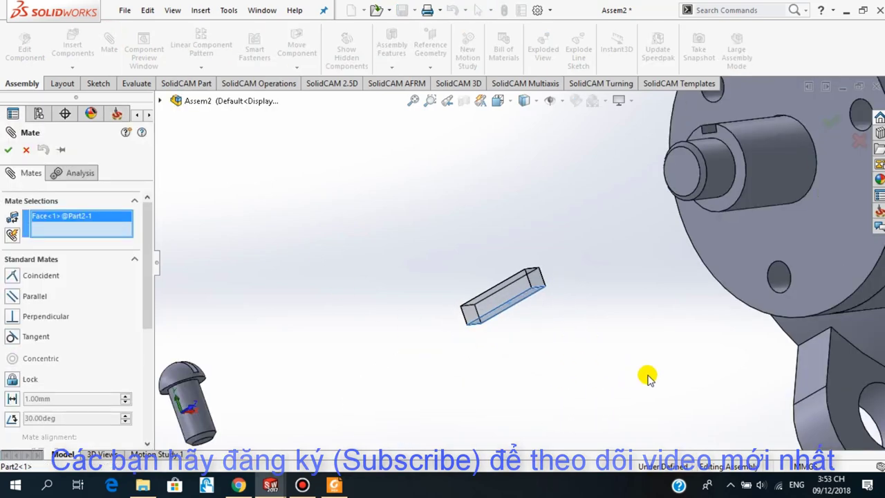
scroll(644, 373, up, 2)
scroll(643, 346, up, 2)
scroll(601, 216, down, 5)
scroll(550, 269, down, 2)
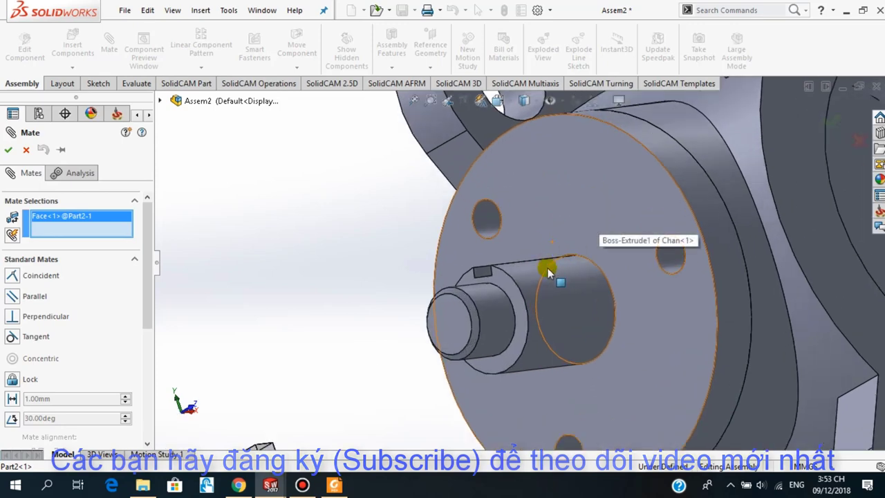
scroll(507, 306, up, 2)
scroll(547, 282, up, 2)
middle_drag(553, 291, 517, 322)
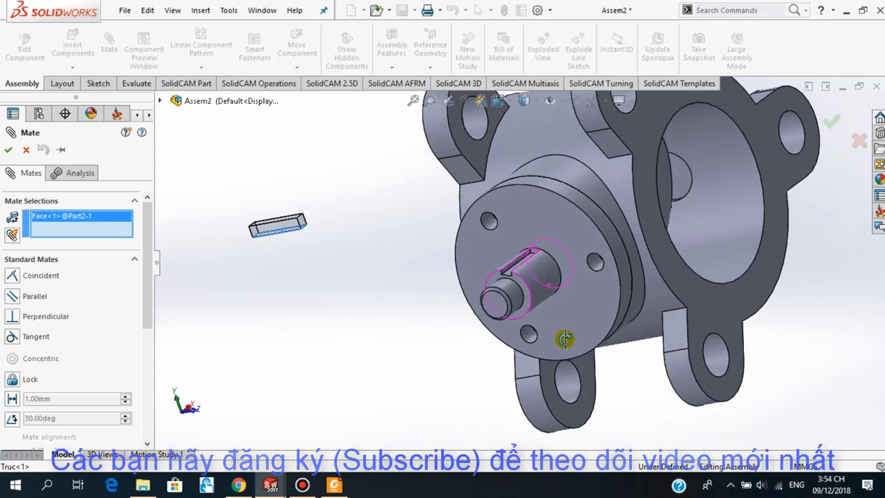
scroll(515, 297, down, 3)
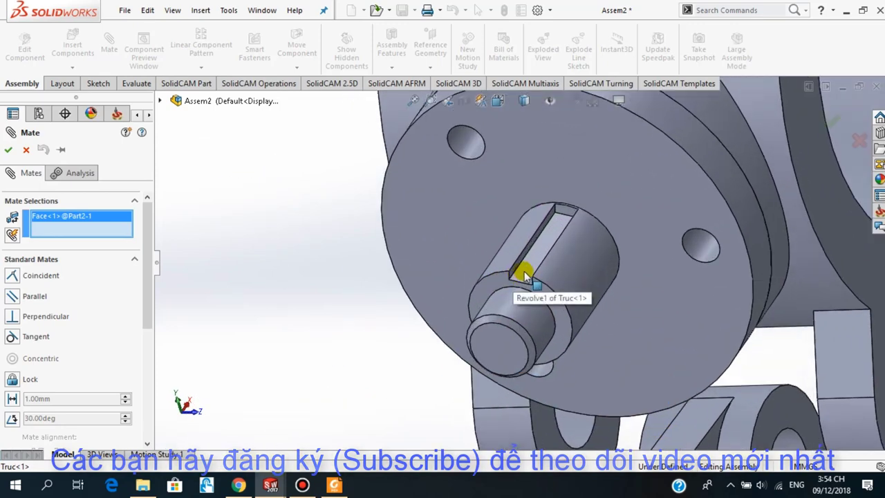
click(515, 280)
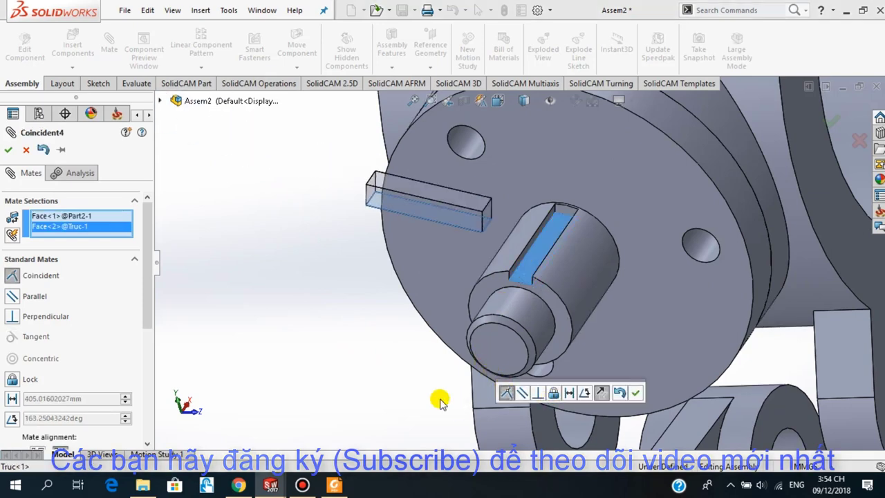
middle_drag(413, 404, 419, 363)
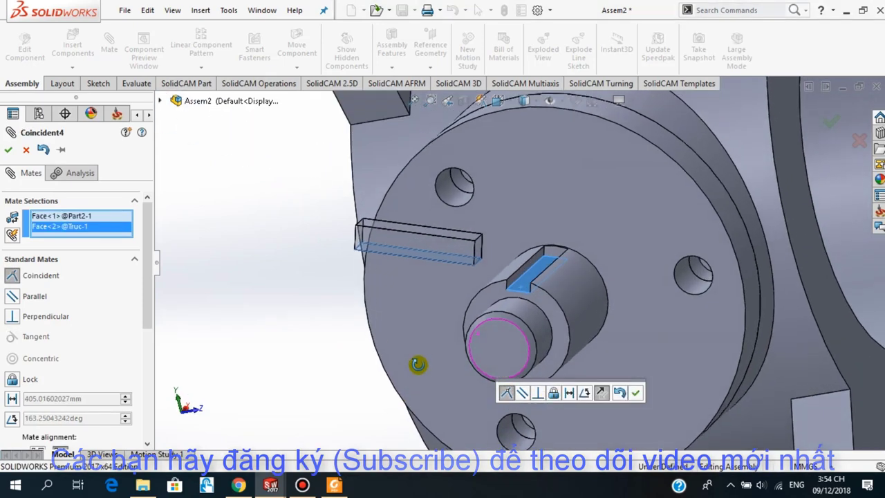
click(635, 394)
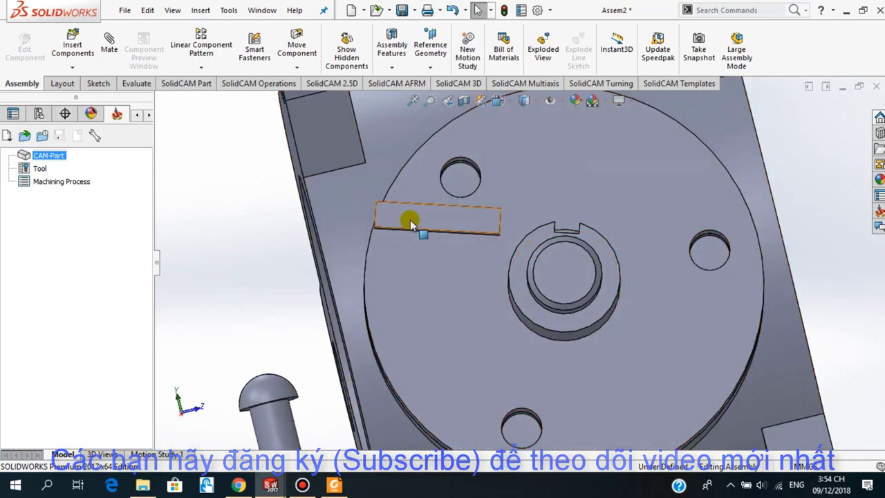
Slide the key block toward the hub keyway and inspect the part's underside lugs.
click(457, 220)
drag(459, 221, 540, 232)
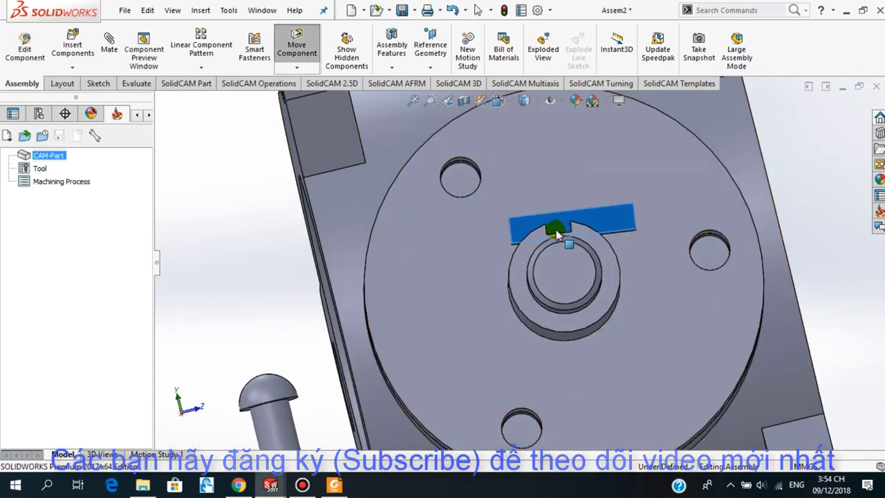
scroll(568, 283, up, 3)
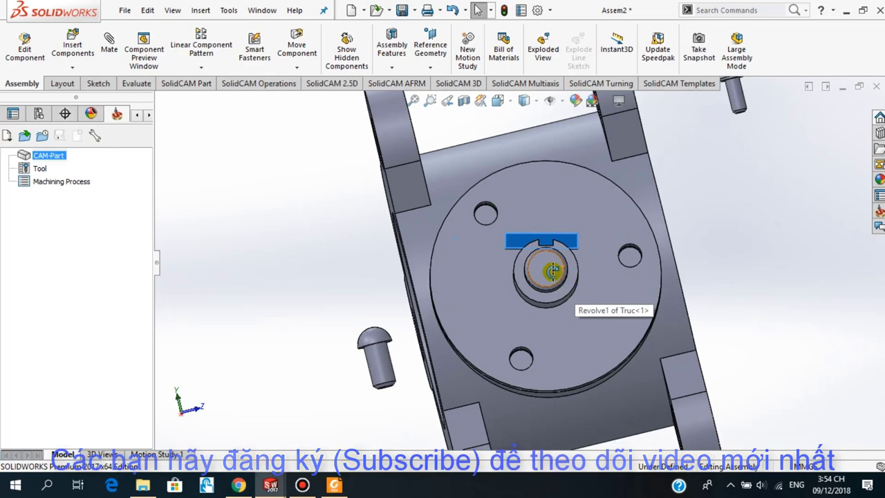
middle_drag(568, 283, 554, 304)
scroll(555, 252, down, 1)
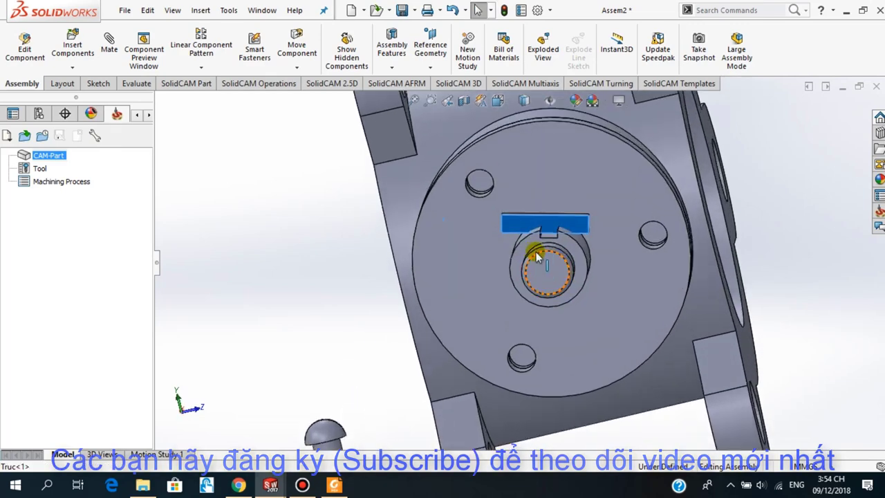
scroll(555, 248, down, 2)
middle_drag(553, 248, 557, 266)
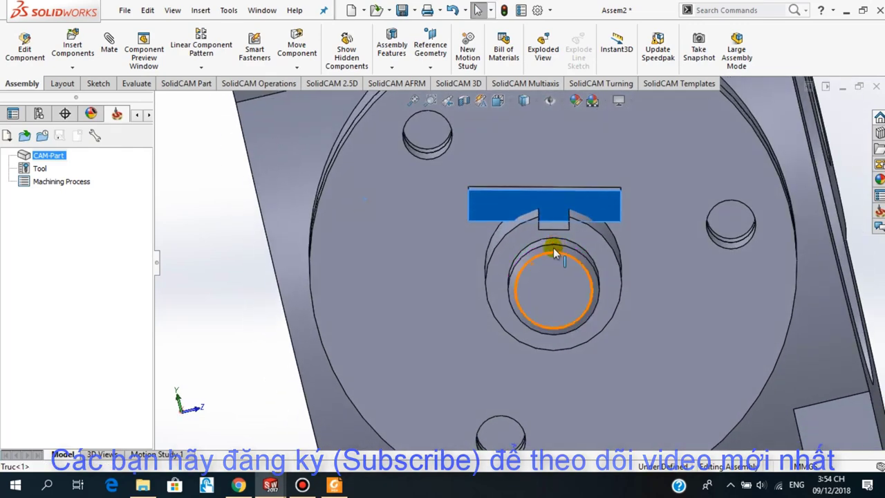
scroll(560, 274, up, 2)
scroll(553, 266, down, 2)
Move the key block onto the disc face and zoom in on the key slot.
mouse_move(479, 217)
mouse_down()
mouse_move(346, 217)
mouse_move(222, 336)
mouse_up()
scroll(464, 266, up, 3)
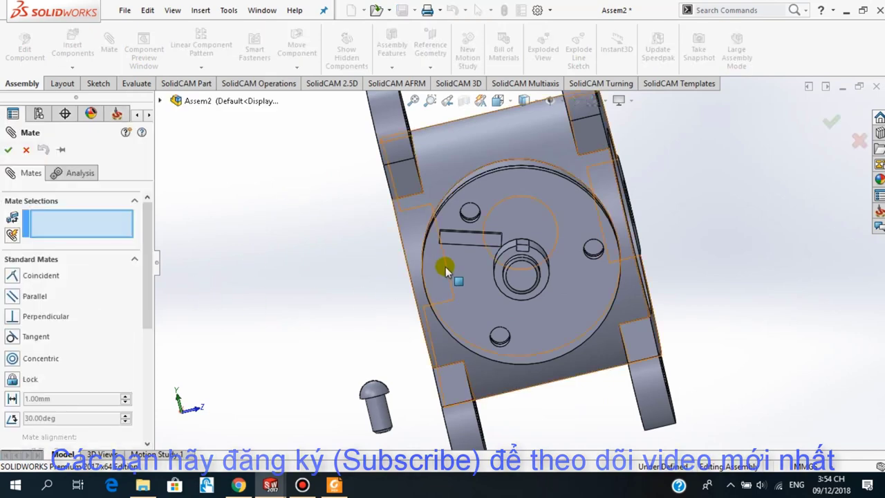
scroll(503, 251, up, 3)
scroll(515, 259, down, 3)
mouse_move(515, 259)
middle_down()
mouse_move(533, 286)
mouse_move(529, 352)
middle_up()
scroll(502, 308, down, 3)
scroll(489, 258, down, 2)
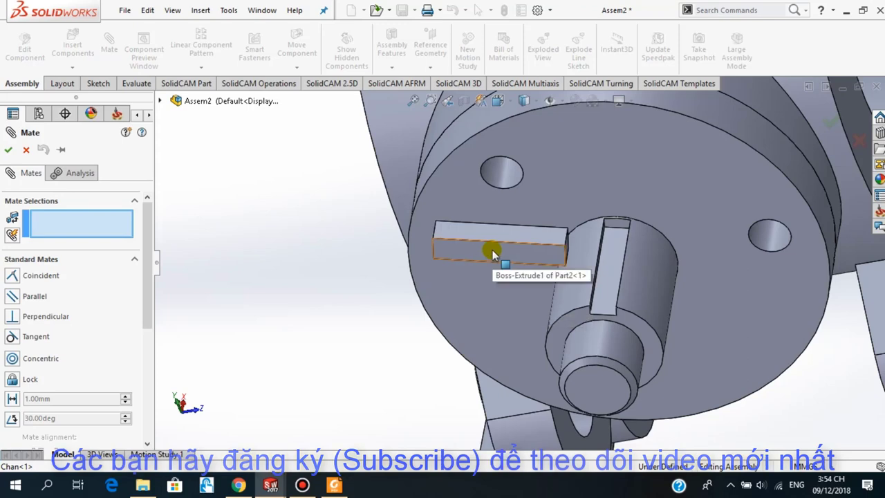
Mate the key block's top face coincident with the shaft's slot face.
click(492, 250)
middle_drag(353, 355, 385, 360)
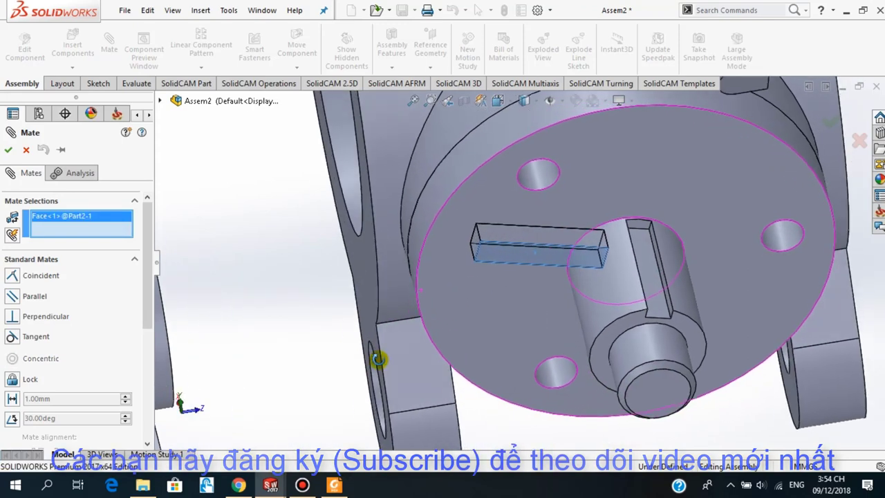
scroll(638, 276, down, 1)
scroll(658, 267, down, 3)
scroll(665, 303, down, 2)
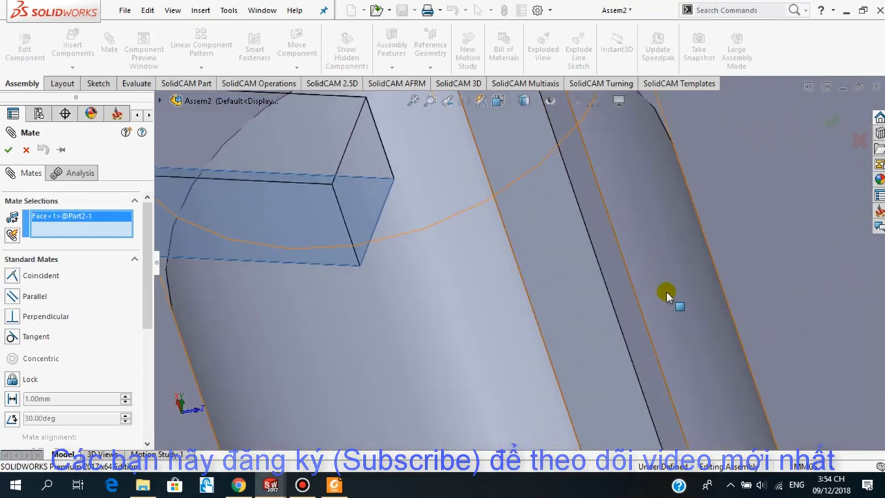
click(622, 294)
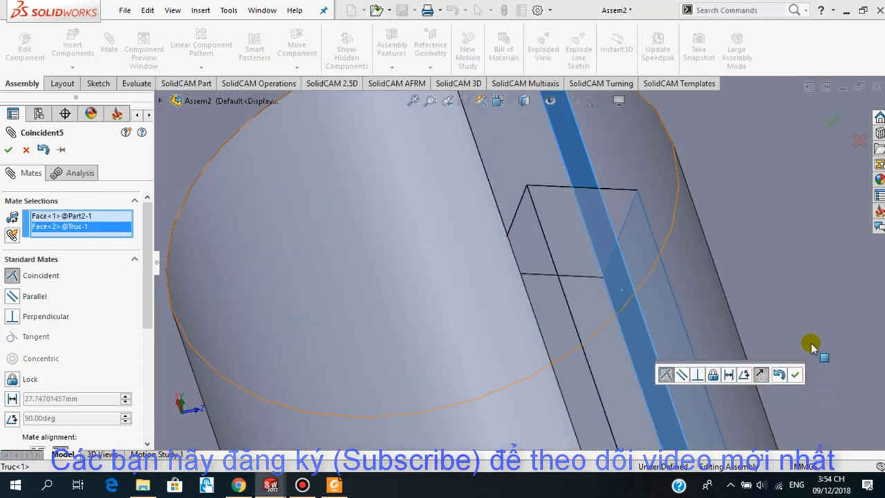
scroll(188, 344, up, 3)
scroll(369, 360, up, 3)
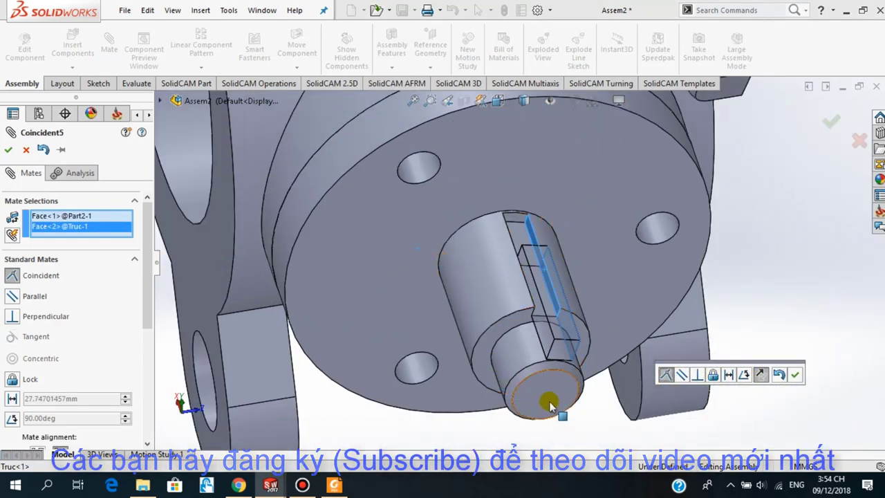
scroll(546, 394, down, 2)
scroll(523, 351, down, 2)
scroll(520, 332, down, 2)
scroll(521, 356, down, 2)
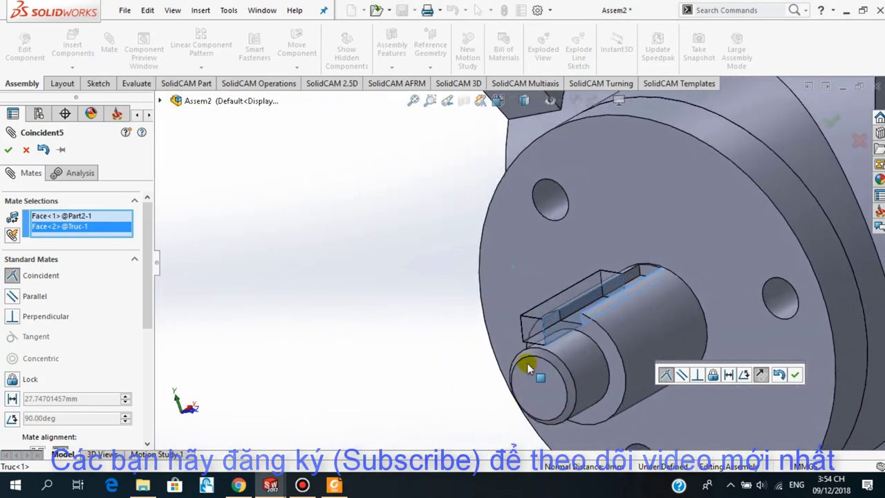
scroll(596, 319, down, 2)
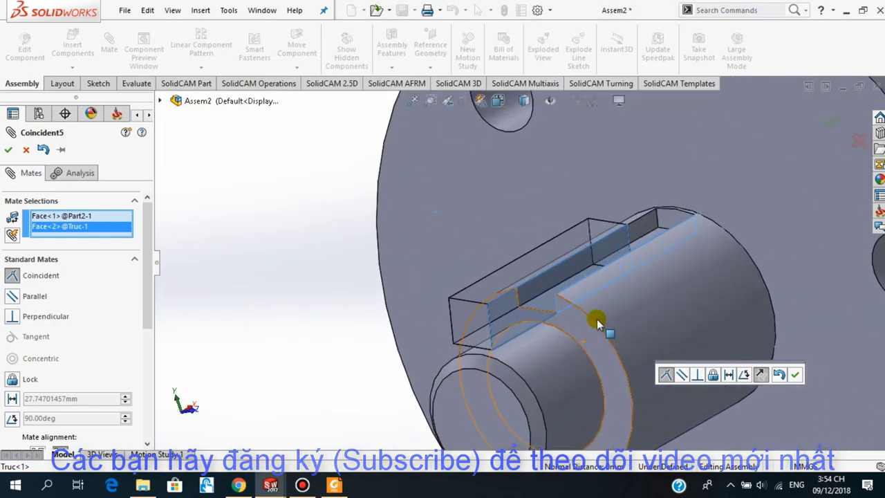
click(795, 375)
key(Return)
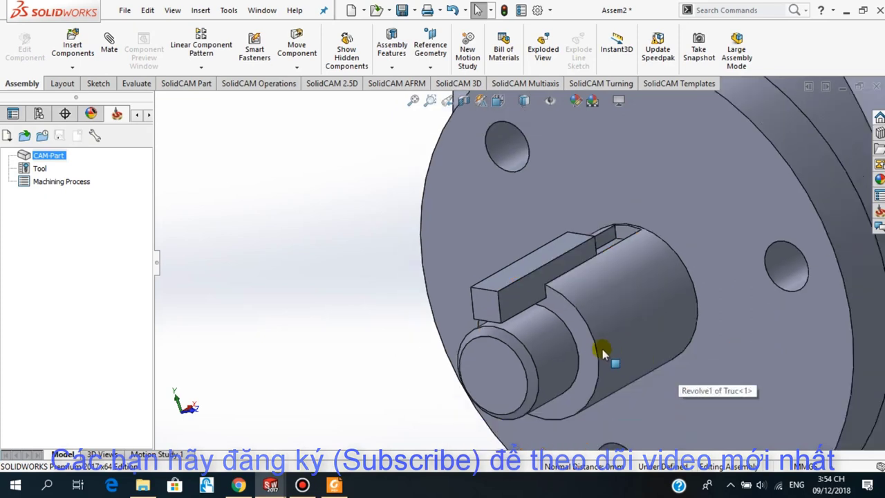
Spin the shaft about its axis to confirm it turns freely, carrying the key.
scroll(574, 332, up, 1)
scroll(567, 296, down, 1)
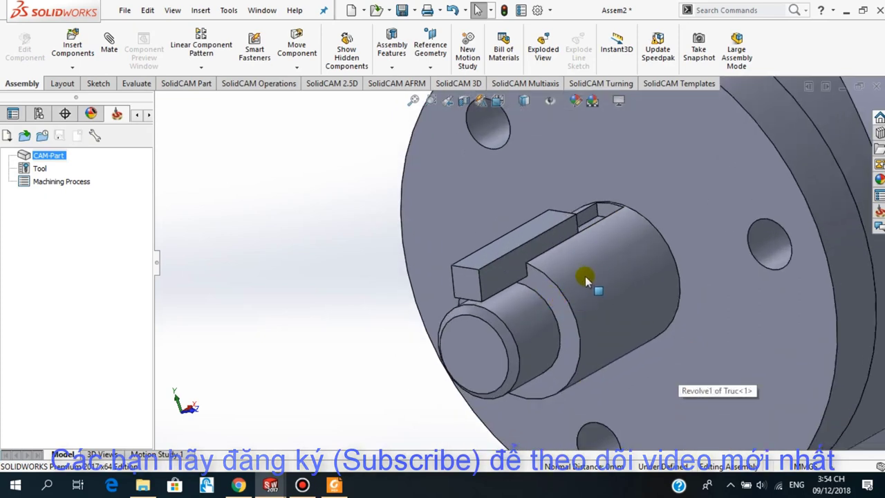
drag(584, 276, 577, 311)
click(338, 350)
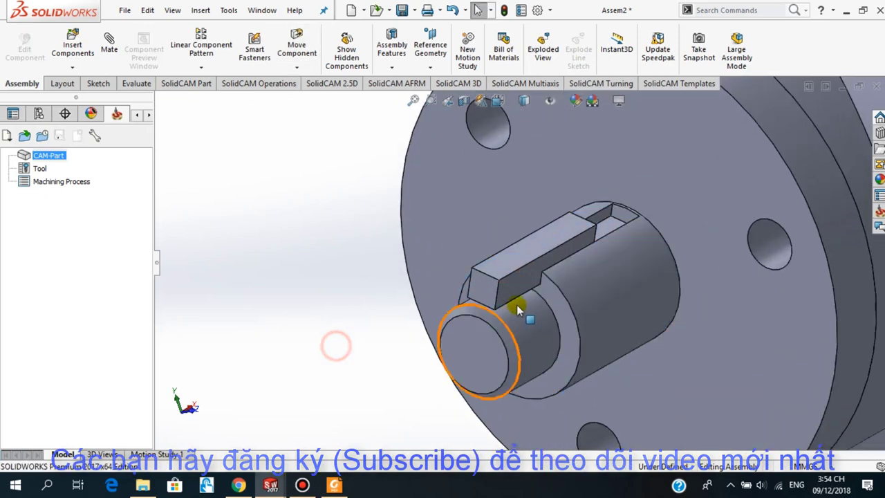
mouse_move(519, 280)
mouse_down()
mouse_move(464, 299)
mouse_move(618, 238)
mouse_move(461, 296)
mouse_move(450, 293)
mouse_move(462, 306)
mouse_move(438, 330)
mouse_move(446, 328)
mouse_up()
Start a new mate by picking the key's end face.
click(163, 331)
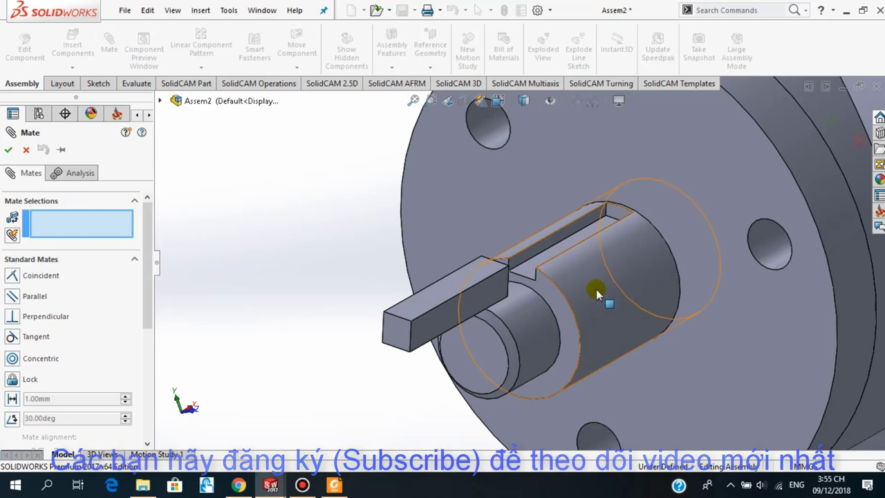
middle_drag(599, 292, 550, 291)
scroll(551, 291, up, 2)
scroll(510, 271, down, 2)
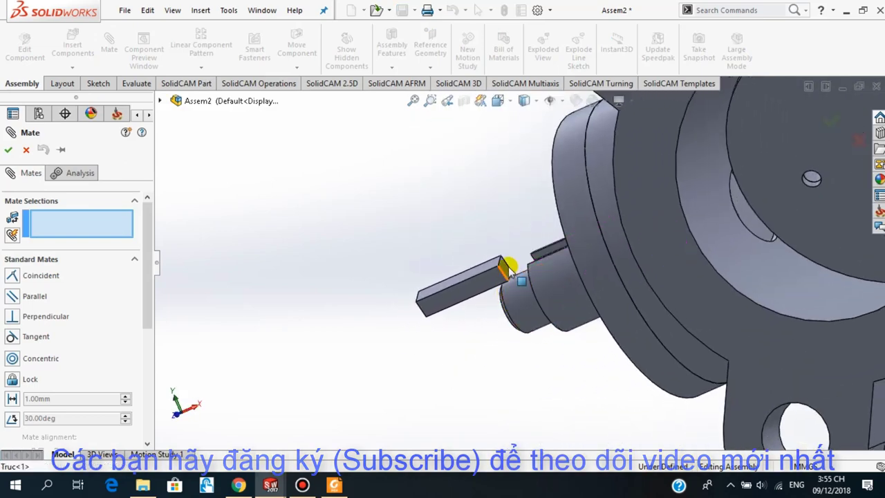
scroll(529, 286, down, 2)
scroll(515, 286, down, 3)
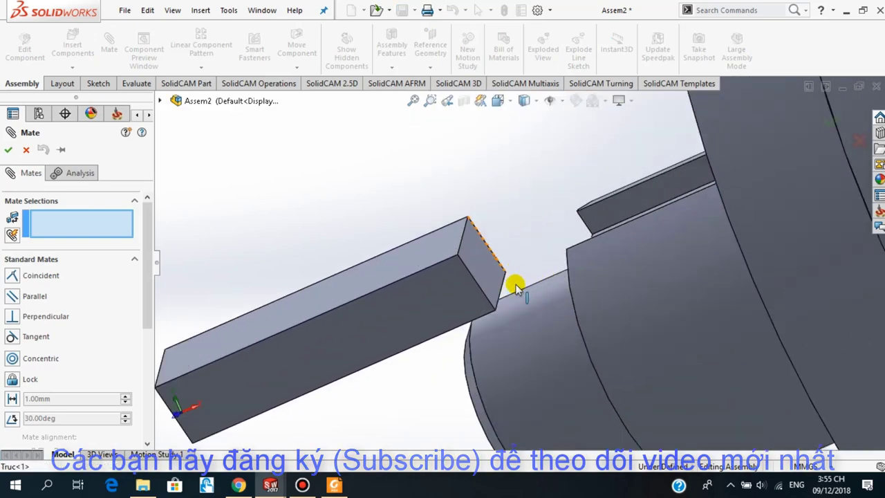
click(472, 264)
Make the key's end face coincident with the slot's end face, seating the key in the keyway.
scroll(558, 340, up, 2)
scroll(587, 332, up, 2)
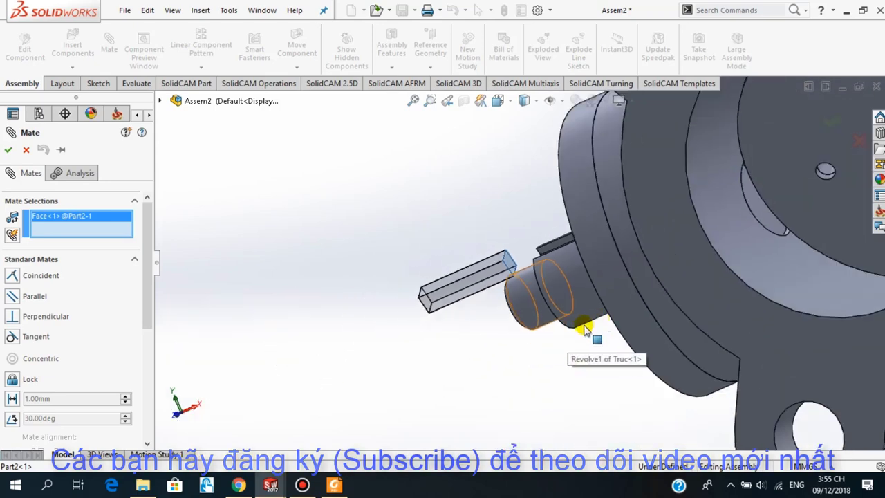
mouse_move(585, 340)
middle_down()
mouse_move(604, 352)
mouse_move(632, 322)
mouse_move(657, 315)
middle_up()
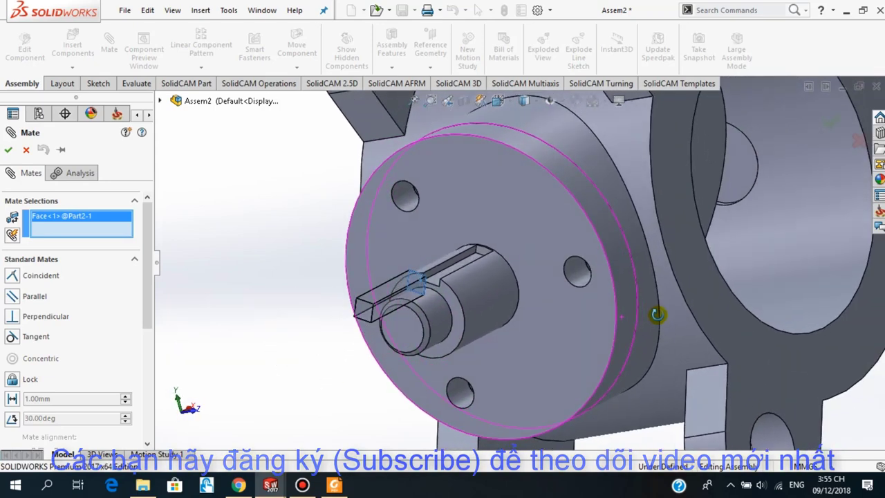
scroll(514, 242, down, 2)
scroll(509, 290, down, 3)
scroll(546, 304, down, 2)
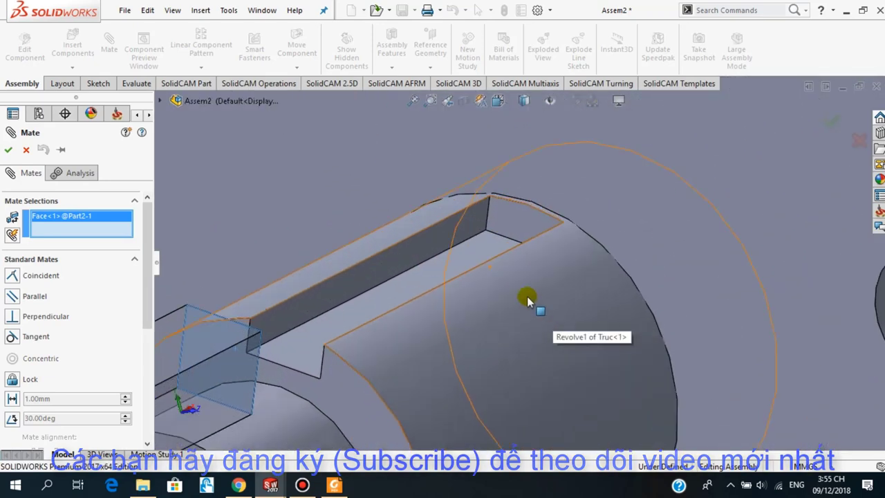
click(512, 219)
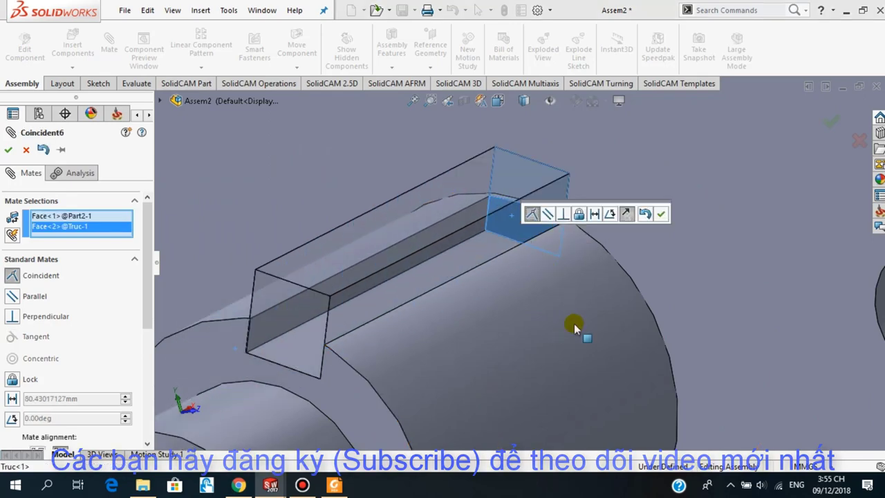
scroll(574, 331, up, 3)
middle_drag(548, 329, 518, 349)
click(661, 216)
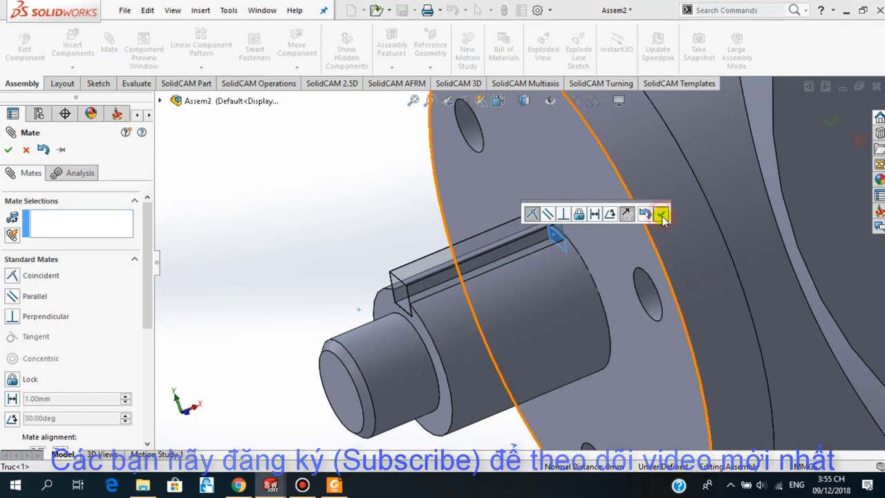
key(Escape)
middle_drag(538, 317, 579, 298)
click(228, 344)
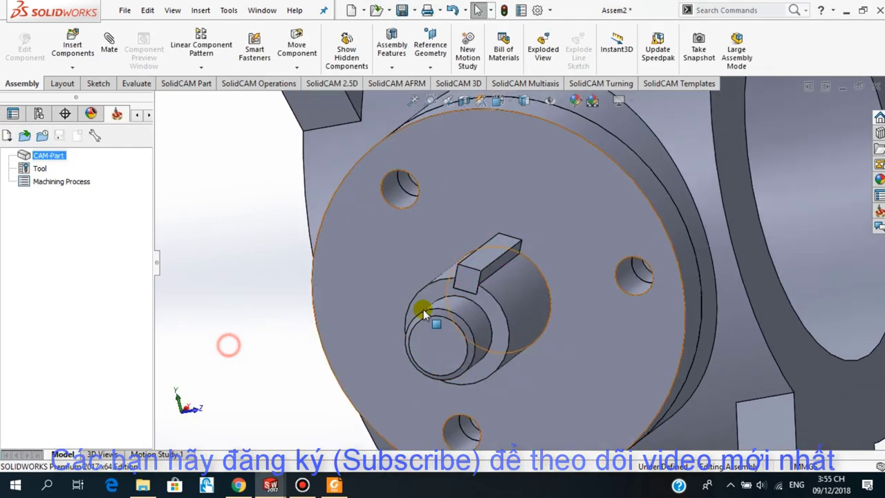
Zoom to fit the exploded assembly and orbit it to a new angle.
click(469, 278)
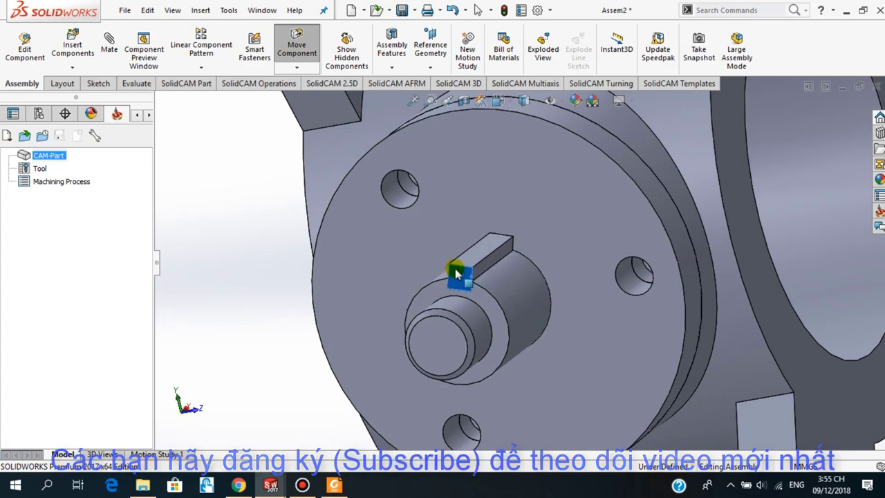
click(253, 397)
key(f)
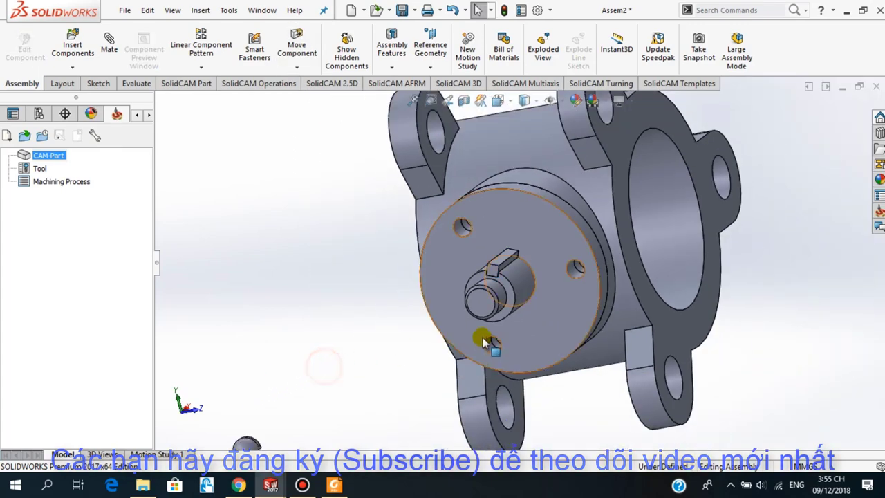
mouse_move(565, 294)
middle_down()
mouse_move(556, 198)
mouse_move(495, 278)
middle_up()
click(497, 280)
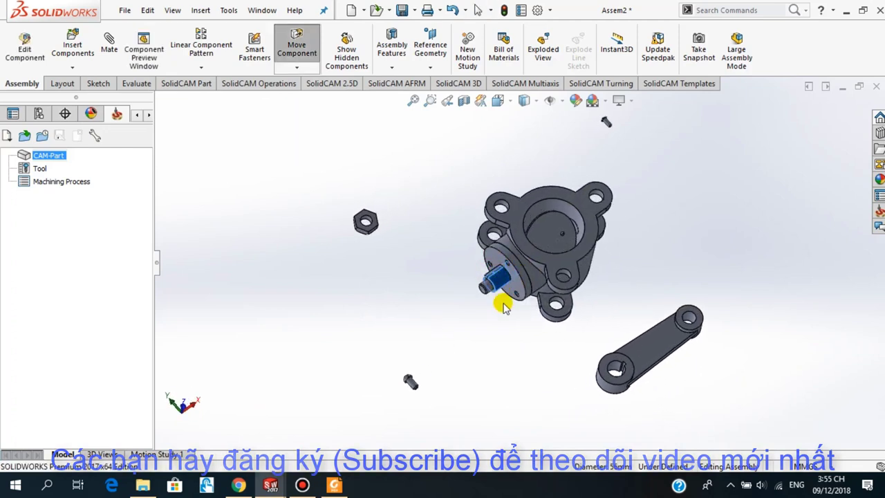
click(513, 342)
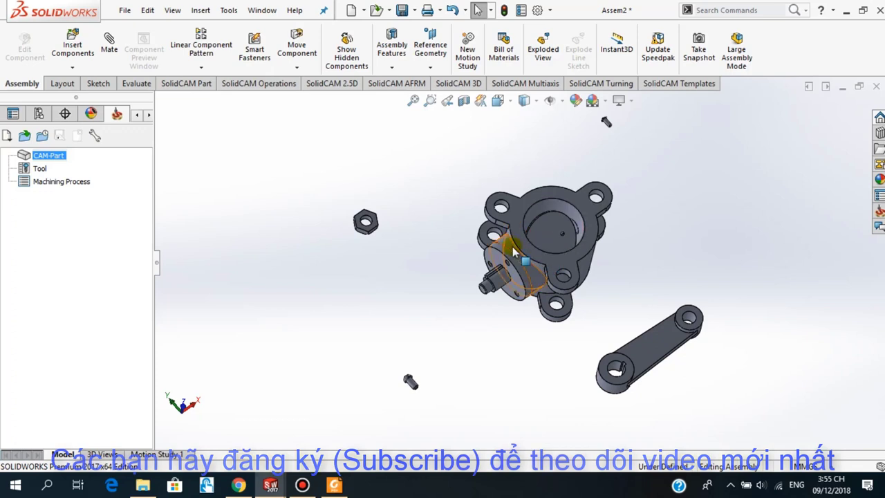
mouse_move(515, 252)
middle_down()
mouse_move(527, 256)
mouse_move(525, 302)
middle_up()
scroll(525, 302, down, 3)
scroll(502, 375, down, 3)
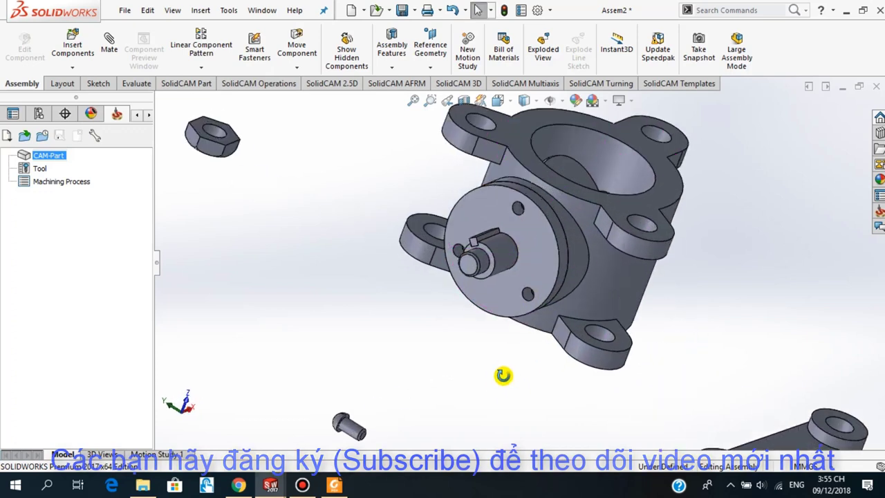
scroll(502, 372, up, 2)
scroll(568, 193, up, 3)
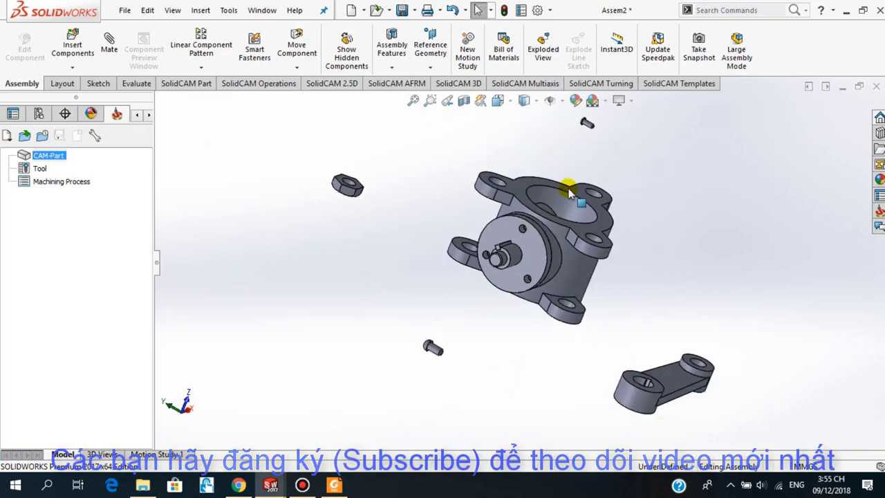
Drag a small pin up beside the top of the valve housing.
drag(587, 128, 402, 266)
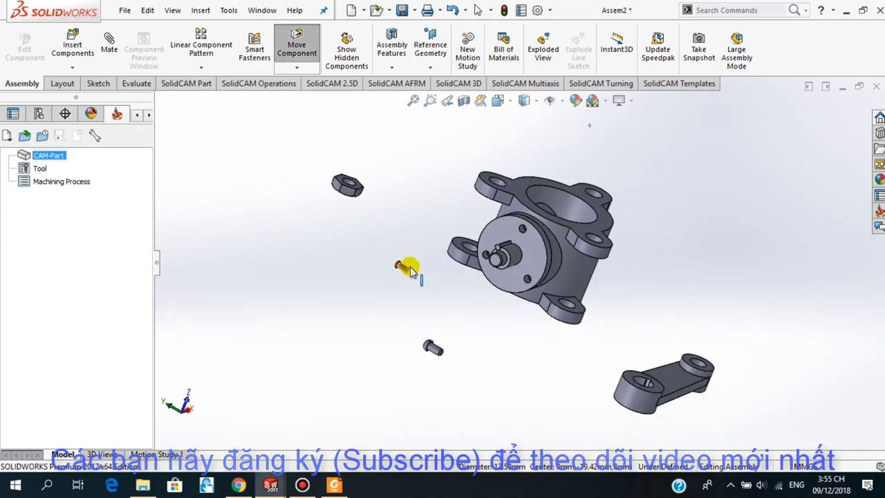
scroll(398, 268, down, 3)
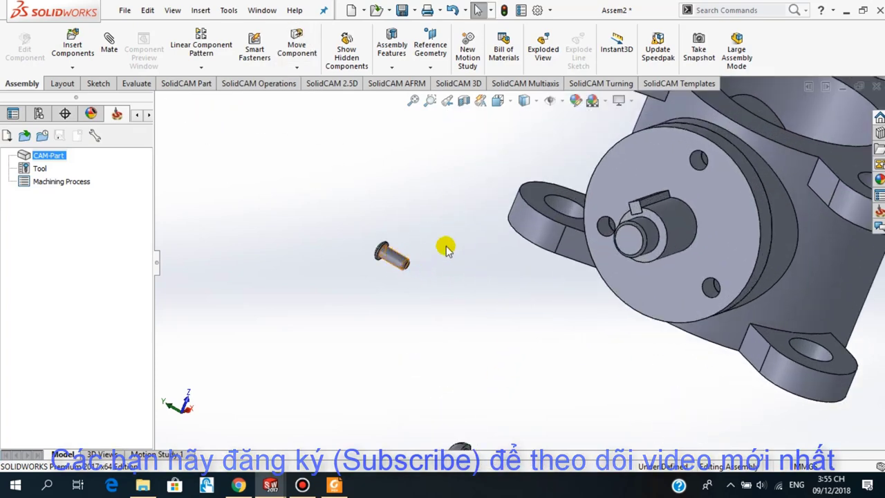
scroll(446, 249, up, 3)
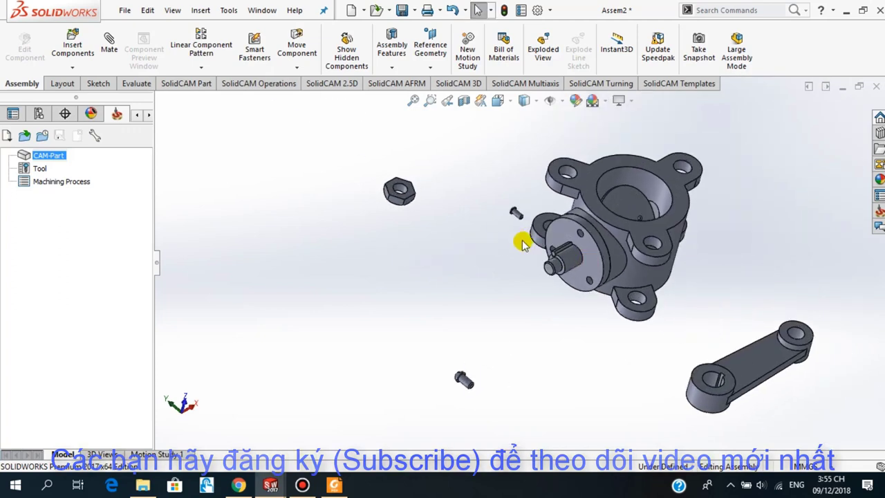
drag(515, 213, 587, 135)
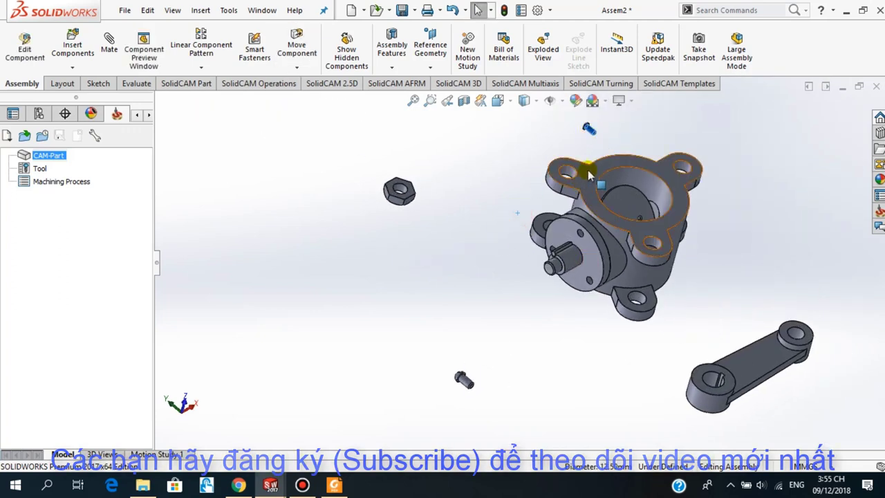
scroll(567, 230, up, 2)
scroll(567, 230, down, 2)
scroll(546, 269, down, 2)
scroll(536, 284, down, 1)
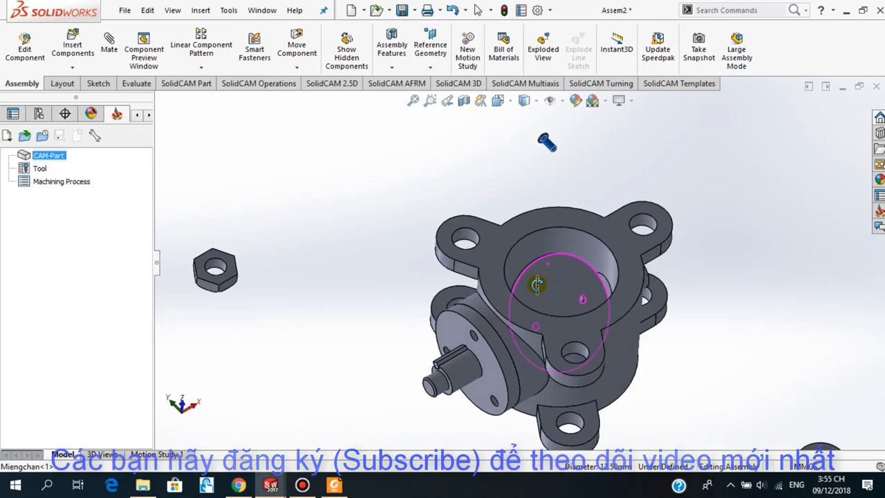
scroll(676, 345, down, 2)
scroll(684, 346, up, 3)
scroll(687, 335, up, 2)
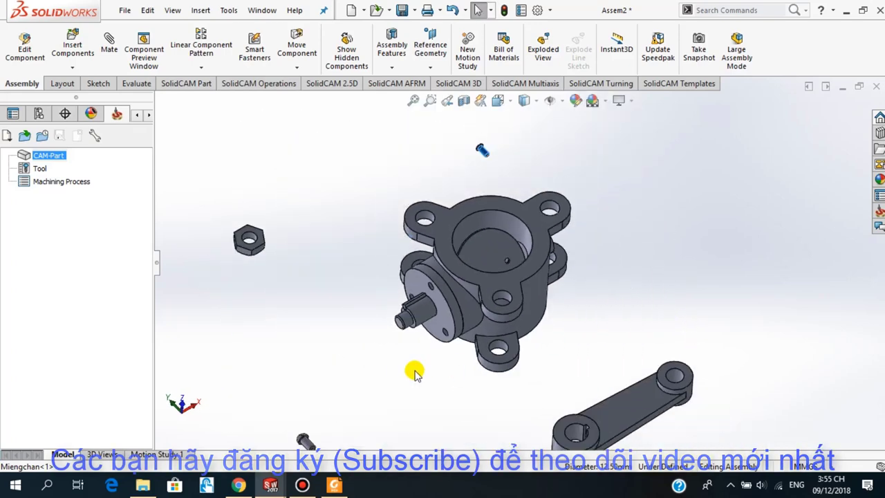
click(364, 372)
click(417, 324)
drag(419, 322, 421, 313)
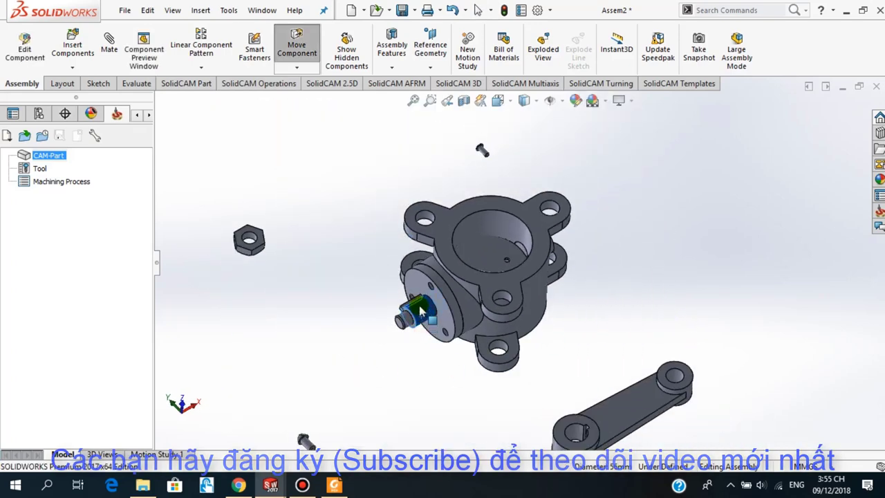
click(331, 306)
scroll(394, 204, down, 2)
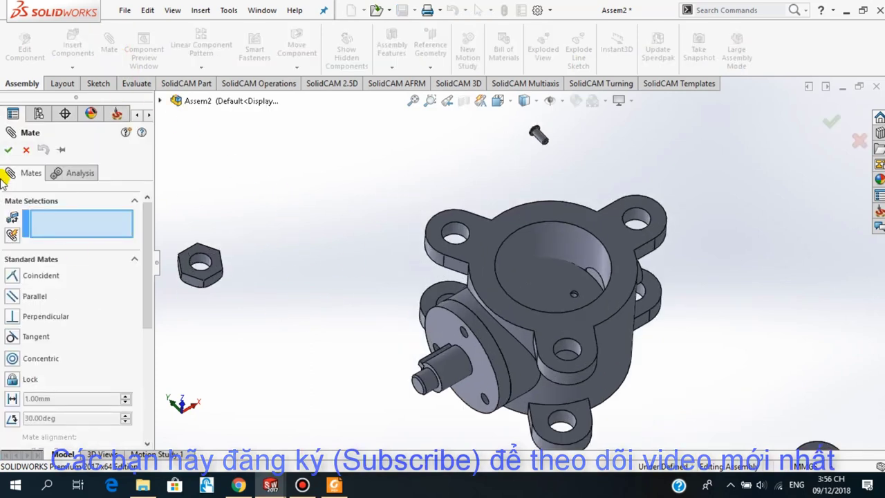
Cancel the empty mate and reposition the small pin near the housing top.
click(27, 150)
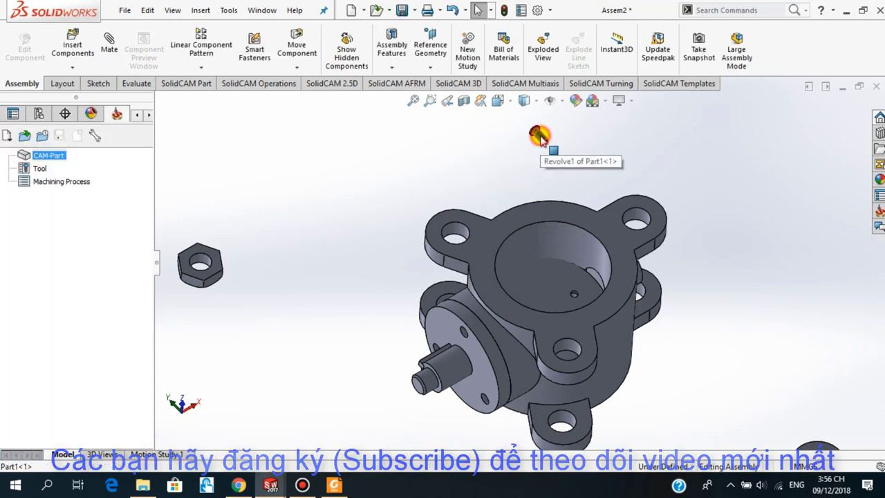
drag(536, 150, 529, 159)
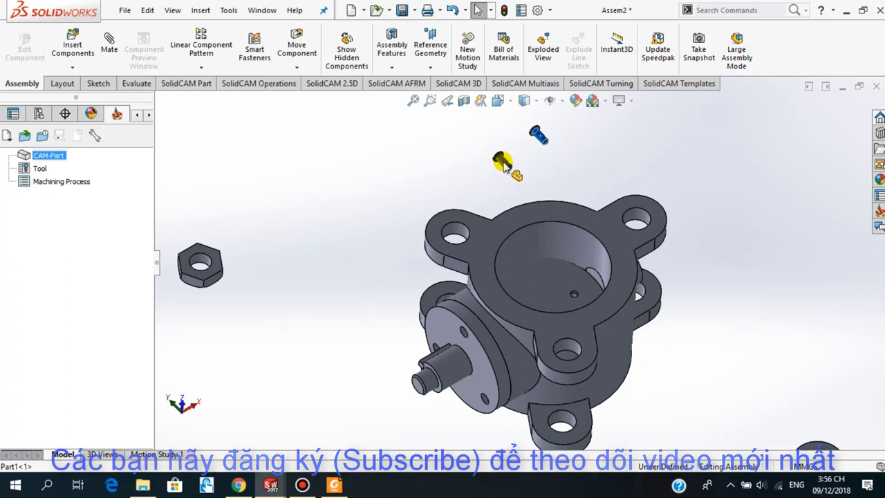
drag(503, 164, 503, 162)
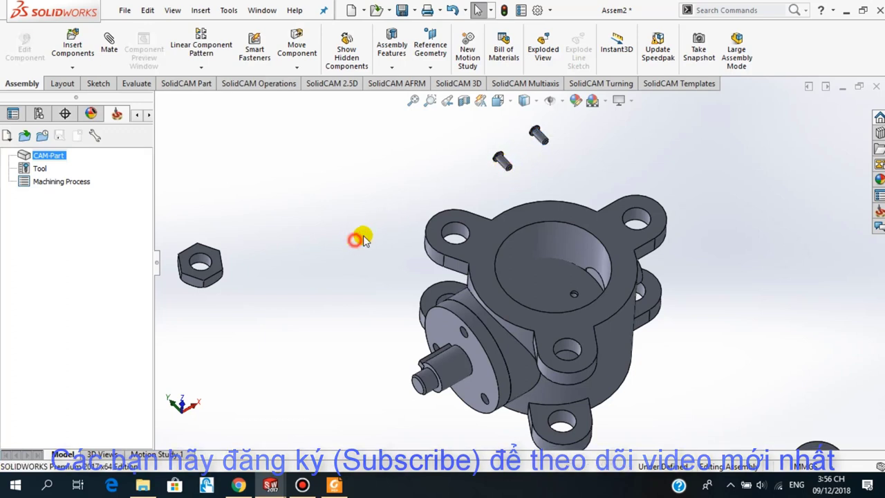
scroll(542, 168, down, 2)
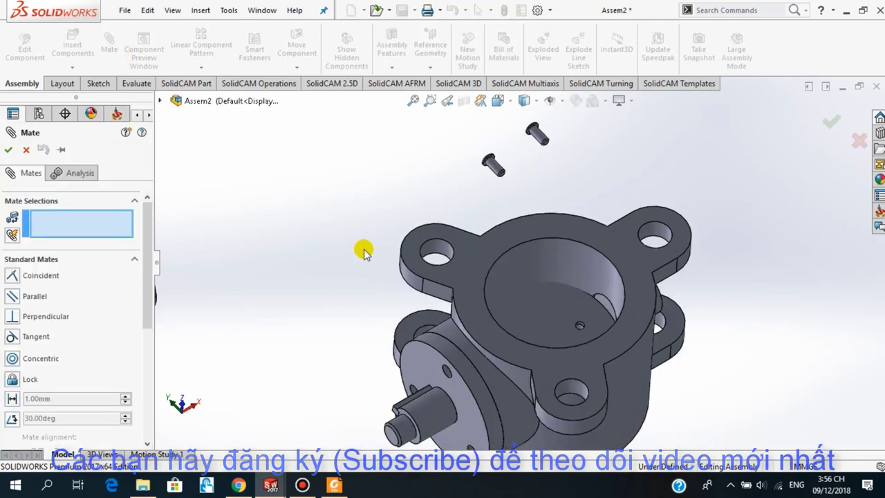
Mate the pin concentric with the valve shaft's small cross hole.
click(539, 137)
scroll(582, 302, down, 3)
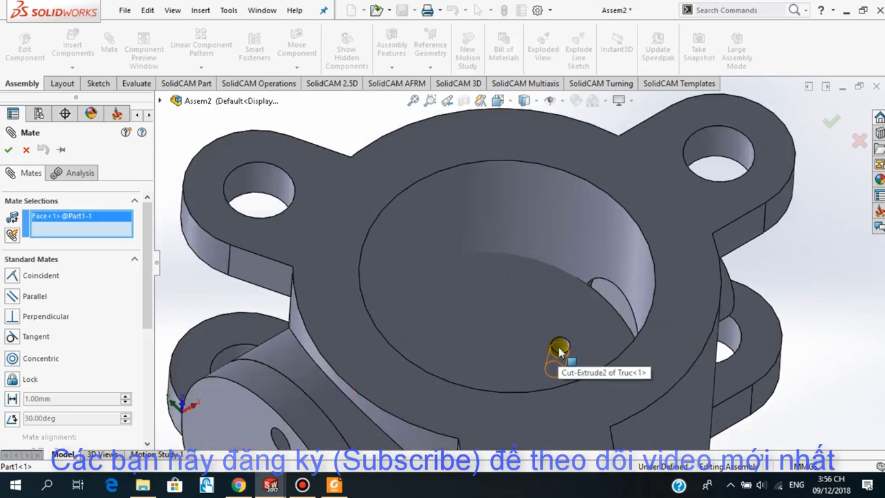
click(560, 349)
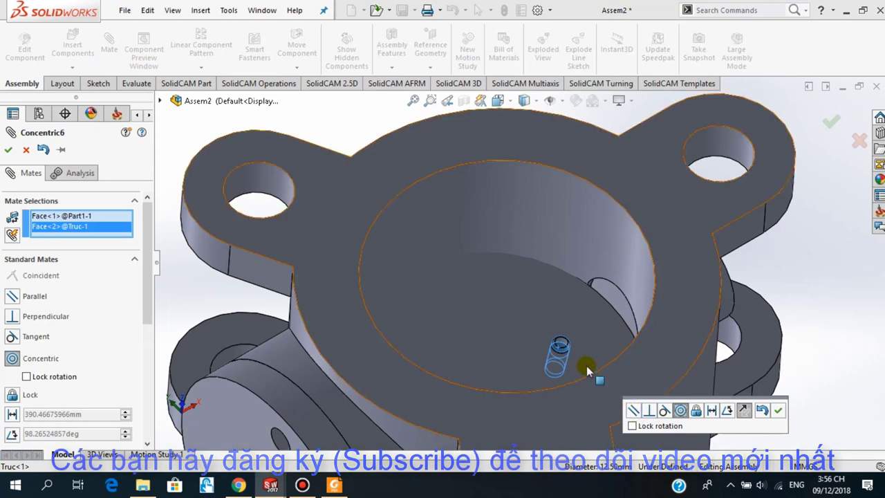
scroll(591, 340, up, 4)
middle_drag(560, 310, 554, 358)
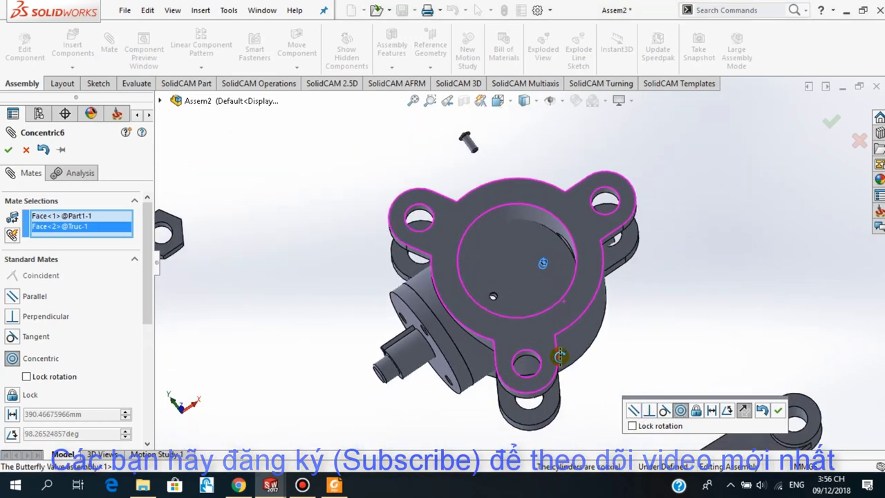
click(777, 410)
Close Mate and pull the pin up out of the shaft hole.
key(Escape)
scroll(558, 253, down, 2)
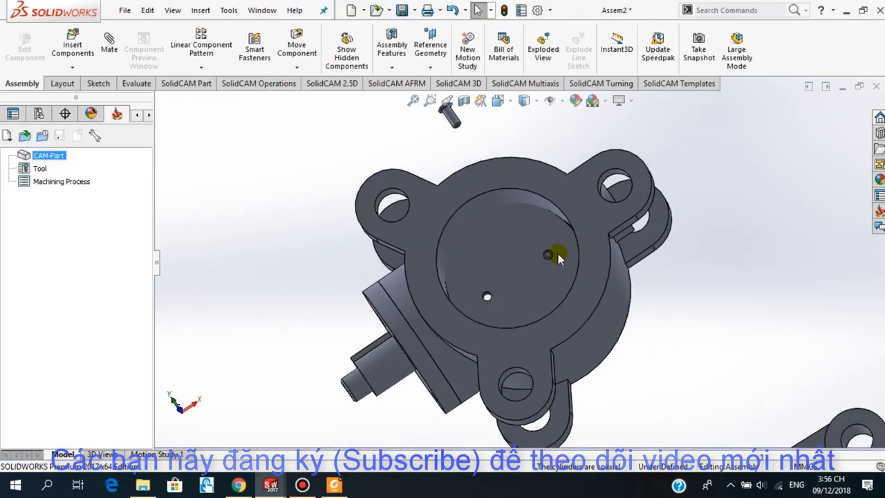
scroll(554, 253, down, 4)
scroll(525, 270, down, 3)
click(484, 268)
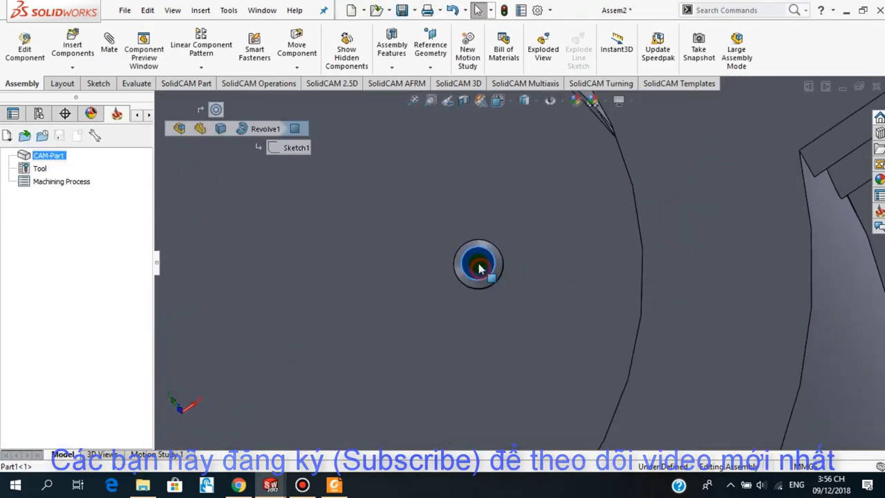
scroll(476, 242, down, 2)
drag(476, 233, 456, 207)
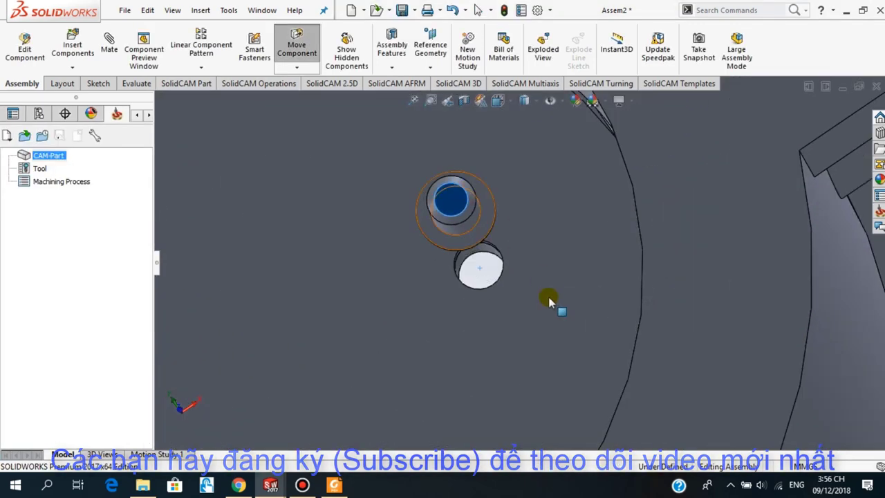
scroll(543, 276, up, 3)
scroll(542, 277, up, 3)
scroll(539, 275, up, 3)
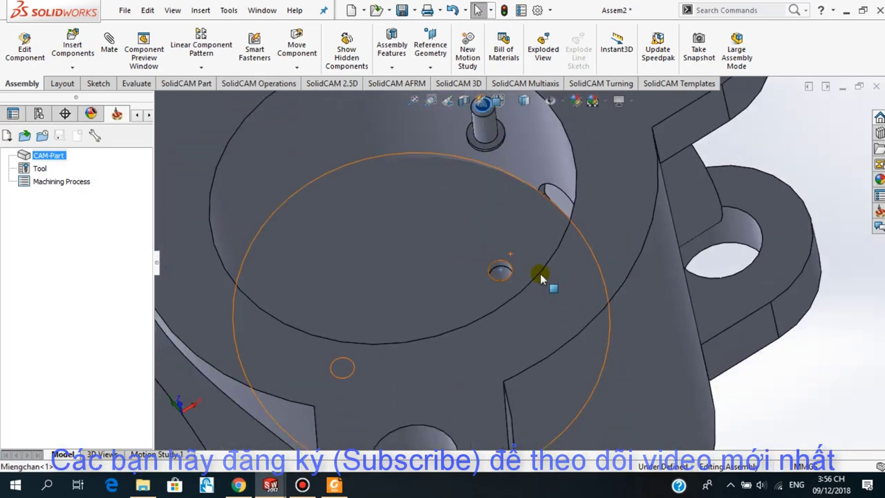
scroll(538, 275, up, 3)
Slide the pin further out of the hole and orbit to check how it faces.
mouse_move(494, 252)
middle_down()
mouse_move(486, 208)
mouse_move(541, 216)
middle_up()
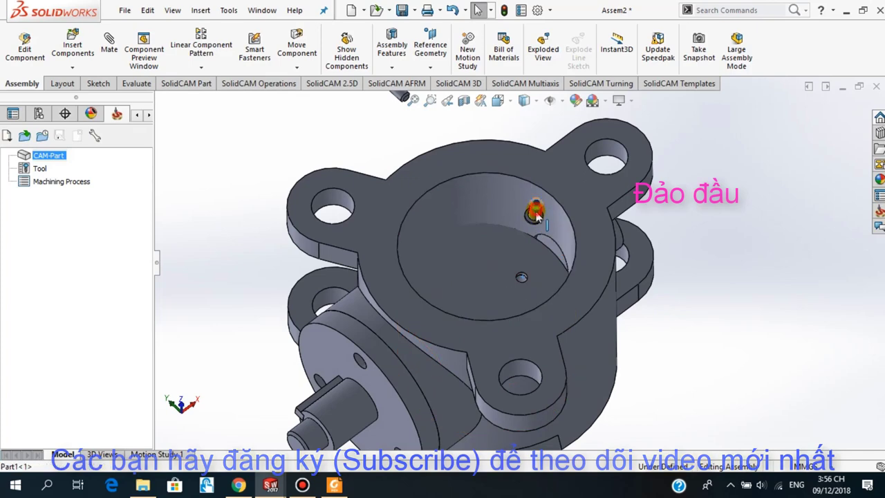
drag(536, 215, 529, 269)
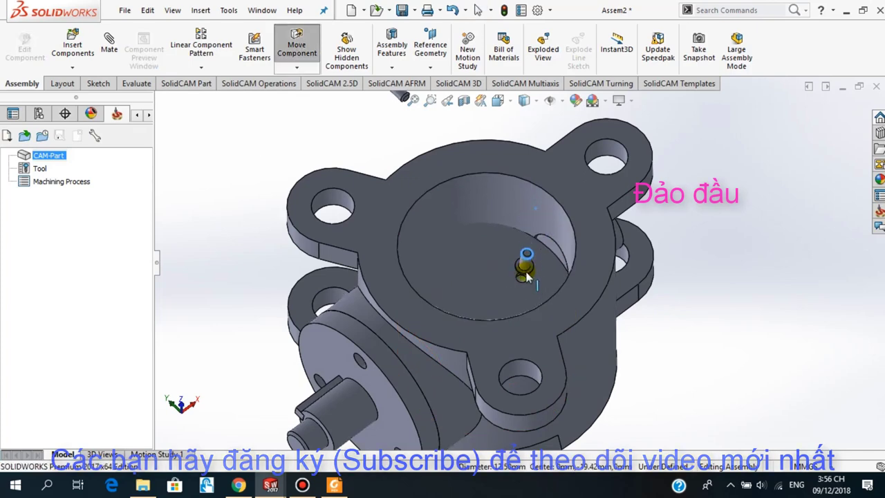
key(Escape)
mouse_move(530, 332)
middle_down()
mouse_move(519, 300)
mouse_move(525, 312)
mouse_move(509, 311)
mouse_move(517, 306)
middle_up()
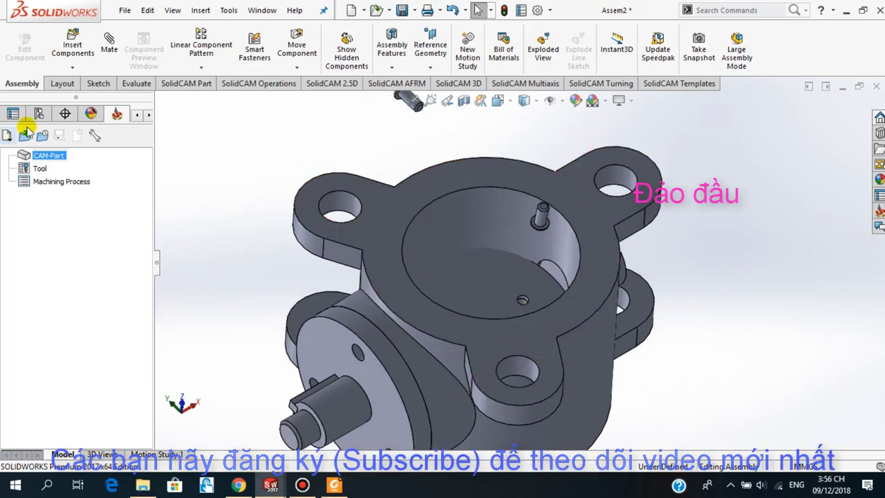
Flip the mate alignment of the pin's Concentric6 mate so the pin faces the other way.
drag(155, 220, 148, 222)
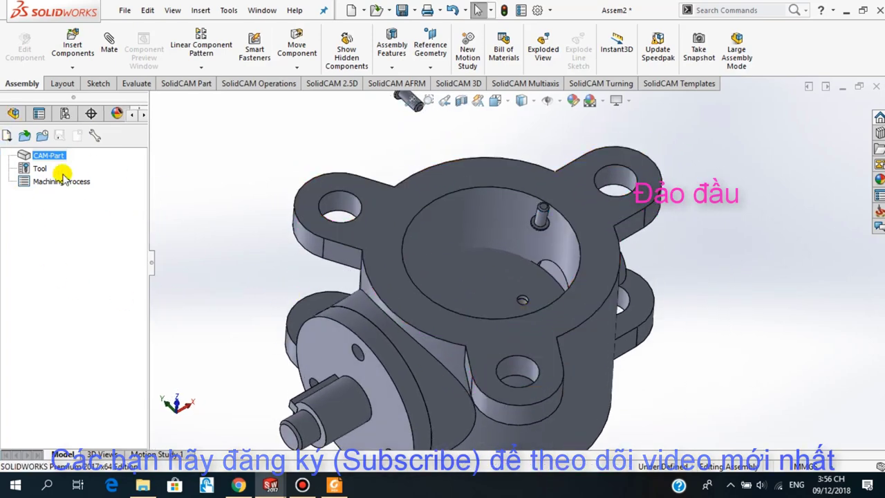
click(13, 113)
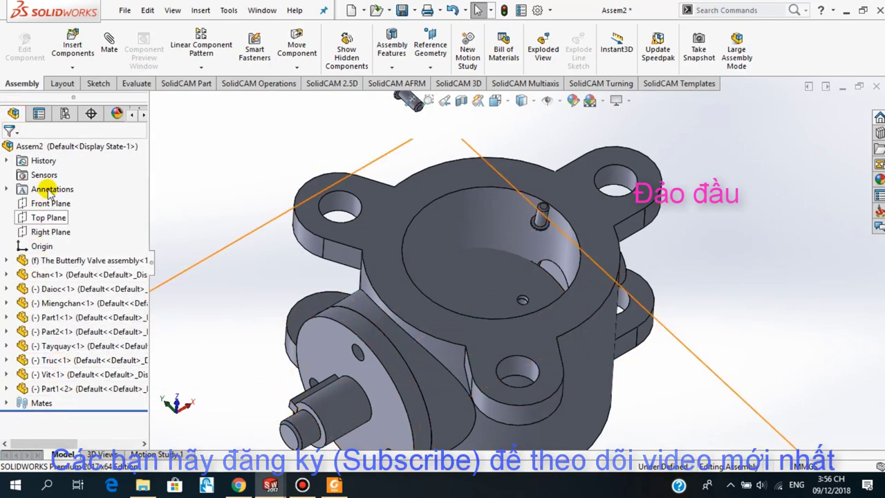
click(6, 403)
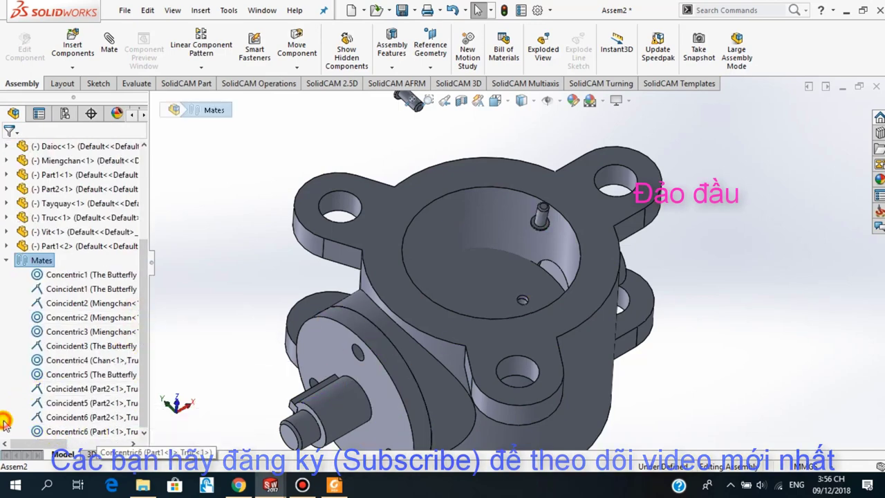
click(68, 432)
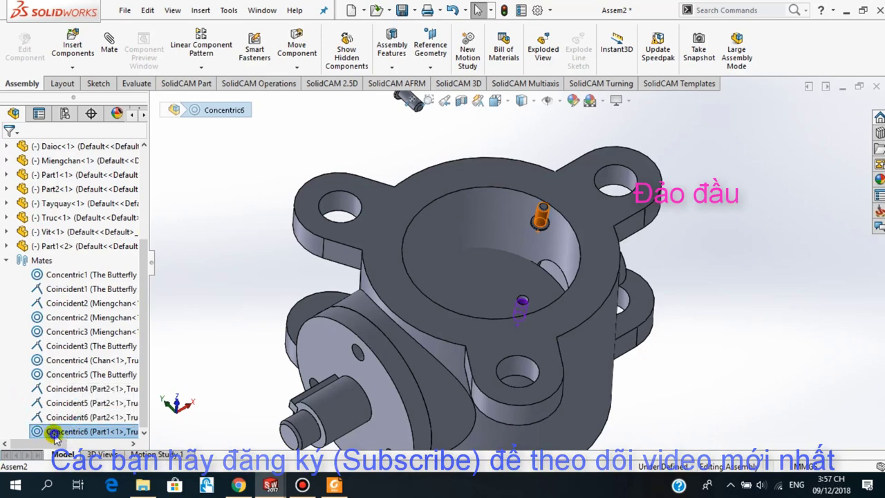
right_click(54, 434)
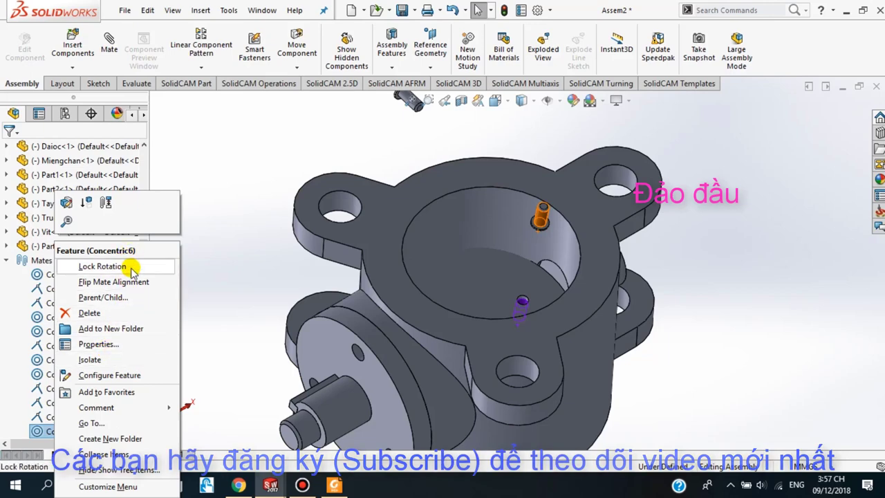
click(150, 282)
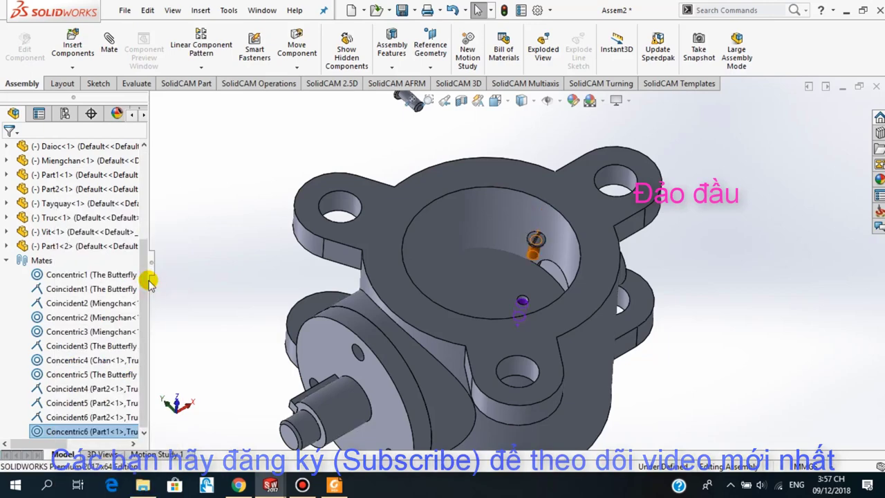
Drag the pin up out of the housing and orbit toward the housing lug.
scroll(553, 253, down, 3)
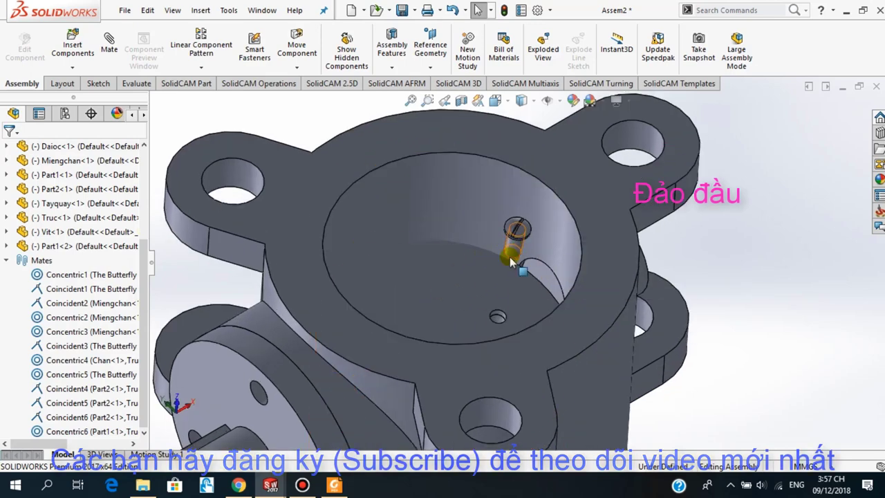
scroll(511, 260, up, 2)
scroll(515, 257, up, 2)
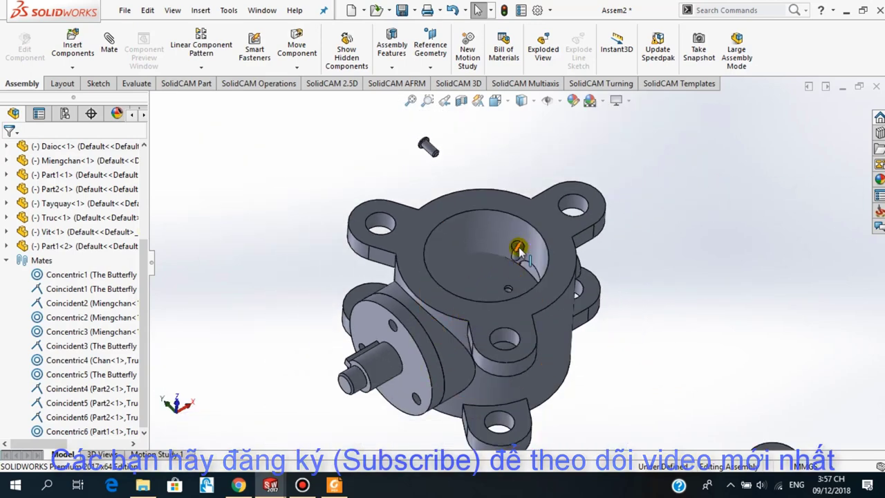
drag(518, 253, 517, 228)
drag(510, 180, 510, 177)
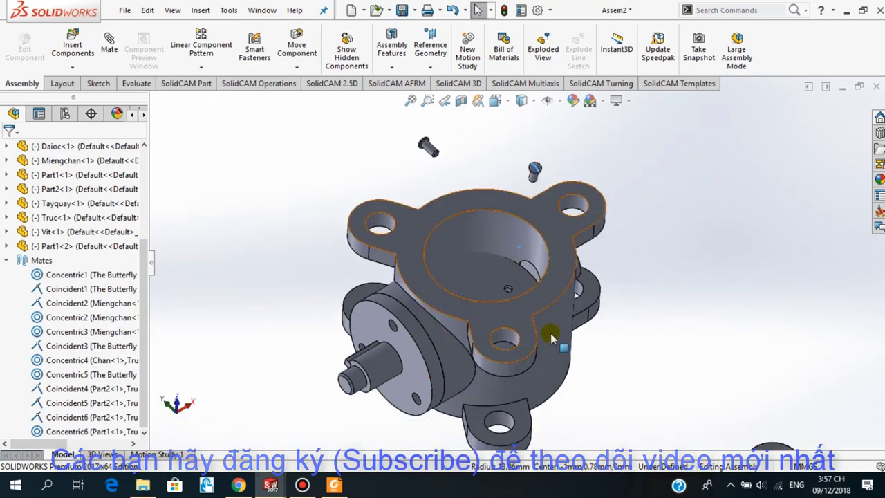
scroll(613, 335, up, 2)
scroll(611, 325, up, 1)
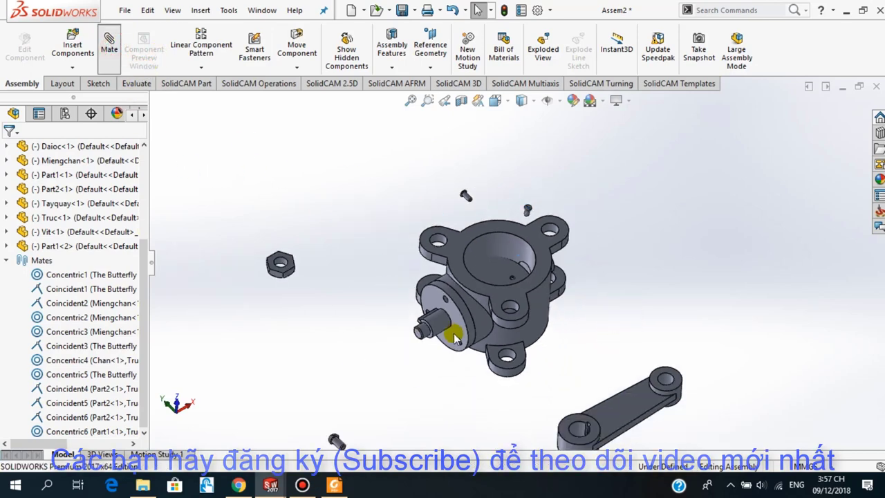
mouse_move(482, 284)
middle_down()
mouse_move(551, 253)
mouse_move(563, 221)
middle_up()
scroll(588, 200, down, 4)
mouse_move(594, 194)
middle_down()
mouse_move(636, 162)
mouse_move(586, 191)
middle_up()
Select the pin's end face as the first reference of a new mate.
scroll(504, 294, down, 4)
middle_drag(503, 294, 514, 283)
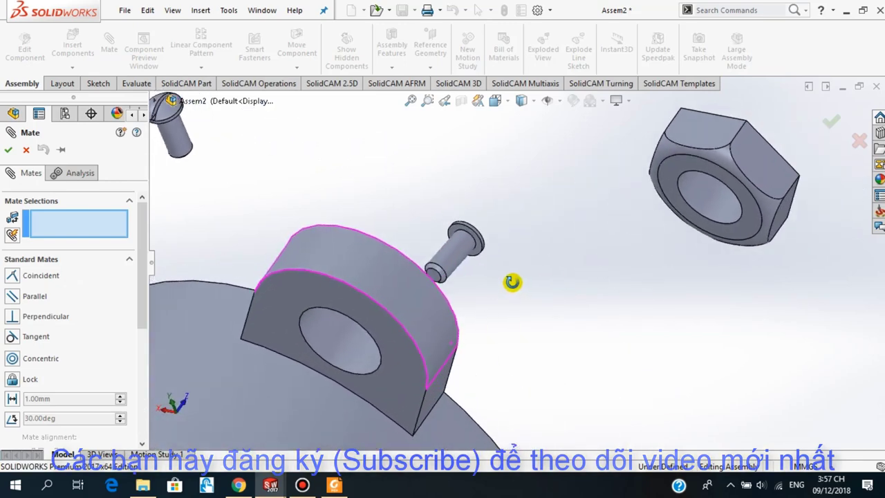
scroll(494, 256, down, 3)
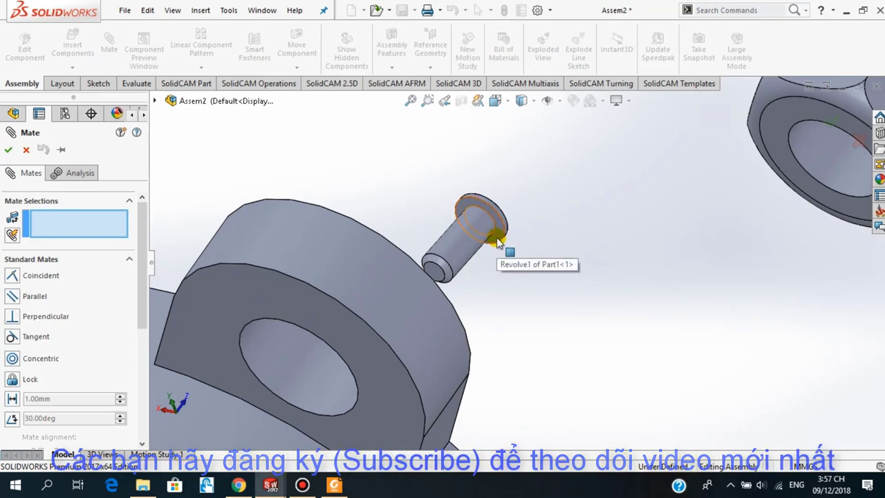
click(497, 240)
Mate it coincident with the bore's flat floor so the pin sits flush.
scroll(501, 311, up, 3)
scroll(517, 307, up, 2)
scroll(580, 315, up, 2)
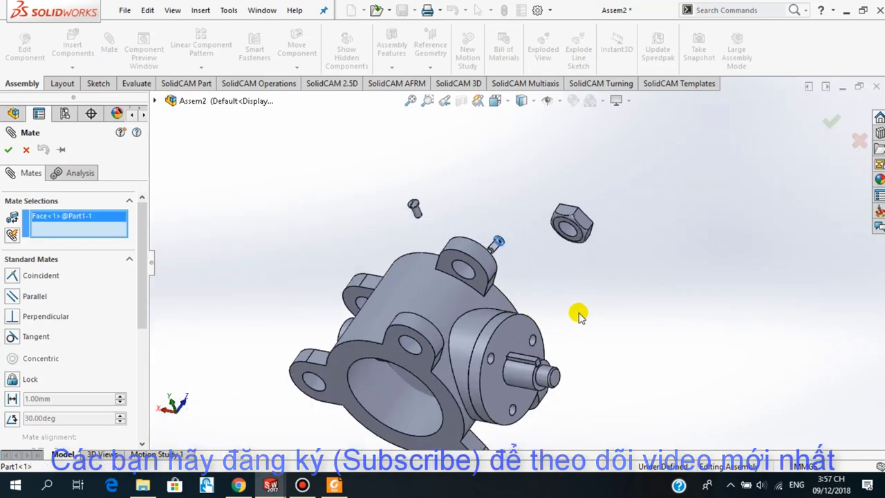
mouse_move(579, 315)
middle_down()
mouse_move(547, 336)
mouse_move(559, 256)
mouse_move(559, 283)
middle_up()
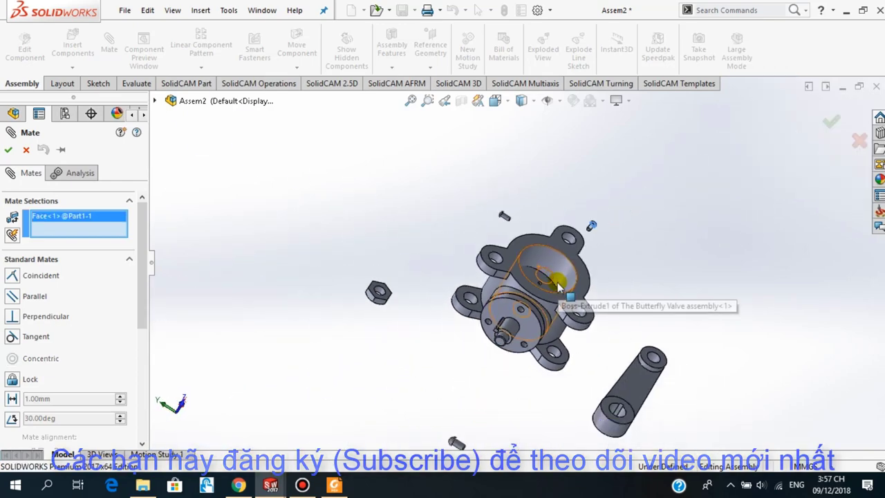
scroll(547, 304, down, 2)
scroll(538, 304, down, 3)
scroll(536, 297, down, 3)
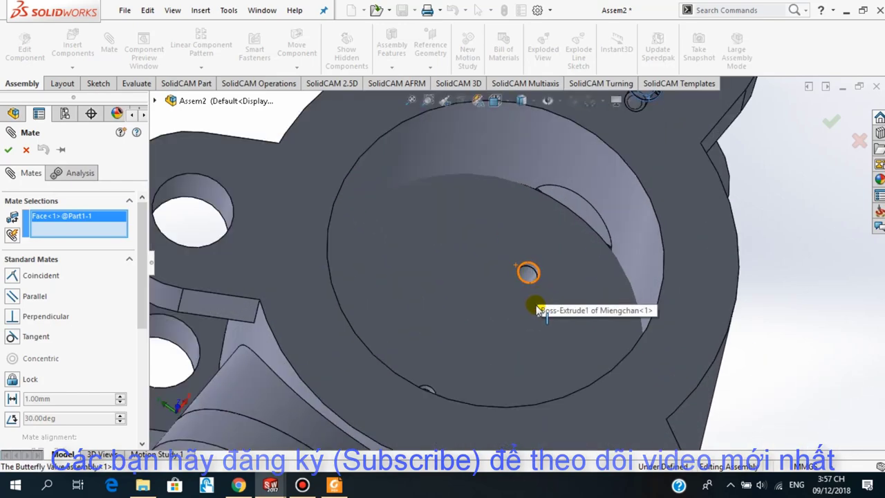
scroll(543, 287, down, 1)
click(546, 294)
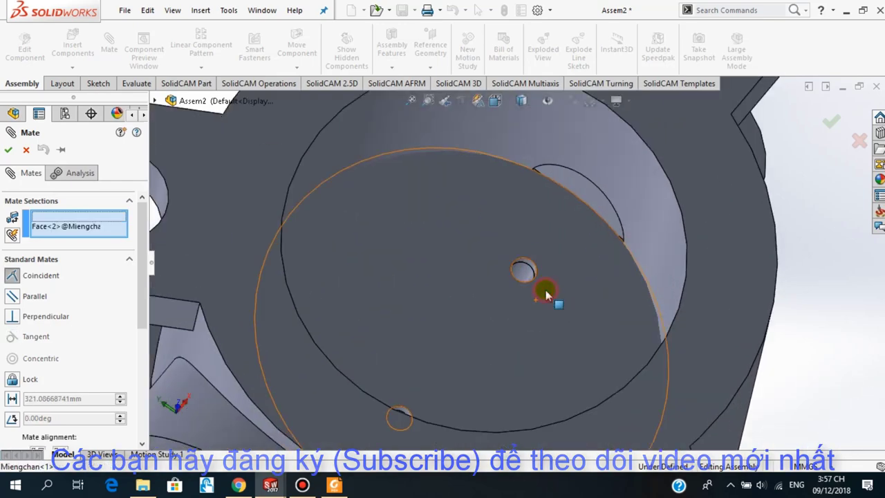
scroll(535, 311, up, 3)
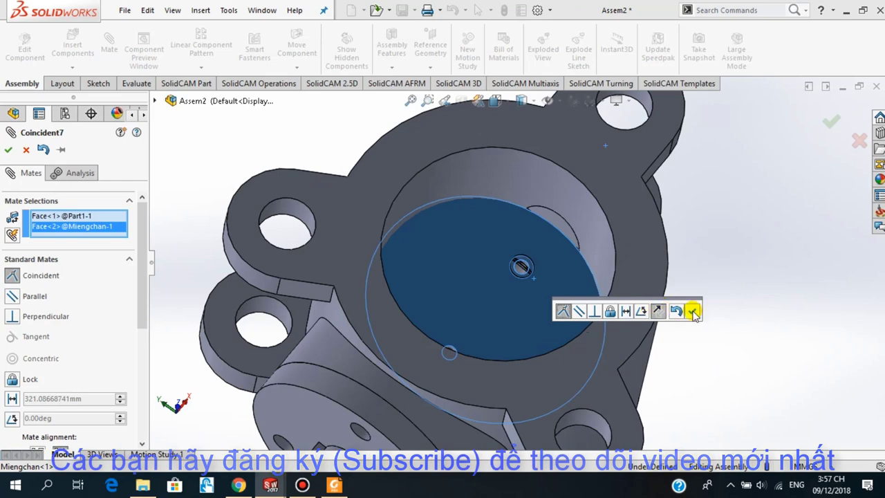
click(693, 312)
key(Escape)
click(550, 299)
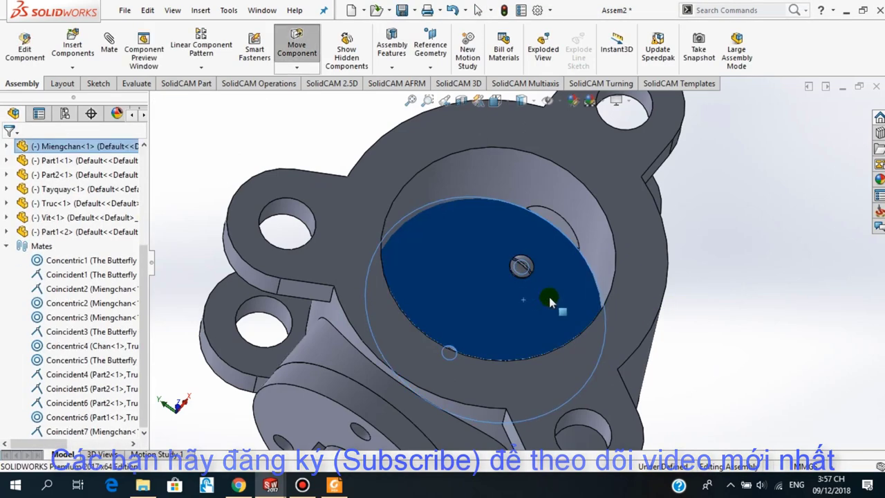
Clear the face selection and reorient the assembly view.
click(758, 308)
mouse_move(470, 306)
middle_down()
mouse_move(493, 302)
mouse_move(492, 277)
middle_up()
scroll(493, 303, up, 3)
scroll(467, 307, up, 3)
scroll(477, 291, up, 3)
click(332, 247)
scroll(326, 181, down, 5)
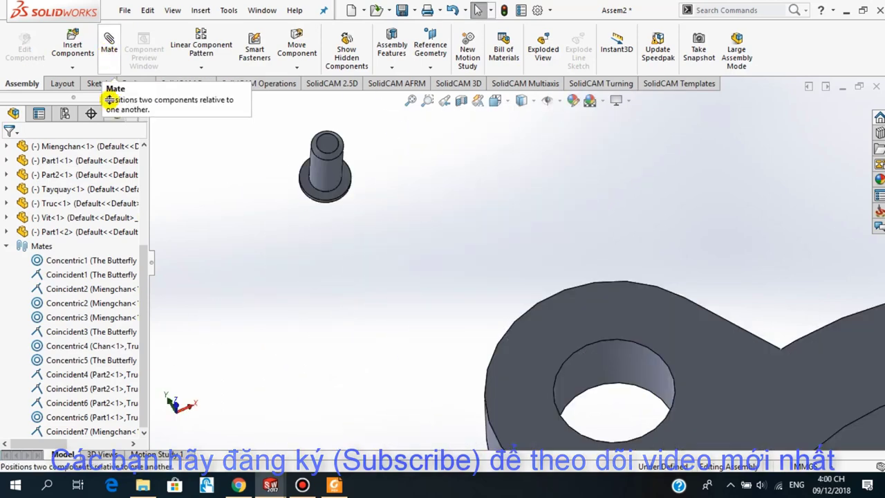
Mate the second pin concentric with the small hole, with flipped alignment.
click(112, 59)
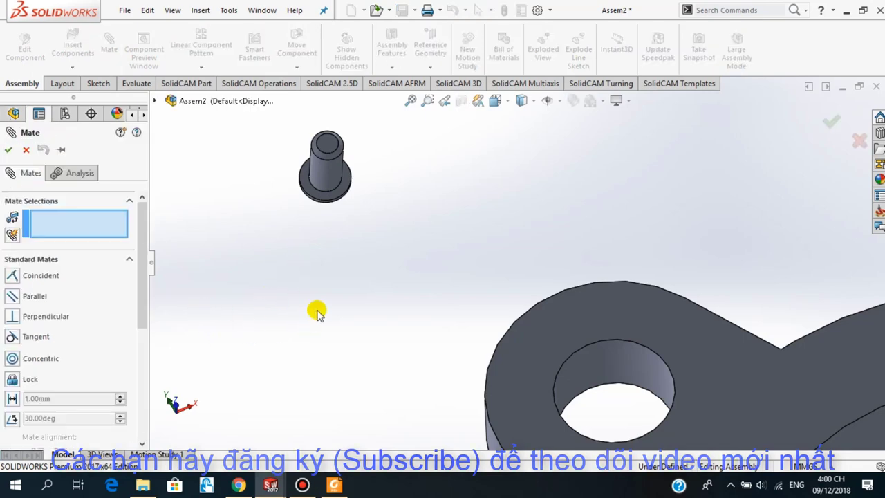
click(332, 178)
scroll(409, 340, up, 2)
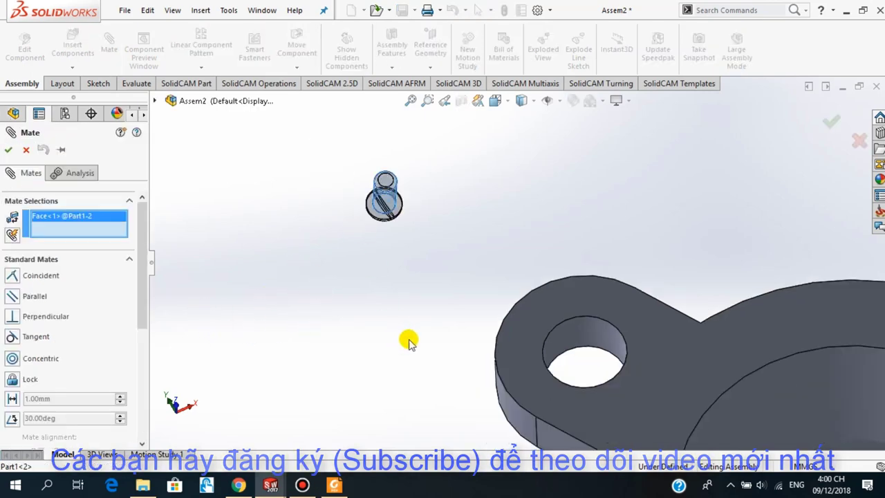
scroll(587, 393, up, 1)
scroll(657, 394, up, 1)
scroll(657, 395, down, 1)
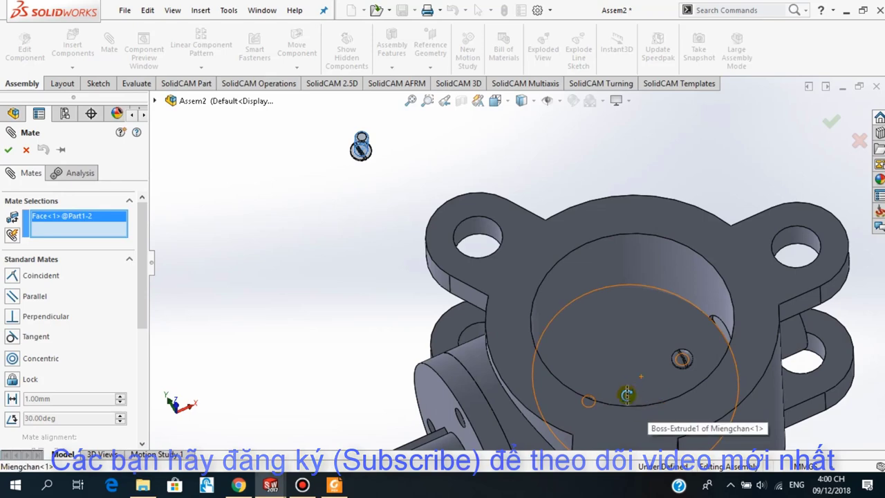
scroll(624, 395, down, 1)
scroll(616, 421, down, 2)
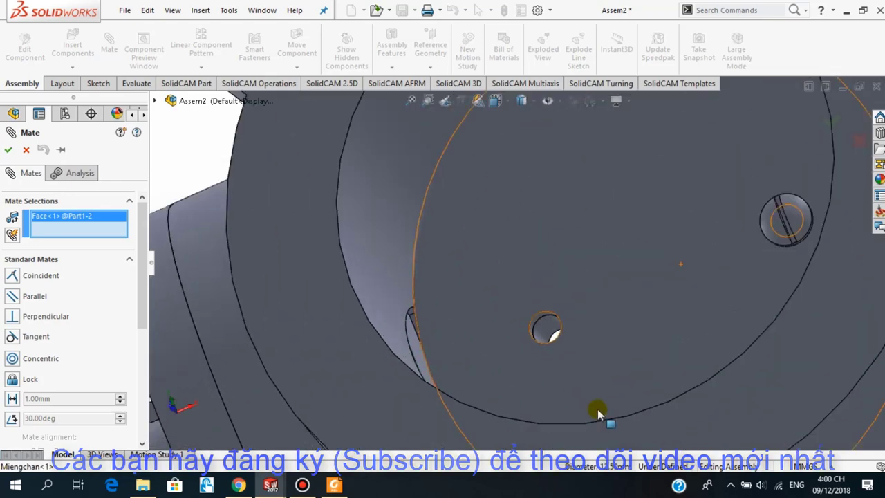
click(547, 333)
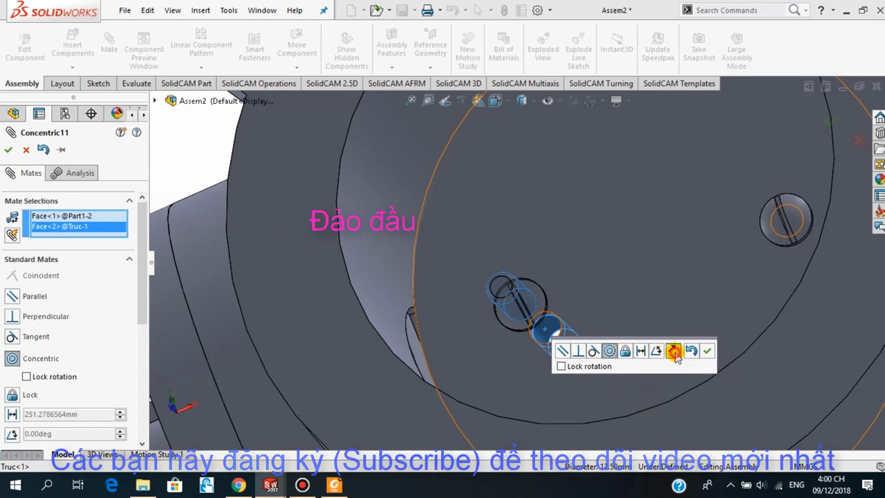
click(674, 352)
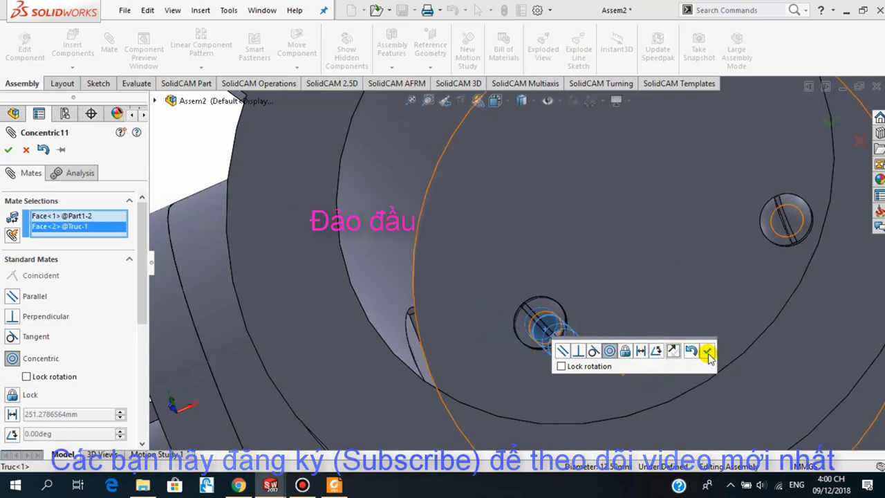
click(706, 352)
Pull the second pin up out of its hole and deselect it.
mouse_move(578, 369)
middle_down()
mouse_move(597, 329)
mouse_move(592, 355)
mouse_move(531, 335)
middle_up()
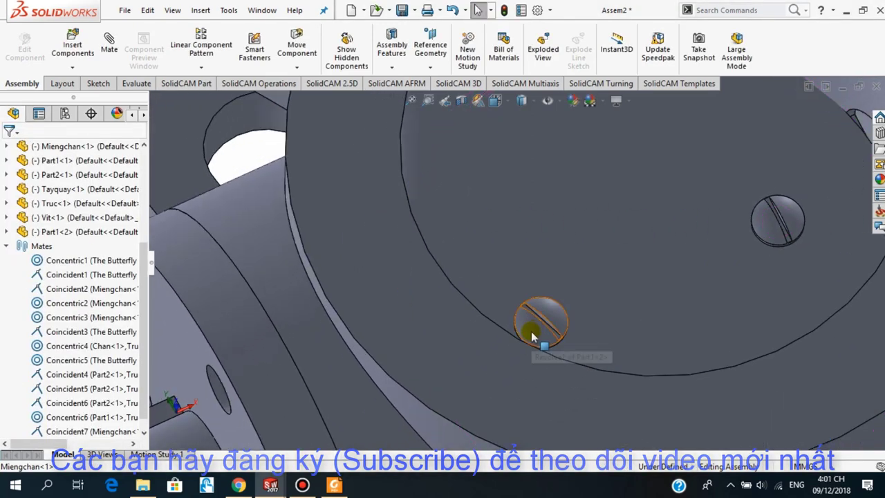
mouse_move(531, 335)
mouse_down()
mouse_move(533, 159)
mouse_move(543, 158)
mouse_up()
key(Escape)
middle_drag(616, 298, 614, 318)
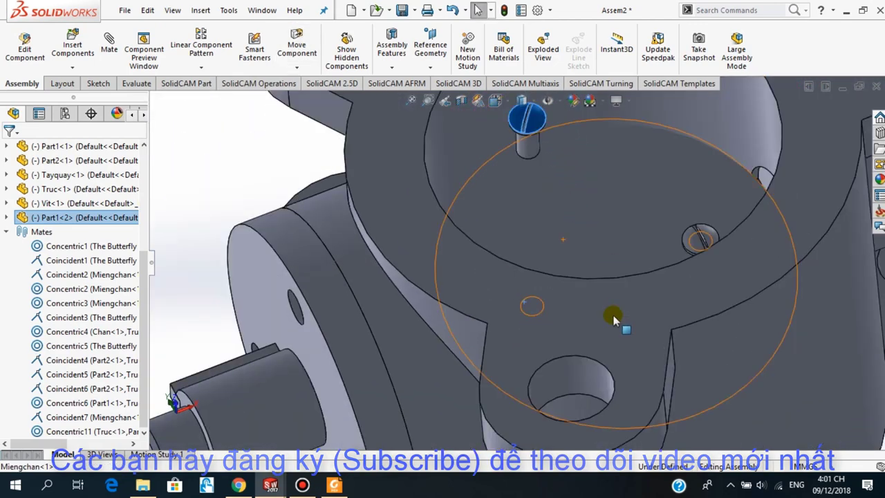
scroll(613, 318, up, 5)
mouse_move(601, 270)
middle_down()
mouse_move(567, 253)
mouse_move(548, 183)
mouse_move(523, 233)
middle_up()
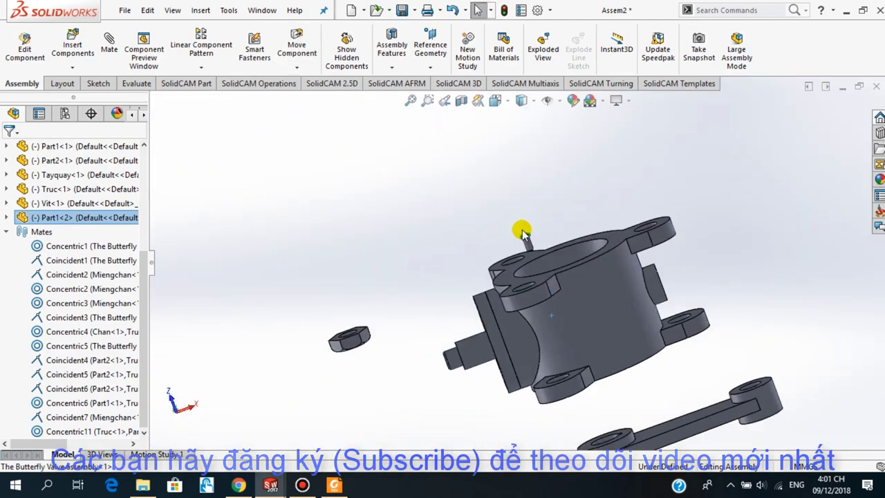
scroll(523, 233, down, 3)
drag(528, 247, 515, 206)
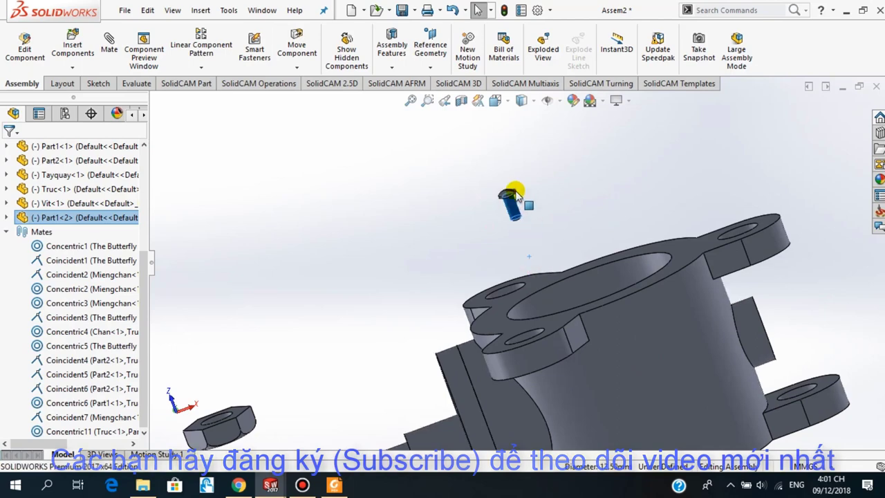
click(460, 243)
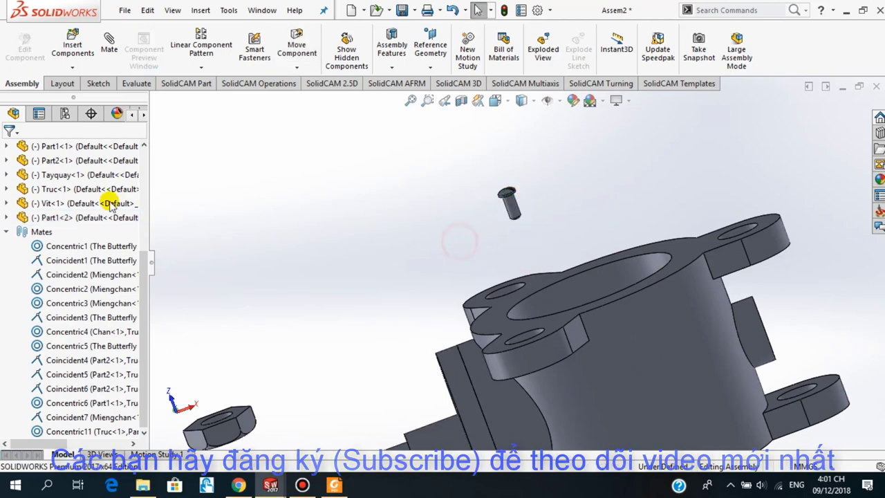
Start a new mate and pick the pin head's face.
click(109, 50)
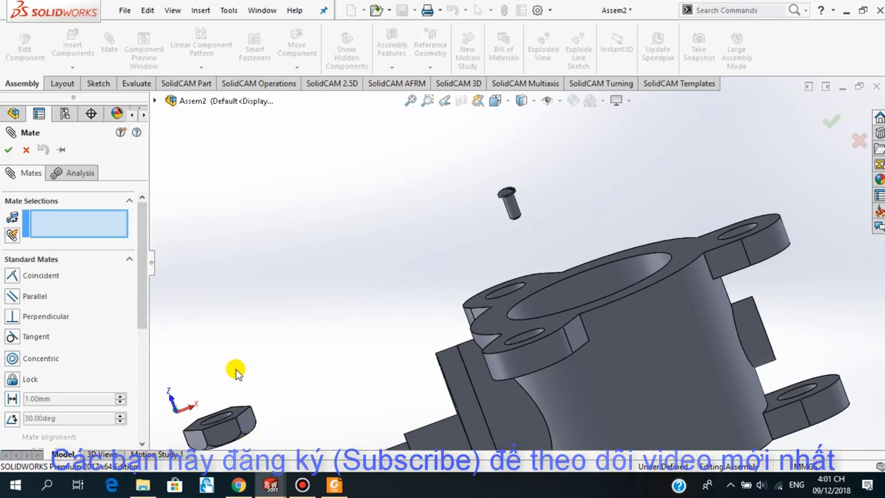
scroll(529, 226, down, 3)
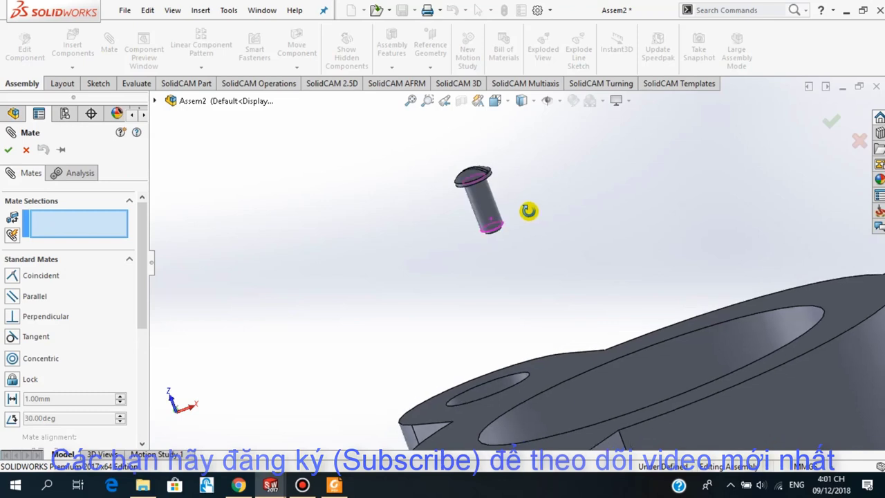
middle_drag(533, 217, 507, 147)
scroll(498, 165, down, 3)
scroll(498, 207, down, 3)
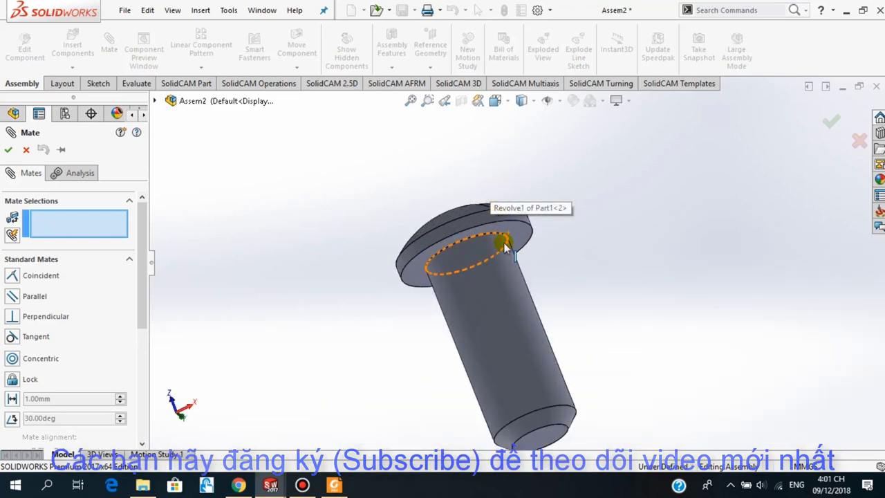
click(522, 240)
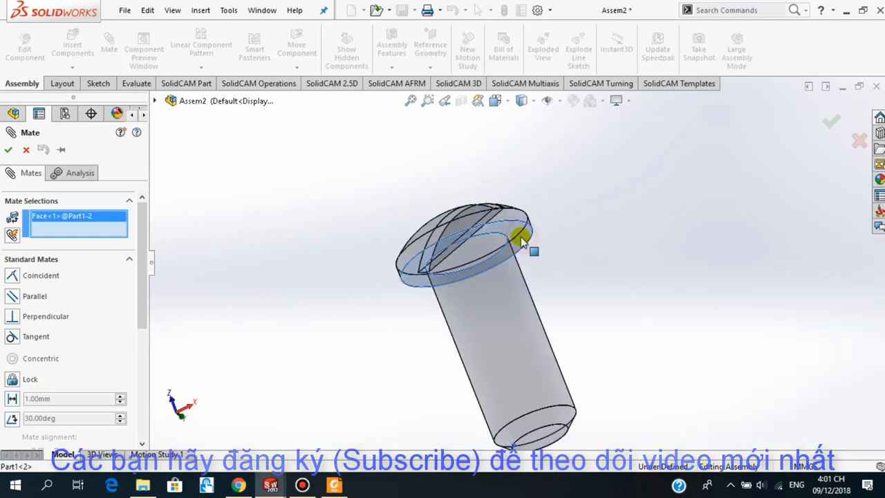
scroll(579, 331, up, 2)
scroll(585, 341, up, 5)
scroll(580, 329, up, 1)
Mate it coincident with the body's circular top face, alignment flipped.
mouse_move(576, 320)
middle_down()
mouse_move(608, 431)
mouse_move(559, 277)
mouse_move(566, 326)
mouse_move(507, 320)
middle_up()
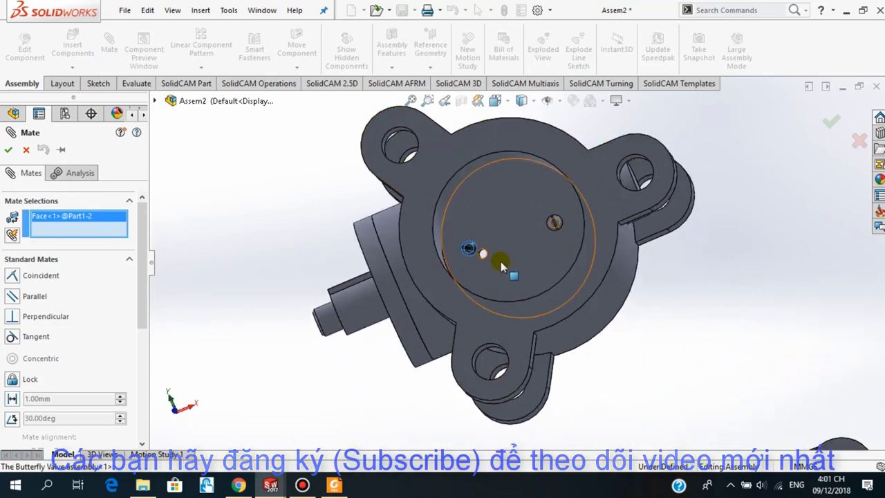
click(500, 261)
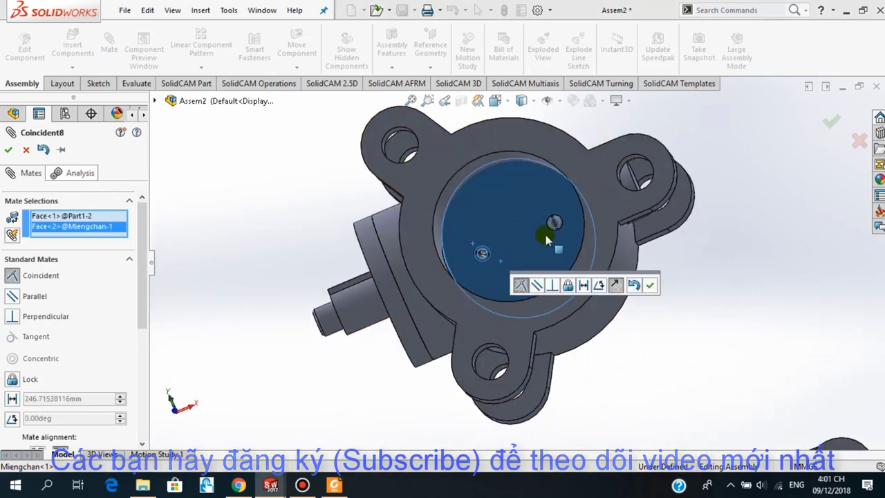
click(640, 283)
click(652, 286)
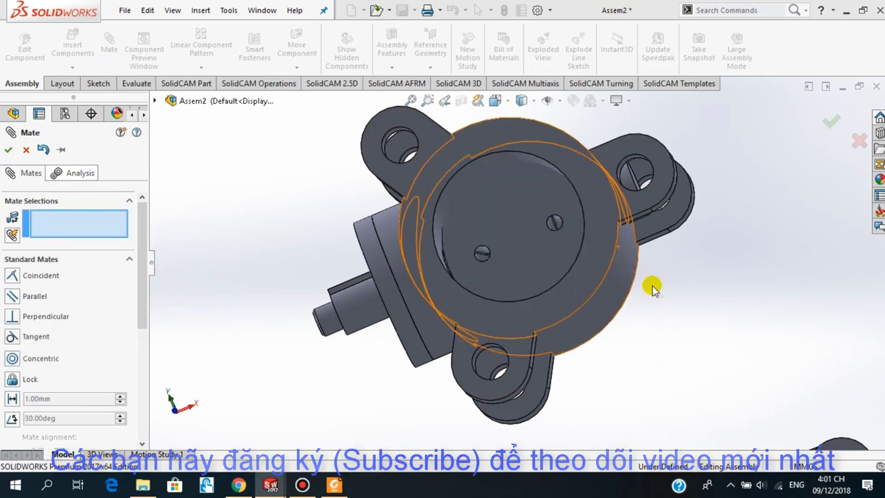
key(Escape)
scroll(369, 350, up, 3)
scroll(448, 346, up, 2)
mouse_move(448, 346)
middle_down()
mouse_move(474, 316)
mouse_move(462, 285)
middle_up()
Turn the valve body side-on and drag the shaft to test its rotation.
scroll(462, 284, down, 3)
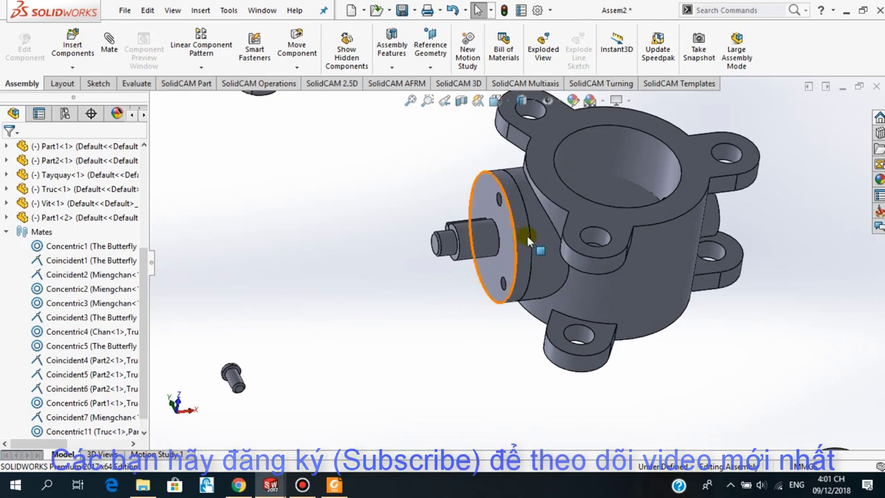
scroll(527, 239, down, 1)
scroll(515, 220, down, 2)
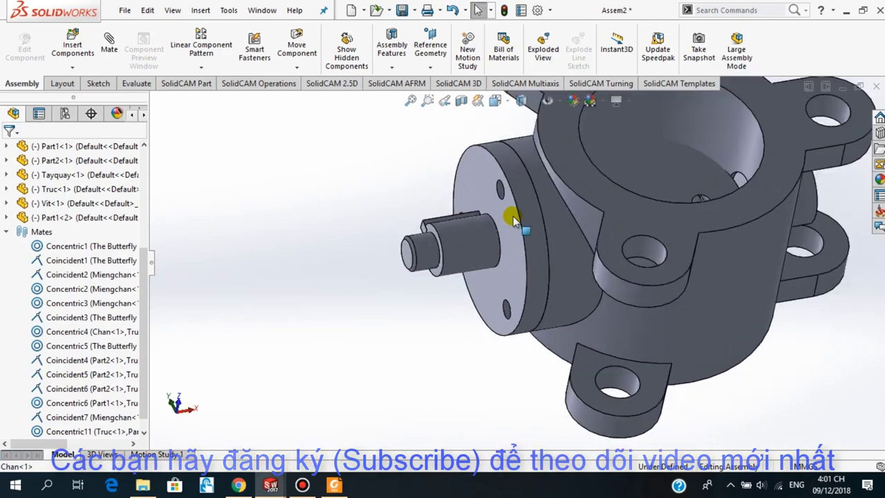
scroll(513, 216, up, 2)
middle_drag(543, 251, 524, 236)
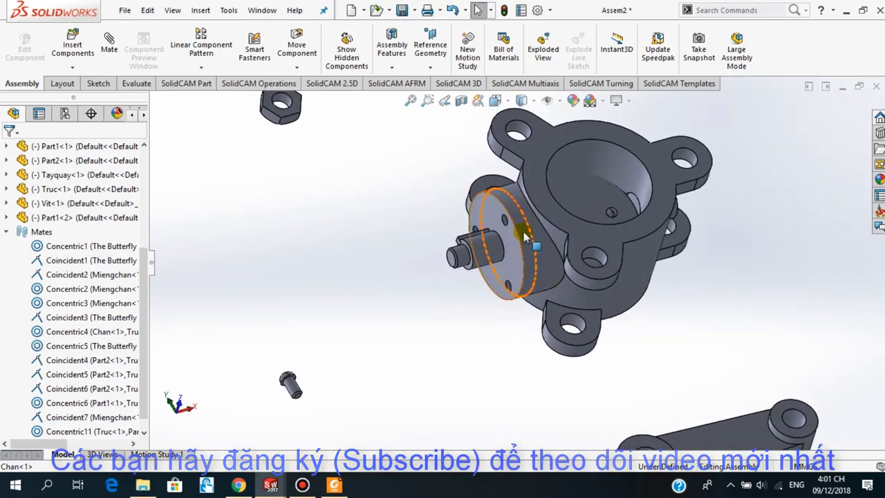
scroll(526, 237, up, 2)
middle_drag(504, 194, 484, 212)
scroll(480, 260, down, 2)
scroll(542, 253, down, 1)
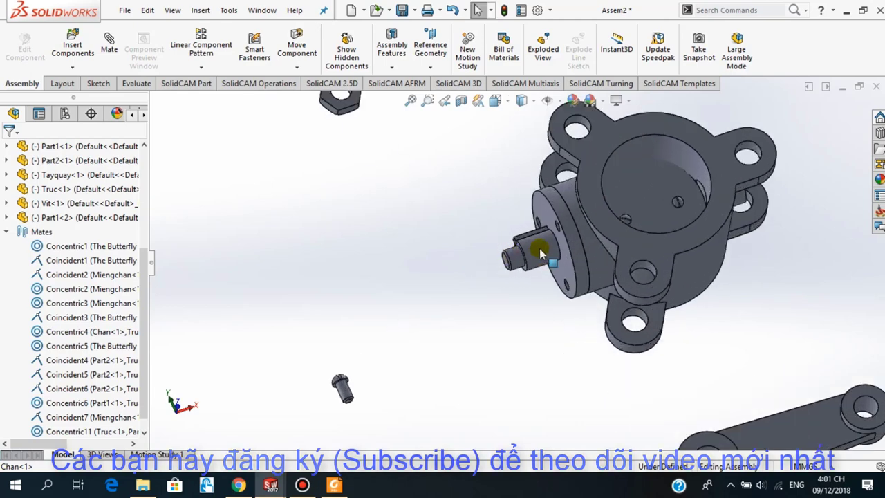
drag(541, 253, 543, 257)
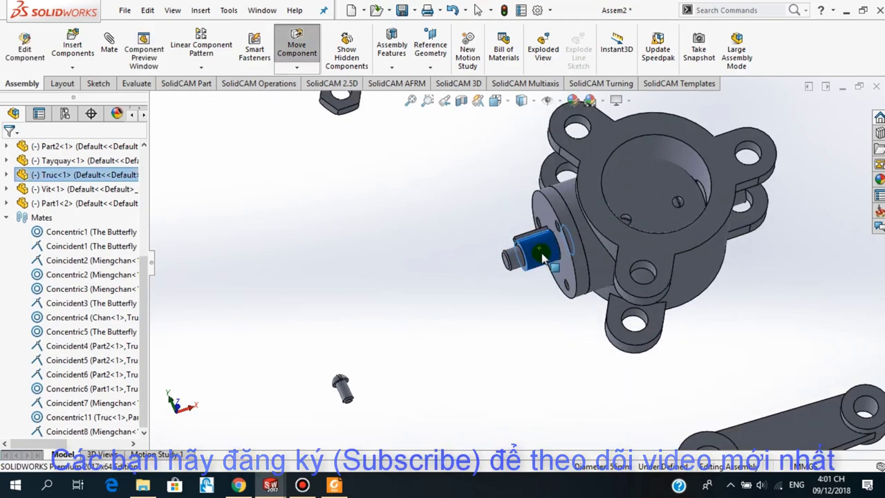
Orbit to a new angle and spin the shaft again to confirm it rotates freely.
middle_drag(543, 257, 642, 194)
scroll(643, 193, up, 2)
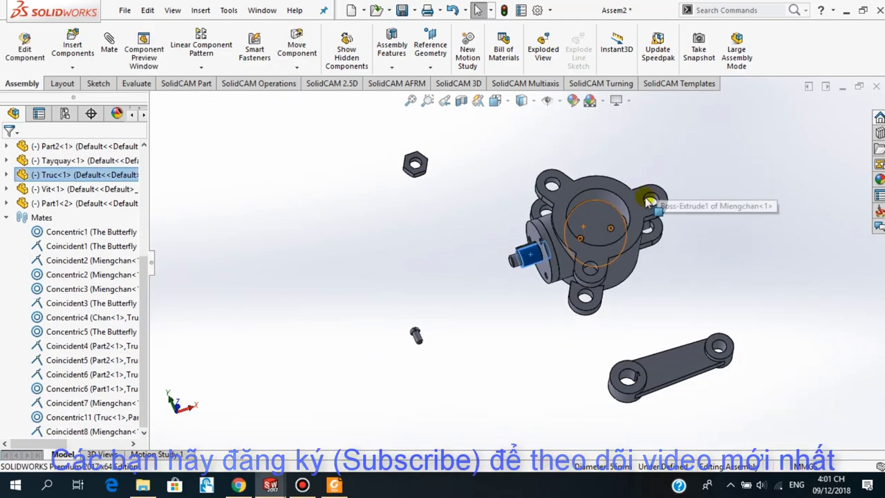
scroll(562, 242, down, 2)
mouse_move(561, 242)
middle_down()
mouse_move(583, 259)
mouse_move(440, 315)
middle_up()
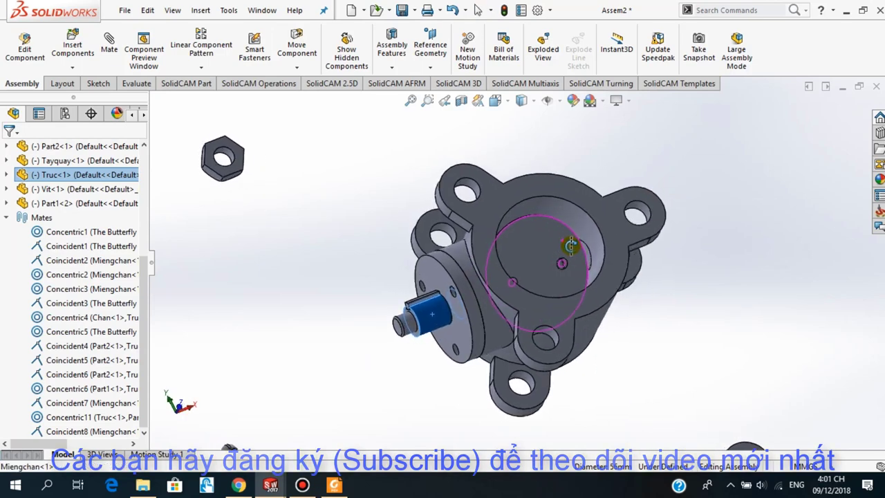
drag(427, 316, 430, 323)
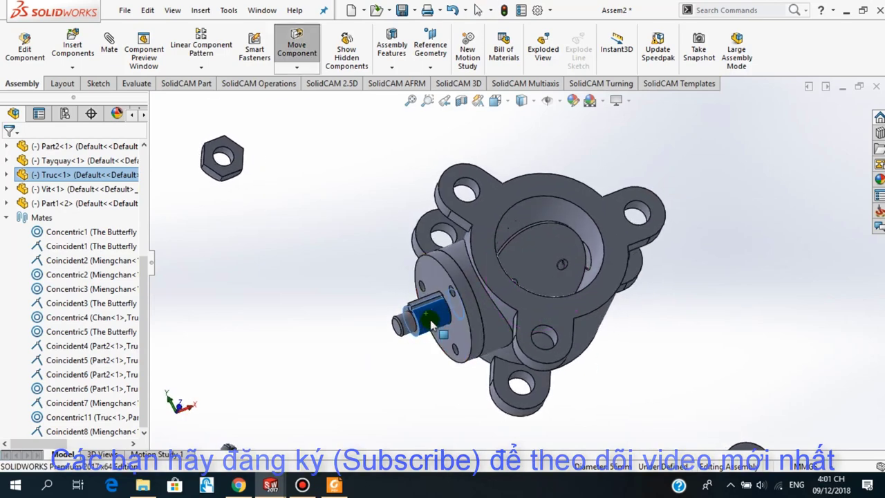
scroll(517, 253, down, 2)
scroll(579, 316, up, 3)
scroll(581, 324, up, 2)
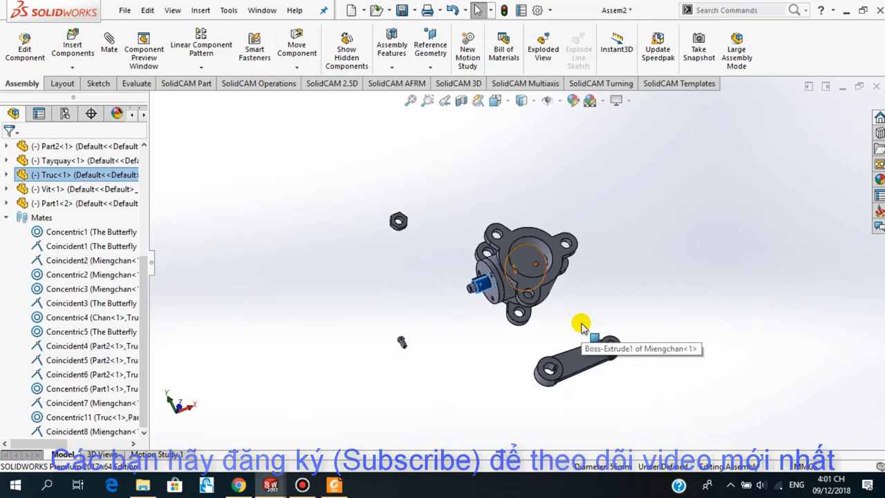
scroll(568, 298, down, 2)
Deselect the shaft and orbit the assembly to view the shaft end.
click(576, 300)
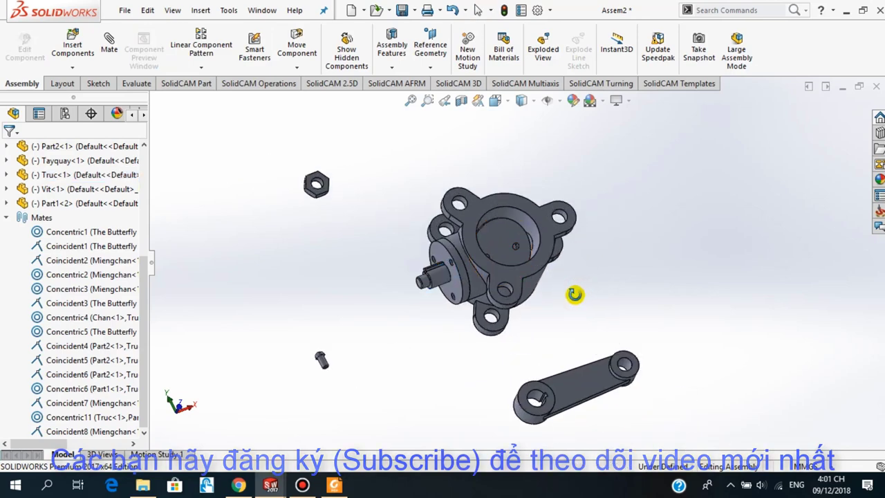
middle_drag(574, 293, 567, 288)
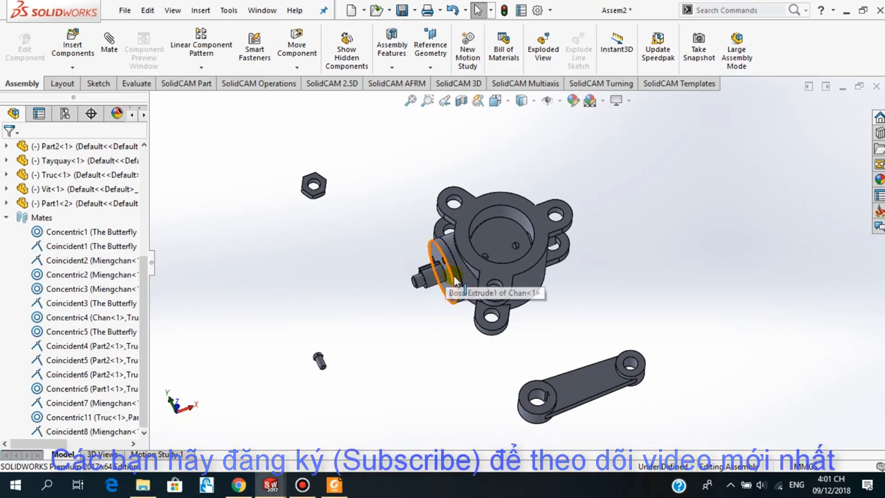
middle_drag(446, 275, 498, 220)
scroll(487, 218, down, 2)
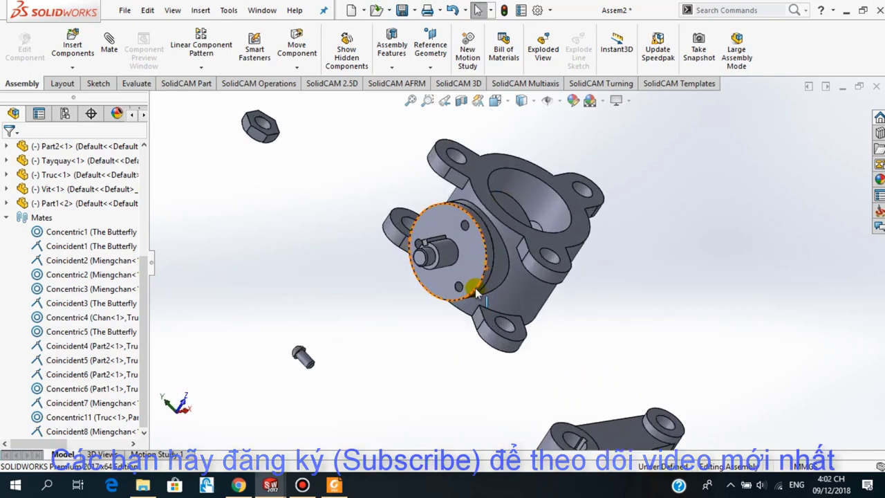
scroll(474, 219, down, 1)
scroll(391, 326, down, 1)
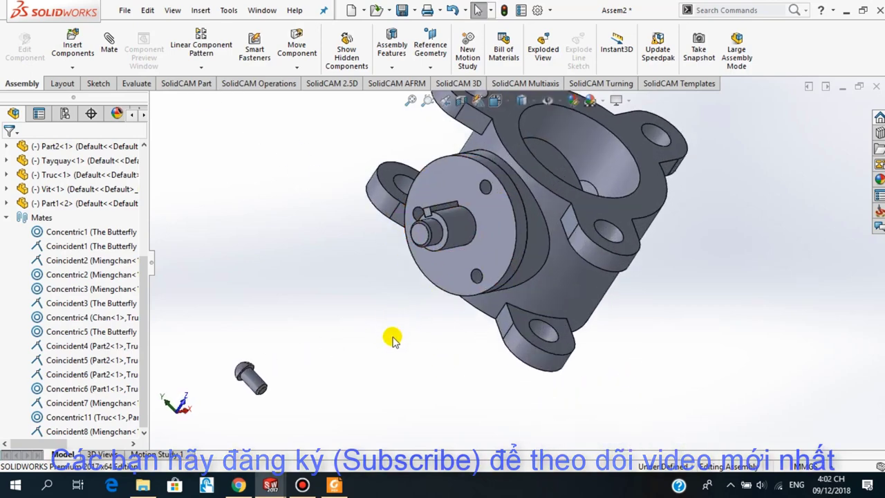
scroll(415, 329, up, 1)
scroll(398, 327, up, 1)
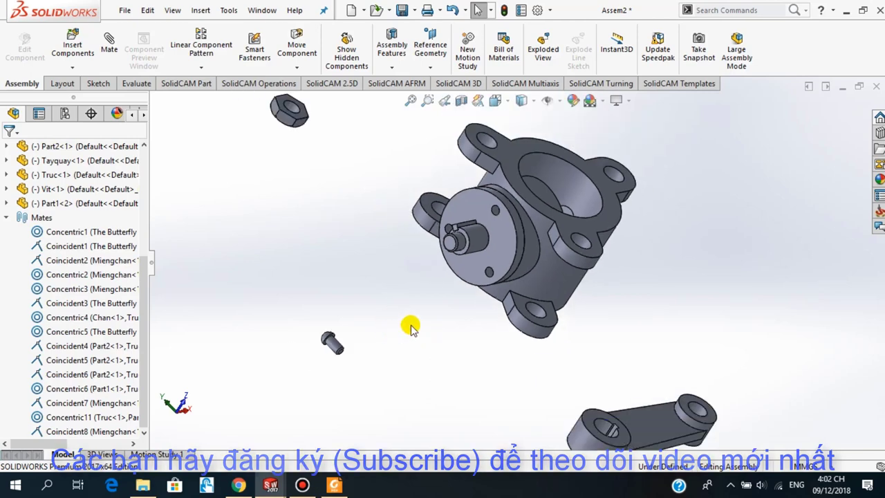
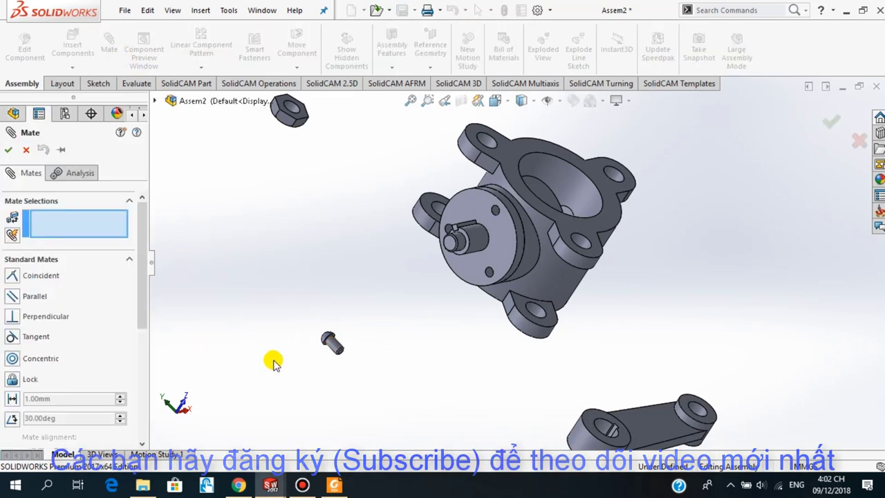
Mate the first screw's shank concentric with the hole in the housing's front disk.
click(332, 343)
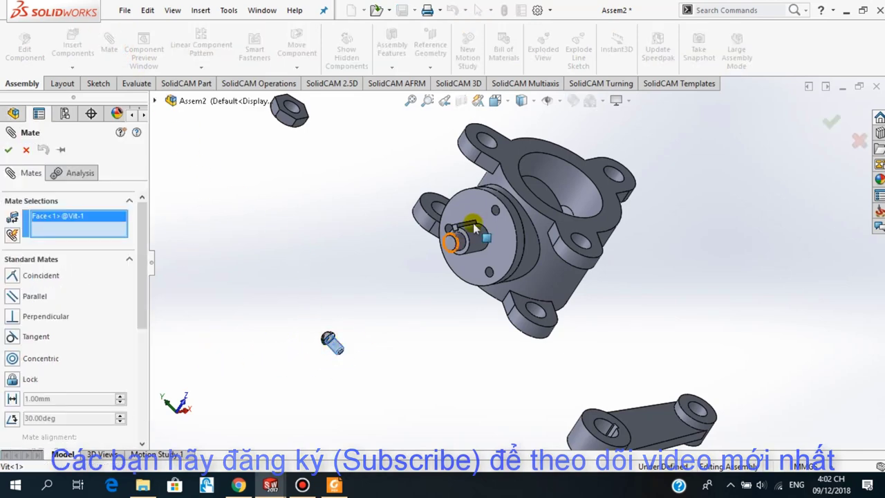
scroll(474, 230, down, 2)
scroll(502, 226, down, 2)
scroll(546, 235, down, 2)
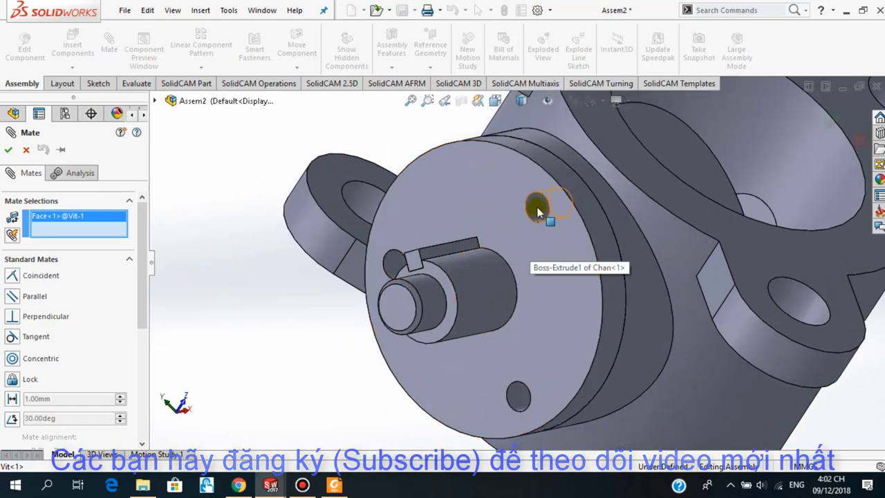
click(537, 210)
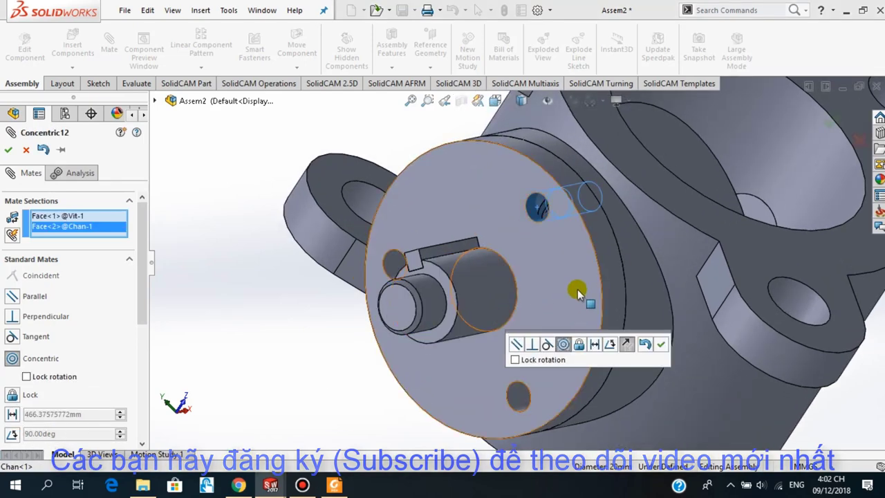
click(660, 345)
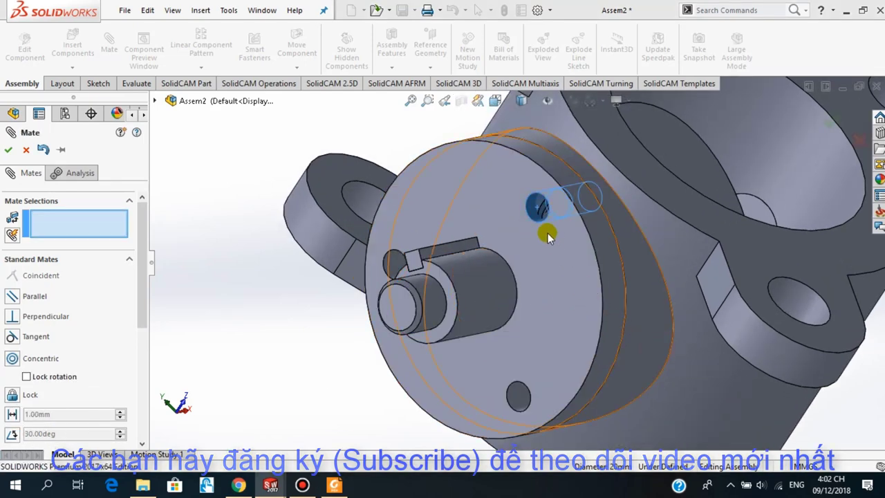
key(Escape)
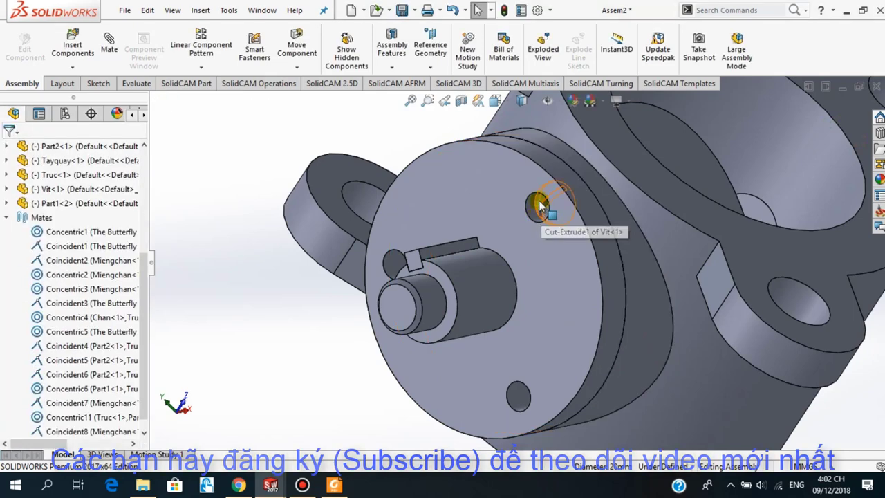
Seat the screw head's underside flush against the housing face with a Coincident mate.
drag(539, 204, 323, 242)
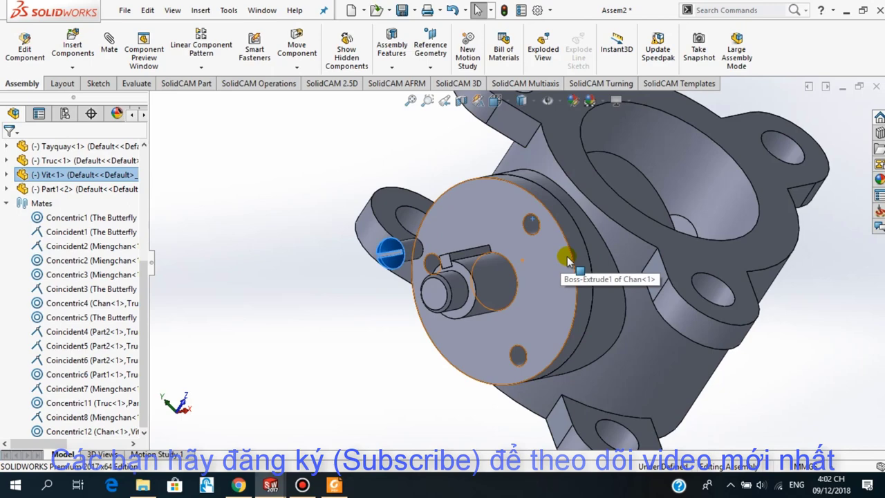
middle_drag(563, 257, 467, 305)
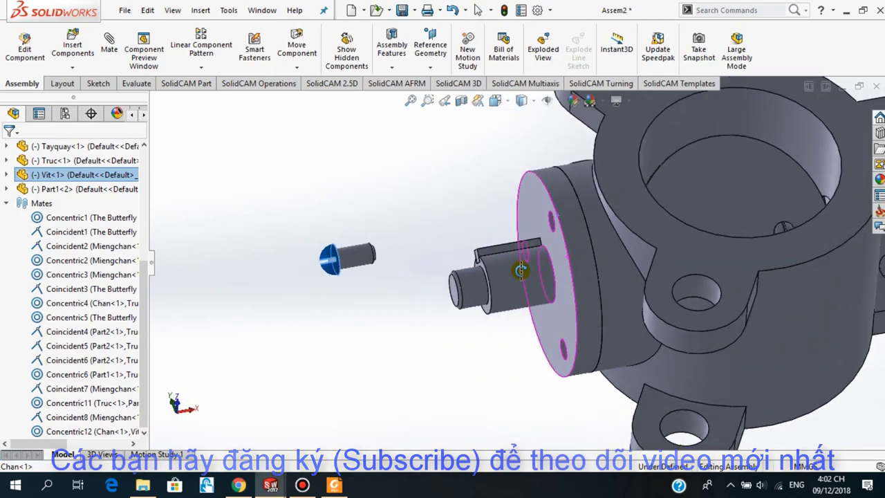
click(454, 316)
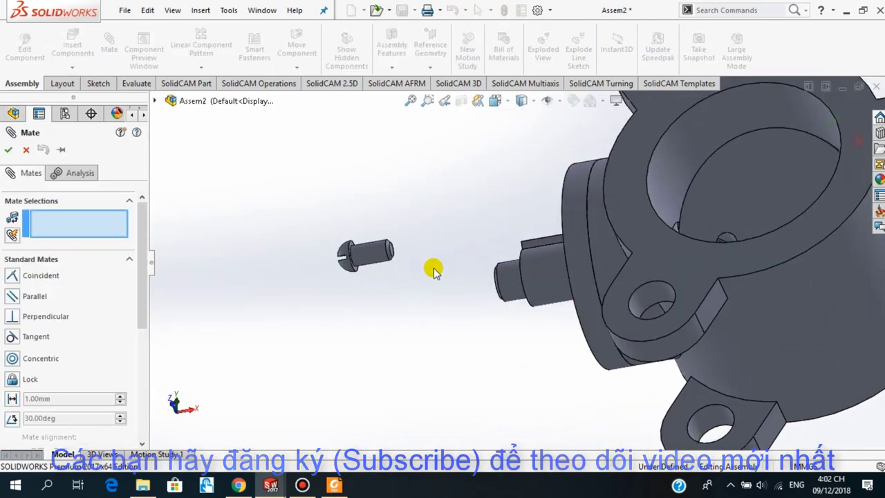
middle_drag(433, 267, 339, 279)
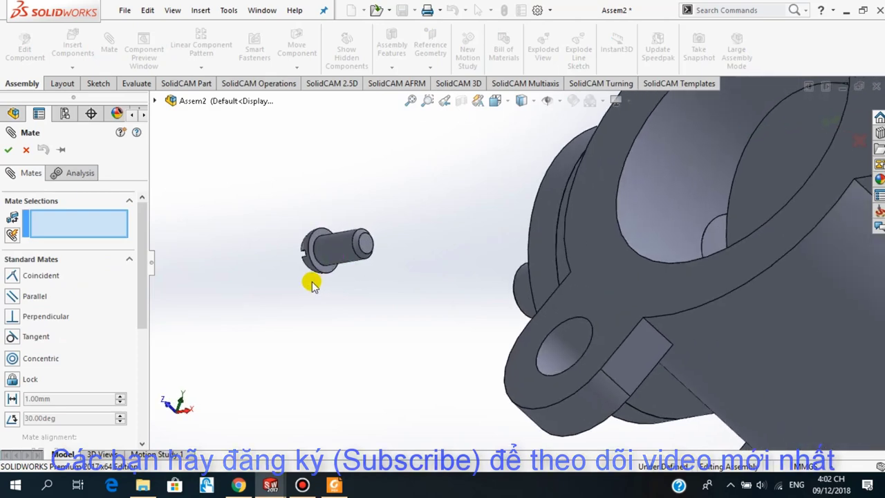
scroll(310, 283, down, 3)
click(375, 260)
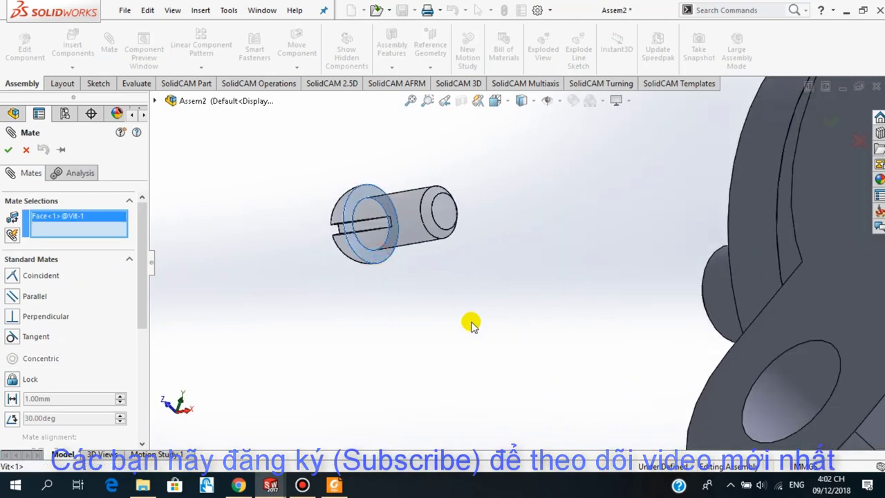
scroll(470, 322, up, 3)
scroll(562, 316, up, 3)
mouse_move(676, 270)
middle_down()
mouse_move(740, 270)
mouse_move(774, 259)
mouse_move(760, 262)
middle_up()
click(551, 266)
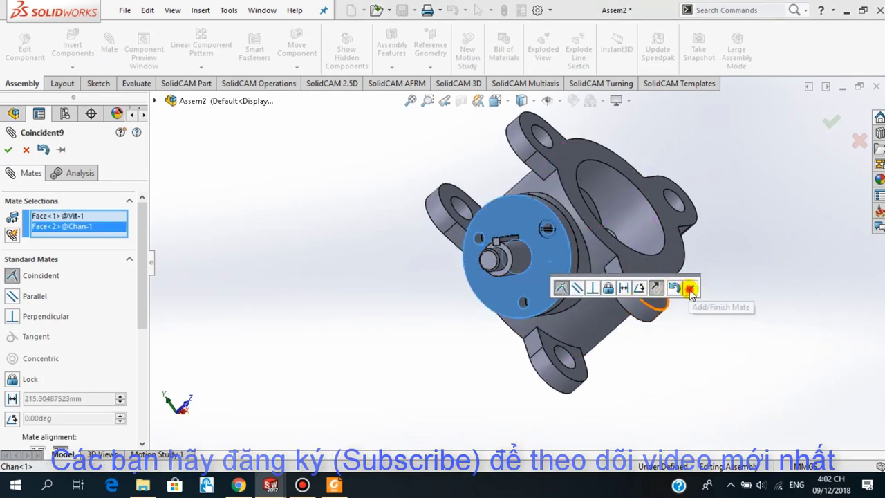
click(691, 289)
right_click(786, 339)
Drag out screw copies Vit<2> and Vit<3>, leaving them unmated beside the housing.
scroll(740, 325, down, 2)
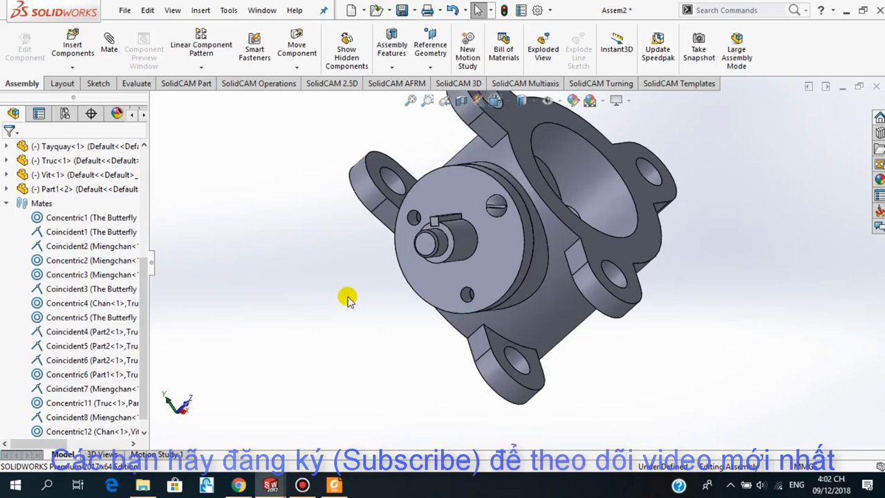
mouse_move(348, 298)
middle_down()
mouse_move(307, 277)
mouse_move(306, 329)
mouse_move(280, 317)
mouse_move(293, 311)
mouse_move(369, 333)
middle_up()
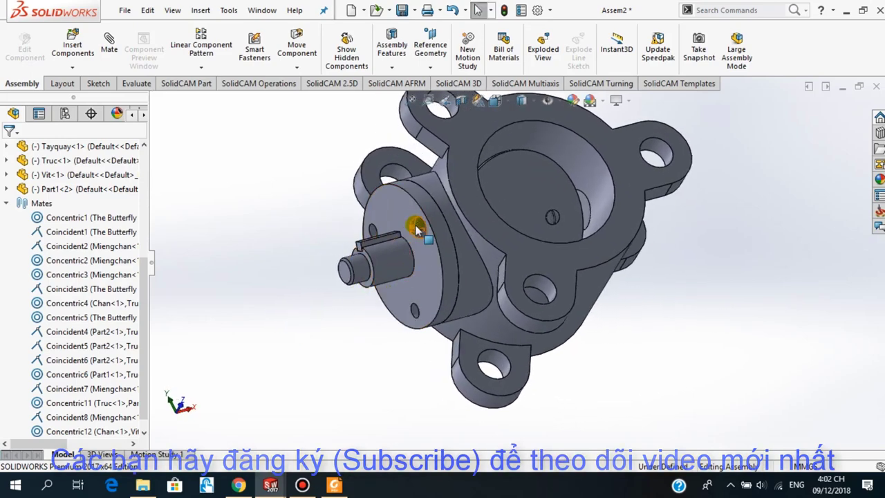
mouse_move(415, 227)
mouse_down()
mouse_move(293, 191)
mouse_move(402, 370)
mouse_up()
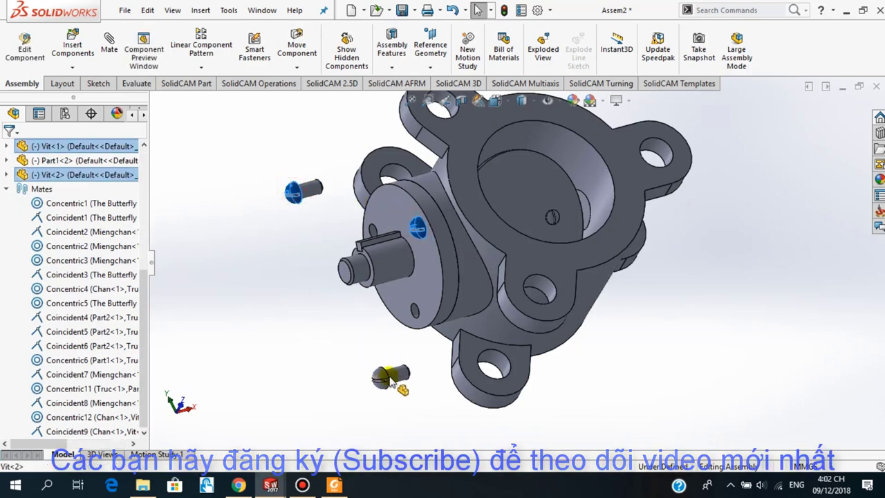
click(267, 311)
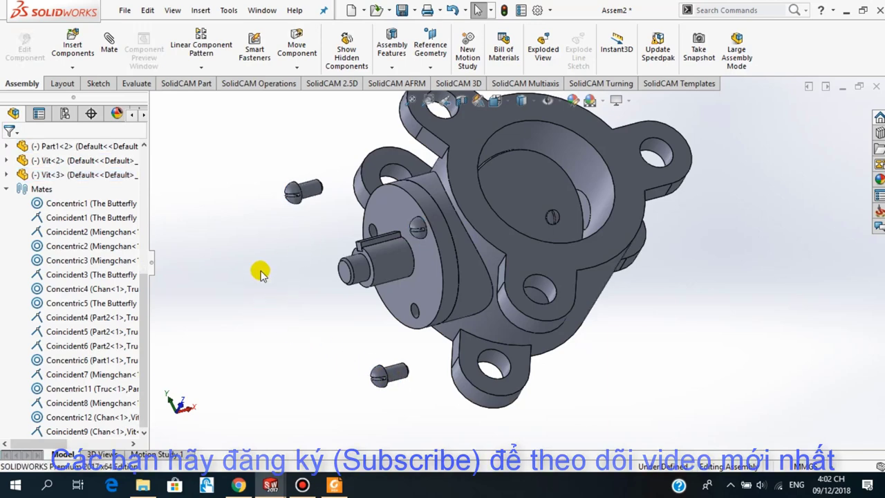
mouse_move(260, 273)
middle_down()
mouse_move(249, 256)
mouse_move(263, 276)
middle_up()
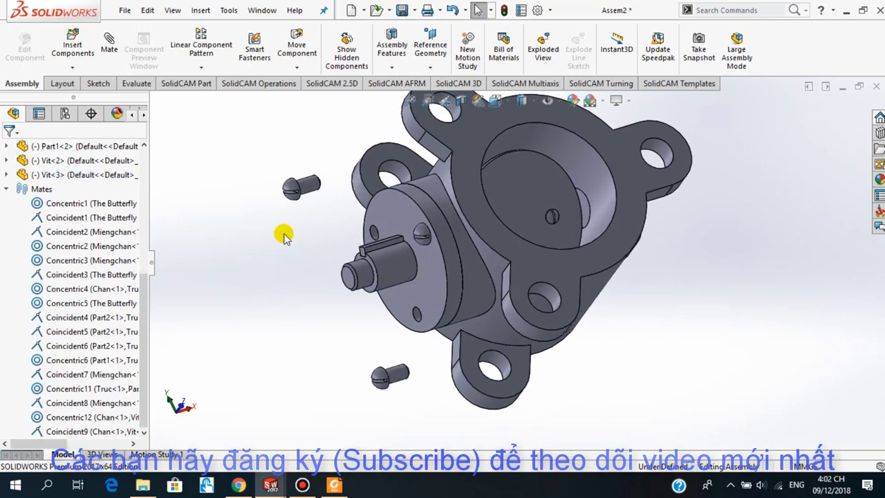
Mate screw Vit<2>'s shank concentric with another housing hole.
click(108, 50)
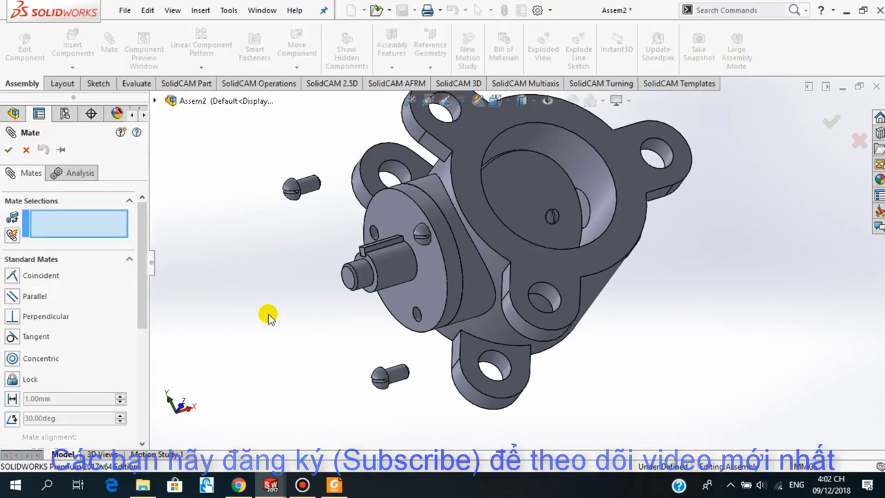
click(308, 193)
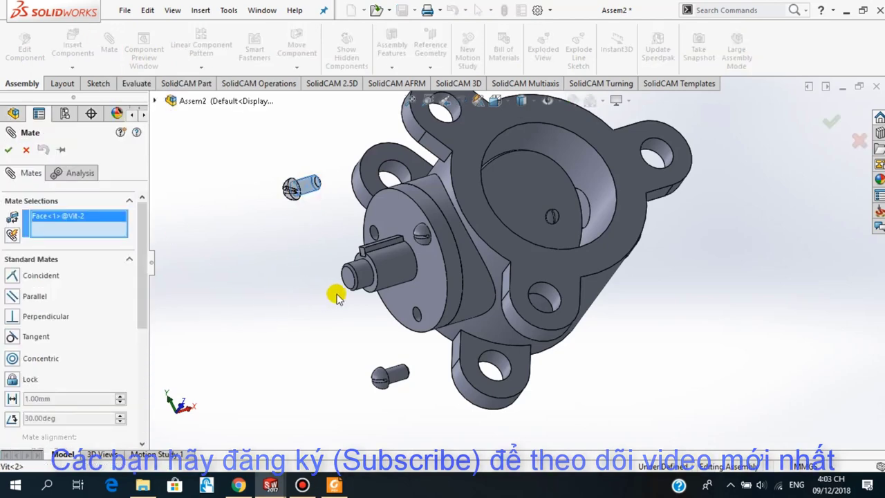
scroll(371, 243, down, 3)
click(419, 231)
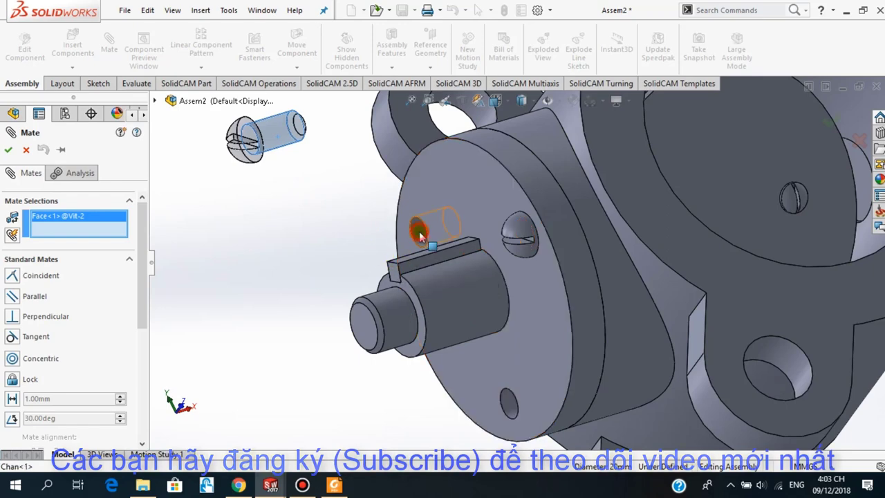
key(f)
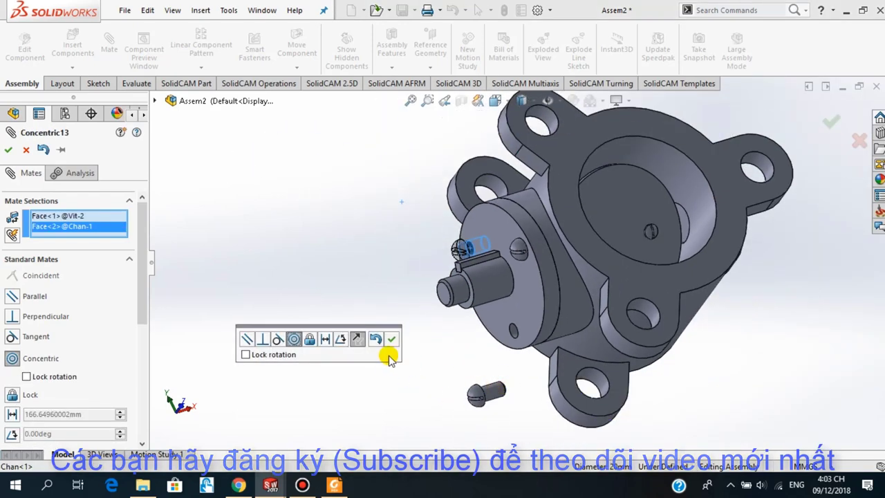
click(391, 340)
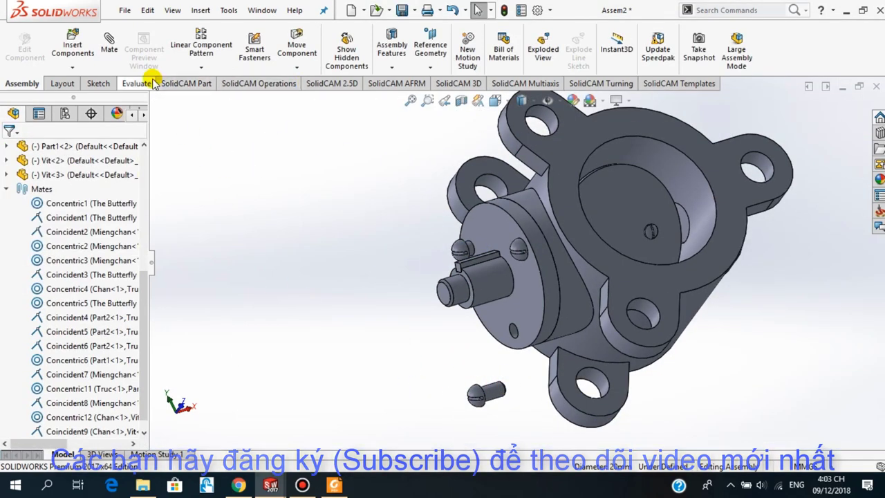
Start another mate, view the shaft end, then cancel without adding anything.
click(109, 57)
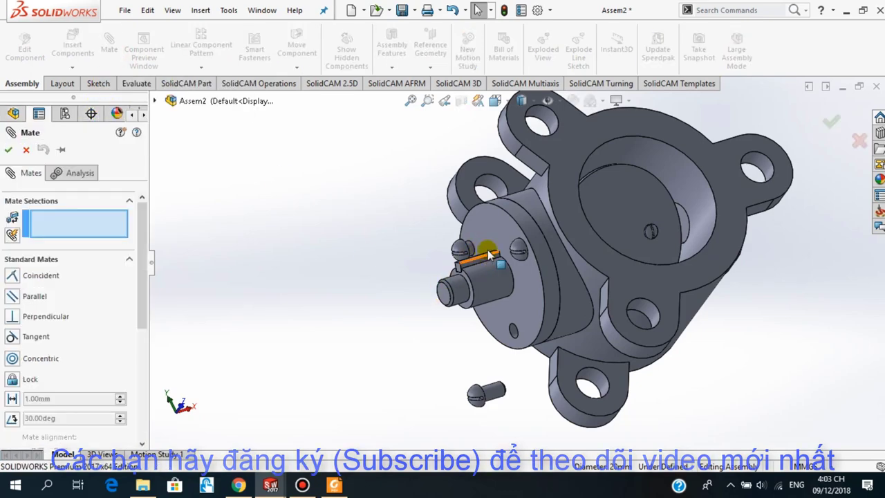
scroll(544, 232, down, 5)
mouse_move(543, 233)
middle_down()
mouse_move(482, 241)
mouse_move(464, 257)
middle_up()
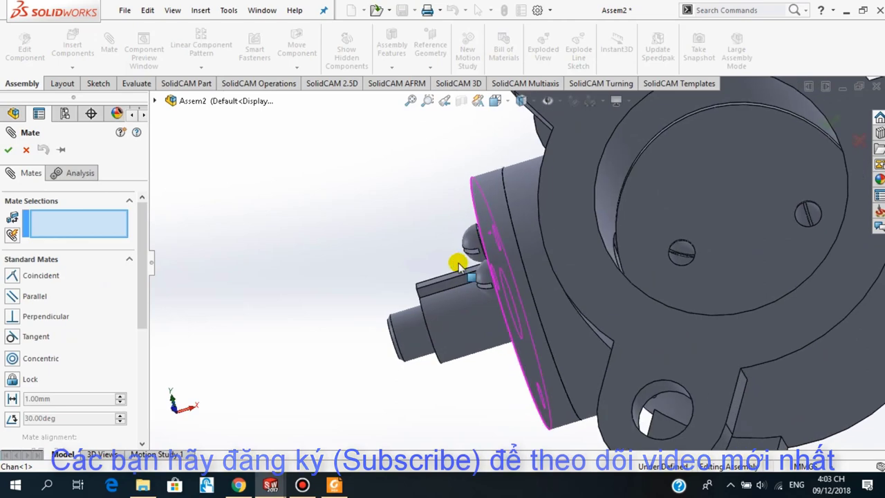
scroll(463, 257, down, 3)
scroll(475, 239, down, 2)
scroll(498, 252, up, 3)
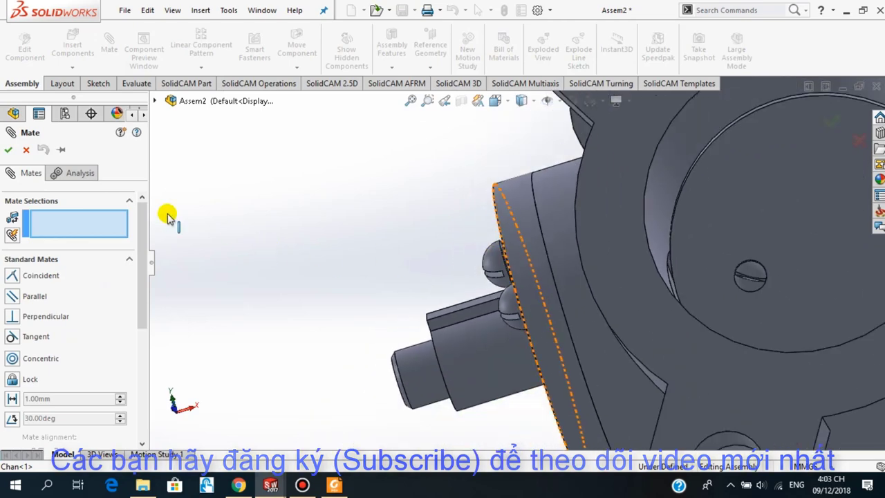
click(28, 150)
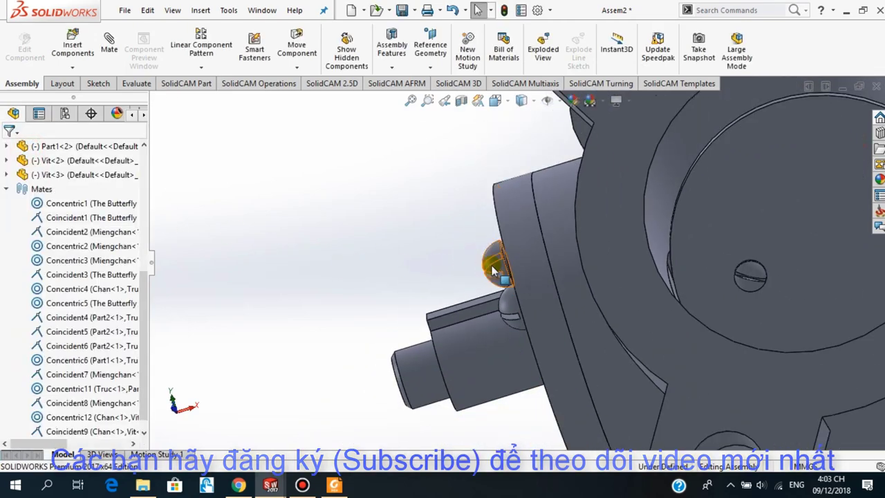
Seat Vit<2>'s head flush on the housing face with coincident mate Coincident10.
drag(494, 271, 370, 282)
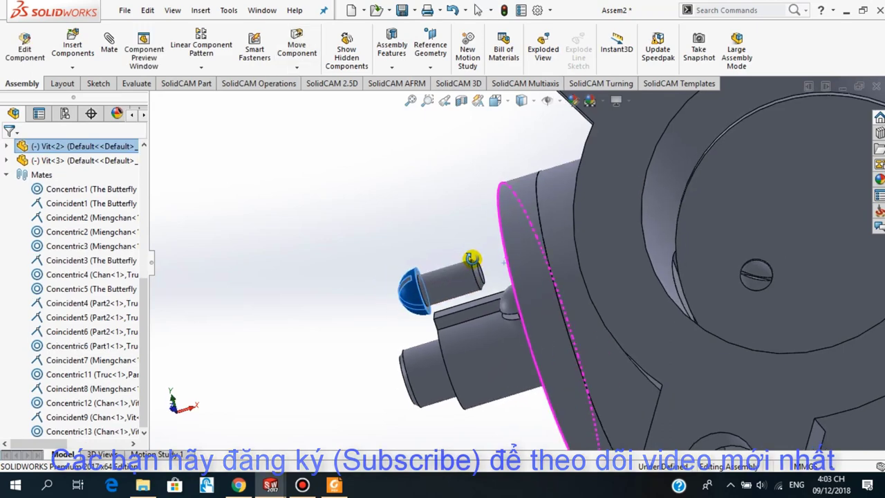
middle_drag(472, 258, 390, 280)
click(390, 280)
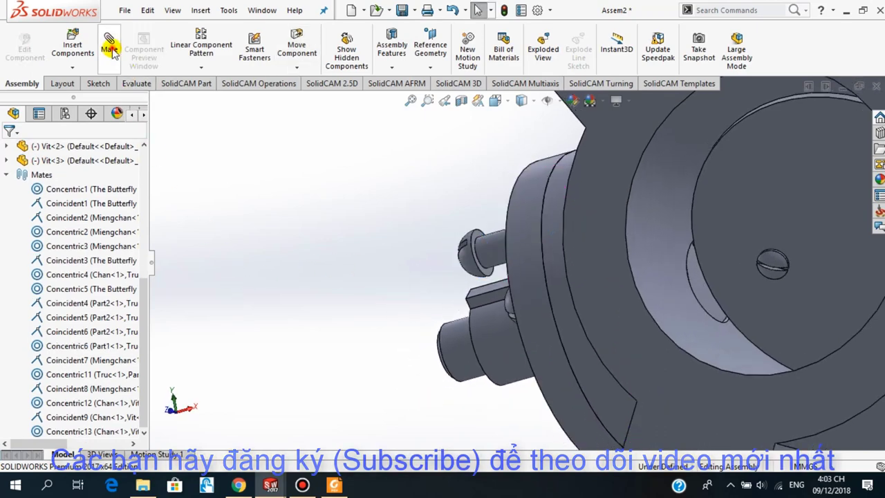
scroll(506, 232, down, 2)
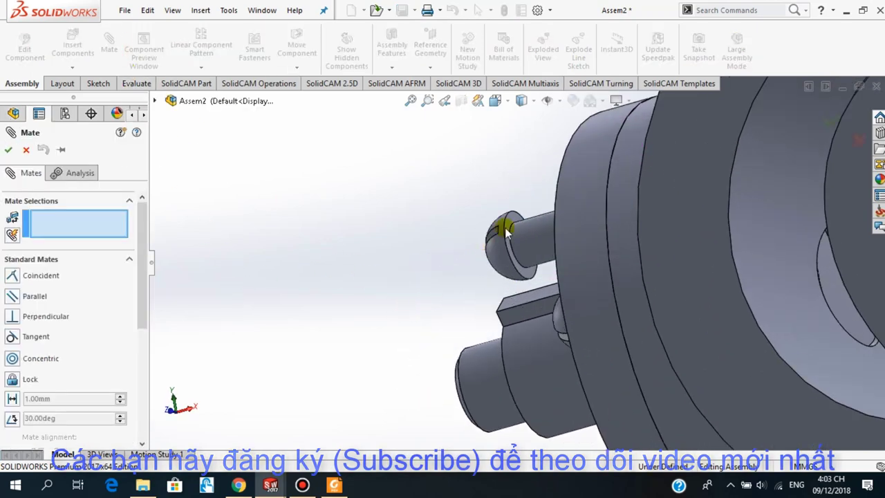
click(515, 221)
scroll(411, 311, up, 4)
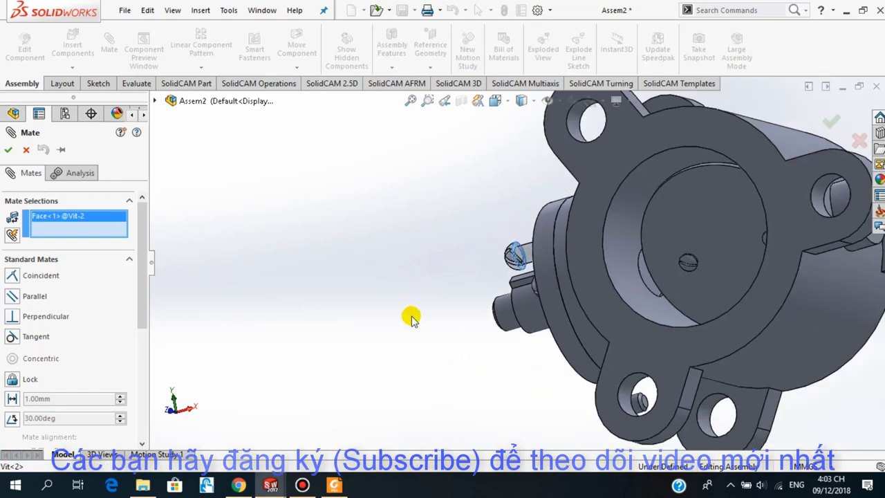
middle_drag(557, 303, 602, 242)
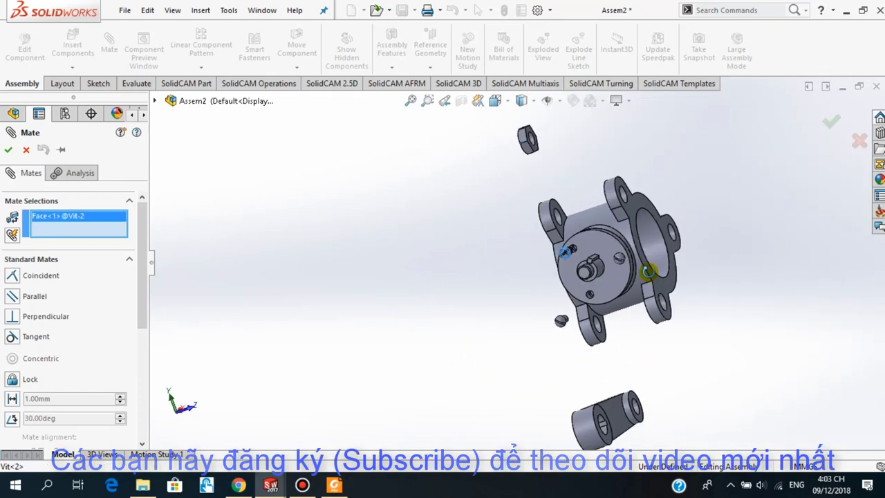
click(593, 248)
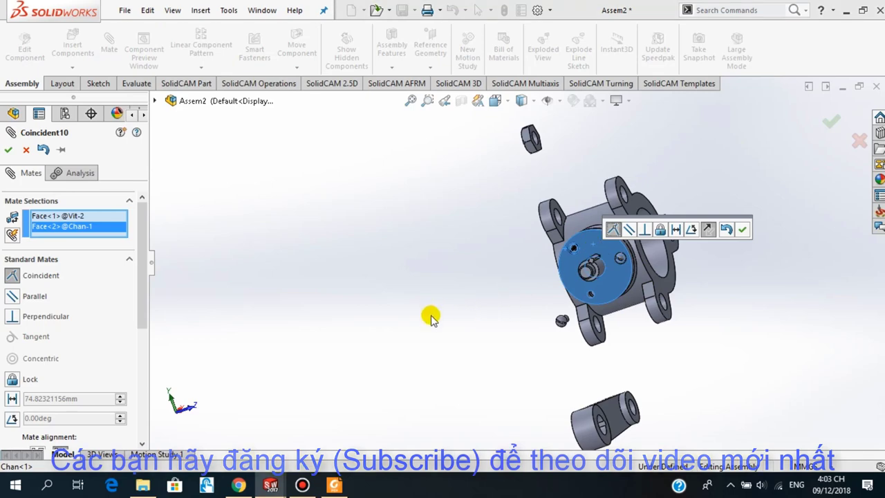
click(741, 228)
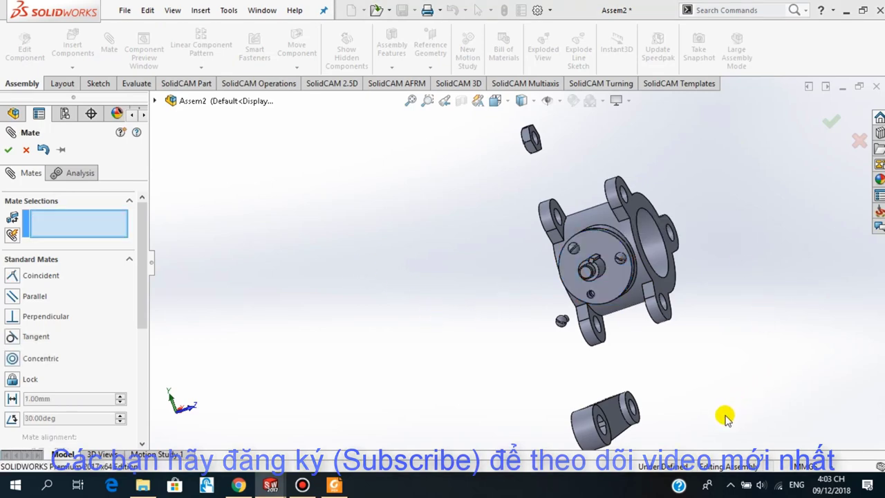
key(Escape)
mouse_move(707, 389)
middle_down()
mouse_move(636, 328)
mouse_move(544, 331)
middle_up()
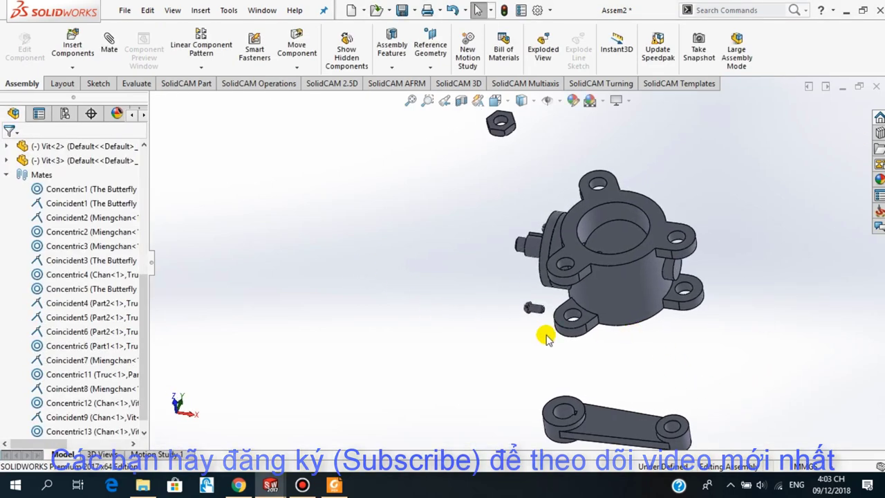
Mate screw Vit<3>'s shank concentric with the hole on the round flange.
scroll(546, 323, down, 3)
scroll(555, 312, down, 3)
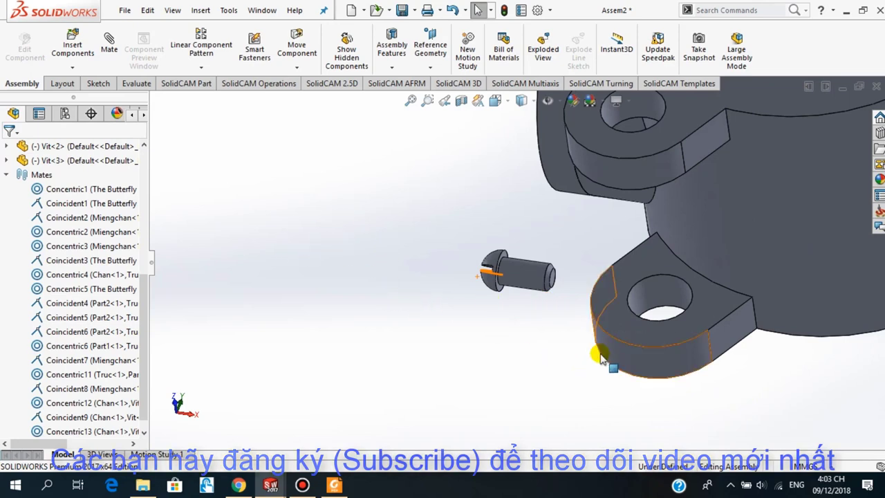
click(509, 280)
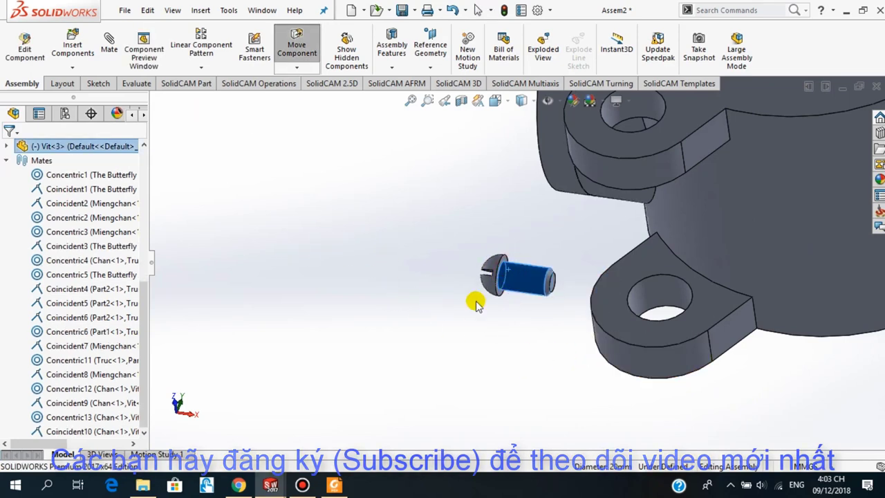
click(447, 316)
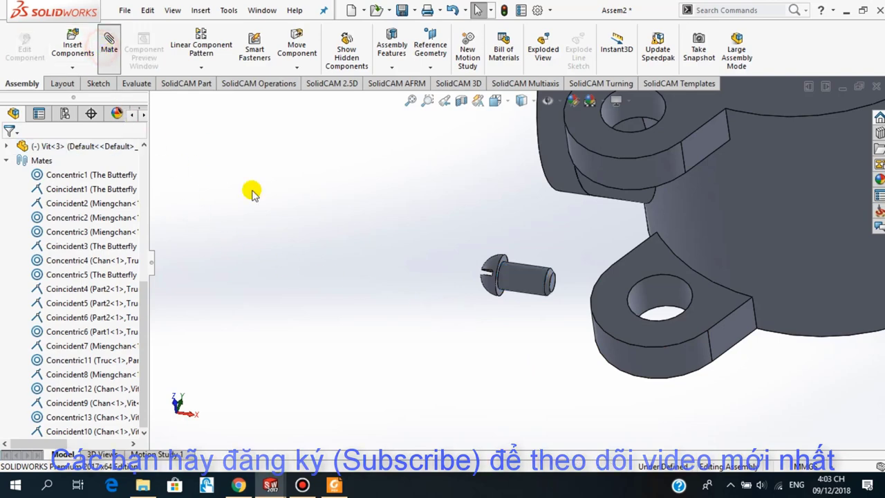
click(525, 282)
scroll(551, 314, up, 3)
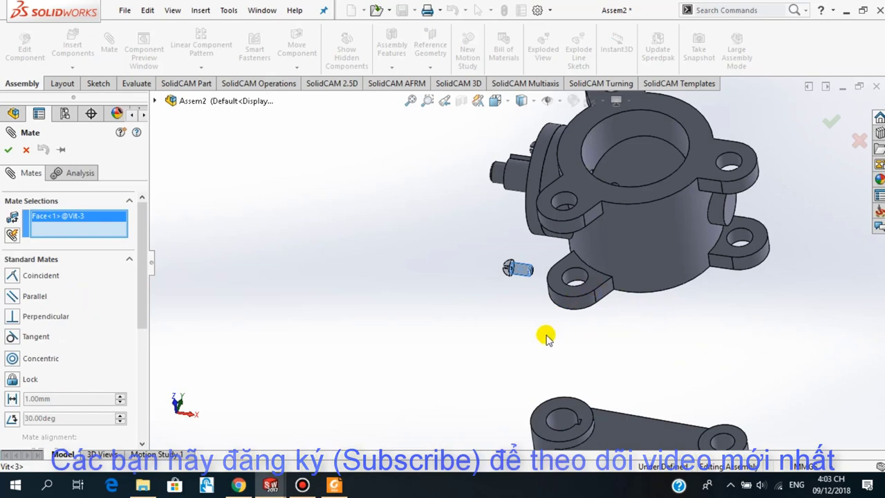
mouse_move(546, 337)
middle_down()
mouse_move(545, 326)
mouse_move(520, 308)
middle_up()
scroll(507, 213, down, 3)
scroll(567, 302, down, 2)
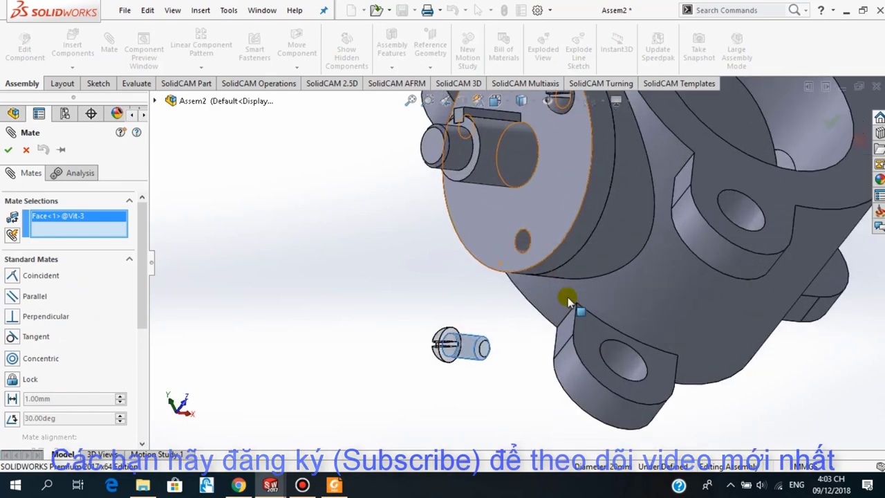
scroll(567, 302, down, 2)
click(483, 191)
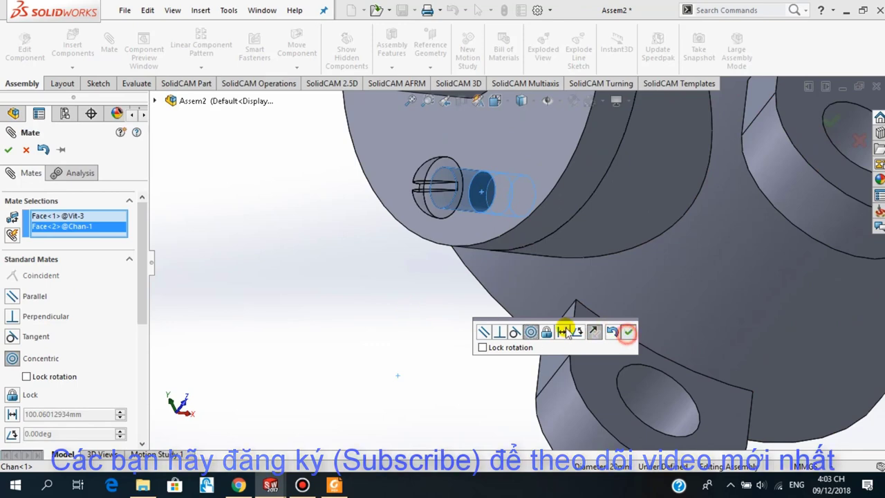
key(Return)
key(Return)
Make Vit<3>'s head coincident with the housing's round flange face.
scroll(567, 247, up, 2)
scroll(576, 219, up, 2)
scroll(579, 223, up, 2)
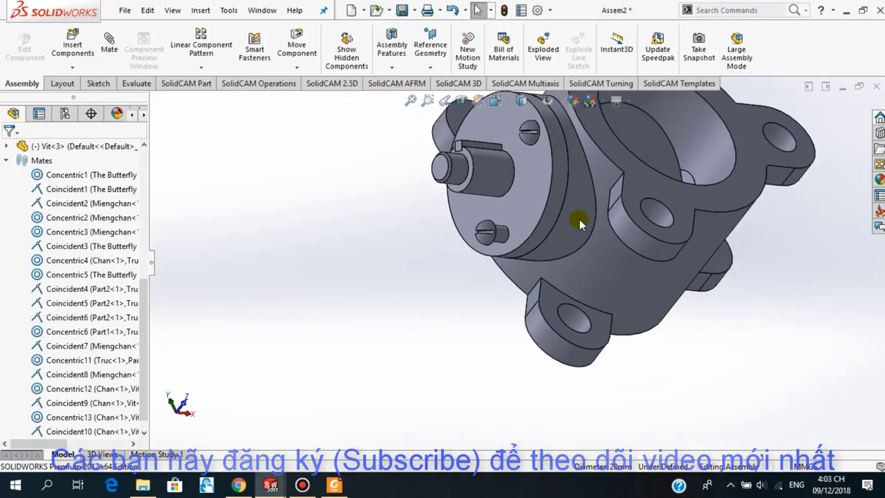
middle_drag(579, 222, 512, 246)
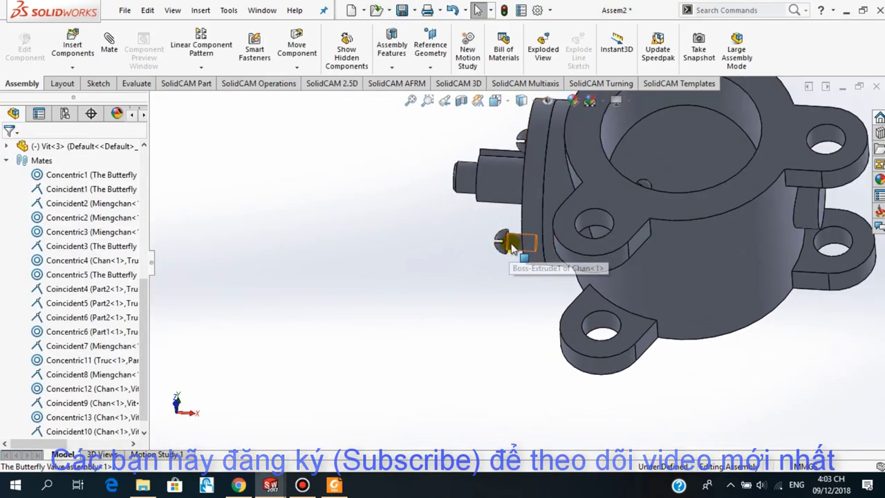
drag(511, 246, 415, 249)
scroll(415, 249, down, 2)
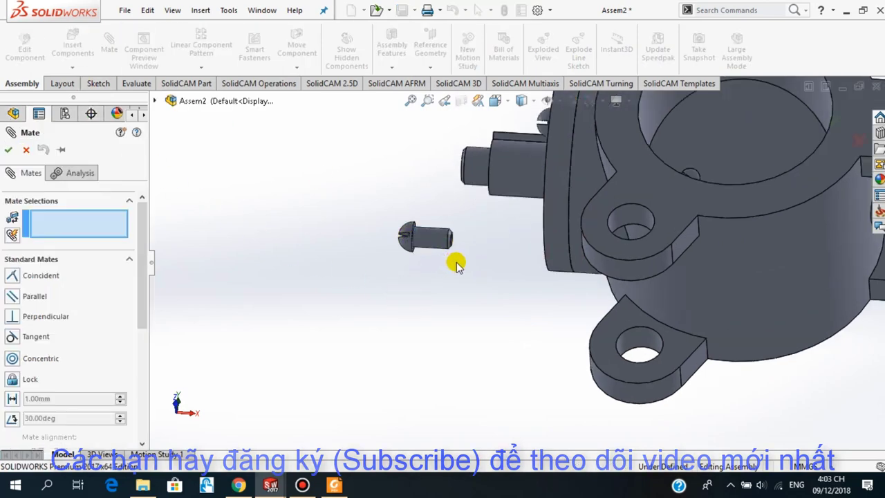
scroll(452, 263, down, 1)
scroll(446, 265, down, 2)
middle_drag(510, 232, 484, 232)
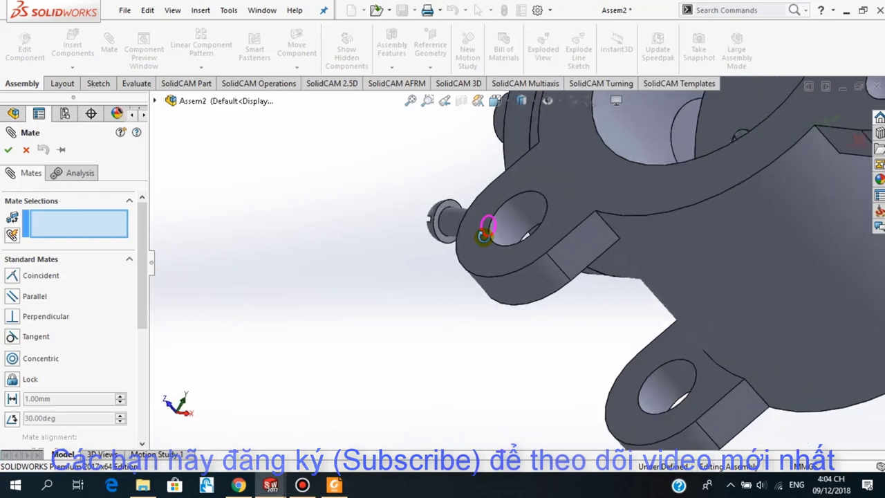
scroll(423, 249, down, 2)
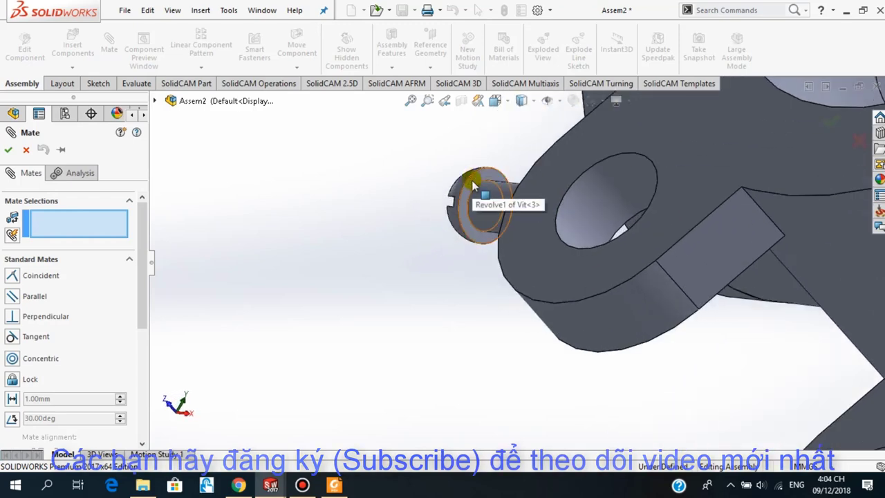
click(476, 188)
scroll(467, 247, up, 2)
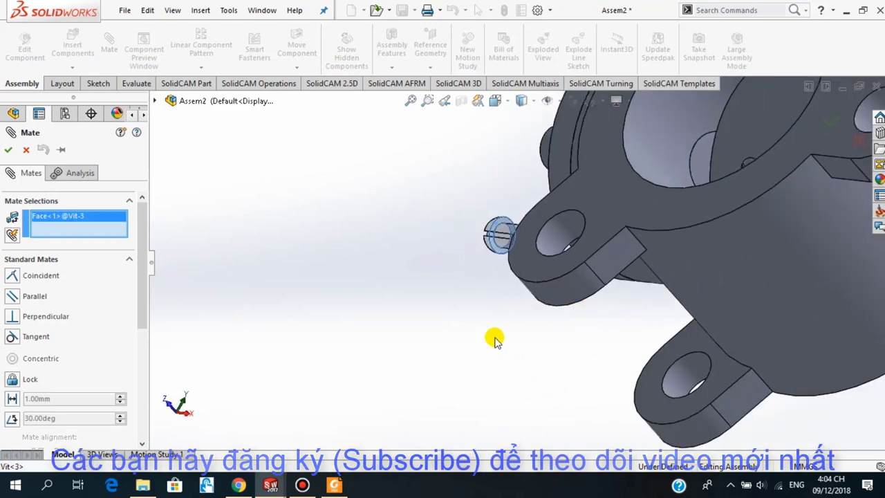
mouse_move(494, 339)
middle_down()
mouse_move(569, 339)
mouse_move(585, 350)
middle_up()
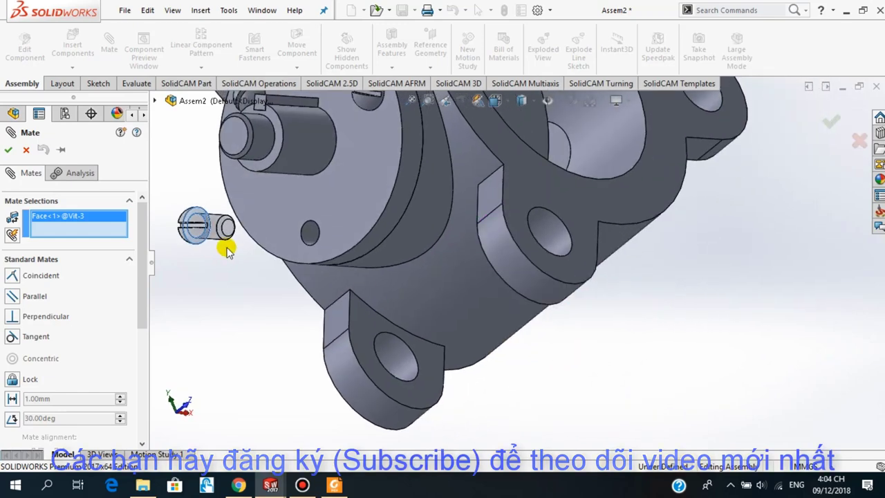
scroll(263, 262, up, 3)
scroll(389, 283, down, 3)
mouse_move(389, 283)
middle_down()
mouse_move(460, 288)
mouse_move(523, 247)
middle_up()
click(571, 214)
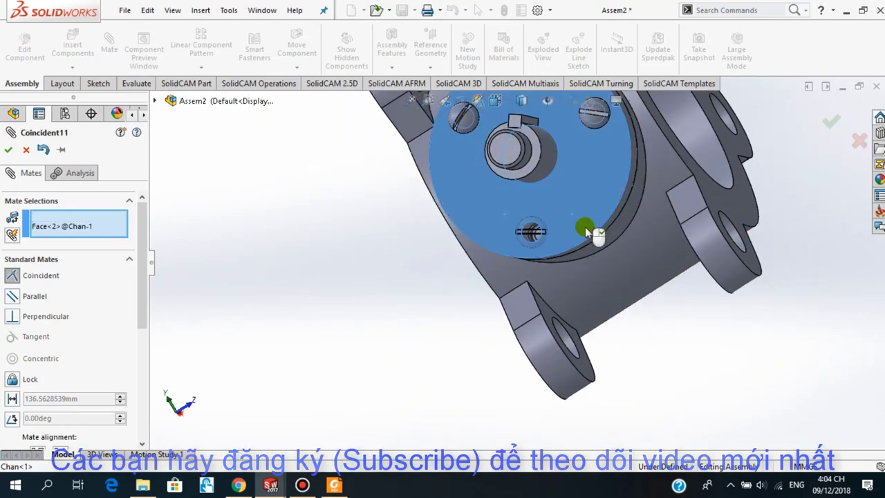
click(585, 227)
scroll(584, 227, up, 3)
click(730, 211)
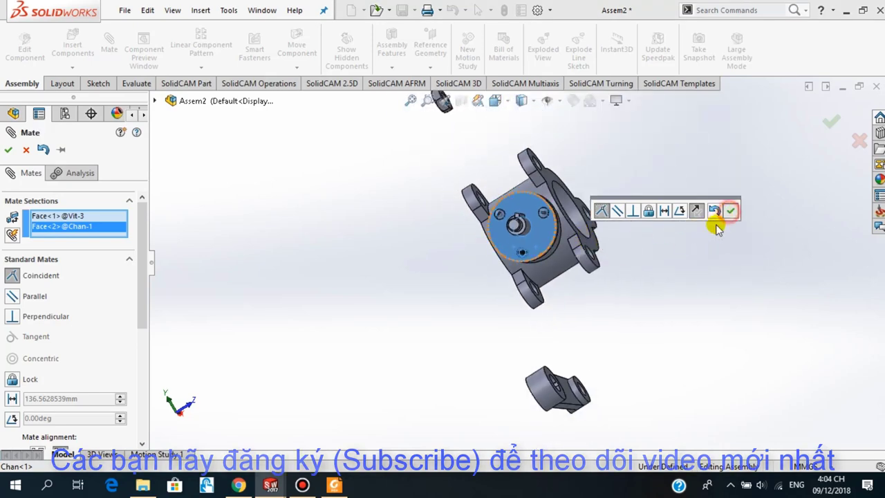
key(Return)
Spin shaft Truc<1> with the butterfly disc to confirm it rotates freely.
mouse_move(620, 248)
middle_down()
mouse_move(592, 189)
mouse_move(626, 191)
mouse_move(587, 248)
mouse_move(603, 223)
mouse_move(622, 233)
mouse_move(626, 219)
mouse_move(509, 197)
middle_up()
scroll(581, 232, down, 2)
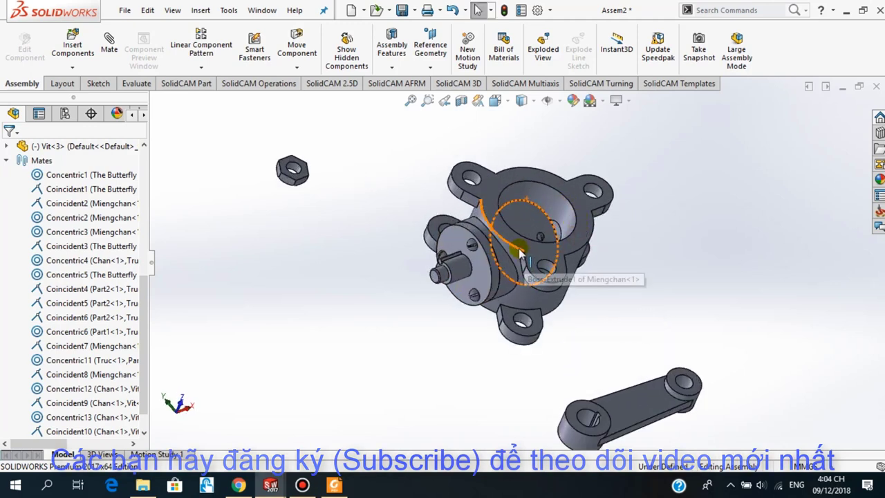
middle_drag(510, 243, 460, 384)
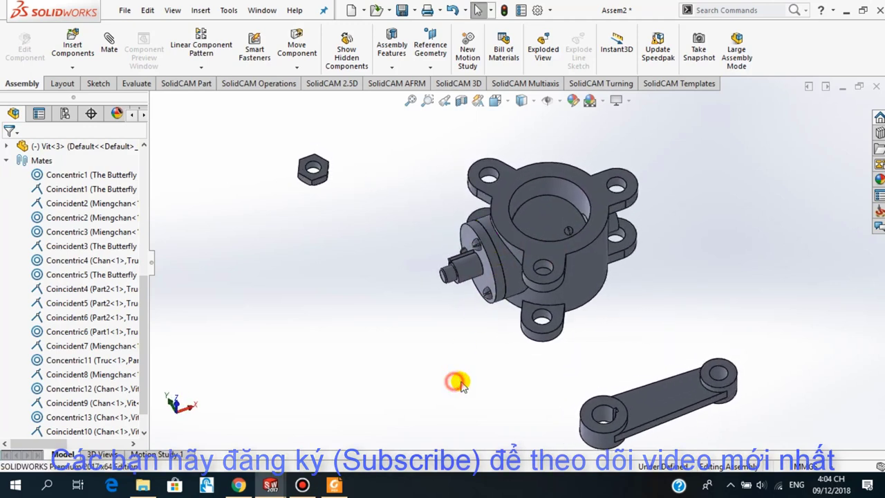
scroll(537, 378, up, 2)
mouse_move(598, 275)
middle_down()
mouse_move(613, 310)
mouse_move(530, 233)
middle_up()
scroll(529, 242, down, 2)
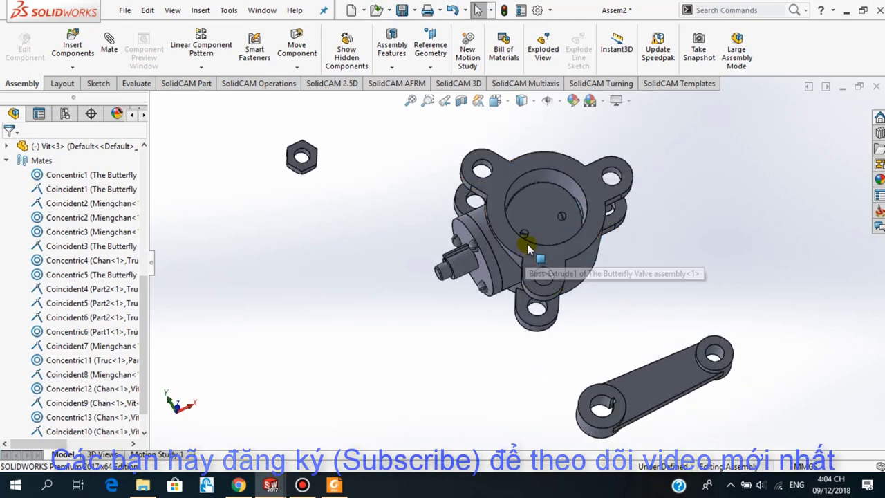
drag(458, 266, 477, 283)
click(418, 342)
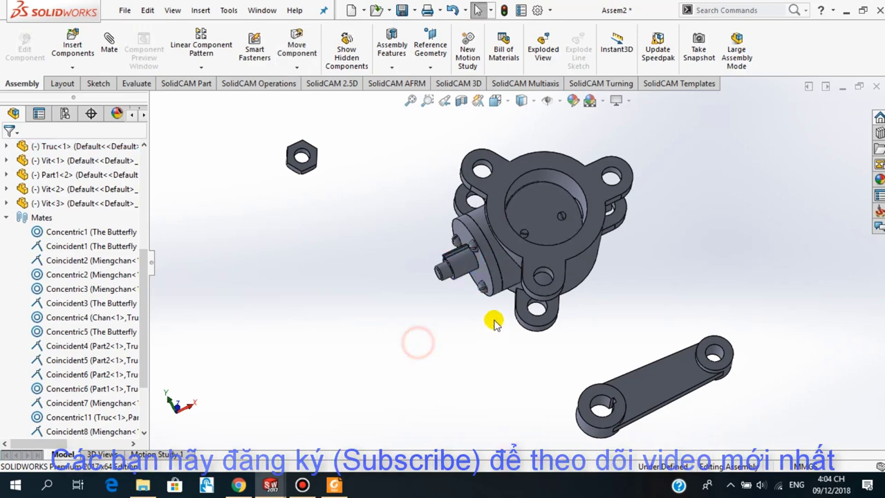
mouse_move(446, 372)
middle_down()
mouse_move(447, 299)
mouse_move(474, 306)
middle_up()
scroll(492, 255, down, 3)
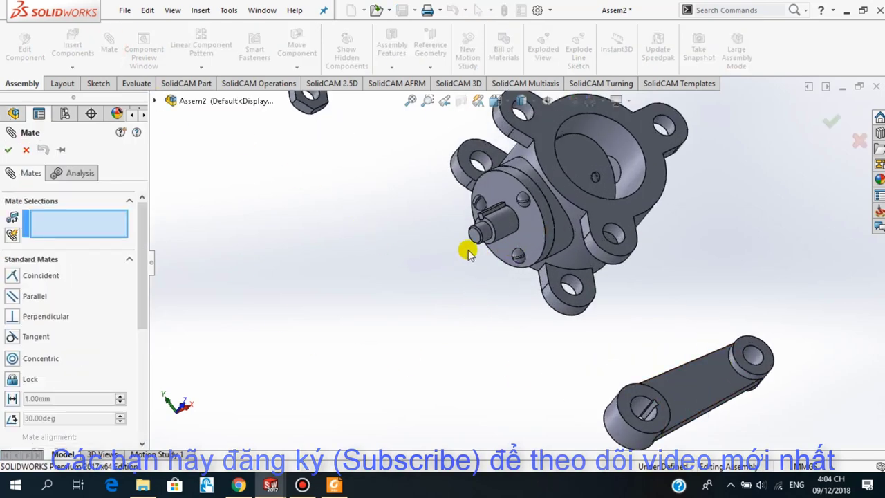
Centre crank arm Tayquay<1>'s bore on the valve shaft with Concentric15, then slide the arm along it.
click(507, 225)
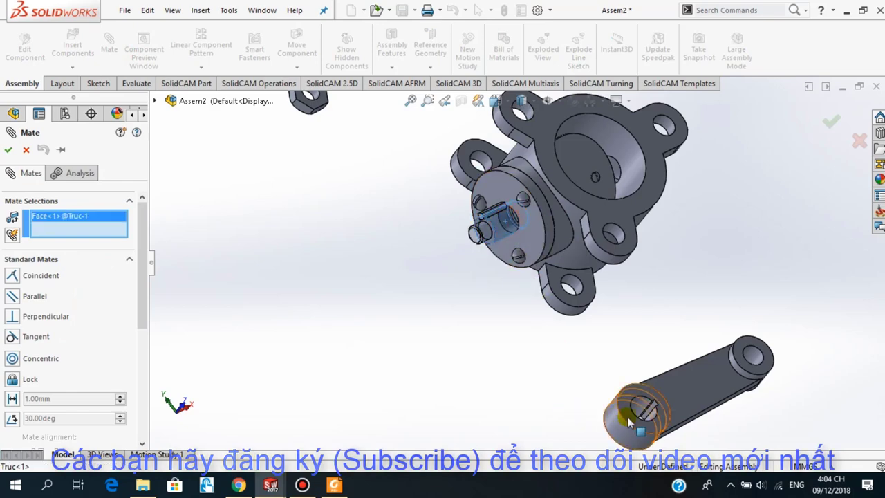
scroll(629, 423, down, 2)
click(619, 391)
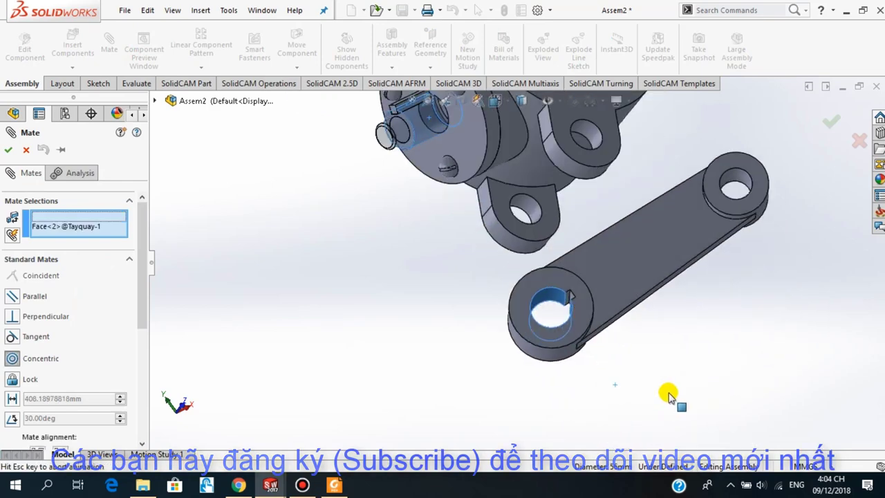
scroll(601, 297, up, 3)
scroll(589, 283, up, 2)
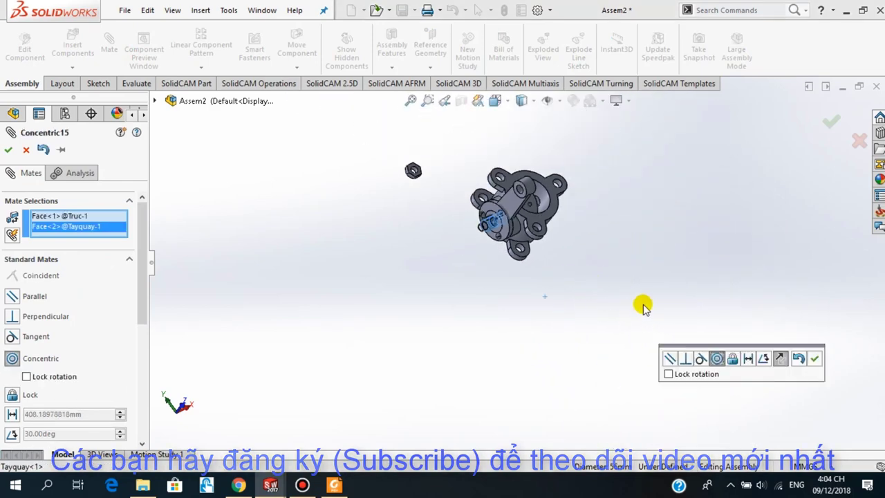
click(816, 358)
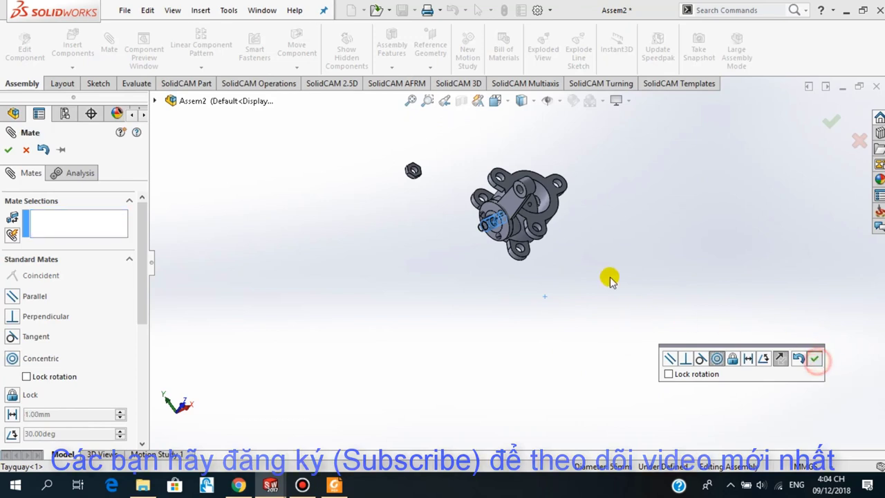
mouse_move(604, 289)
middle_down()
mouse_move(573, 201)
mouse_move(512, 177)
middle_up()
drag(491, 161, 408, 170)
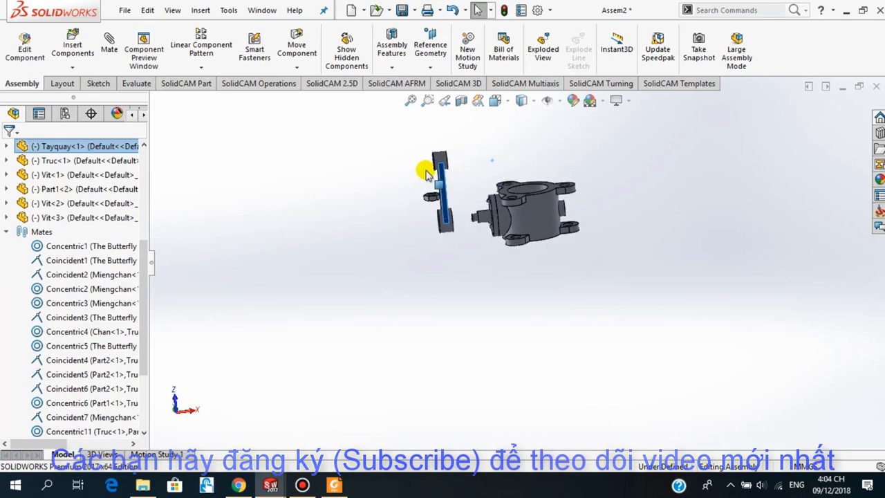
Select the key face on Part2 as the first parallel-mate reference.
mouse_move(468, 256)
middle_down()
mouse_move(468, 239)
mouse_move(555, 234)
mouse_move(517, 230)
mouse_move(508, 247)
middle_up()
scroll(508, 247, down, 2)
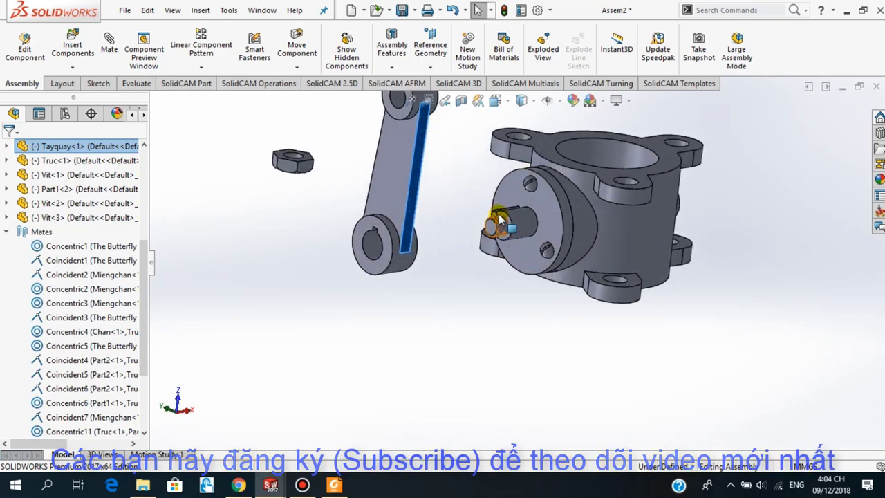
scroll(504, 277, down, 2)
scroll(490, 290, down, 2)
scroll(463, 238, down, 2)
scroll(463, 238, down, 2)
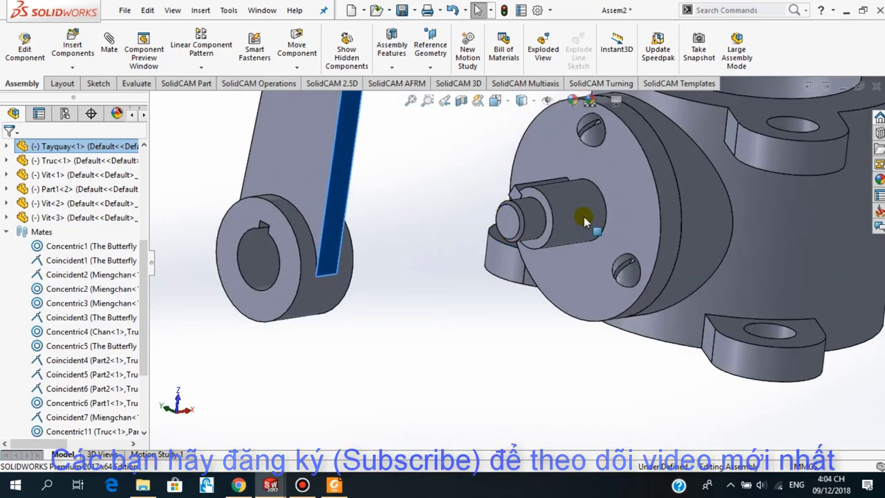
click(563, 211)
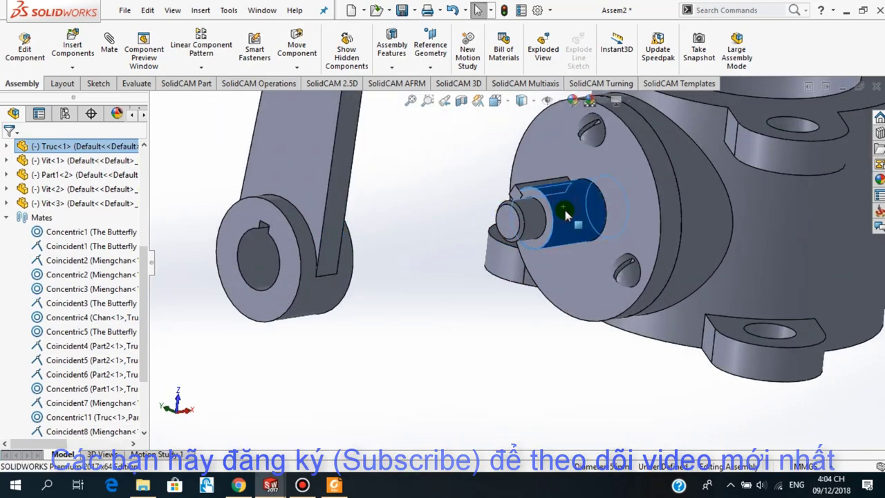
click(401, 286)
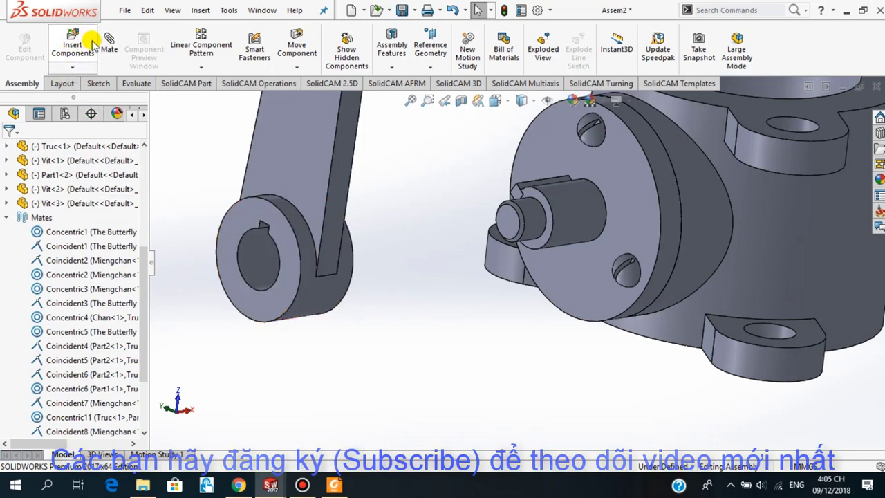
scroll(558, 158, down, 2)
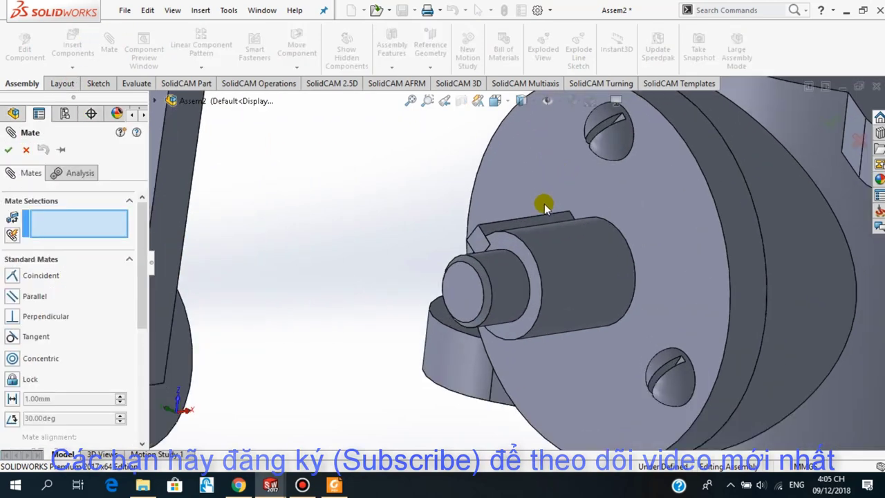
click(489, 230)
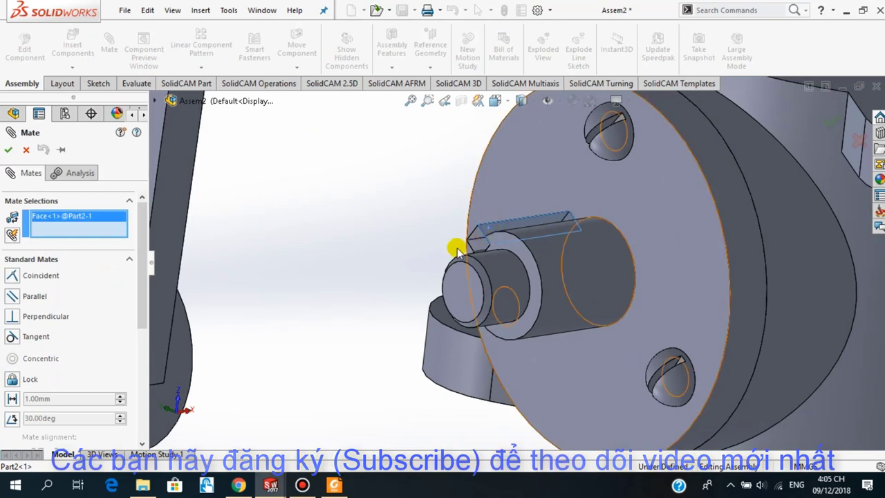
scroll(367, 312, up, 2)
scroll(371, 340, up, 2)
Pick the keyway face inside the Tayquay hole and accept parallel mate Parallel4.
mouse_move(385, 355)
middle_down()
mouse_move(445, 355)
mouse_move(421, 331)
middle_up()
scroll(366, 268, down, 2)
scroll(366, 269, down, 2)
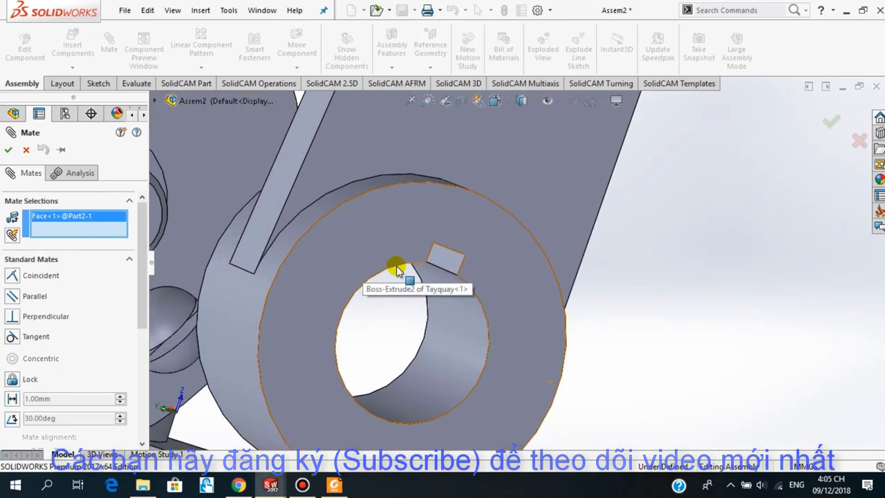
click(445, 263)
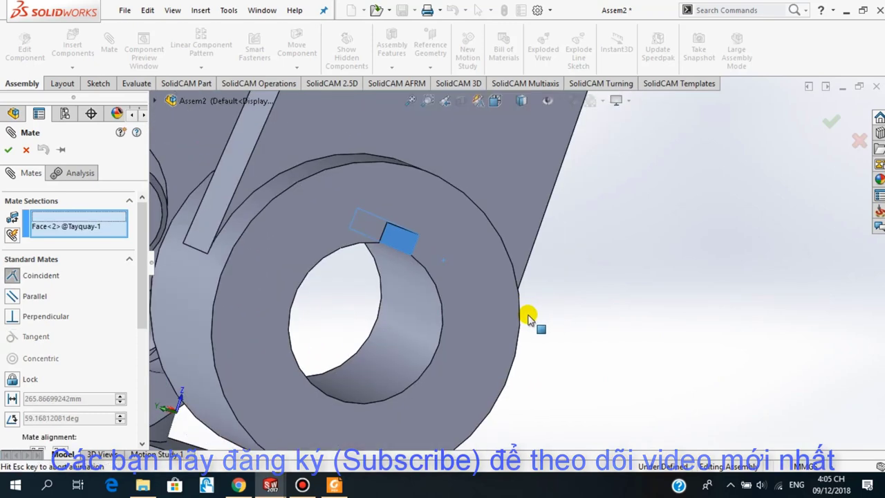
scroll(509, 296, up, 3)
scroll(515, 297, up, 2)
scroll(480, 277, up, 3)
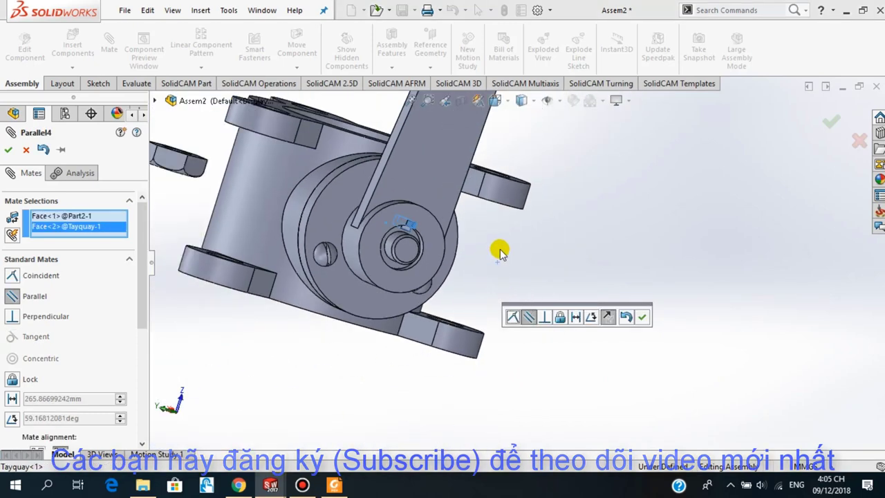
middle_drag(499, 251, 405, 256)
scroll(405, 257, down, 3)
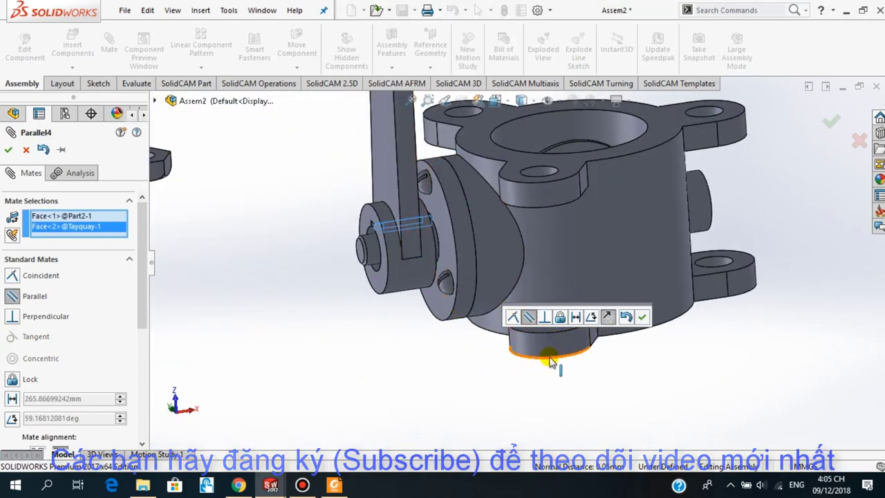
click(641, 316)
Swing the crank lever around the shaft to test its movement.
key(Escape)
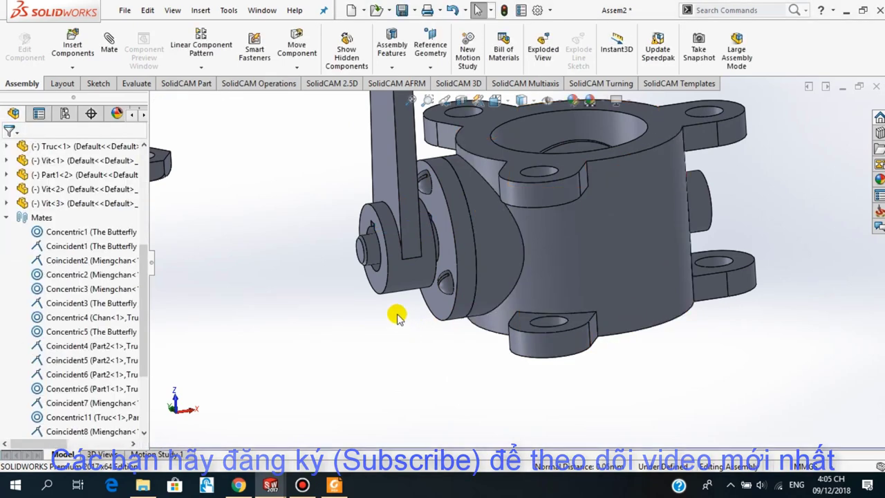
click(406, 210)
mouse_move(390, 217)
mouse_down()
mouse_move(401, 217)
mouse_move(395, 212)
mouse_up()
click(395, 344)
mouse_move(395, 343)
middle_down()
mouse_move(400, 332)
mouse_move(442, 321)
middle_up()
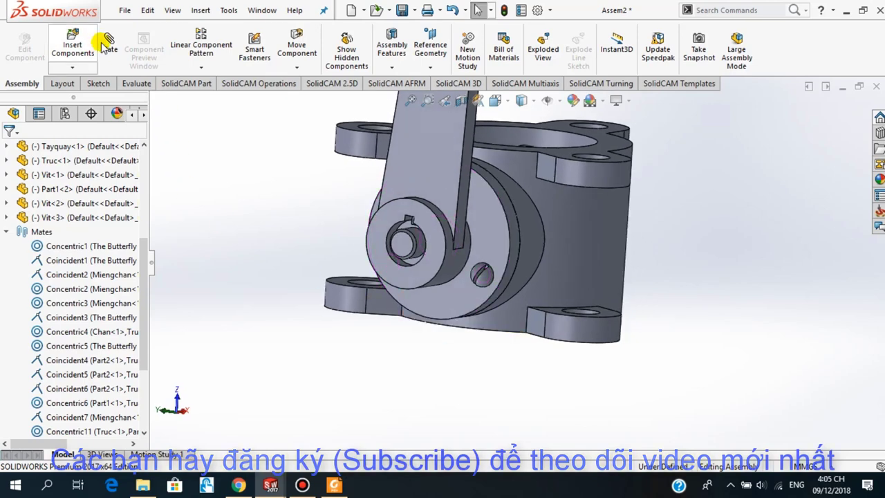
scroll(408, 249, down, 3)
Make the Tayquay crank face coincident with the Truc shaft face (Coincident13).
click(408, 250)
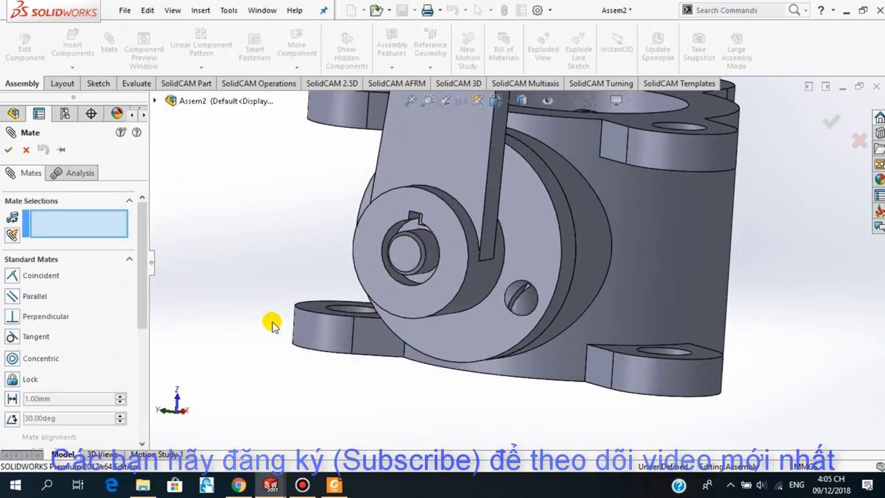
scroll(272, 325, down, 1)
click(404, 223)
scroll(440, 213, down, 2)
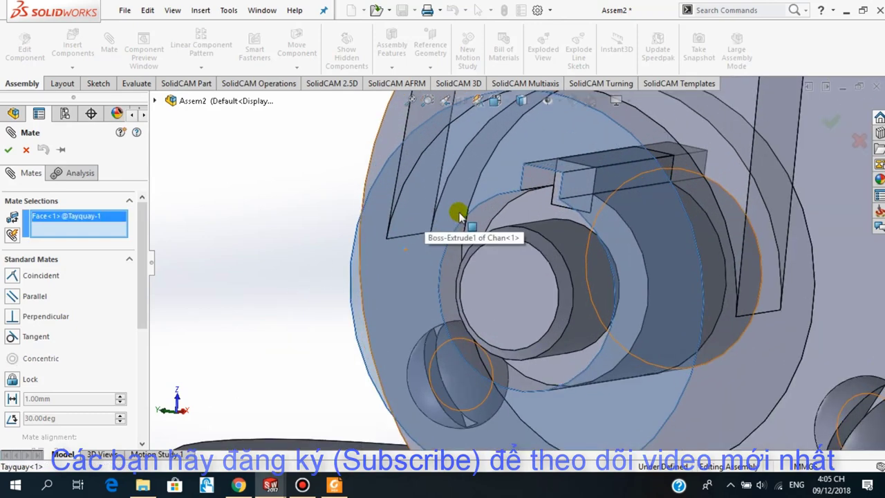
scroll(524, 217, down, 1)
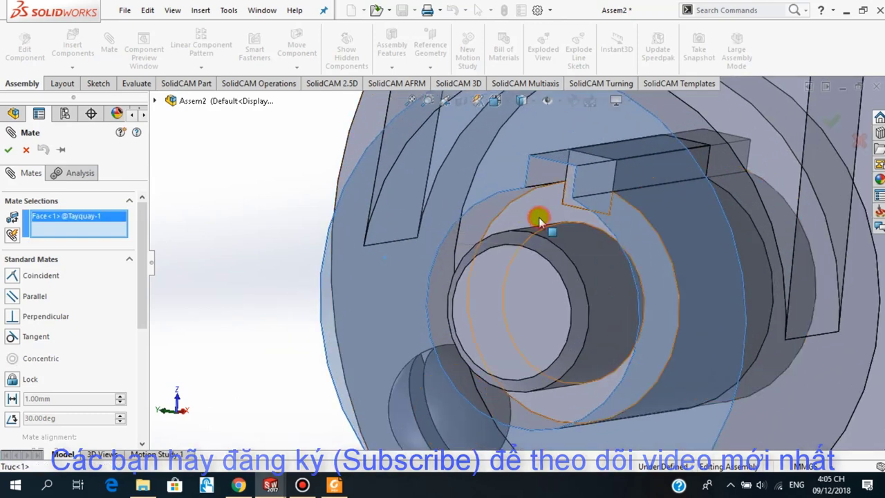
click(538, 221)
scroll(577, 302, up, 2)
scroll(579, 293, up, 2)
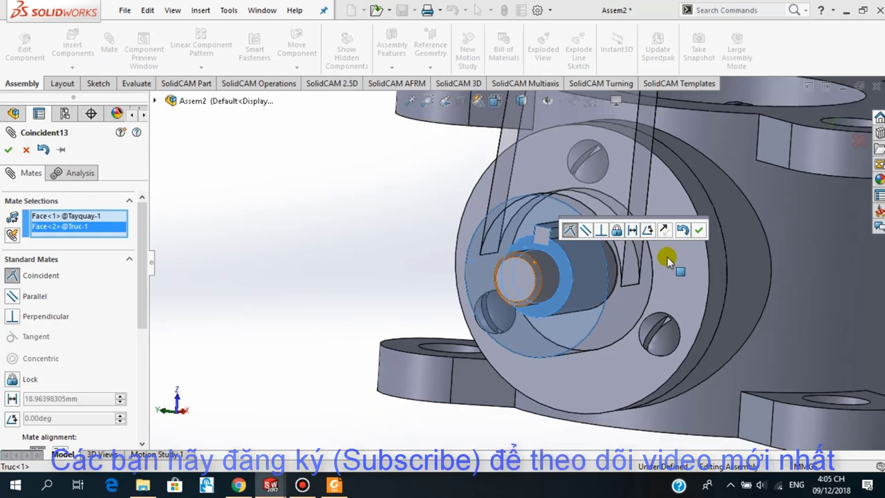
click(700, 232)
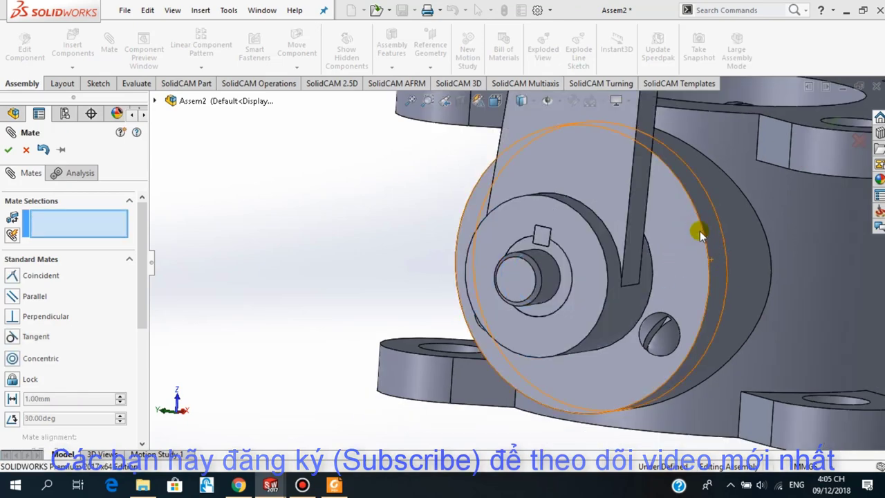
key(Escape)
scroll(697, 233, up, 2)
scroll(599, 239, up, 2)
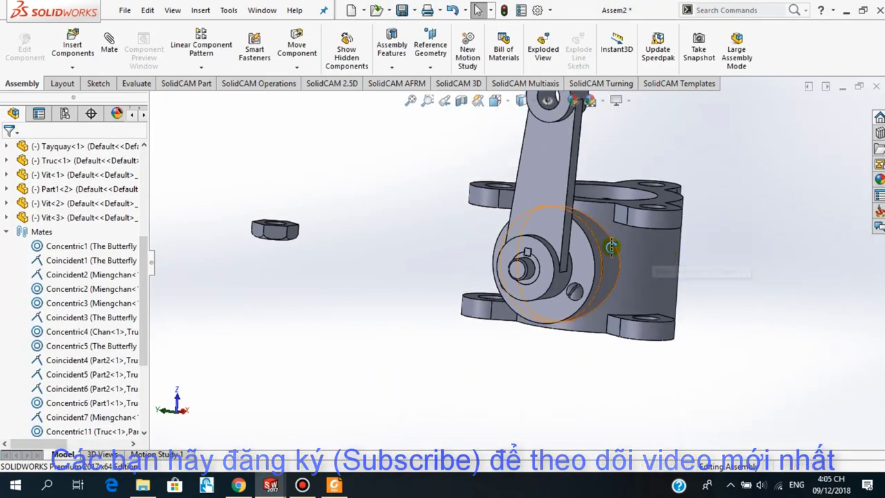
Mate the Daioc nut's bore concentric with the Truc shaft face, creating Concentric16.
mouse_move(599, 239)
middle_down()
mouse_move(570, 279)
mouse_move(587, 258)
mouse_move(587, 203)
mouse_move(586, 287)
mouse_move(585, 277)
middle_up()
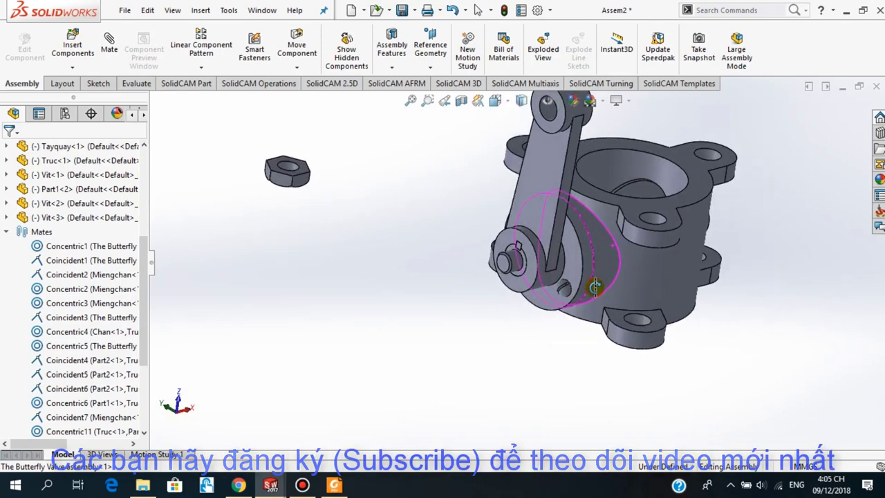
scroll(417, 229, down, 3)
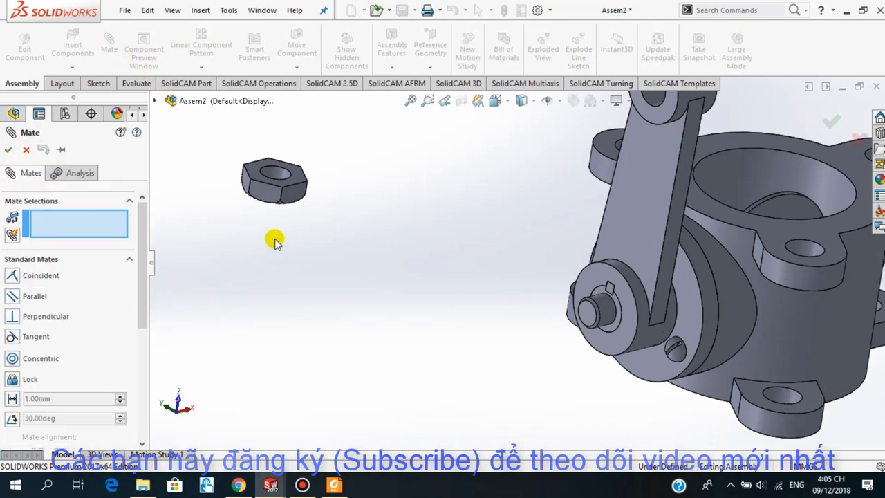
click(278, 178)
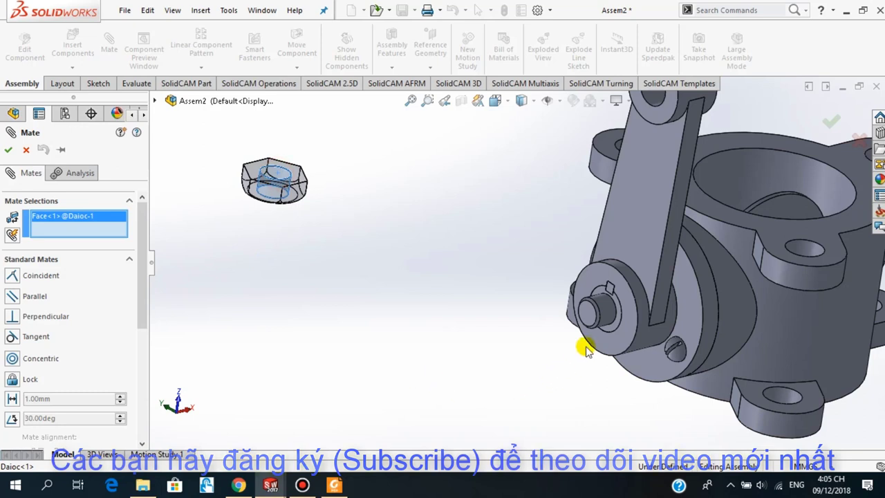
click(606, 314)
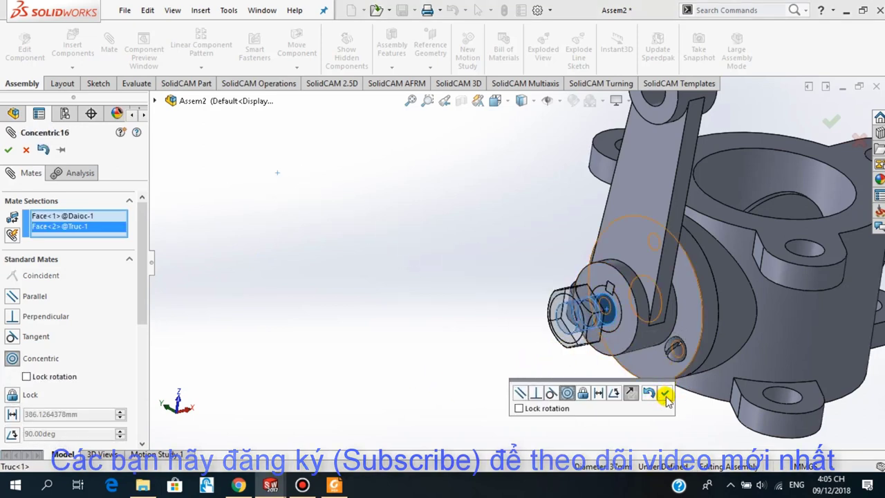
click(663, 393)
middle_drag(613, 420, 588, 359)
click(550, 307)
Drag the Daioc nut away from the shaft end and start a new mate.
drag(550, 308, 472, 331)
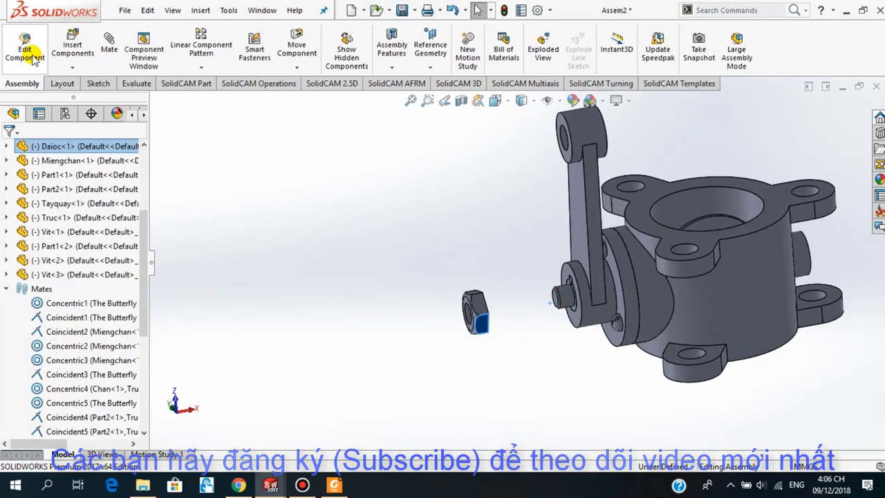
click(109, 42)
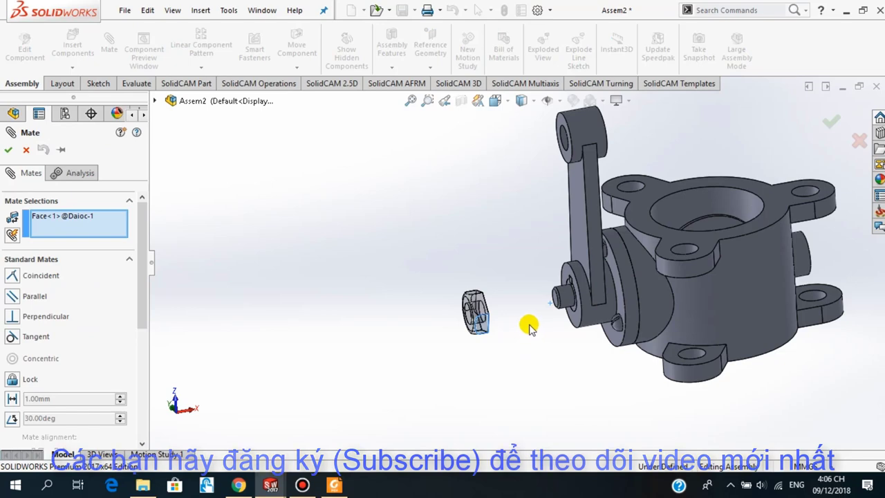
key(Escape)
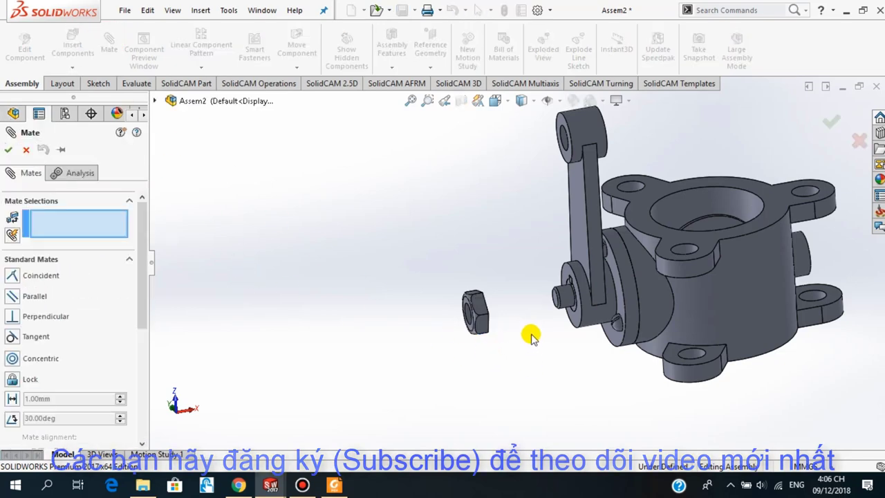
middle_drag(531, 335, 486, 345)
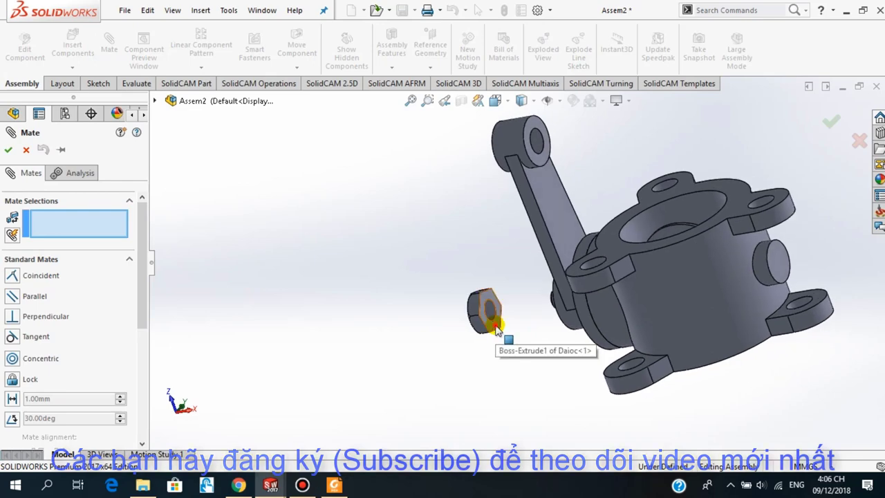
Make the nut's flat face coincident with the Tayquay crank face, creating Coincident14.
click(495, 329)
scroll(512, 349, up, 3)
mouse_move(523, 369)
middle_down()
mouse_move(530, 345)
mouse_move(594, 325)
mouse_move(618, 291)
middle_up()
scroll(559, 297, down, 2)
scroll(527, 284, down, 3)
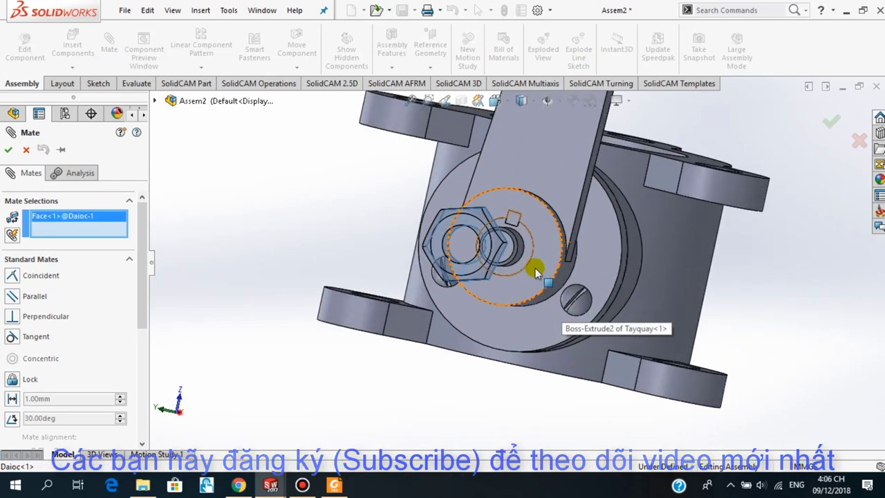
click(538, 272)
scroll(622, 304, up, 3)
scroll(761, 356, up, 2)
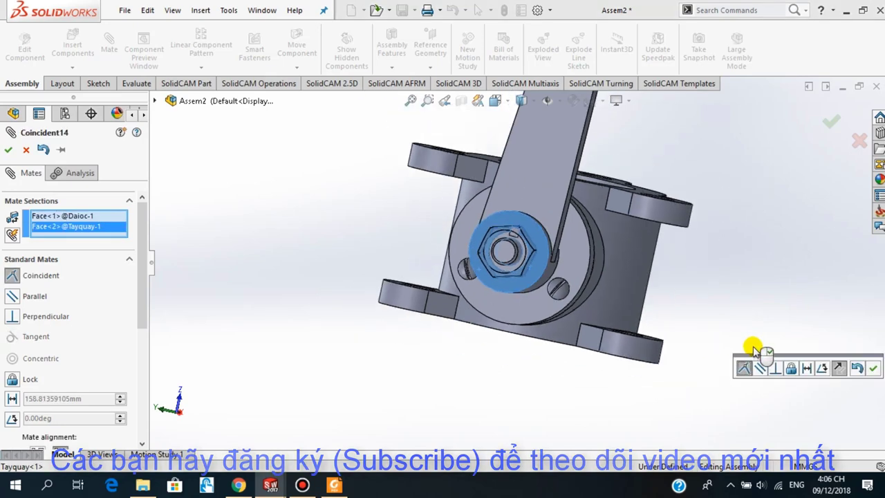
scroll(692, 332, up, 2)
mouse_move(656, 287)
middle_down()
mouse_move(628, 318)
mouse_move(608, 371)
mouse_move(615, 397)
middle_up()
click(874, 369)
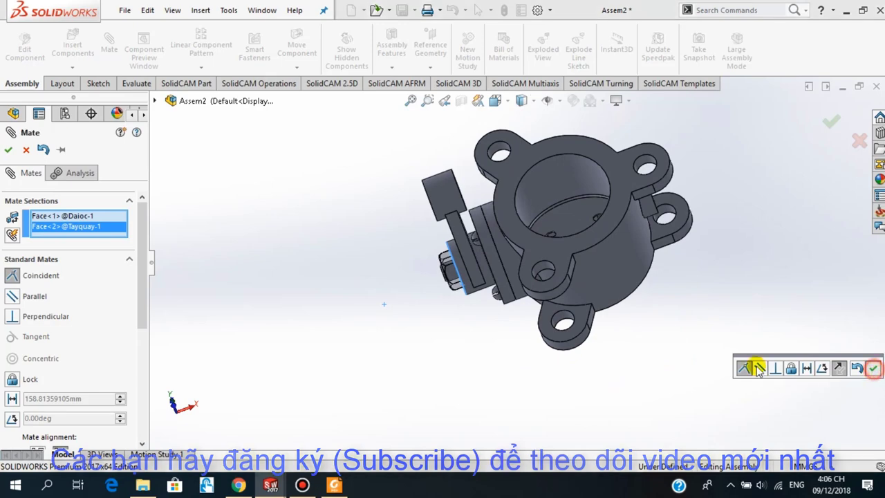
key(Escape)
middle_drag(586, 270, 605, 278)
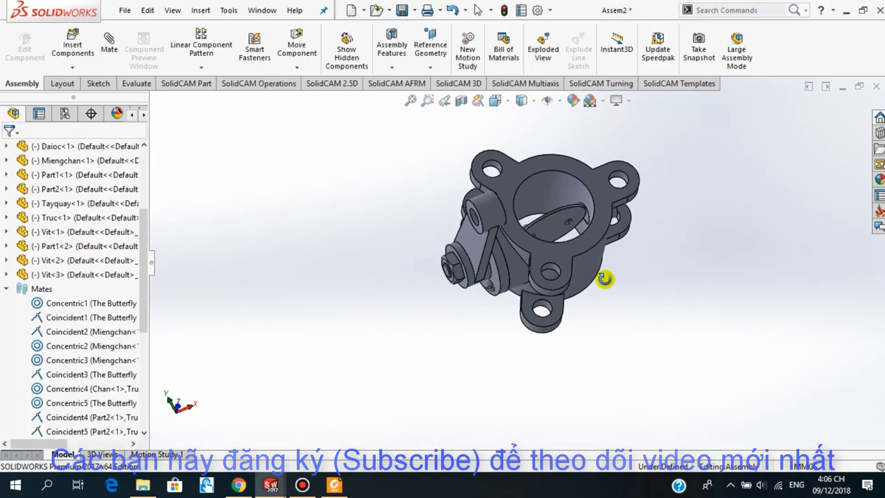
drag(472, 254, 449, 175)
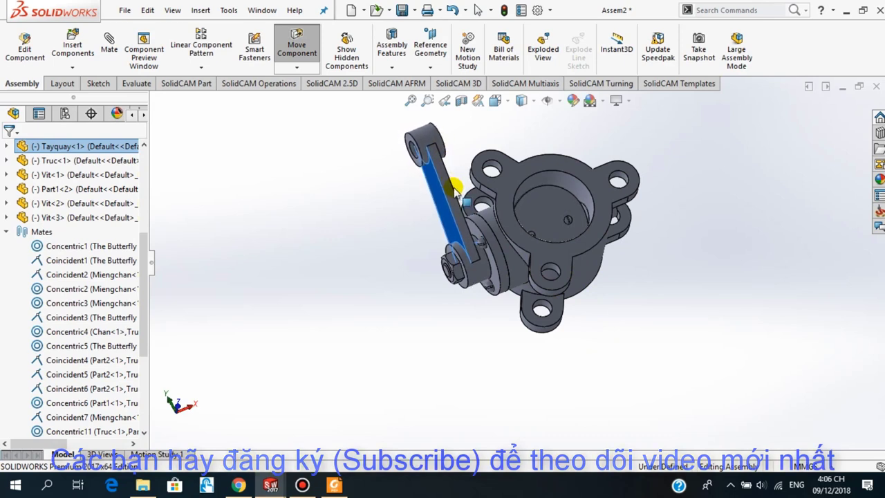
mouse_move(449, 174)
mouse_down()
mouse_move(546, 197)
mouse_move(546, 212)
mouse_move(544, 174)
mouse_move(537, 226)
mouse_up()
drag(515, 359, 523, 275)
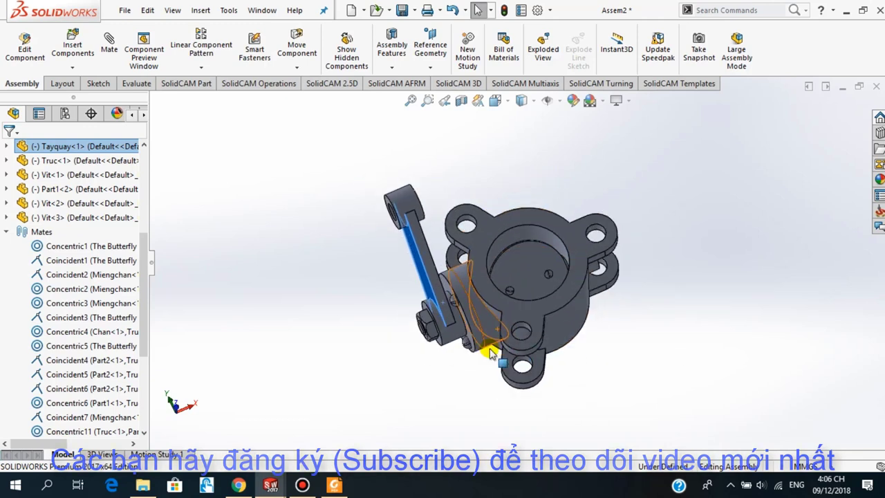
middle_drag(523, 274, 530, 260)
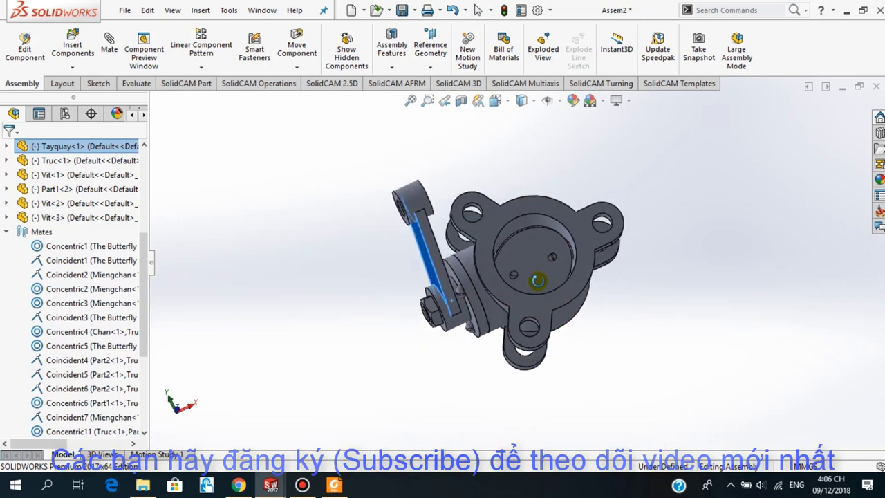
drag(528, 297, 415, 325)
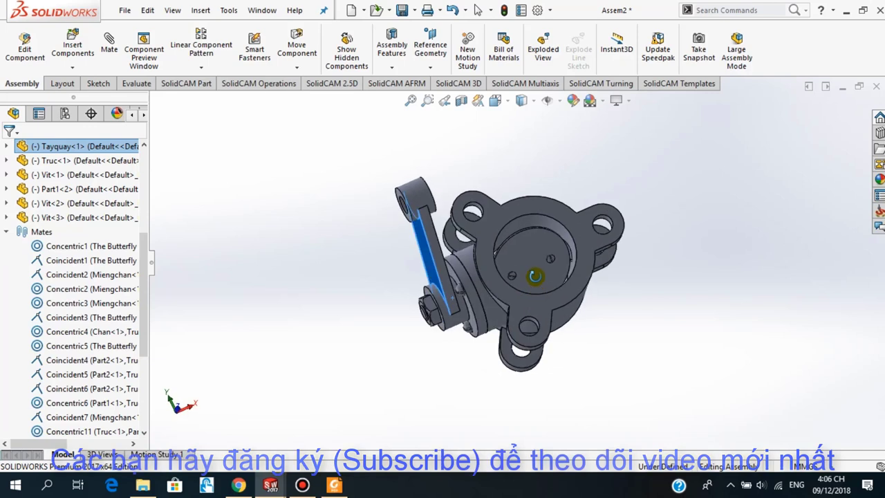
click(321, 334)
scroll(404, 287, down, 2)
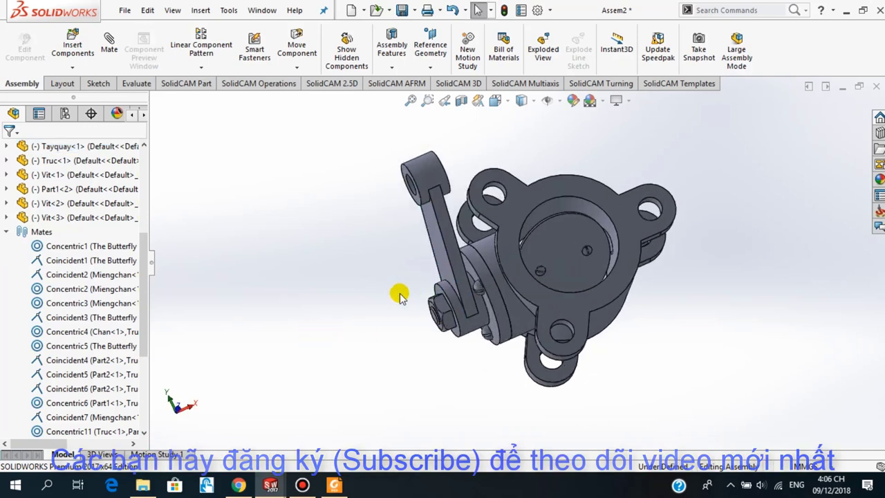
scroll(442, 385, up, 2)
middle_drag(444, 375, 443, 371)
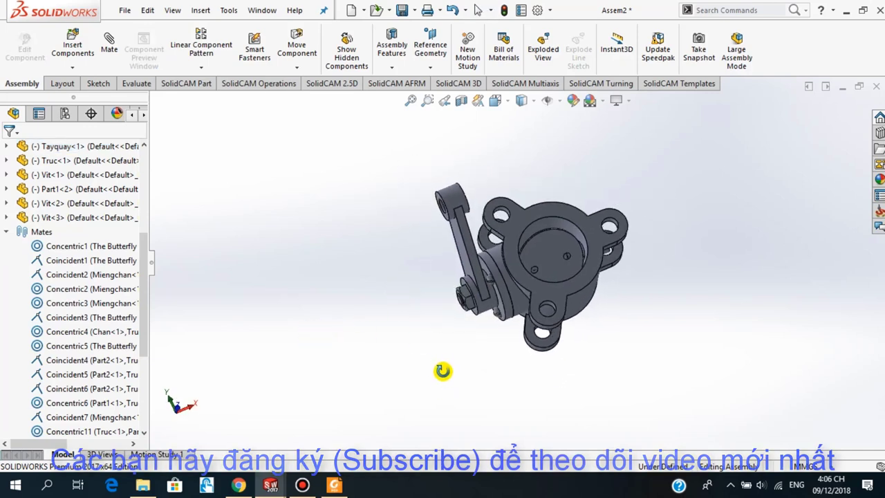
scroll(527, 298, down, 2)
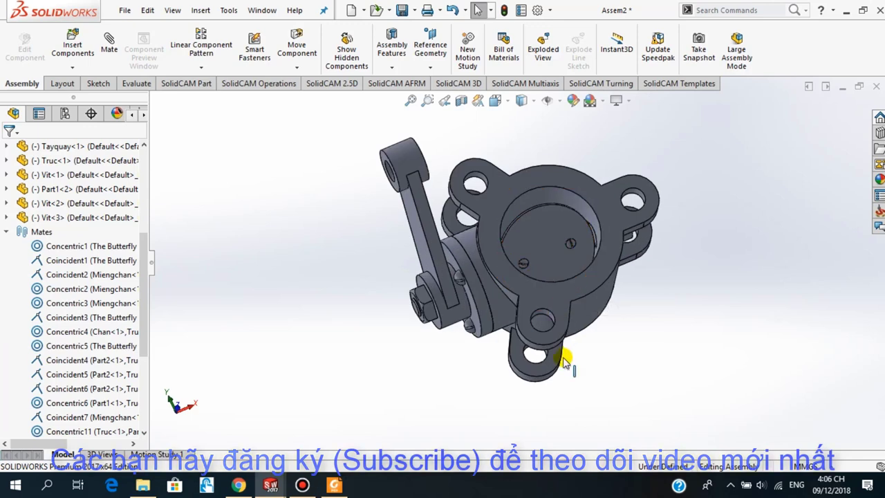
scroll(493, 347, up, 3)
mouse_move(491, 347)
middle_down()
mouse_move(503, 365)
mouse_move(525, 203)
mouse_move(499, 387)
mouse_move(496, 381)
middle_up()
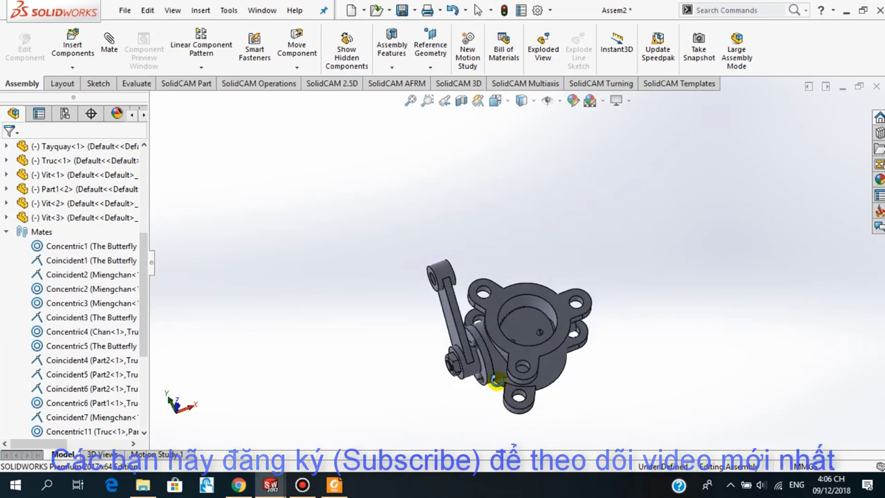
scroll(498, 385, down, 2)
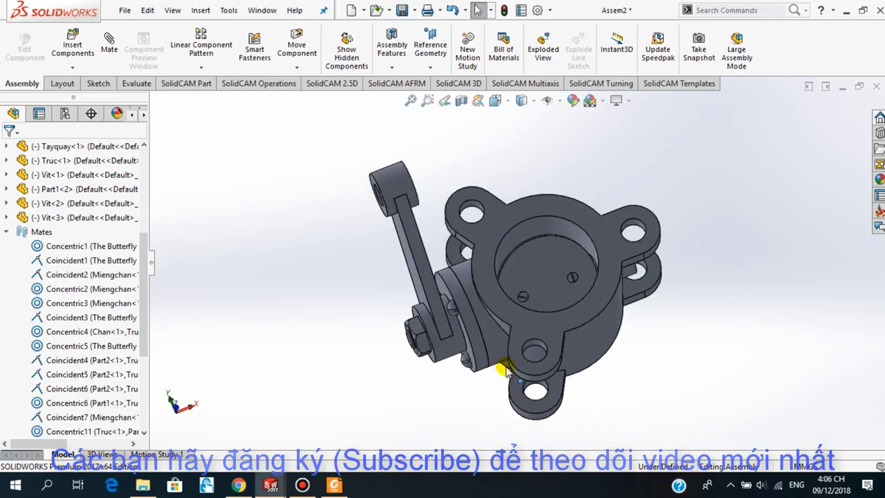
scroll(504, 365, down, 3)
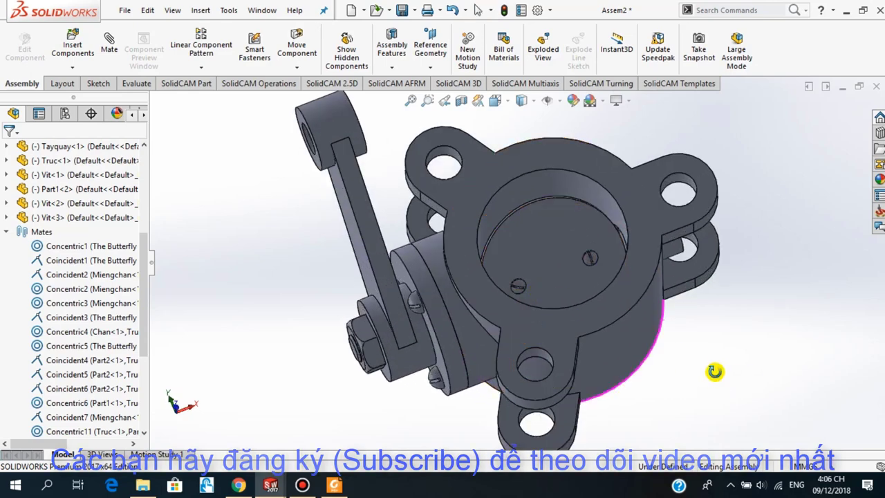
middle_drag(714, 371, 720, 370)
scroll(623, 335, up, 2)
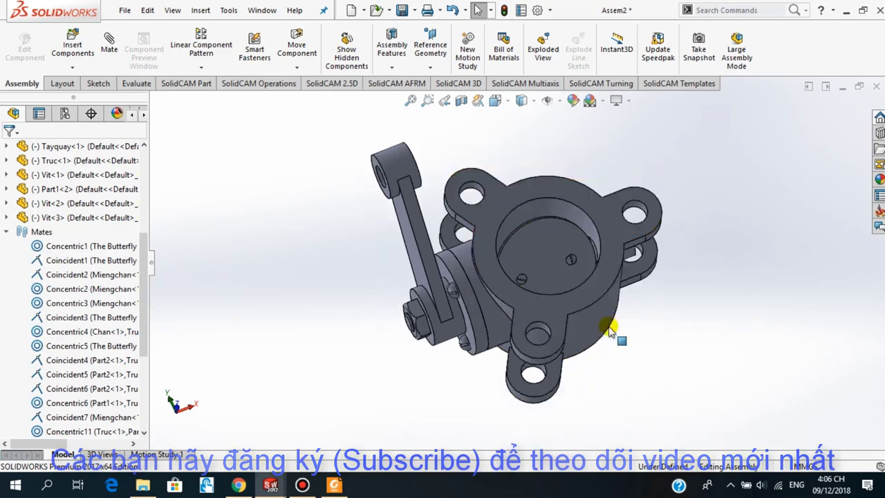
scroll(553, 277, up, 1)
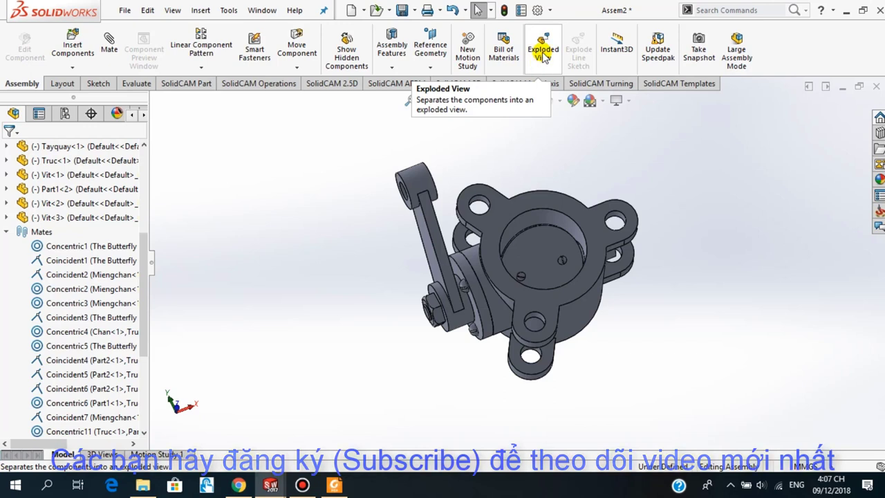
Start an exploded view and select the two pins Part1-1 and Part1-2.
click(543, 52)
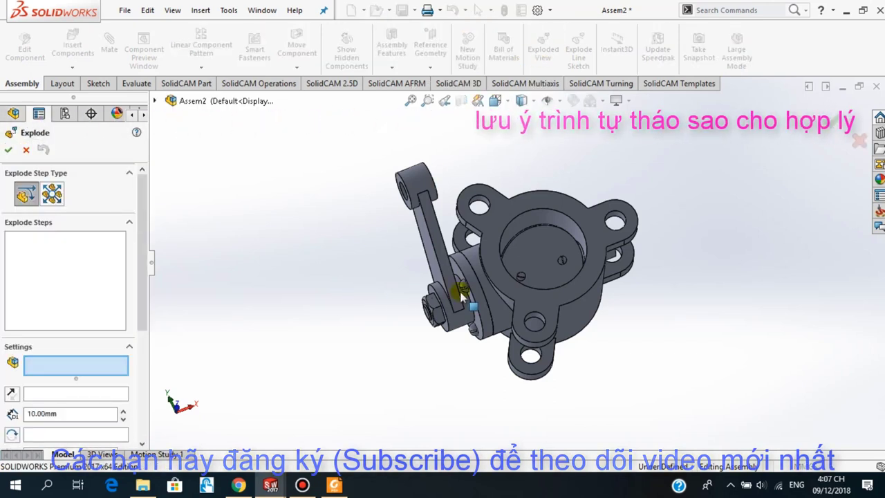
scroll(462, 294, down, 1)
scroll(493, 289, down, 1)
scroll(511, 283, down, 1)
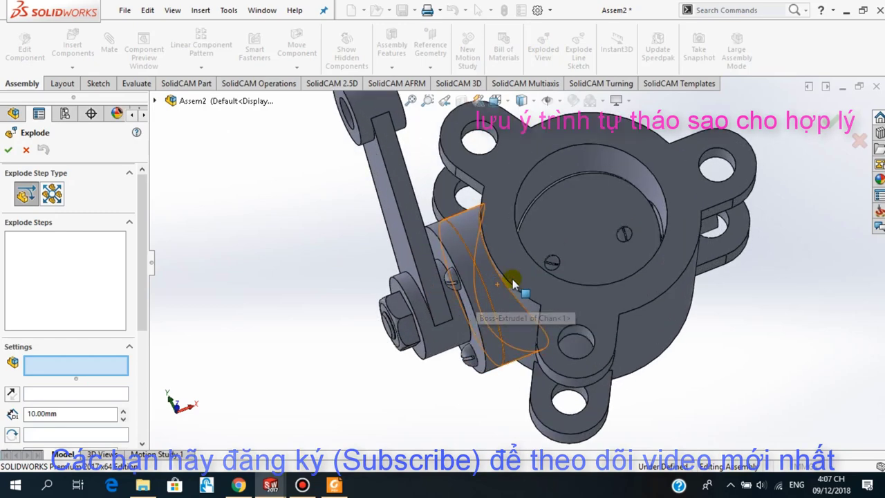
click(627, 235)
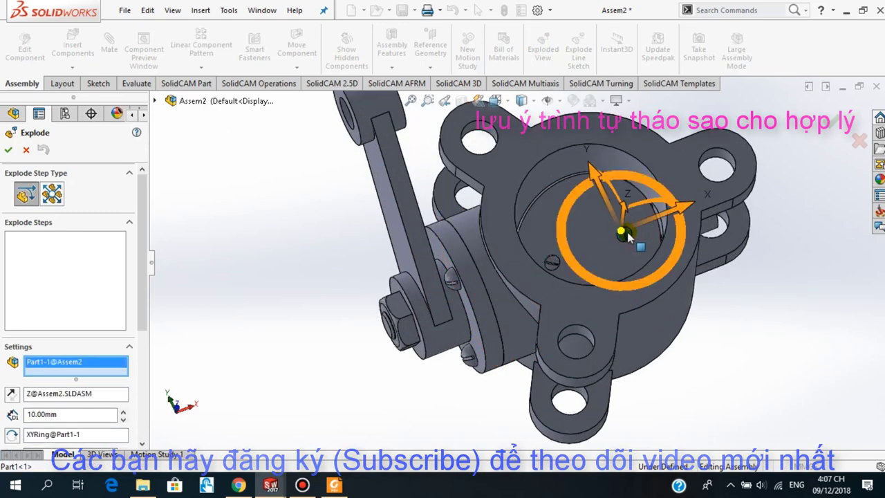
click(552, 265)
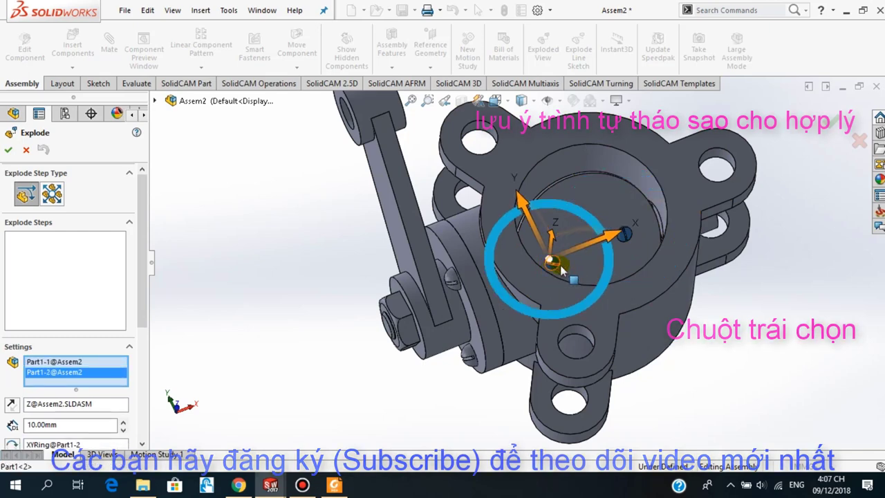
scroll(618, 322, down, 3)
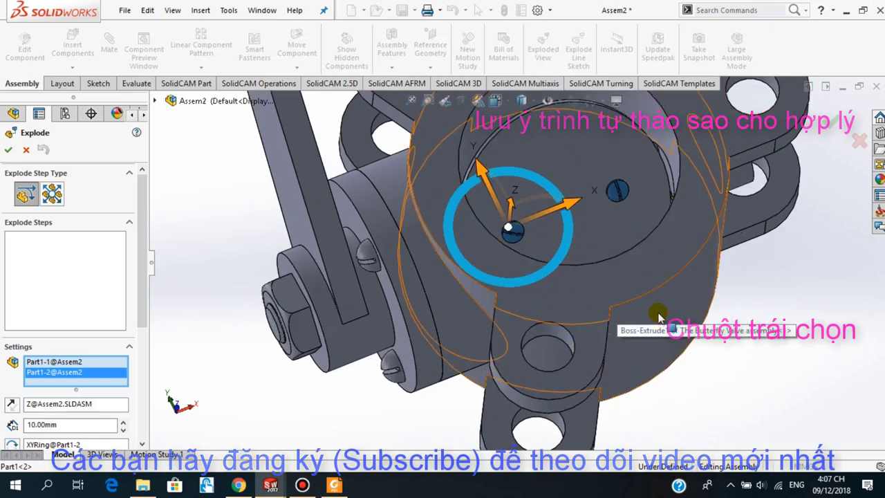
scroll(624, 331, up, 4)
Lift the two pins up along Z out of the body as Explode Step1.
mouse_move(624, 346)
middle_down()
mouse_move(624, 266)
mouse_move(617, 336)
middle_up()
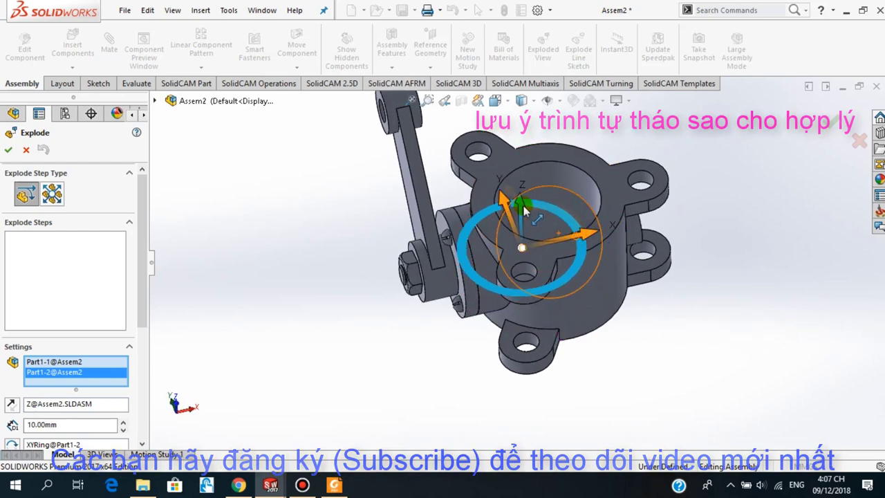
mouse_move(622, 371)
middle_down()
mouse_move(631, 322)
mouse_move(580, 369)
middle_up()
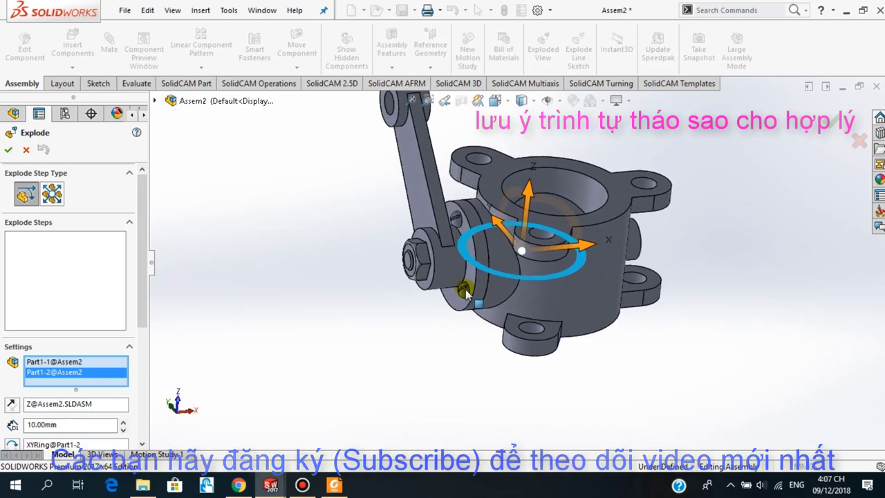
drag(528, 201, 543, 104)
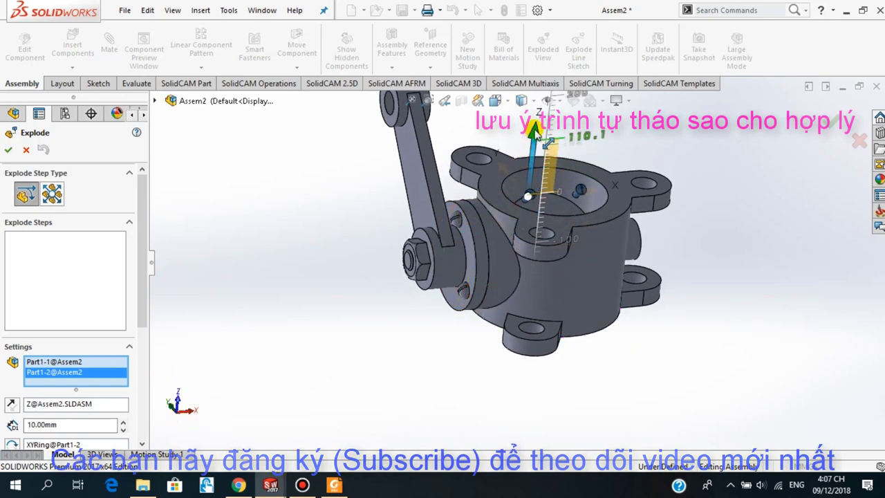
scroll(546, 228, up, 3)
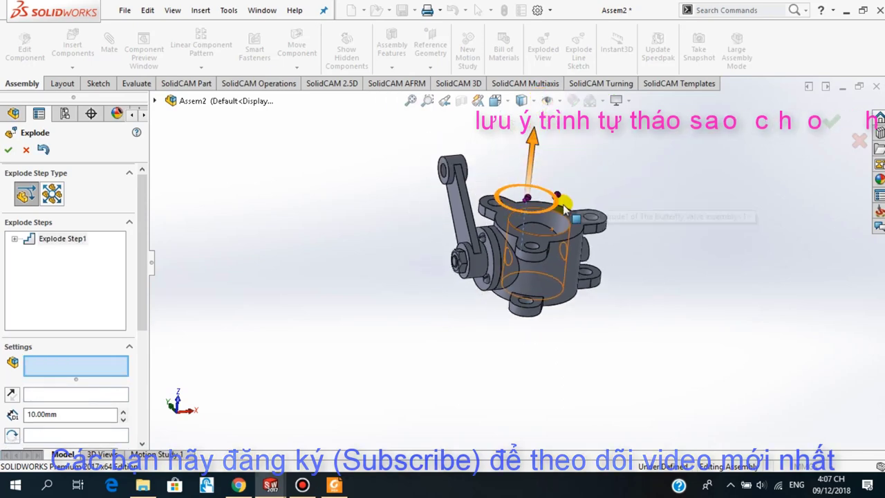
Lengthen Explode Step1 so the pins sit farther from the body.
middle_drag(553, 239, 606, 209)
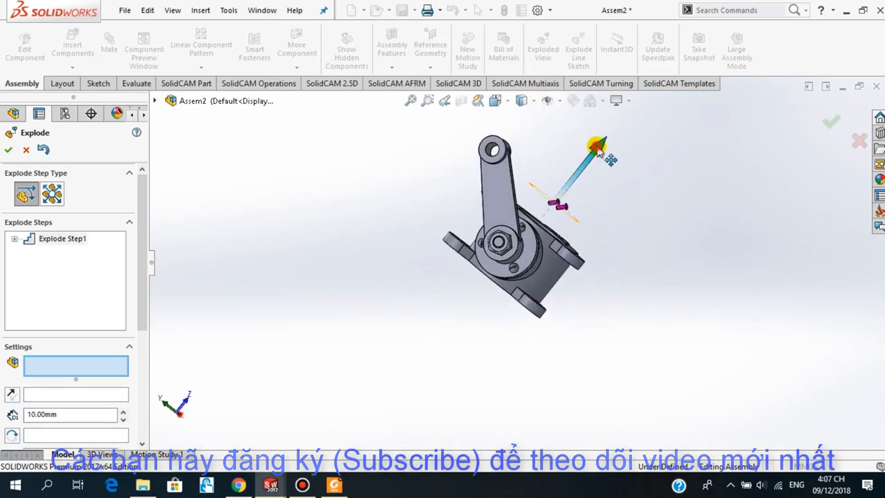
drag(597, 149, 622, 115)
mouse_move(641, 235)
middle_down()
mouse_move(651, 261)
mouse_move(590, 270)
mouse_move(624, 190)
mouse_move(622, 251)
mouse_move(604, 300)
mouse_move(618, 306)
middle_up()
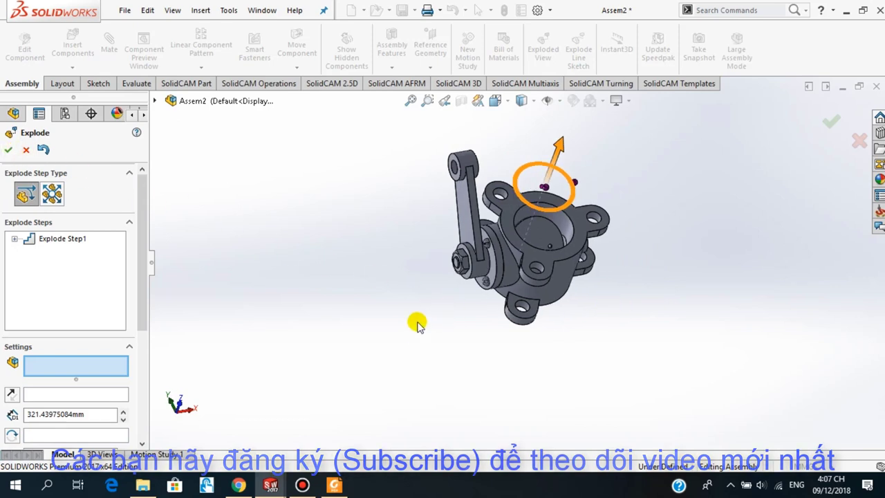
Lift the butterfly disc Miengchan-1 up along Z as Explode Step2.
click(540, 232)
mouse_move(625, 376)
middle_down()
mouse_move(630, 281)
mouse_move(659, 231)
mouse_move(638, 263)
mouse_move(640, 225)
mouse_move(624, 300)
mouse_move(624, 258)
mouse_move(618, 325)
mouse_move(616, 318)
middle_up()
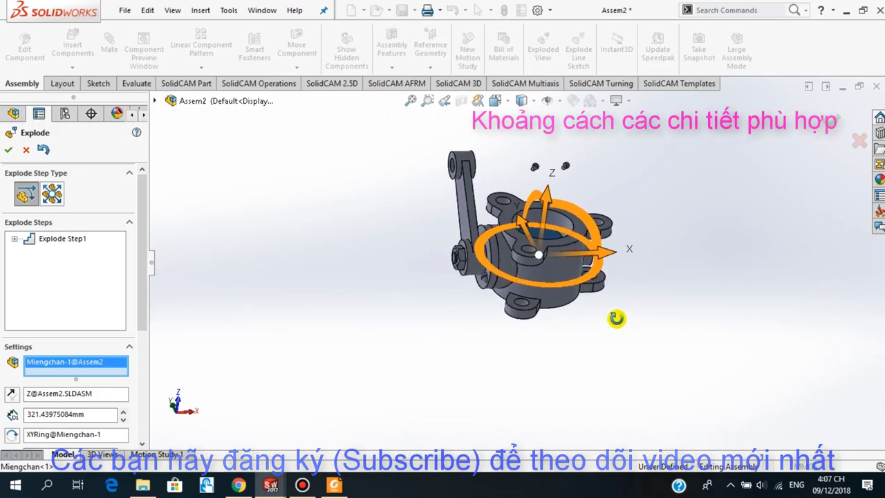
drag(549, 201, 565, 130)
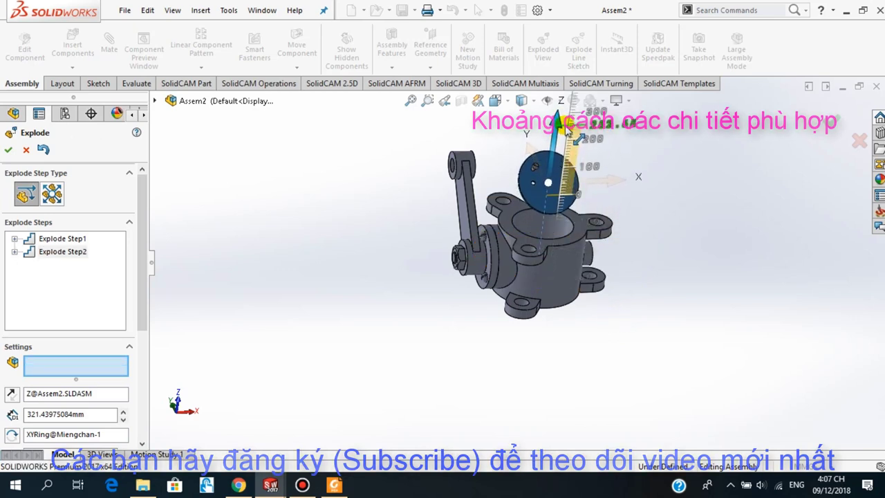
mouse_move(611, 390)
middle_down()
mouse_move(628, 374)
mouse_move(672, 382)
mouse_move(674, 393)
mouse_move(671, 381)
middle_up()
drag(608, 131, 601, 127)
mouse_move(656, 274)
middle_down()
mouse_move(677, 276)
mouse_move(673, 288)
mouse_move(651, 292)
mouse_move(597, 253)
mouse_move(477, 218)
mouse_move(643, 275)
mouse_move(667, 292)
middle_up()
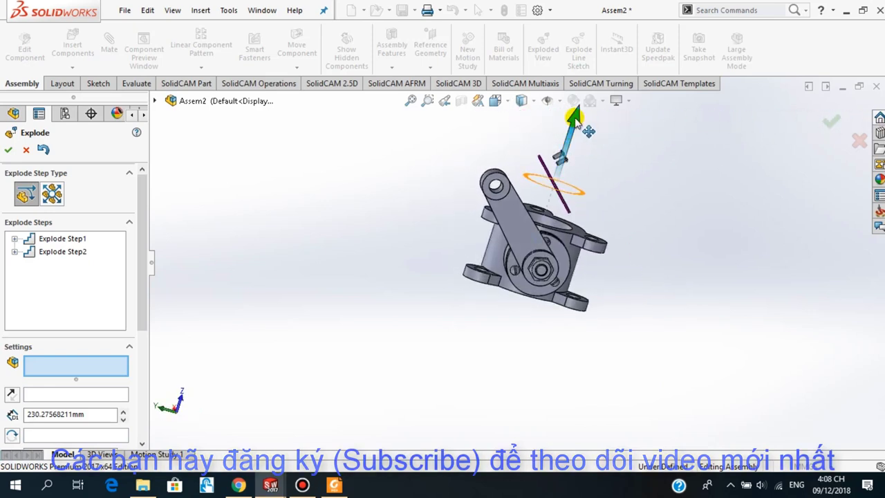
Fine-tune the disc's explode distance in Explode Step2.
drag(575, 121, 577, 125)
mouse_move(696, 338)
middle_down()
mouse_move(650, 297)
mouse_move(610, 332)
mouse_move(616, 376)
mouse_move(602, 365)
mouse_move(656, 332)
middle_up()
middle_drag(506, 273, 499, 277)
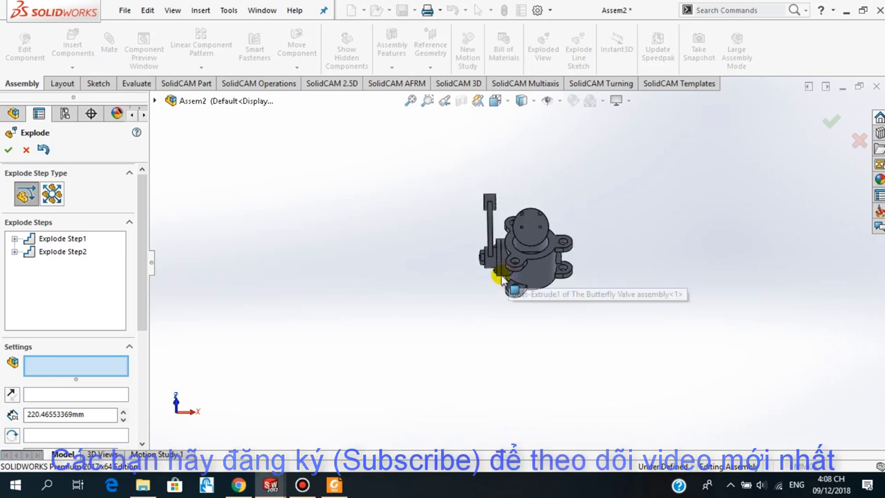
mouse_move(553, 264)
middle_down()
mouse_move(593, 245)
mouse_move(589, 252)
middle_up()
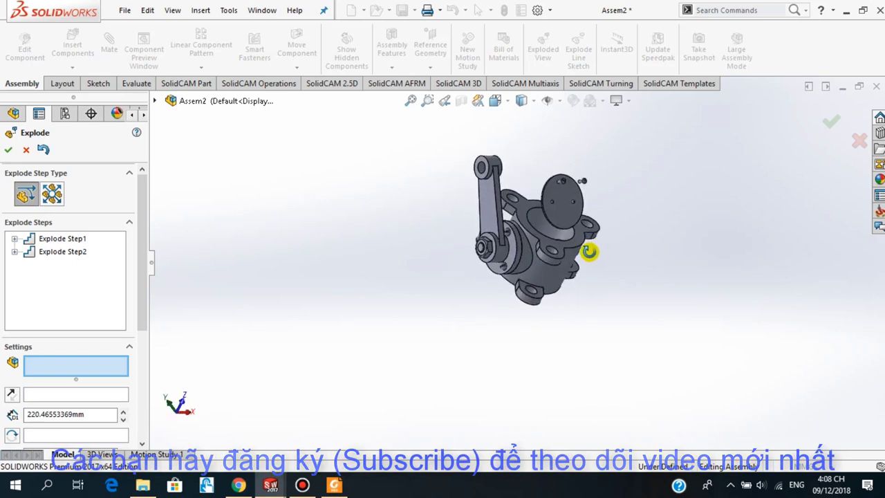
mouse_move(454, 180)
middle_down()
mouse_move(464, 205)
mouse_move(584, 337)
mouse_move(585, 294)
mouse_move(565, 333)
middle_up()
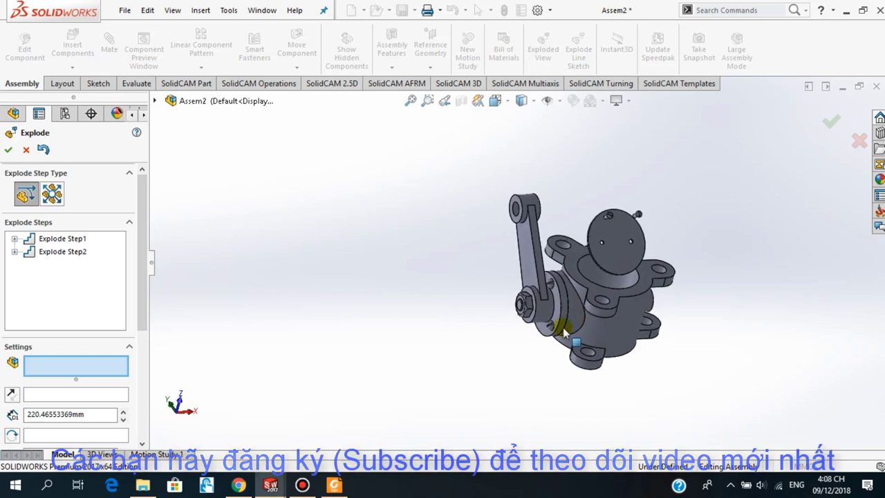
Slide the nut Daioc-1 left along X off the shaft as Explode Step3.
scroll(515, 374, down, 1)
scroll(522, 338, down, 2)
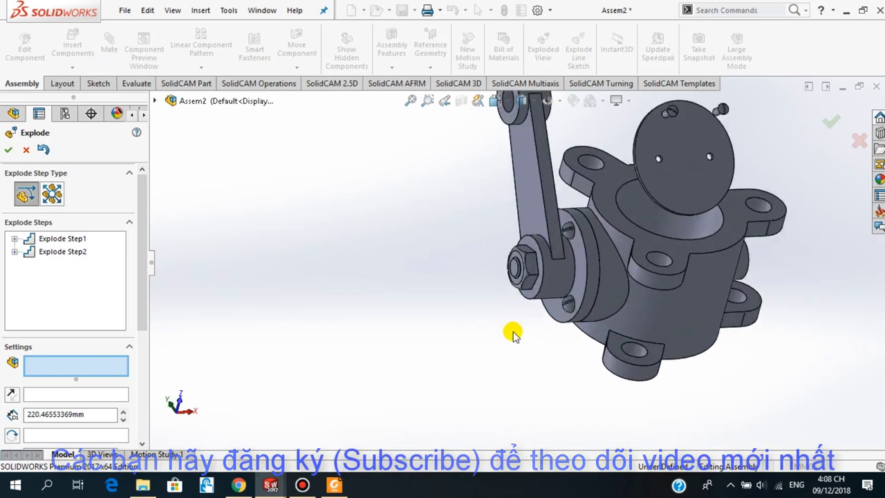
click(530, 268)
scroll(442, 298, up, 2)
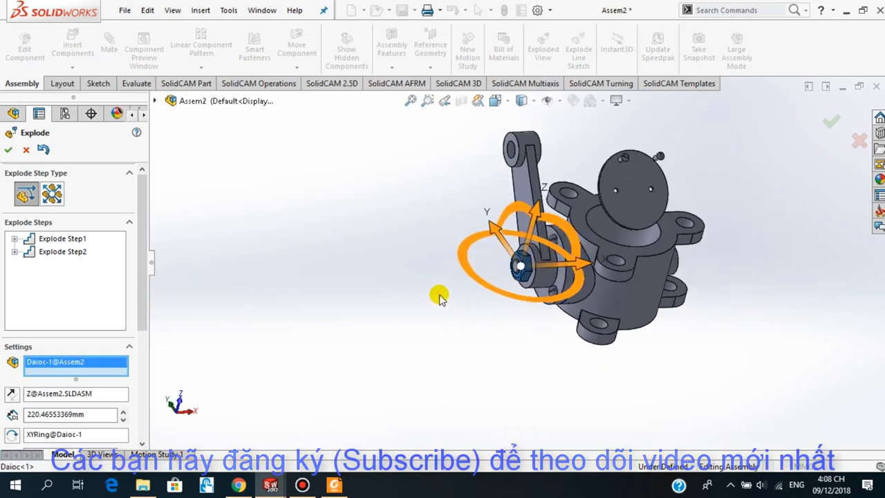
middle_drag(394, 274, 371, 274)
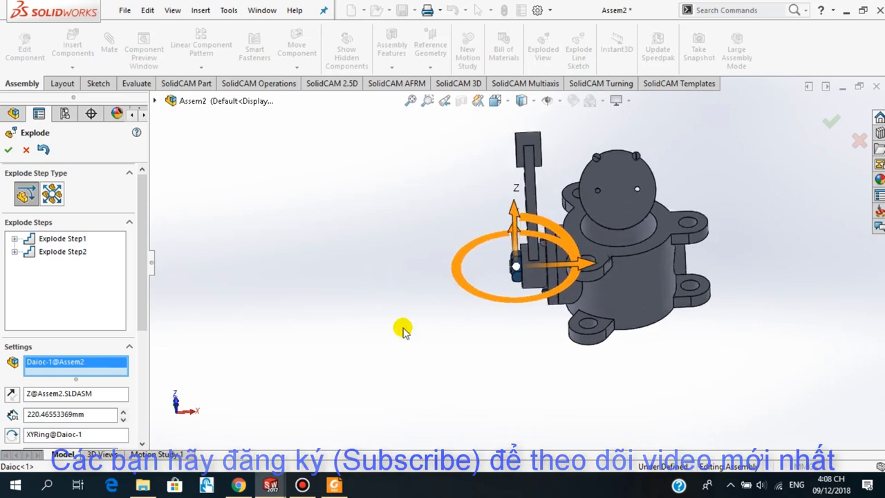
scroll(304, 221, up, 3)
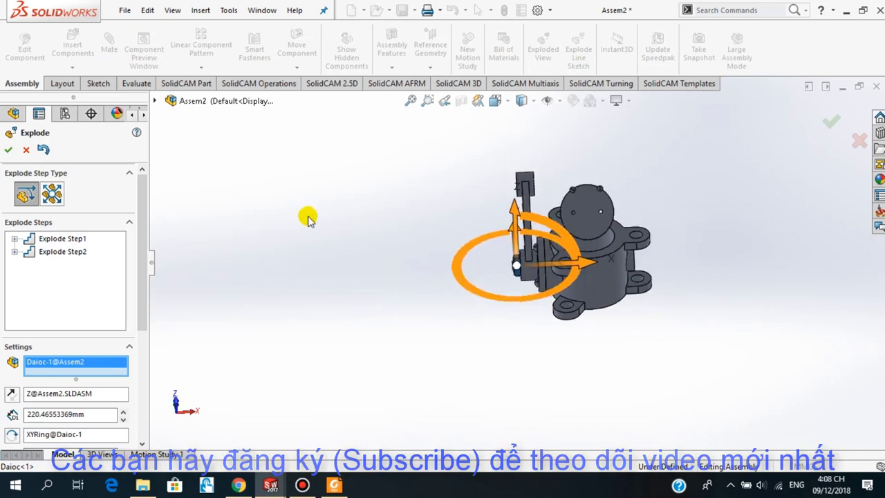
scroll(298, 233, down, 3)
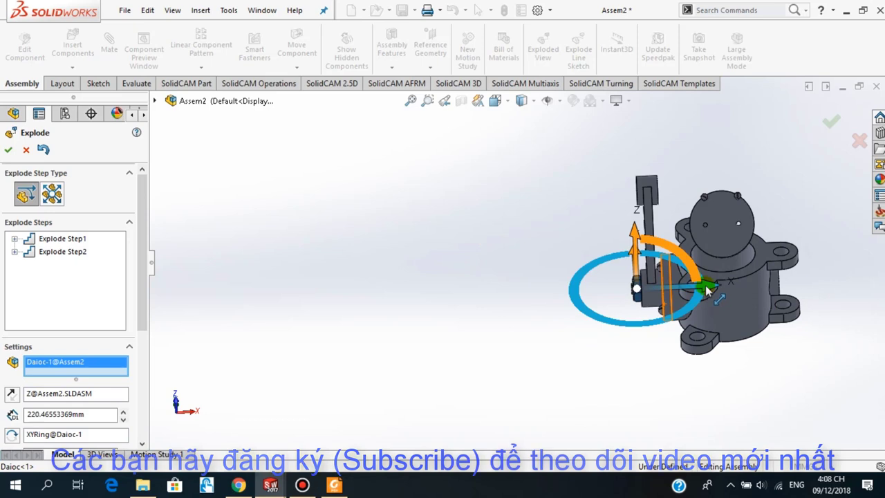
drag(706, 290, 431, 296)
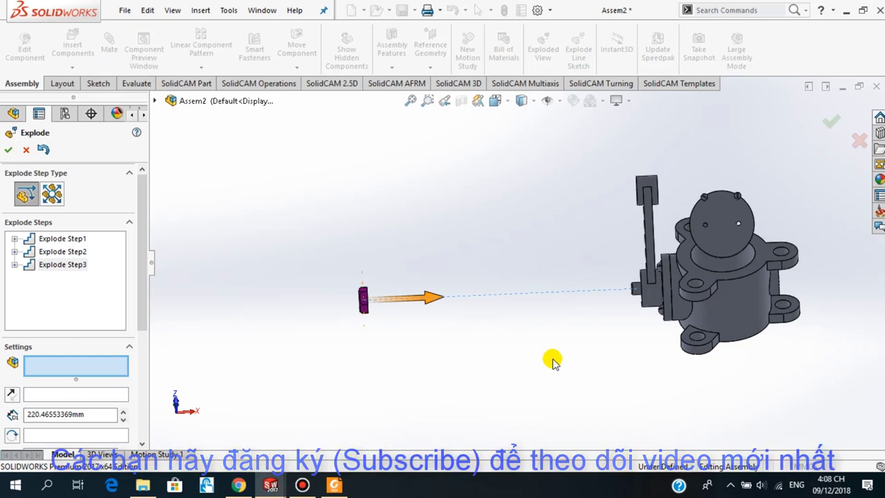
Pull the lever arm Tayquay-1 left off the shaft as Explode Step4.
click(650, 243)
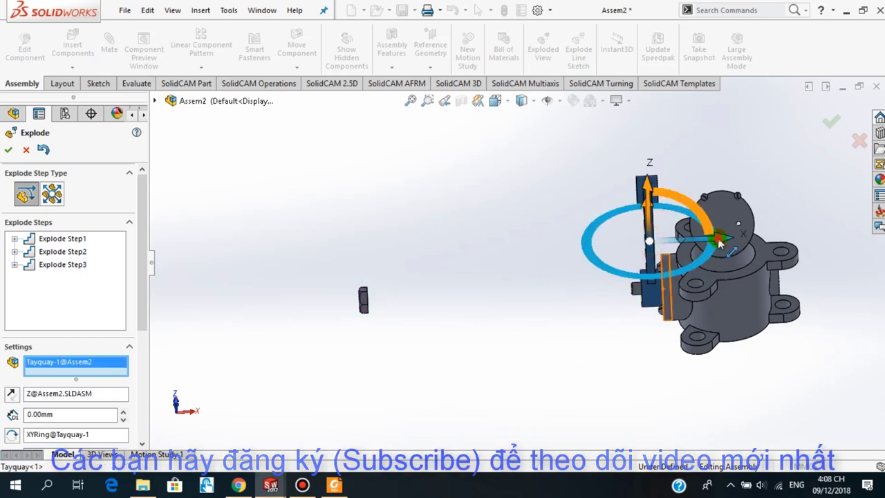
mouse_move(719, 242)
mouse_down()
mouse_move(631, 237)
mouse_move(453, 252)
mouse_up()
scroll(653, 374, up, 2)
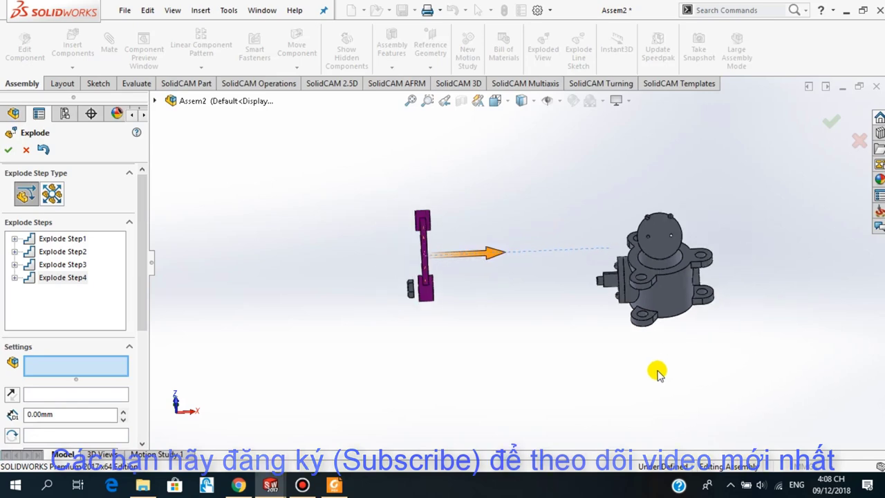
mouse_move(683, 338)
middle_down()
mouse_move(721, 351)
mouse_move(606, 273)
middle_up()
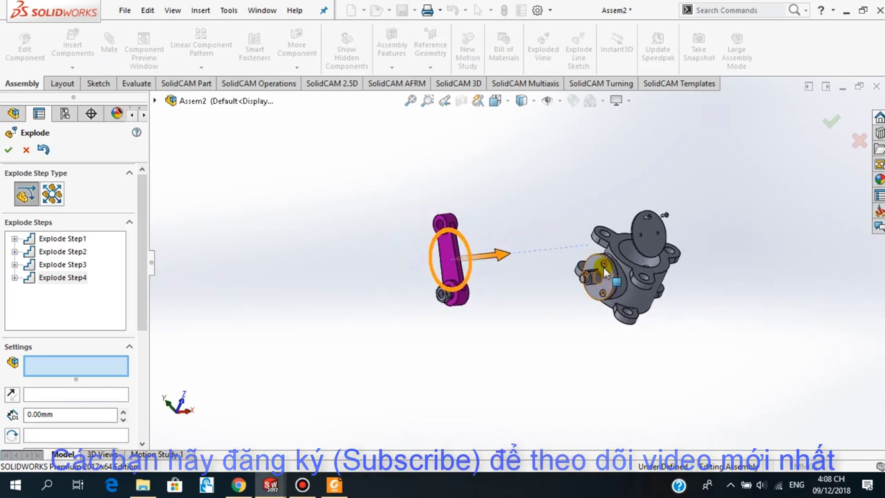
Lift the key Part2-1 straight up along Y as Explode Step5.
scroll(599, 283, down, 2)
scroll(587, 253, down, 2)
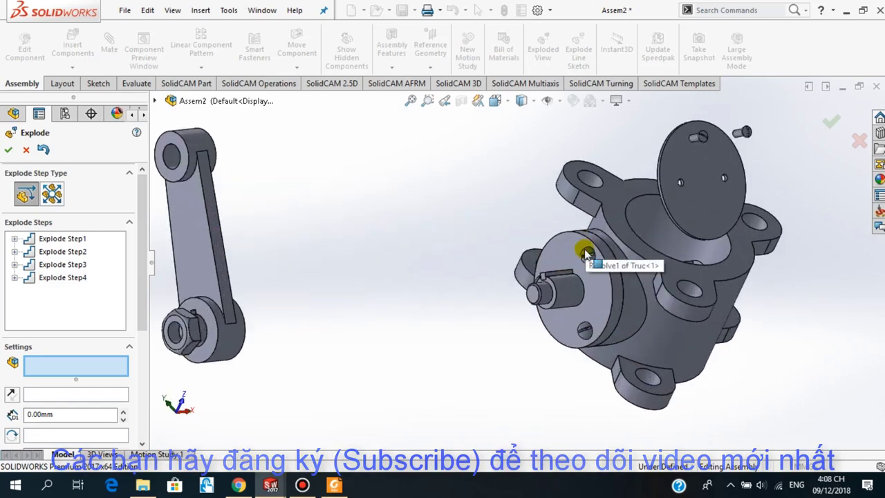
scroll(563, 279, down, 2)
scroll(563, 280, down, 2)
click(523, 294)
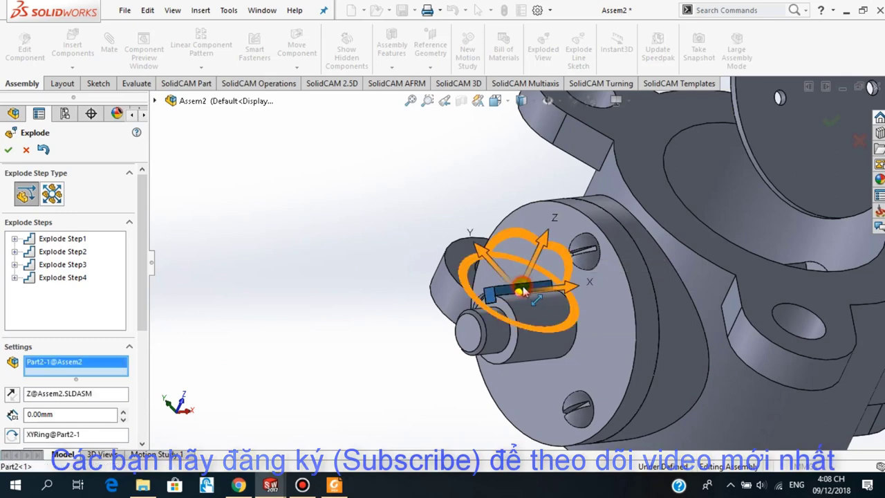
scroll(536, 319, down, 2)
scroll(438, 300, up, 3)
scroll(446, 297, up, 2)
scroll(447, 316, up, 2)
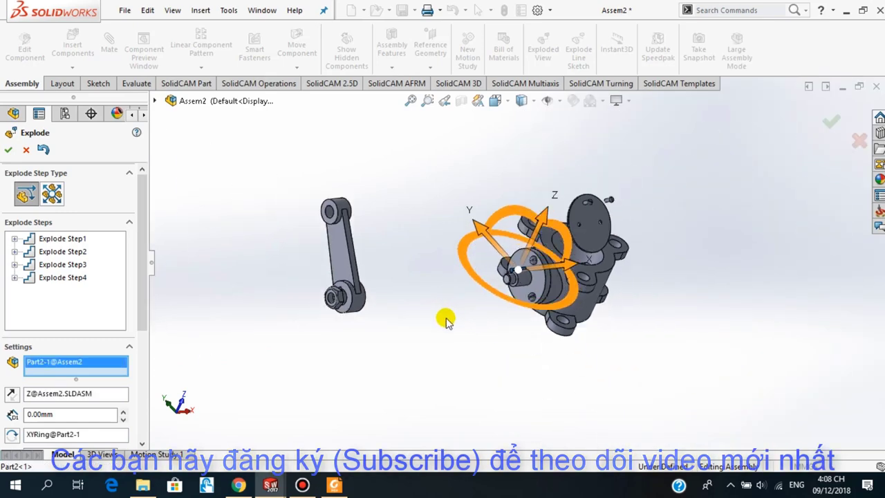
scroll(446, 316, up, 1)
mouse_move(494, 344)
middle_down()
mouse_move(519, 341)
mouse_move(470, 334)
mouse_move(477, 330)
middle_up()
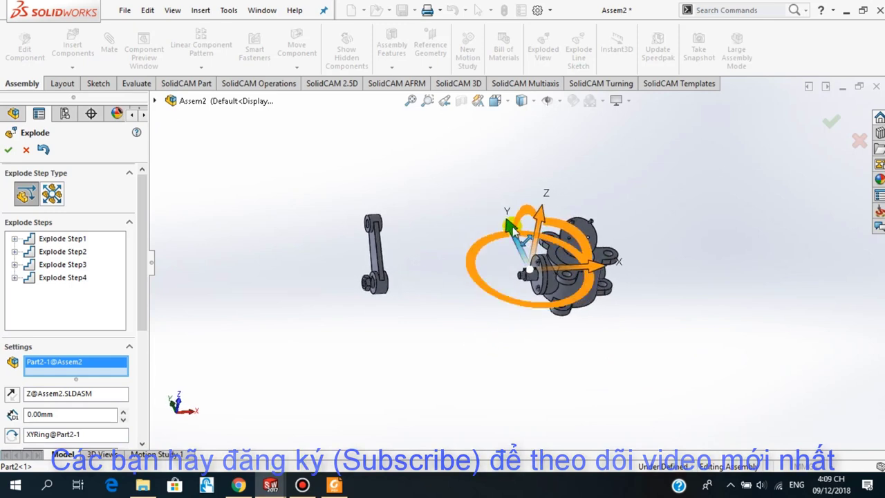
drag(511, 228, 507, 174)
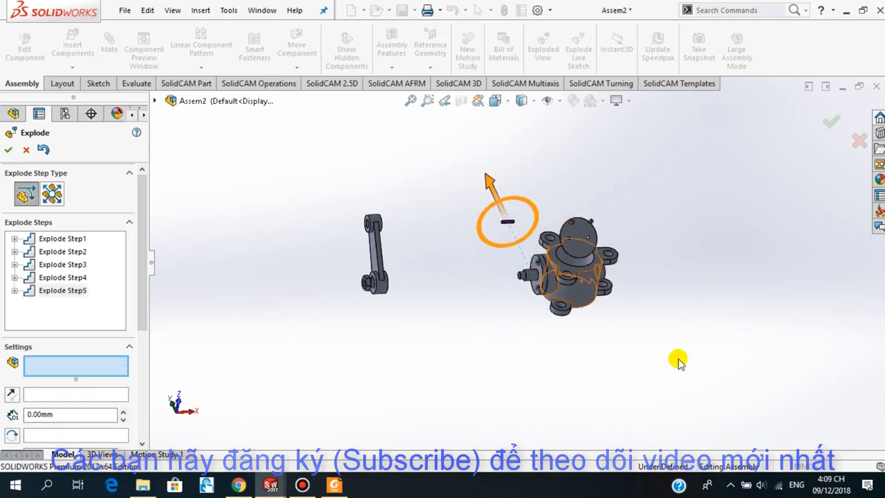
Shorten the key's lift distance to 232.25 mm.
mouse_move(677, 359)
middle_down()
mouse_move(648, 351)
mouse_move(668, 332)
mouse_move(680, 361)
middle_up()
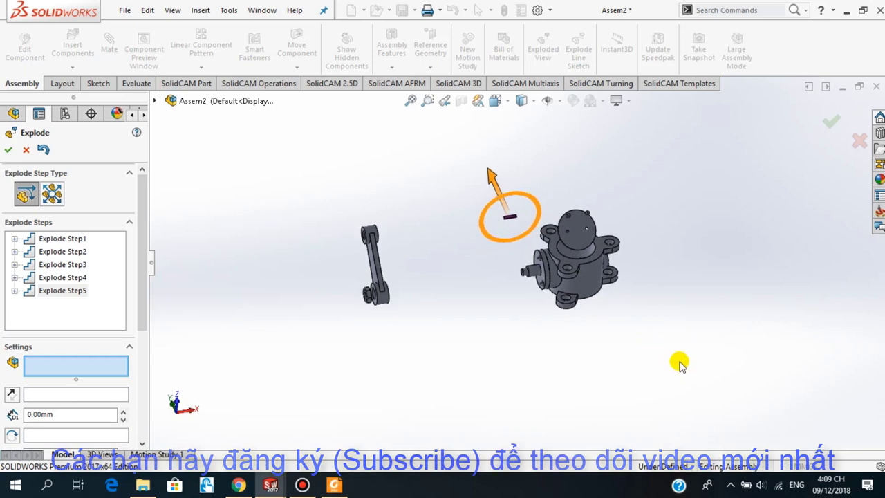
drag(486, 168, 496, 201)
mouse_move(602, 376)
middle_down()
mouse_move(583, 371)
mouse_move(585, 352)
mouse_move(613, 380)
mouse_move(608, 409)
middle_up()
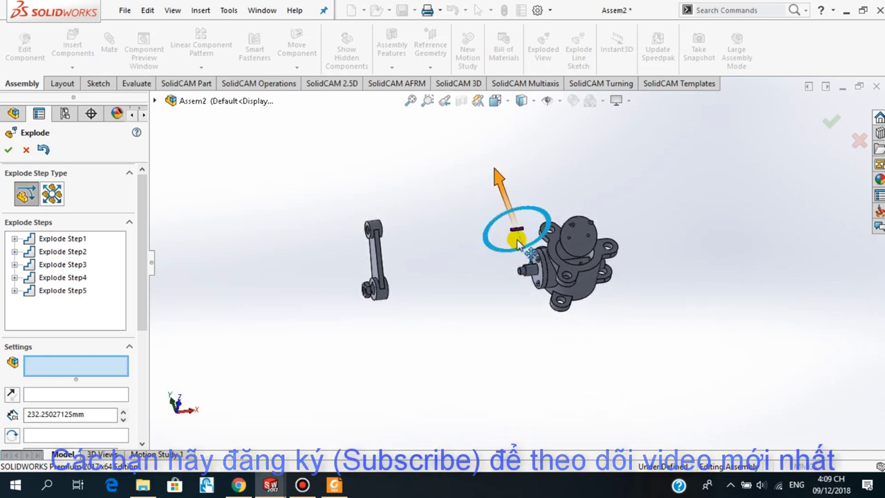
scroll(517, 243, down, 2)
scroll(632, 325, up, 4)
middle_drag(617, 337, 608, 336)
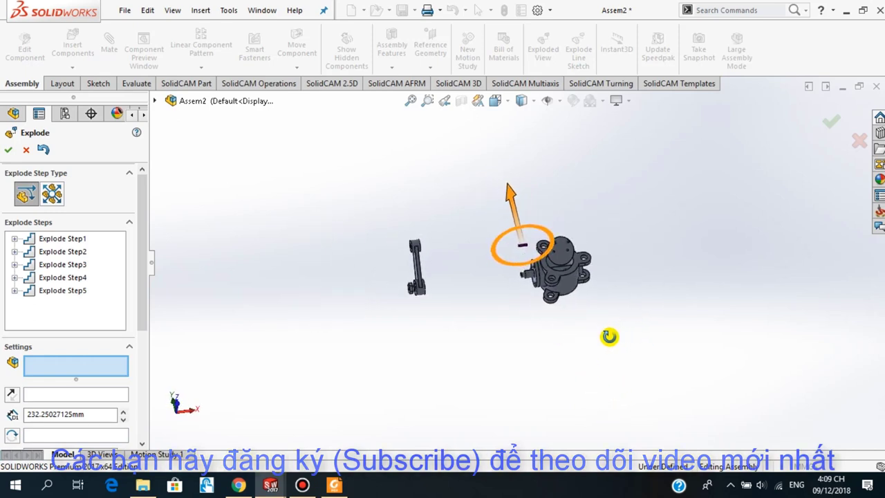
Select the three hub screws Vit-1, Vit-2 and Vit-3.
scroll(546, 294, down, 3)
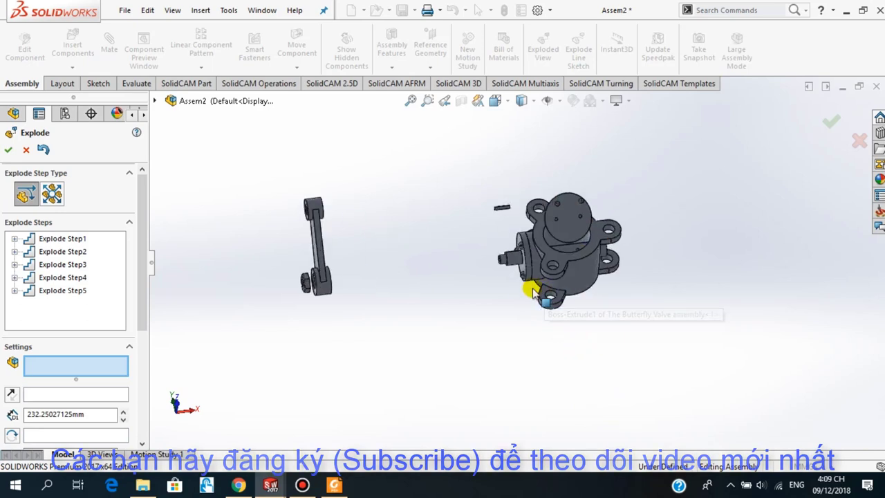
scroll(508, 273, down, 2)
scroll(504, 297, up, 3)
mouse_move(539, 327)
middle_down()
mouse_move(578, 320)
mouse_move(524, 311)
middle_up()
scroll(435, 249, down, 2)
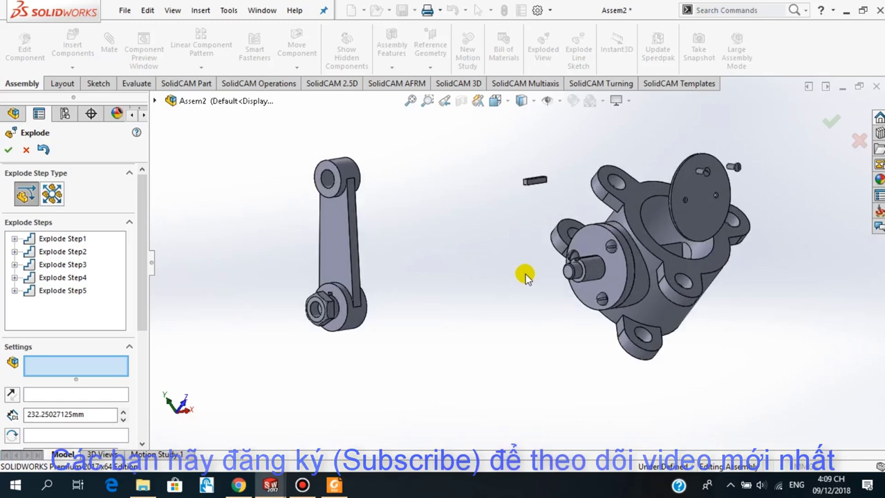
scroll(622, 316, down, 3)
mouse_move(601, 365)
middle_down()
mouse_move(612, 361)
mouse_move(519, 340)
middle_up()
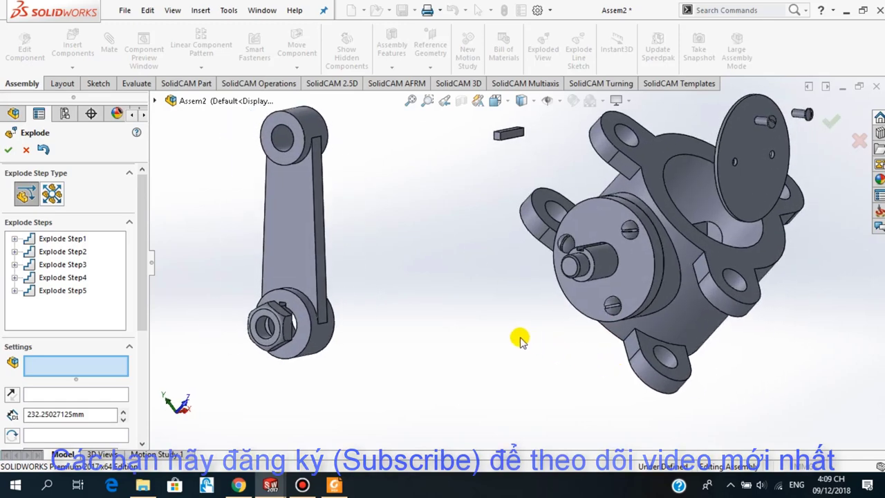
scroll(520, 336, down, 2)
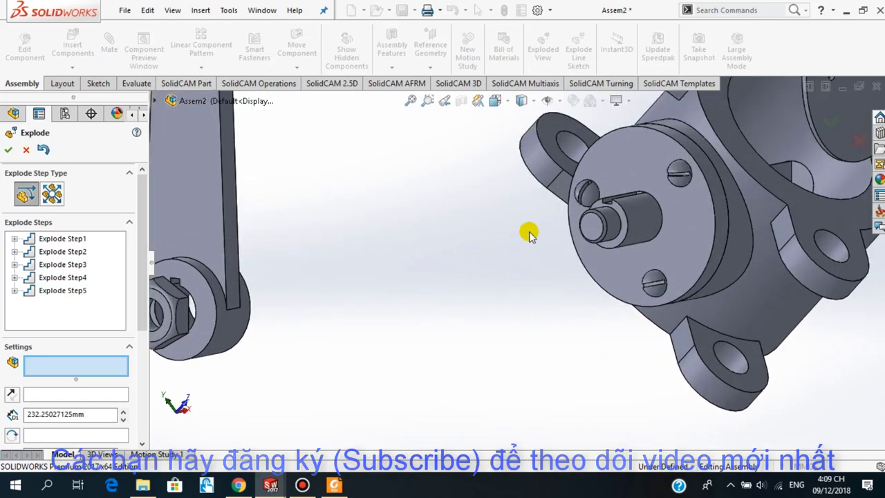
click(589, 198)
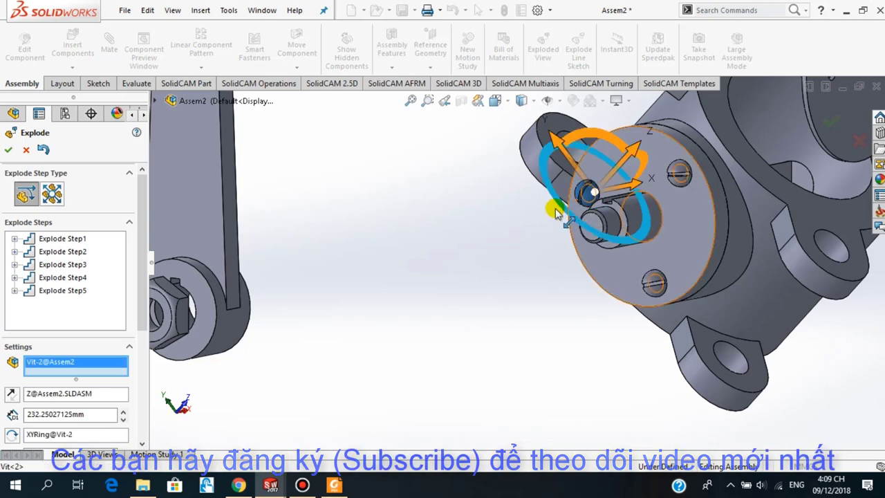
click(679, 185)
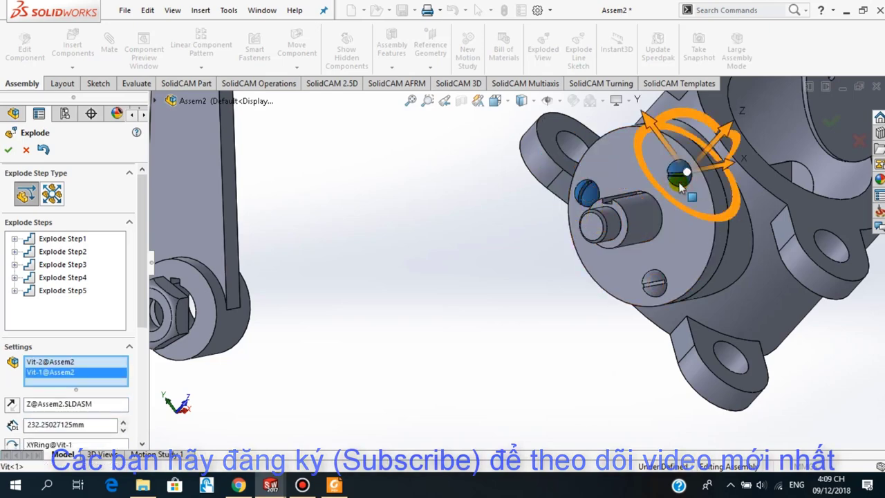
click(654, 287)
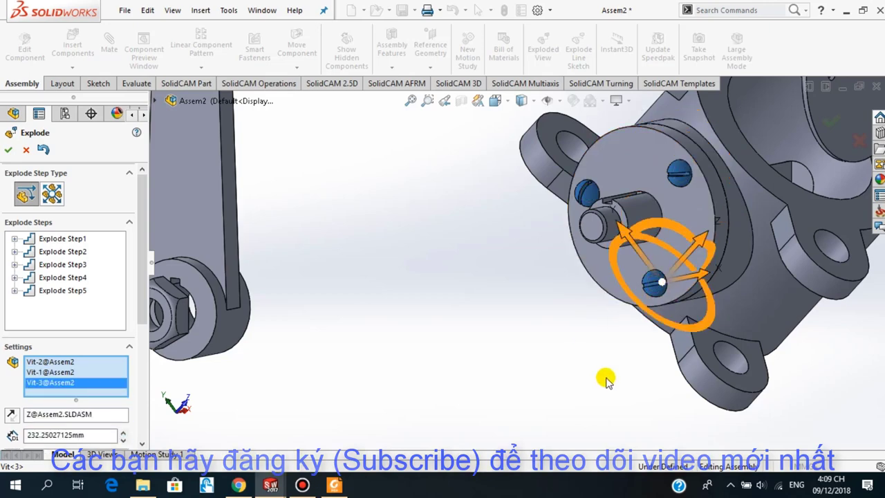
Pull the three screws out along X toward the lever as Explode Step6.
scroll(605, 379, up, 2)
scroll(588, 357, up, 2)
scroll(578, 355, up, 2)
mouse_move(562, 378)
middle_down()
mouse_move(520, 358)
mouse_move(533, 310)
mouse_move(526, 307)
middle_up()
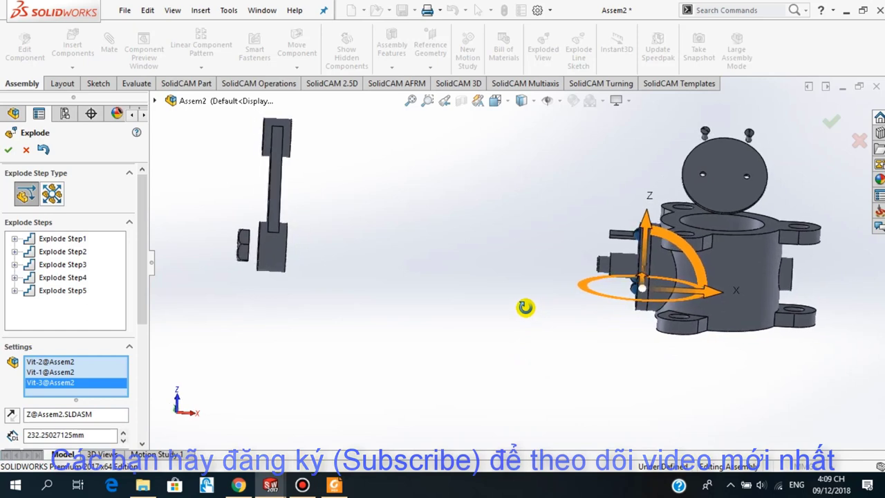
drag(714, 294, 390, 296)
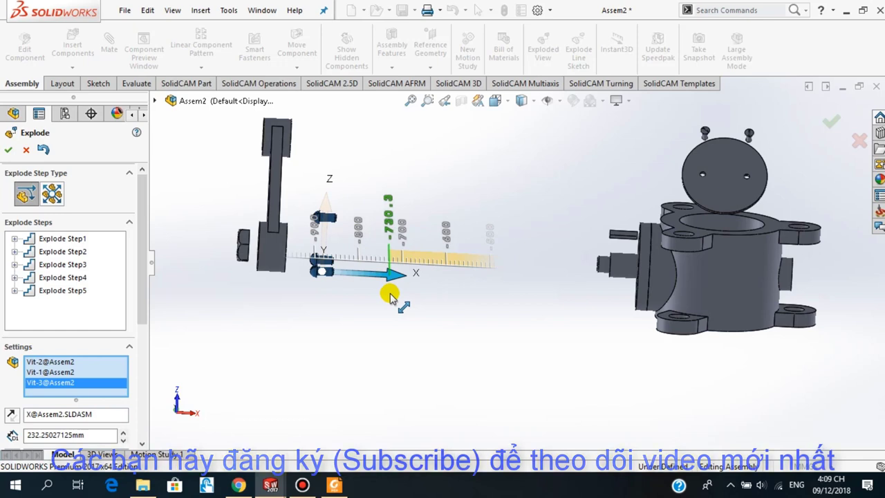
drag(390, 293, 390, 293)
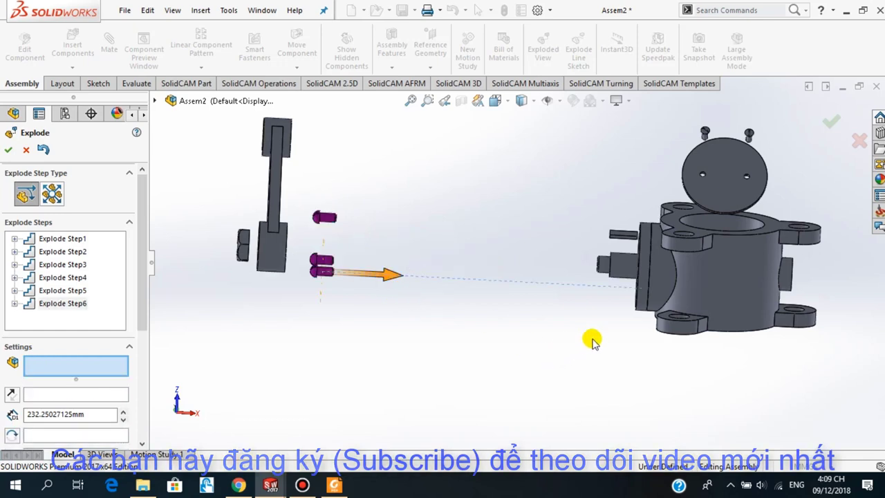
mouse_move(592, 340)
middle_down()
mouse_move(605, 376)
mouse_move(599, 360)
mouse_move(606, 364)
mouse_move(615, 325)
middle_up()
Slide the flange Chan-1 left along X toward the screws as Explode Step7.
click(571, 367)
click(634, 268)
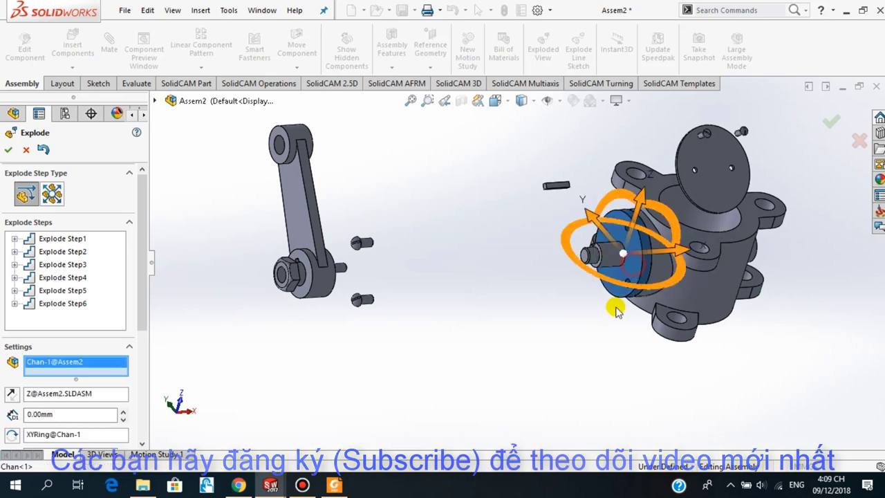
middle_drag(671, 413, 629, 369)
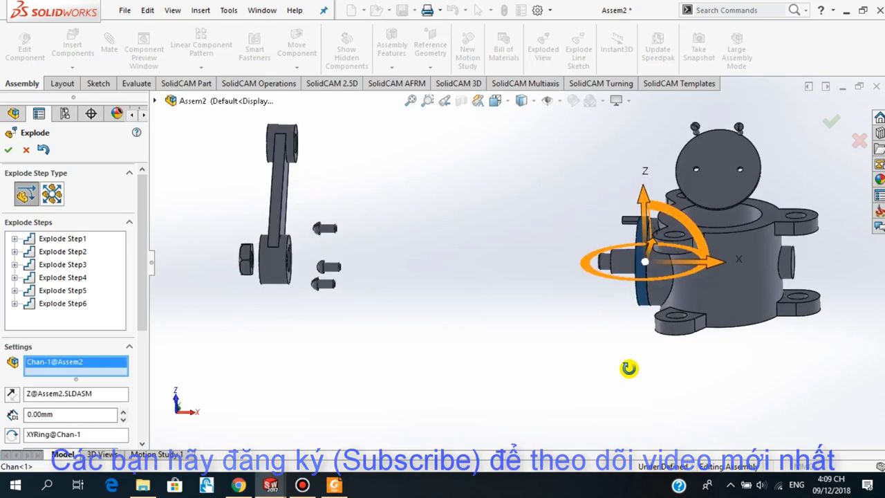
drag(715, 266, 454, 271)
drag(445, 273, 459, 276)
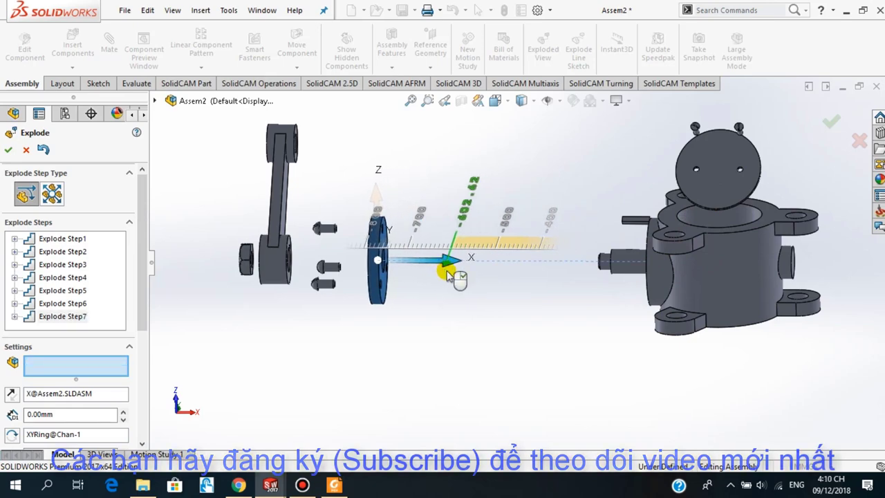
middle_drag(553, 316, 613, 358)
Pull the shaft Truc-1 left along X out of the valve body as Explode Step8.
click(605, 365)
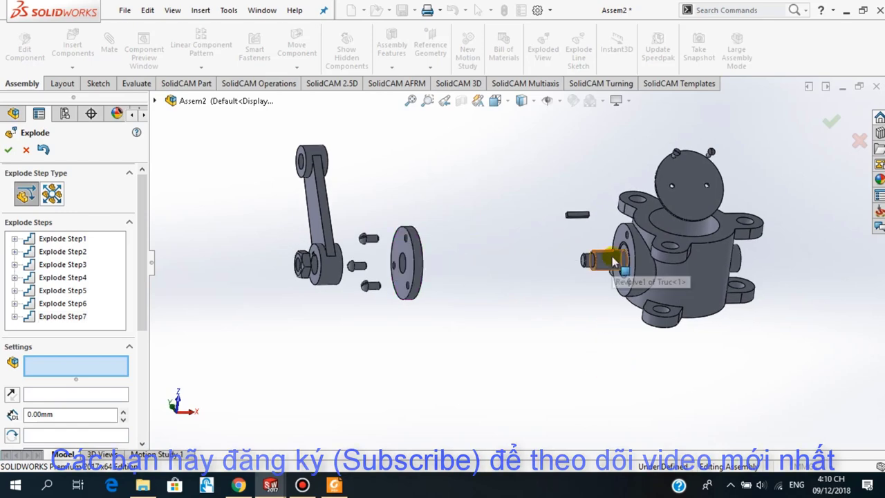
mouse_move(783, 286)
middle_down()
mouse_move(790, 282)
mouse_move(790, 390)
mouse_move(772, 217)
mouse_move(770, 245)
middle_up()
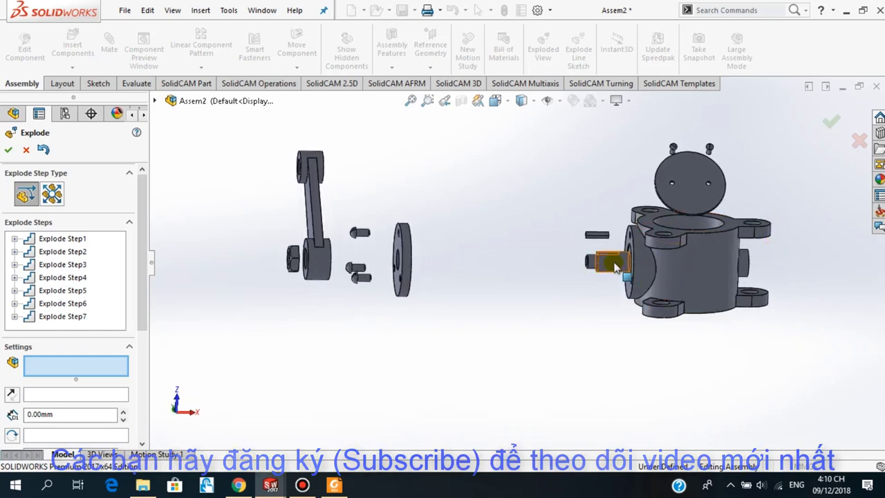
click(614, 265)
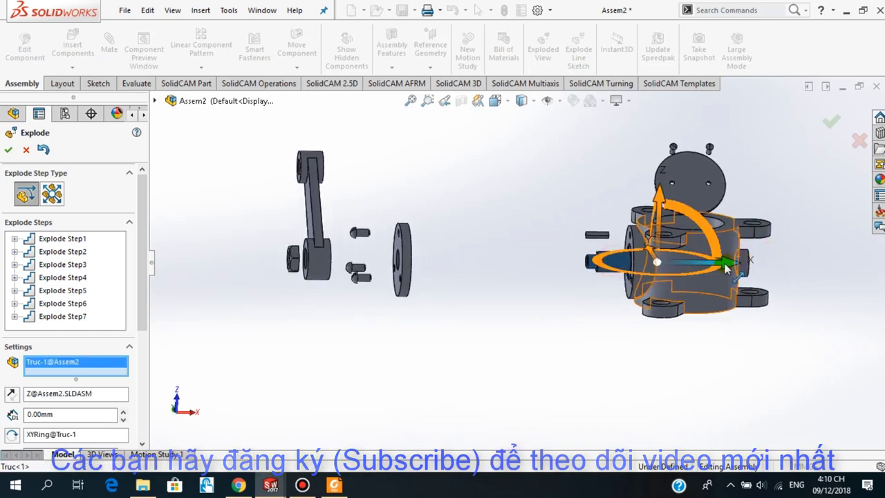
drag(709, 270, 586, 270)
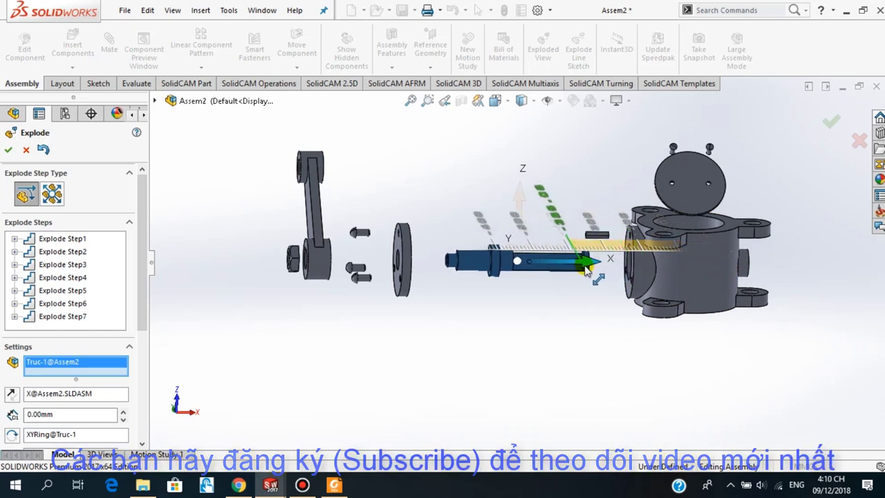
scroll(671, 282, up, 3)
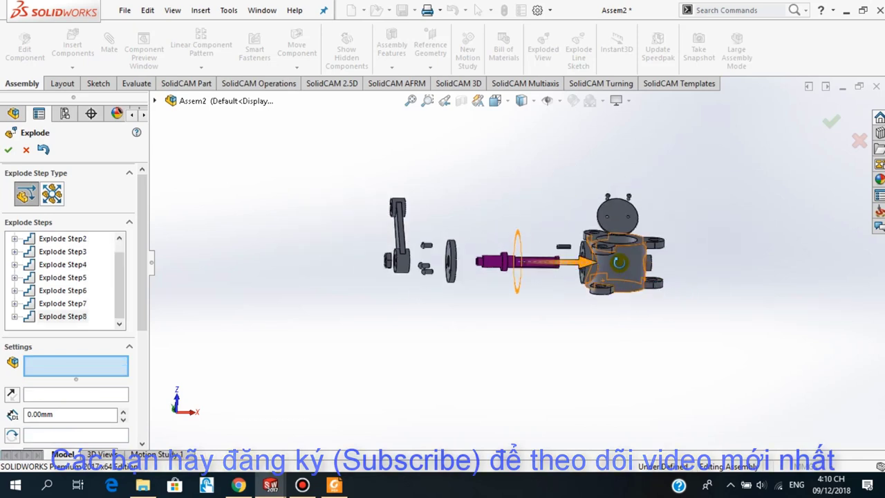
mouse_move(671, 292)
middle_down()
mouse_move(611, 337)
mouse_move(634, 350)
mouse_move(645, 377)
mouse_move(624, 397)
mouse_move(632, 333)
mouse_move(571, 346)
middle_up()
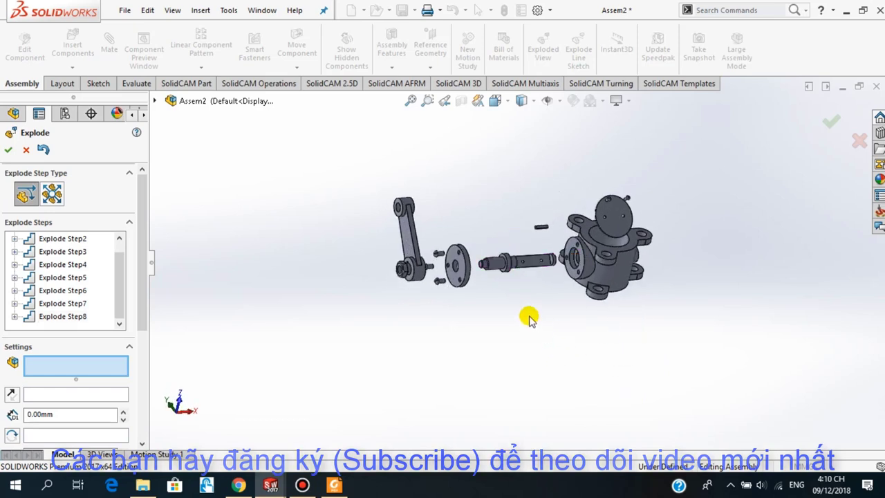
mouse_move(528, 317)
middle_down()
mouse_move(558, 296)
mouse_move(640, 338)
mouse_move(668, 407)
mouse_move(642, 263)
mouse_move(522, 302)
mouse_move(502, 213)
mouse_move(492, 233)
mouse_move(513, 312)
mouse_move(525, 279)
mouse_move(508, 305)
mouse_move(498, 242)
mouse_move(525, 311)
mouse_move(514, 316)
mouse_move(510, 256)
mouse_move(486, 316)
mouse_move(516, 360)
middle_up()
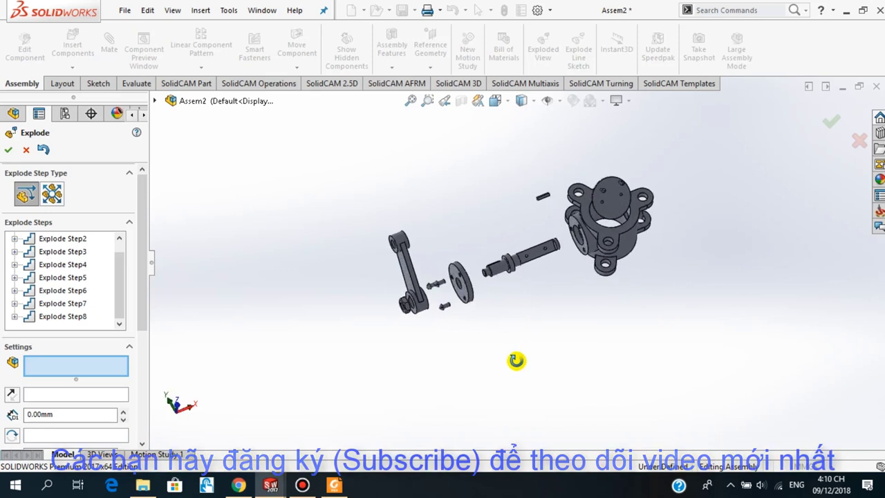
scroll(525, 197, down, 3)
scroll(574, 343, down, 2)
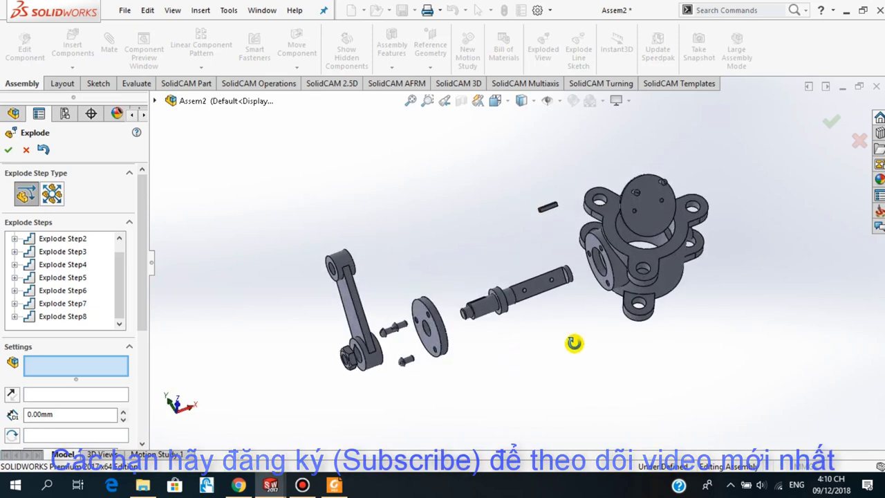
scroll(574, 342, down, 2)
scroll(539, 210, down, 1)
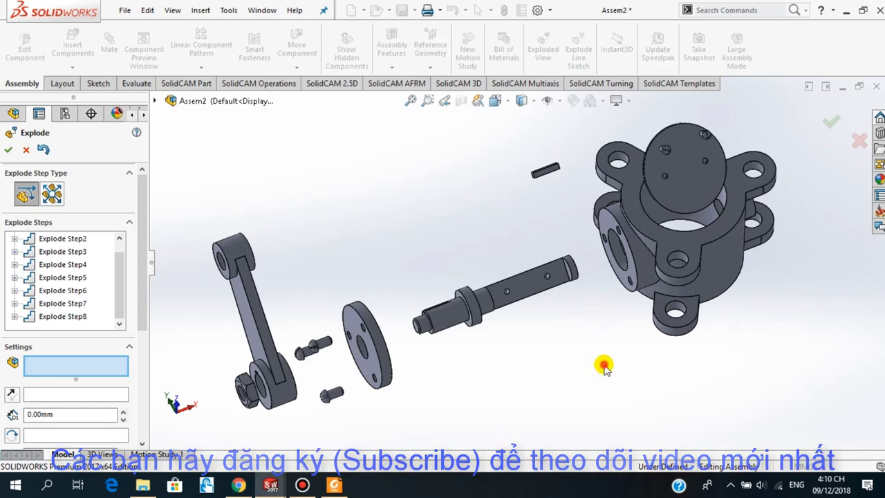
Accept the finished exploded view and show ExplView1 under the Default configuration.
click(8, 150)
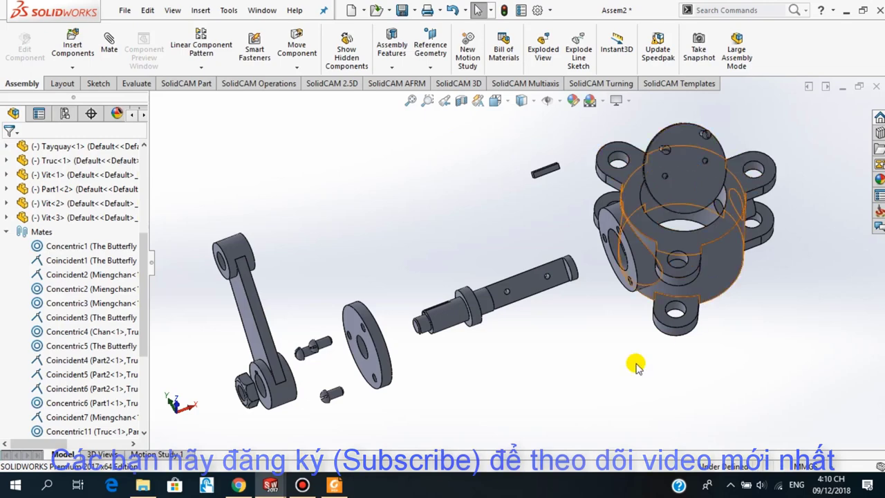
middle_drag(501, 401, 518, 337)
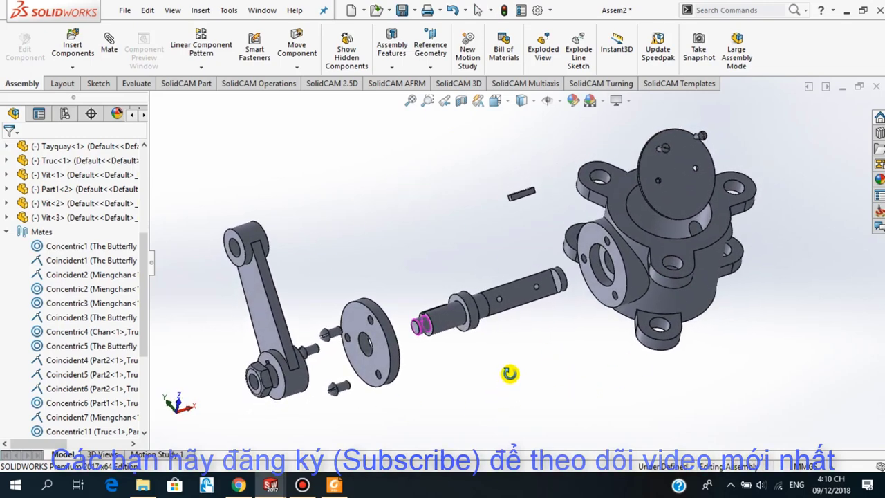
scroll(519, 338, down, 2)
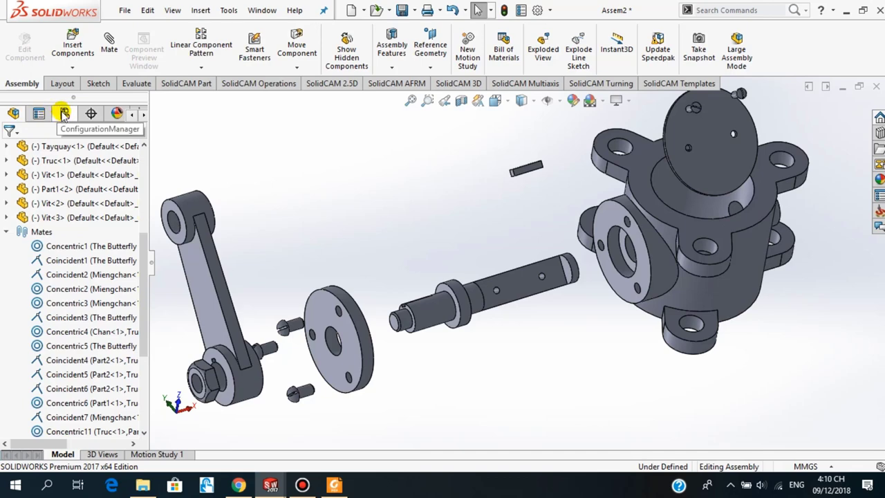
click(64, 114)
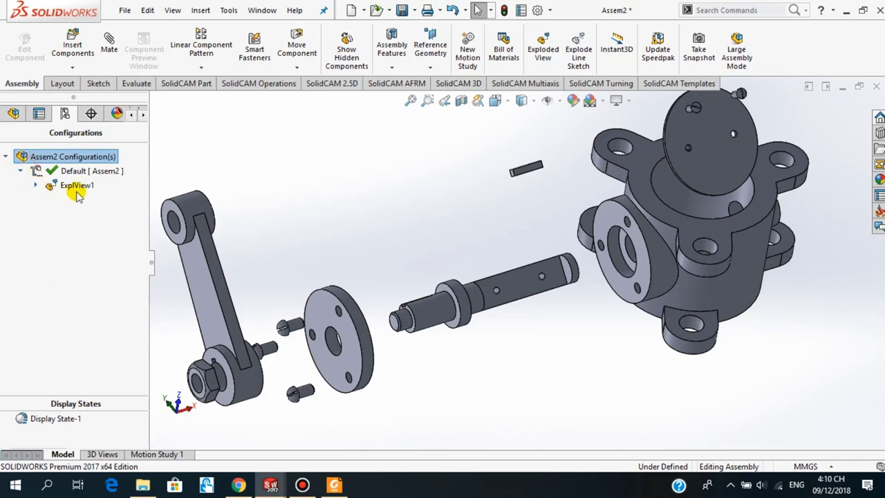
Start the Animate collapse playback of ExplView1 in the Animation Controller.
right_click(79, 189)
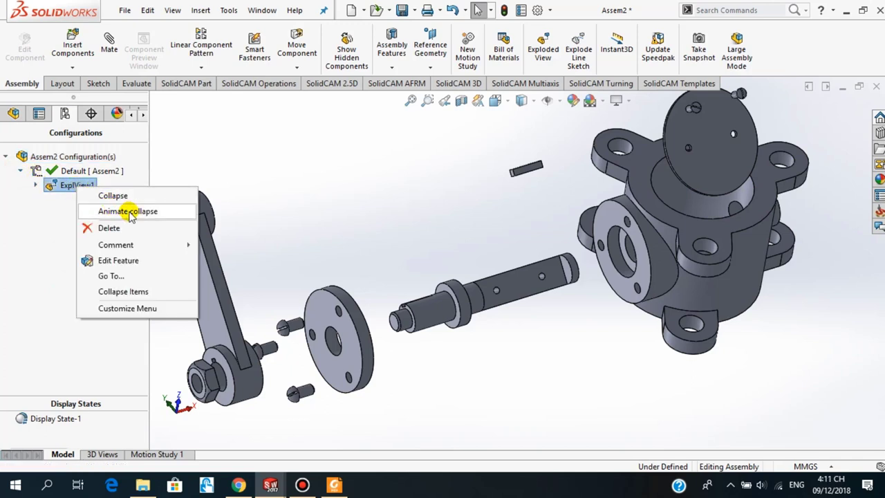
click(130, 213)
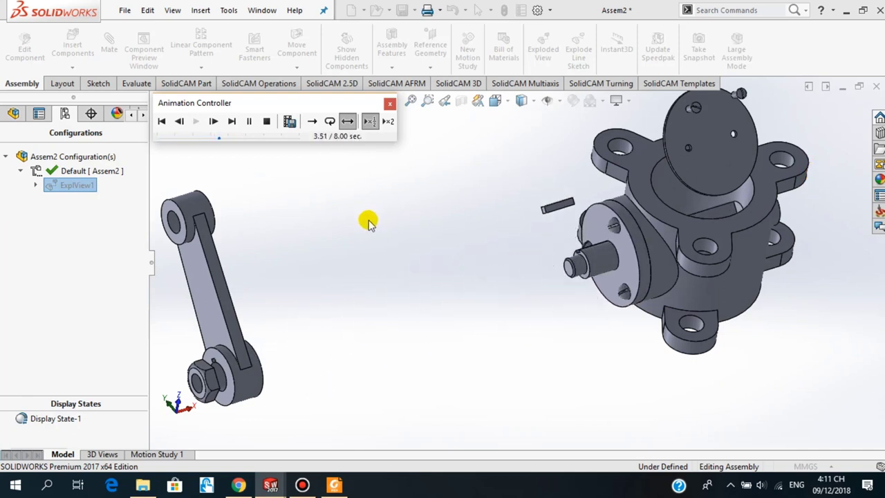
Play the collapse animation at fast speed, then slow speed, then stop it.
click(390, 123)
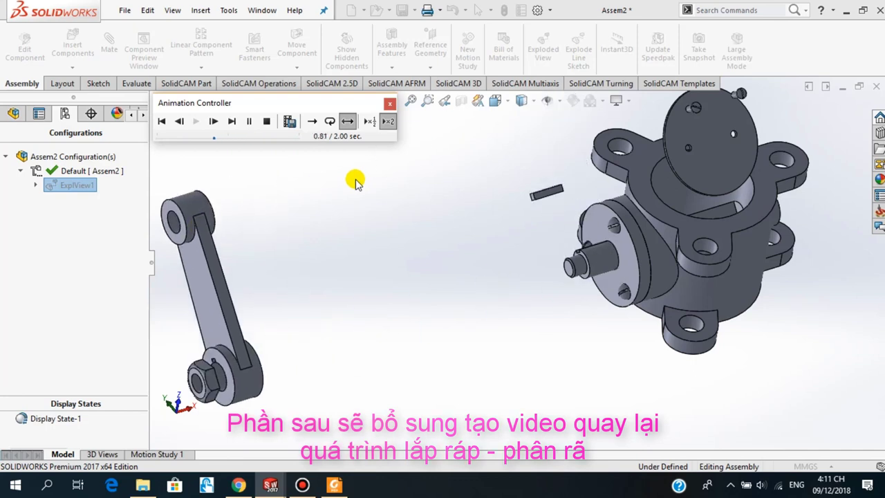
click(369, 122)
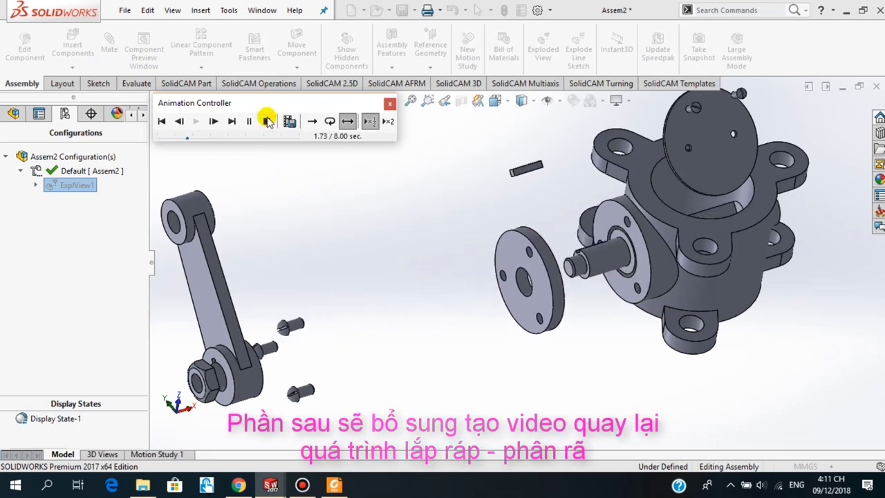
click(268, 125)
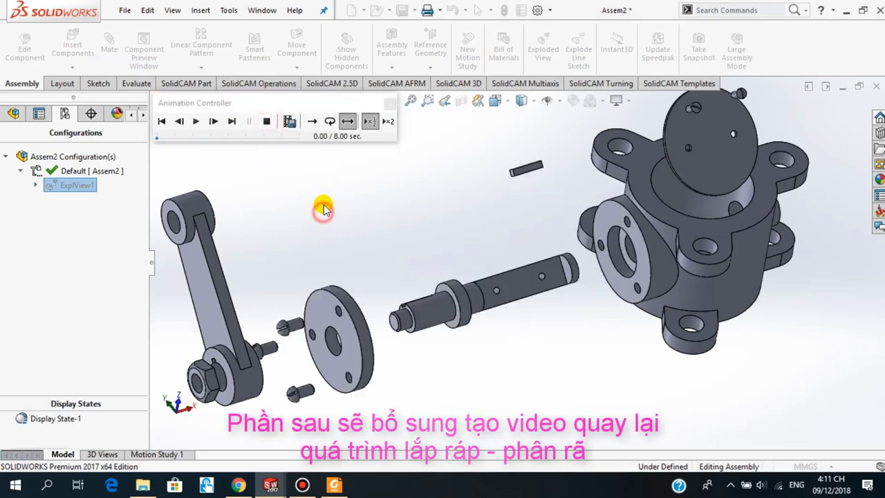
Loop the collapse animation, then stop it back at the exploded start.
click(330, 122)
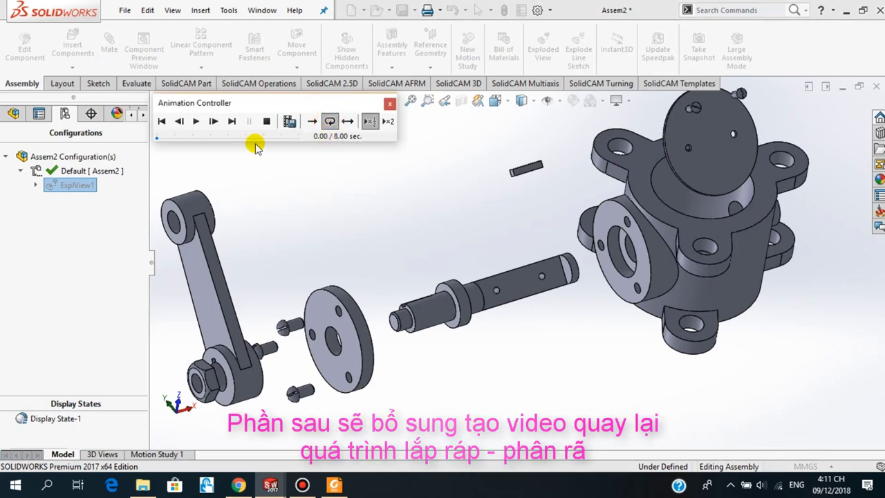
click(196, 122)
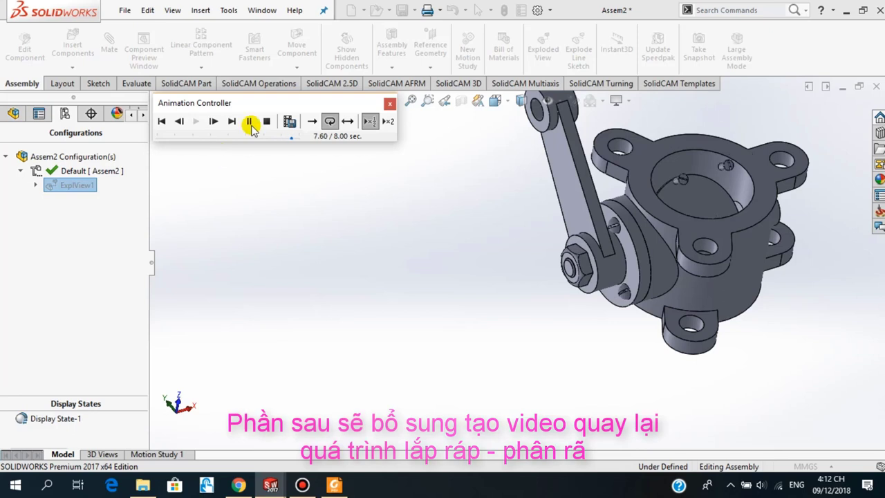
click(267, 122)
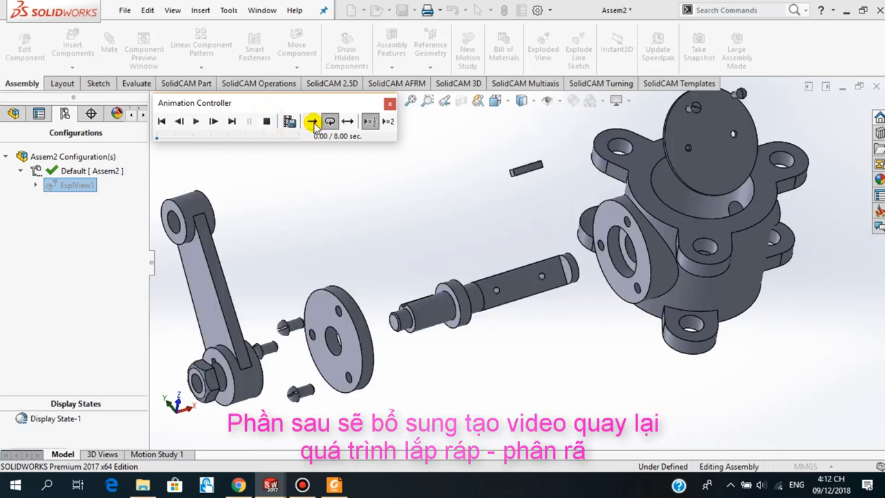
Replay the collapse, jump between exploded start and assembled end, then play to 8.00 s.
click(194, 122)
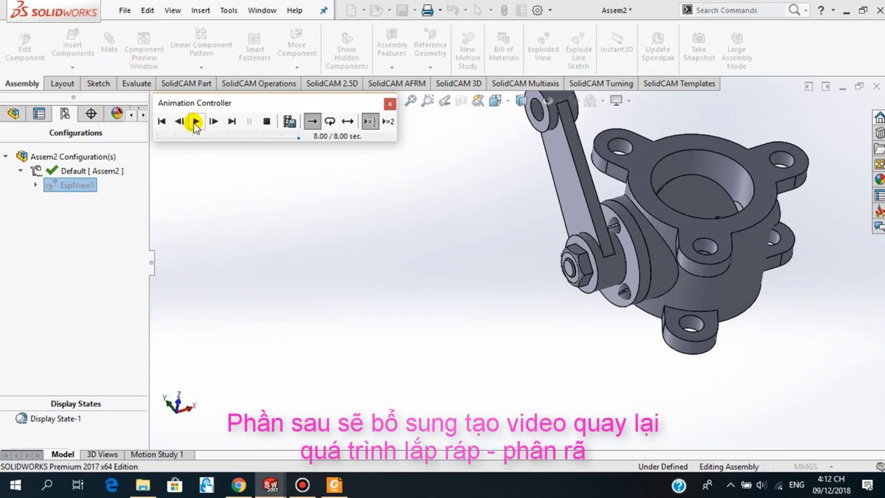
click(198, 121)
click(162, 121)
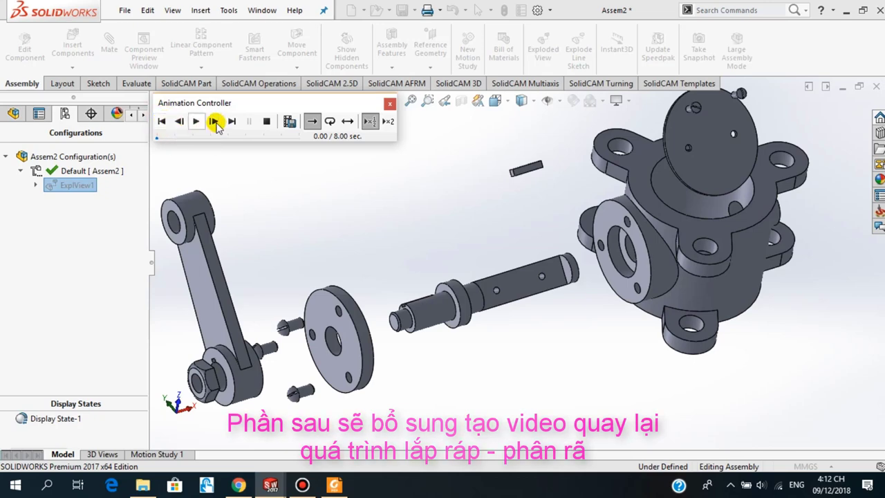
click(234, 121)
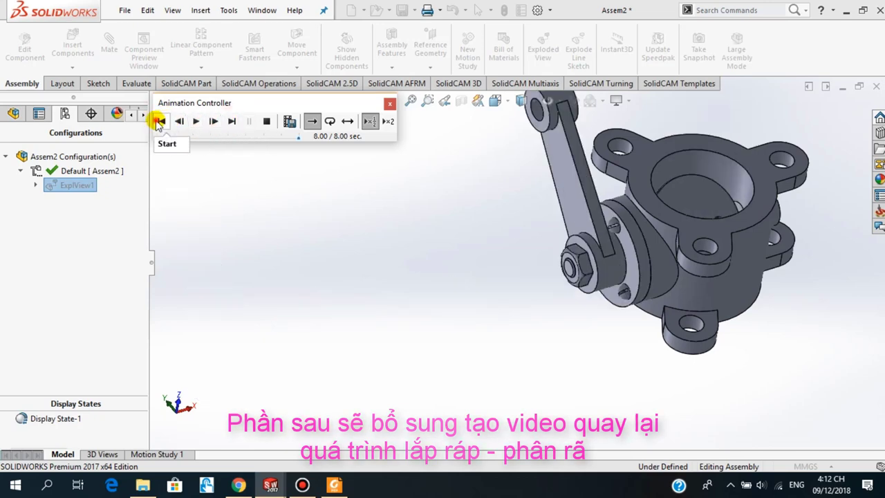
click(158, 122)
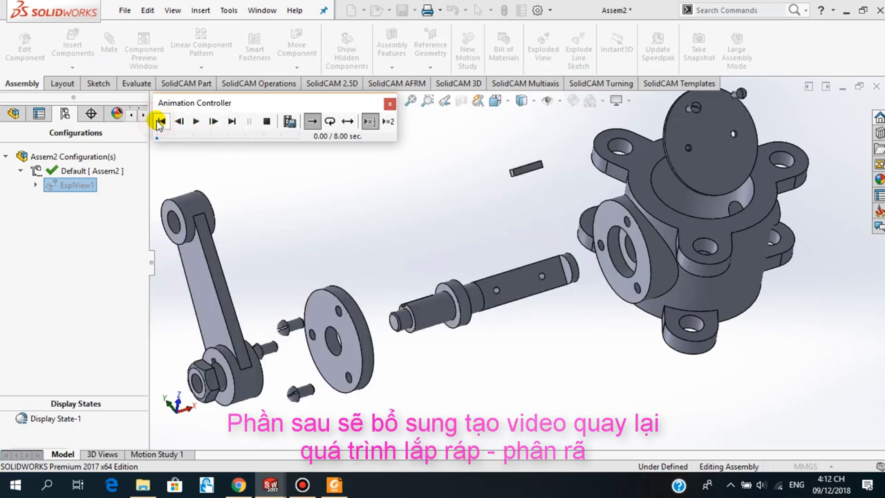
click(213, 123)
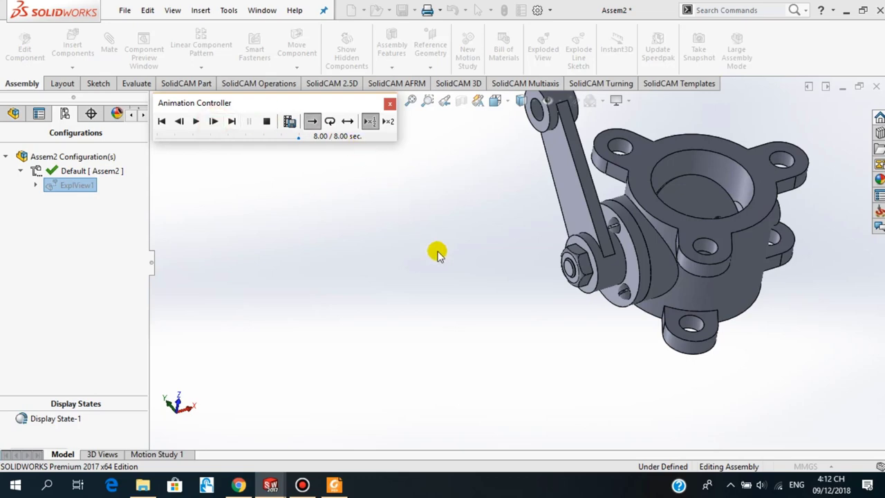
Zoom and orbit around the assembled valve, then close the Animation Controller.
scroll(602, 218, up, 1)
scroll(616, 218, down, 1)
scroll(615, 218, down, 2)
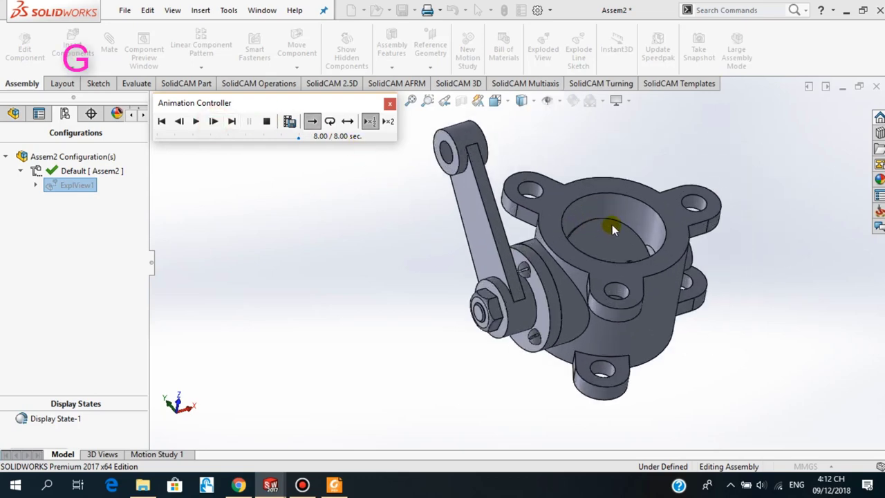
scroll(612, 224, down, 3)
mouse_move(610, 227)
middle_down()
mouse_move(587, 339)
mouse_move(537, 370)
middle_up()
scroll(587, 338, up, 2)
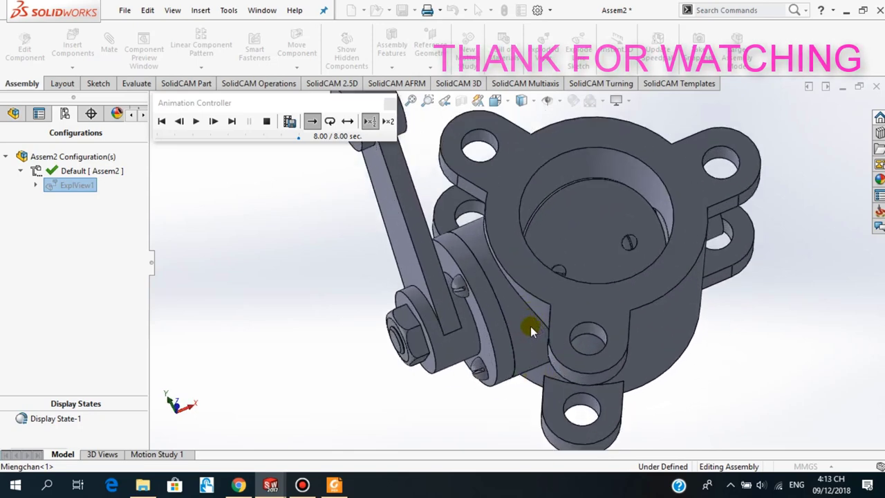
middle_drag(439, 245, 425, 219)
scroll(422, 208, down, 1)
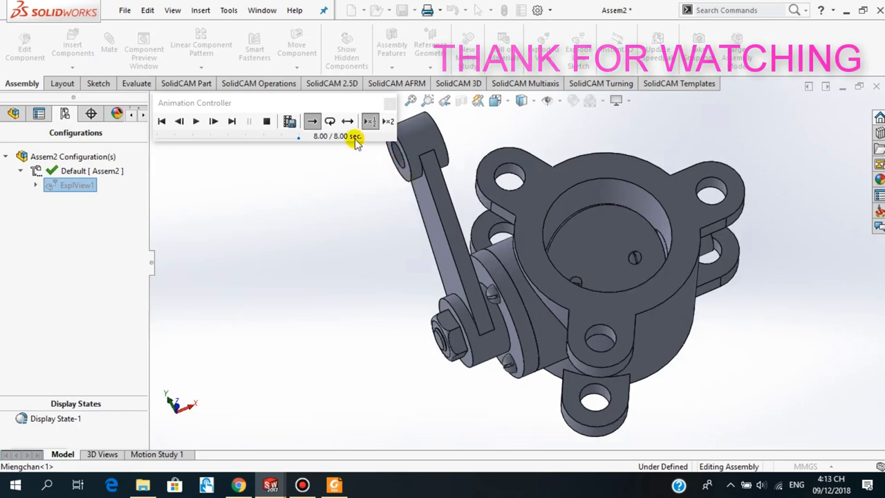
click(391, 105)
Orbit and zoom the assembled valve to inspect it from side and lower angles.
scroll(595, 280, down, 1)
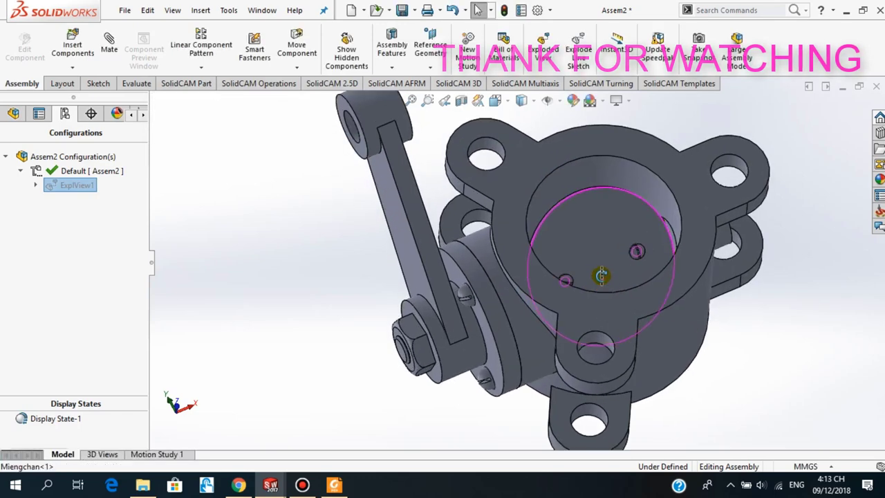
middle_drag(601, 275, 608, 302)
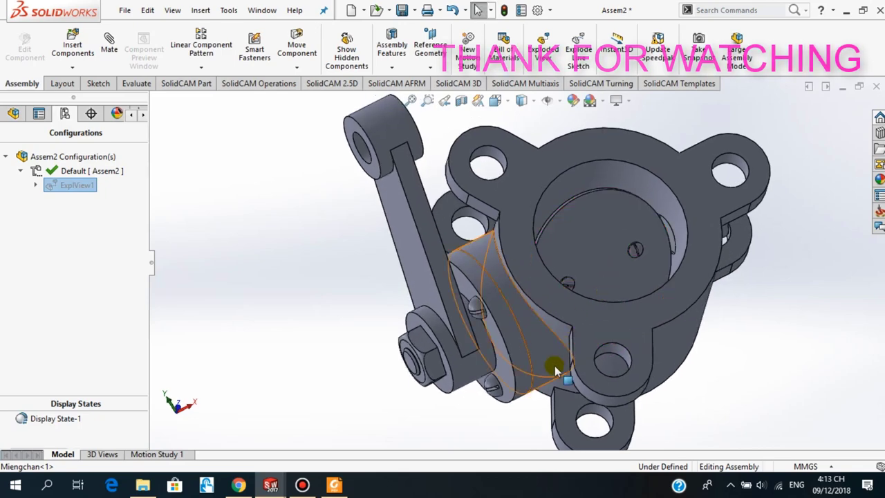
mouse_move(555, 371)
middle_down()
mouse_move(559, 336)
mouse_move(524, 394)
mouse_move(558, 387)
mouse_move(571, 306)
middle_up()
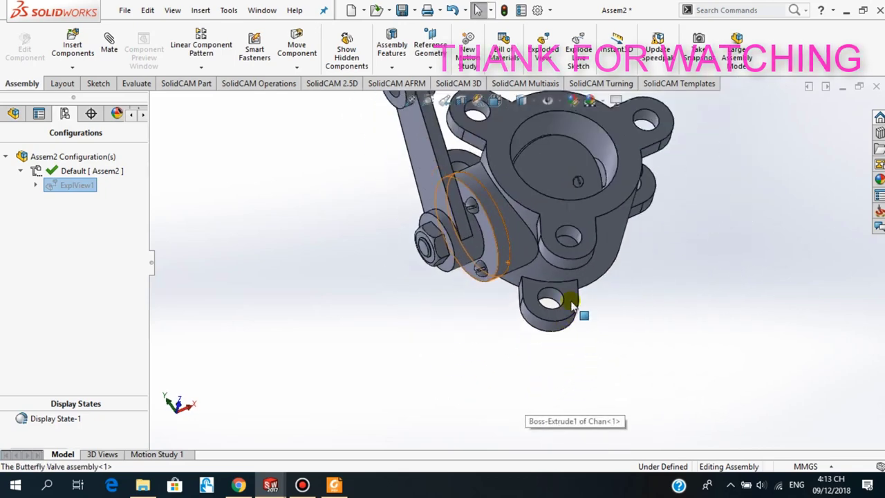
scroll(462, 134, up, 2)
mouse_move(462, 134)
middle_down()
mouse_move(558, 322)
mouse_move(565, 263)
mouse_move(585, 288)
mouse_move(559, 336)
middle_up()
scroll(557, 318, down, 2)
scroll(552, 303, down, 2)
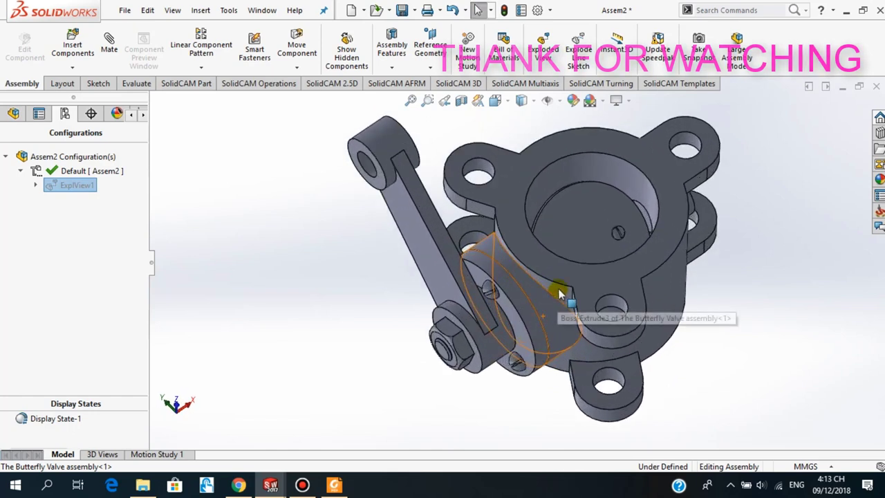
middle_drag(560, 294, 669, 173)
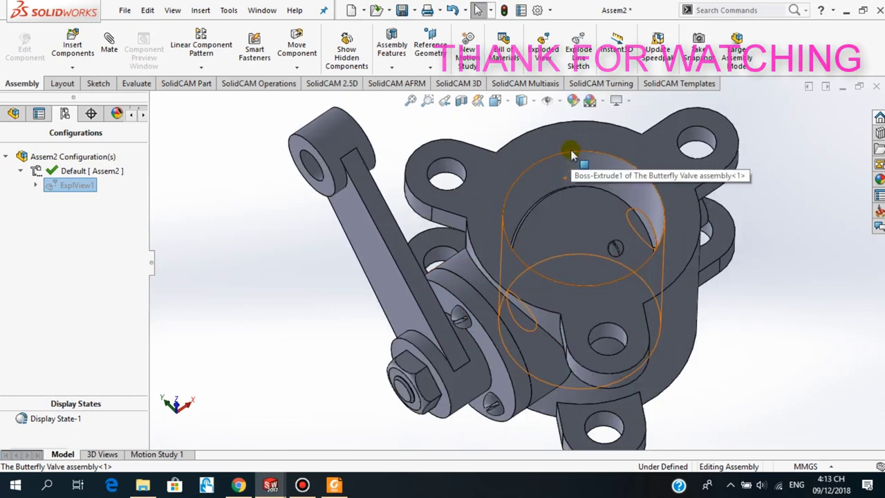
Pan the valve view with the context-menu Pan mode, then return to Select mode.
right_click(793, 210)
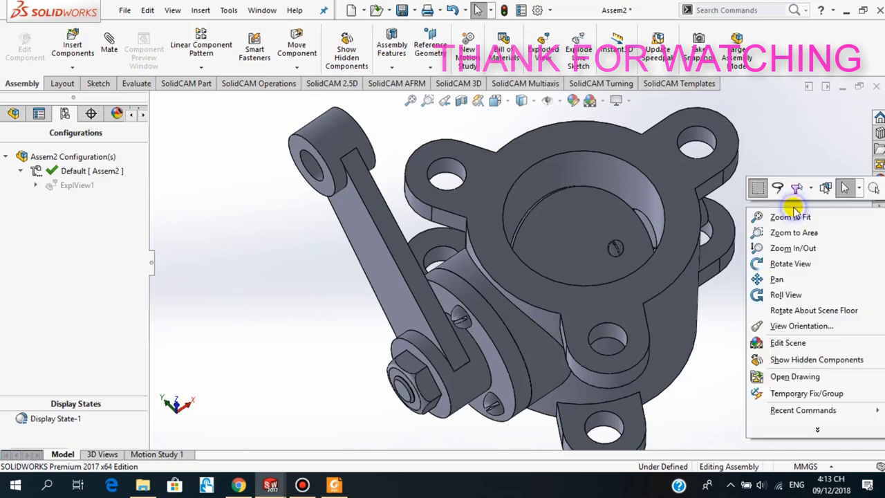
click(777, 278)
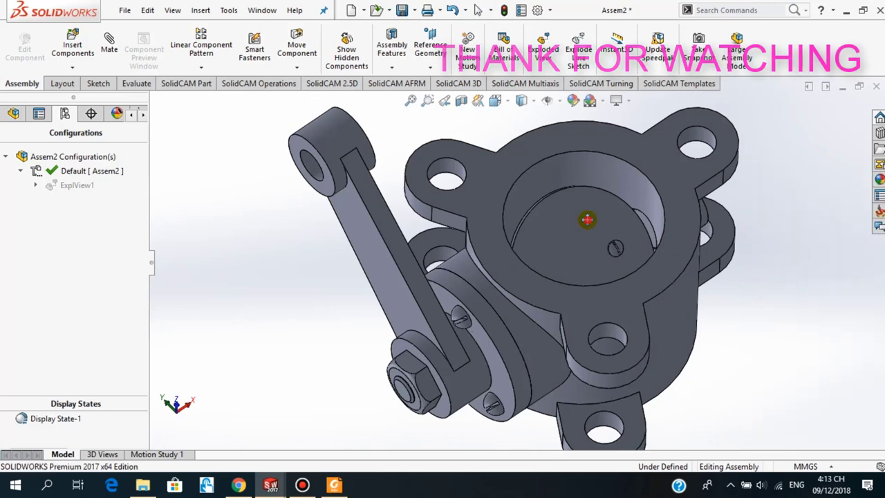
mouse_move(586, 222)
mouse_down()
mouse_move(569, 214)
mouse_move(592, 195)
mouse_move(656, 213)
mouse_up()
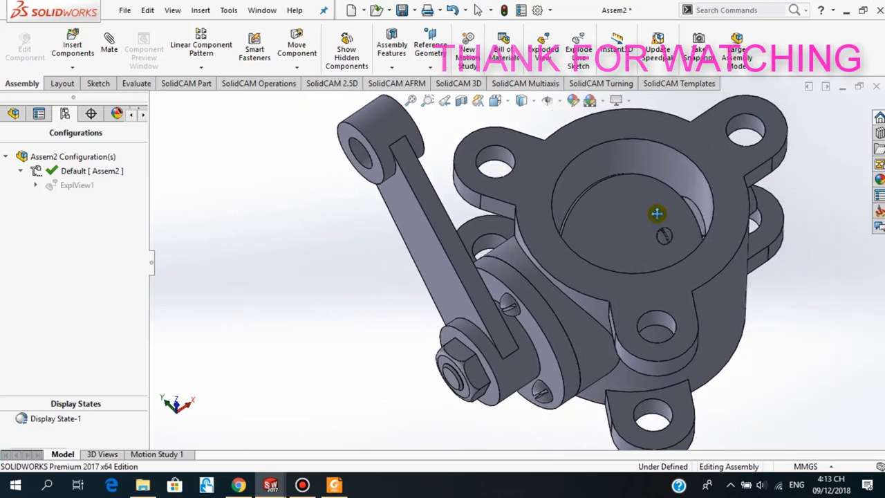
right_click(825, 315)
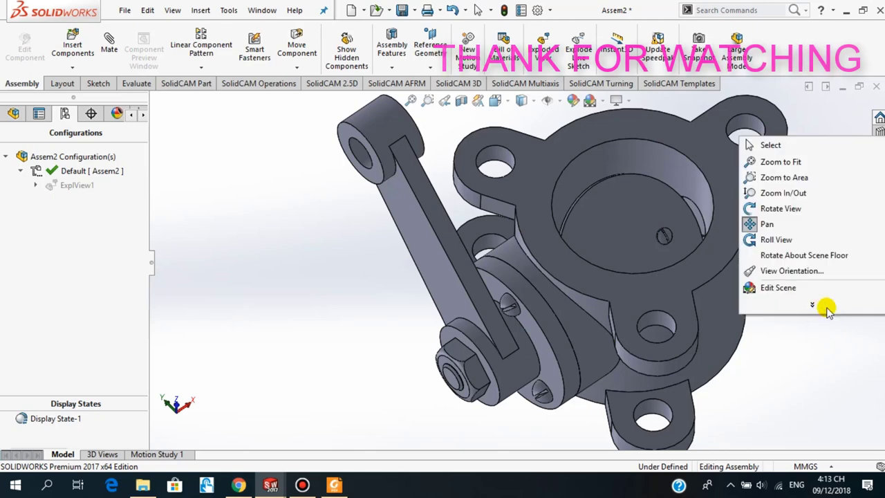
click(783, 144)
click(836, 340)
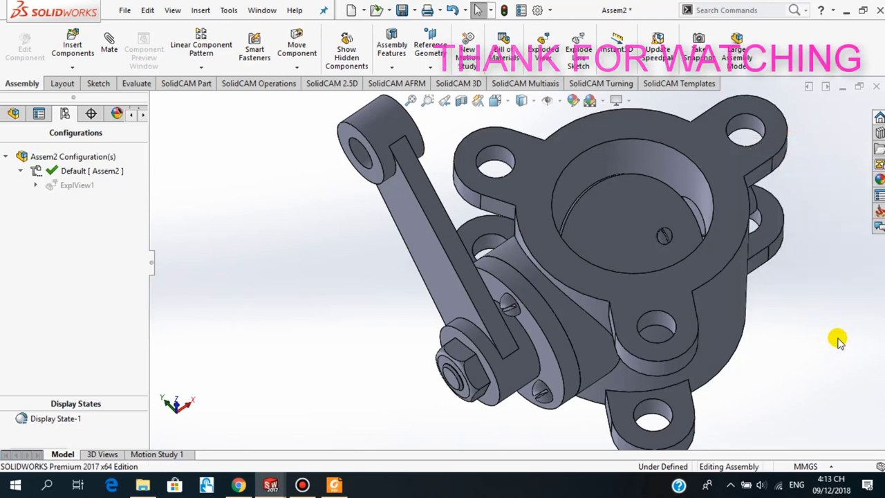